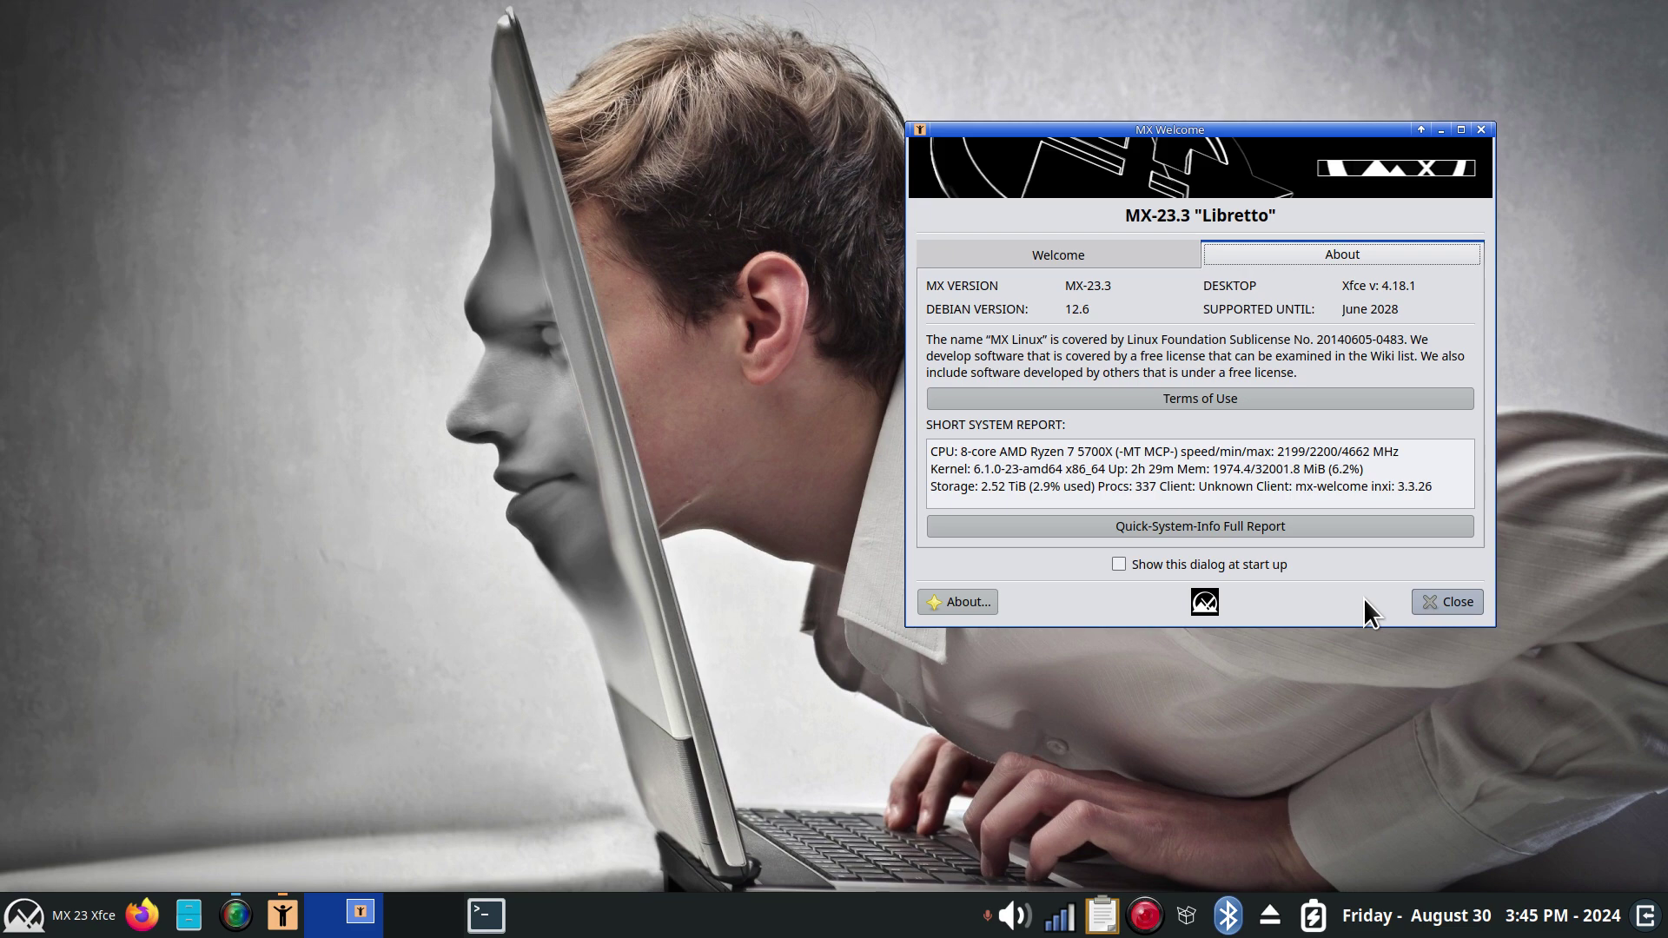
- Dismiss the MX Welcome dialog so only the desktop remains
{"action": "left_click", "coordinate": [1452, 602]}
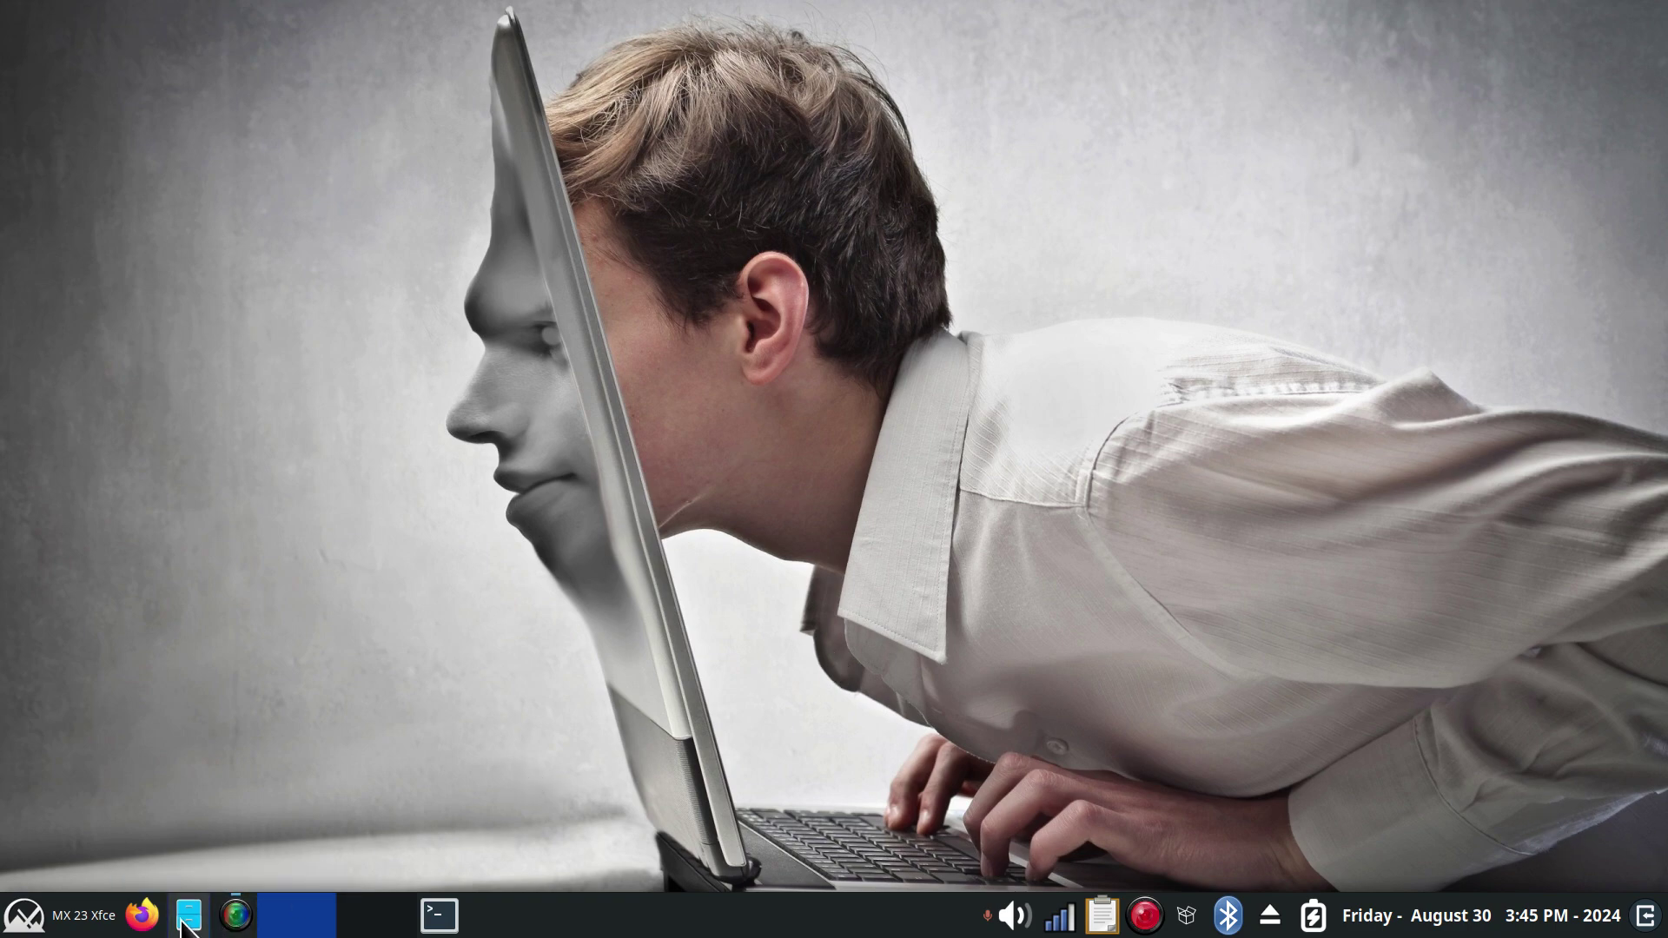
- Launch Thunar, centre its window, and check version 4.18.4 in Help > About
{"action": "left_click", "coordinate": [187, 914]}
{"action": "left_click_drag", "start_coordinate": [566, 18], "coordinate": [840, 63]}
{"action": "left_click", "coordinate": [523, 88]}
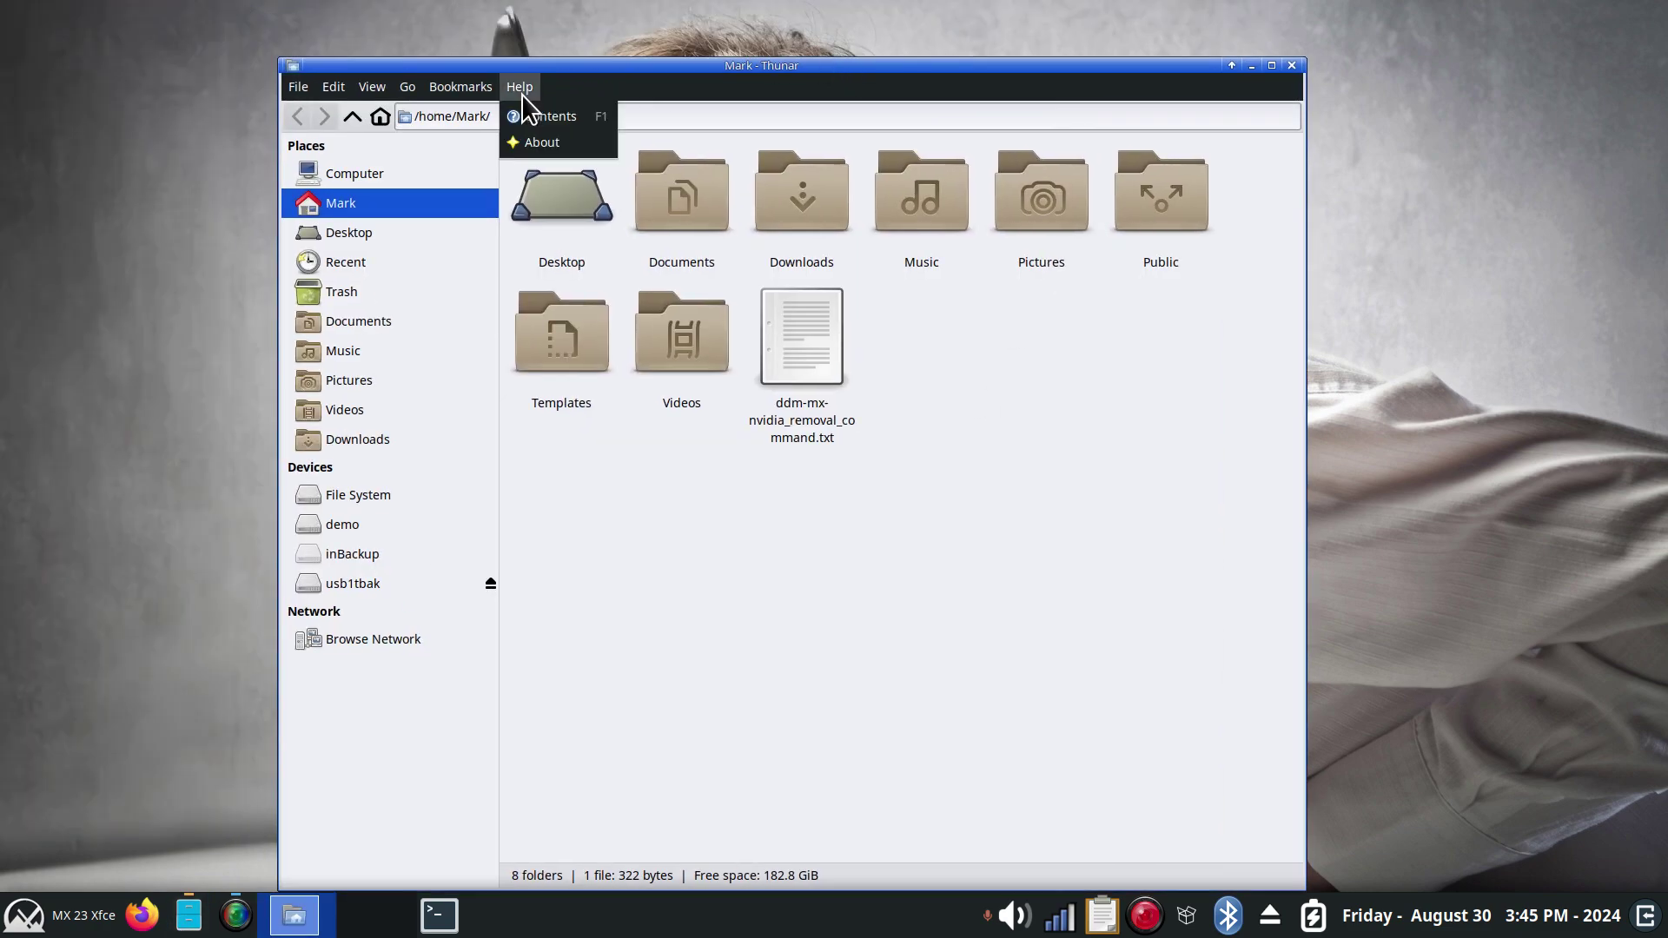
{"action": "left_click", "coordinate": [521, 143]}
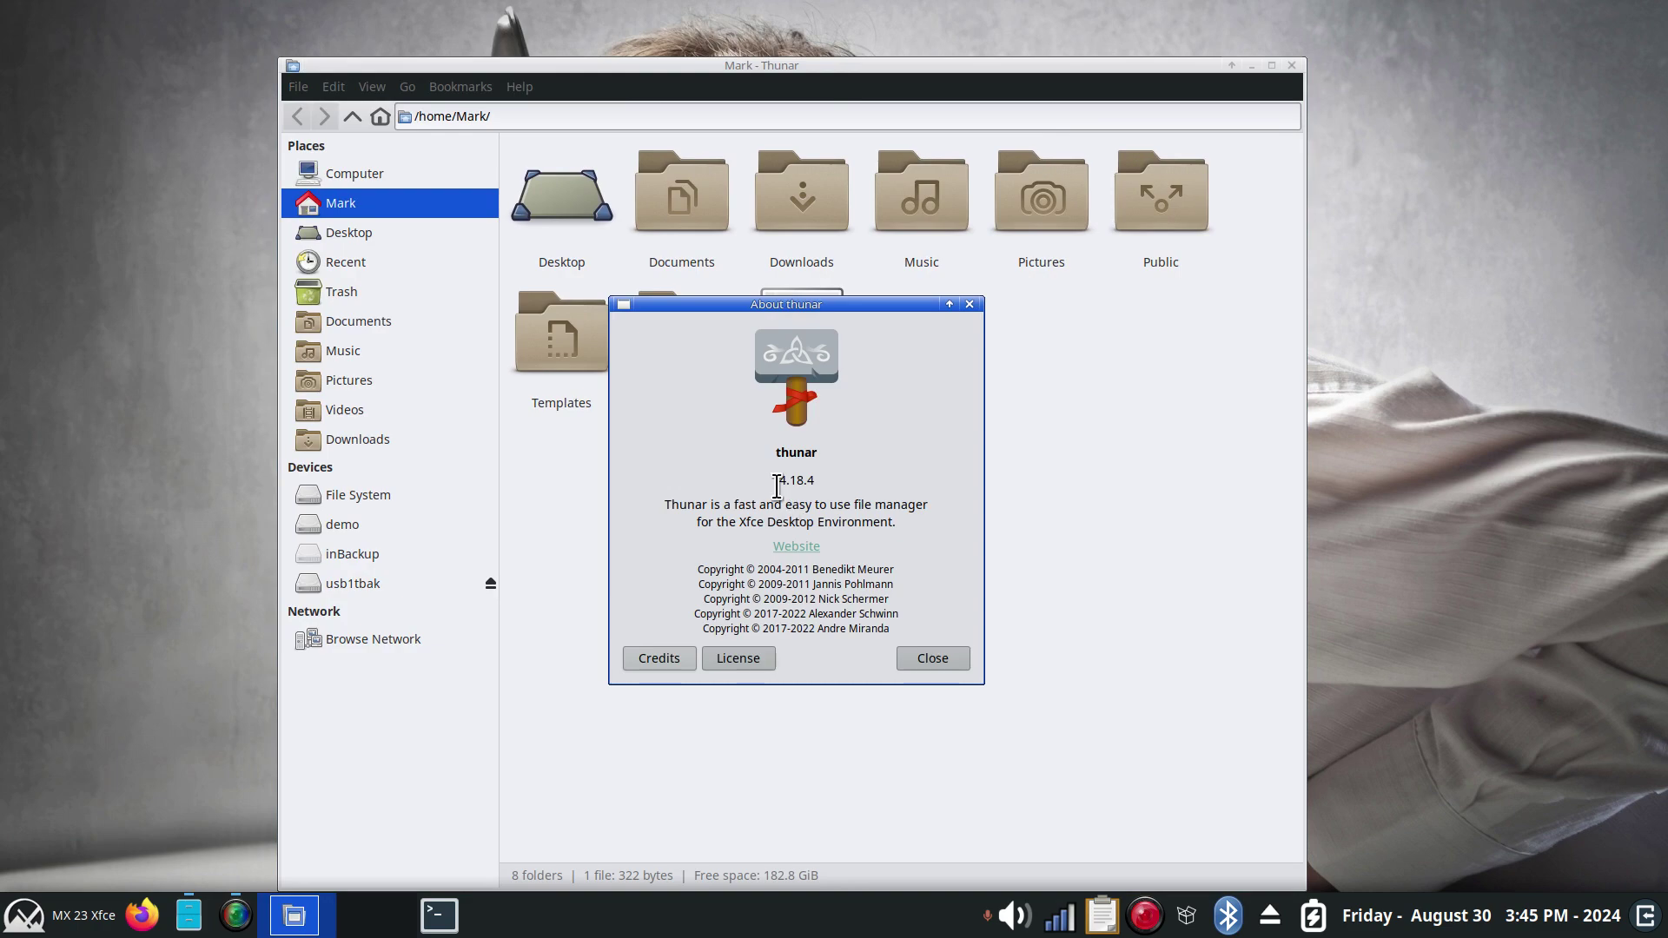
{"action": "left_click_drag", "start_coordinate": [777, 485], "coordinate": [904, 484]}
{"action": "left_click", "coordinate": [955, 657]}
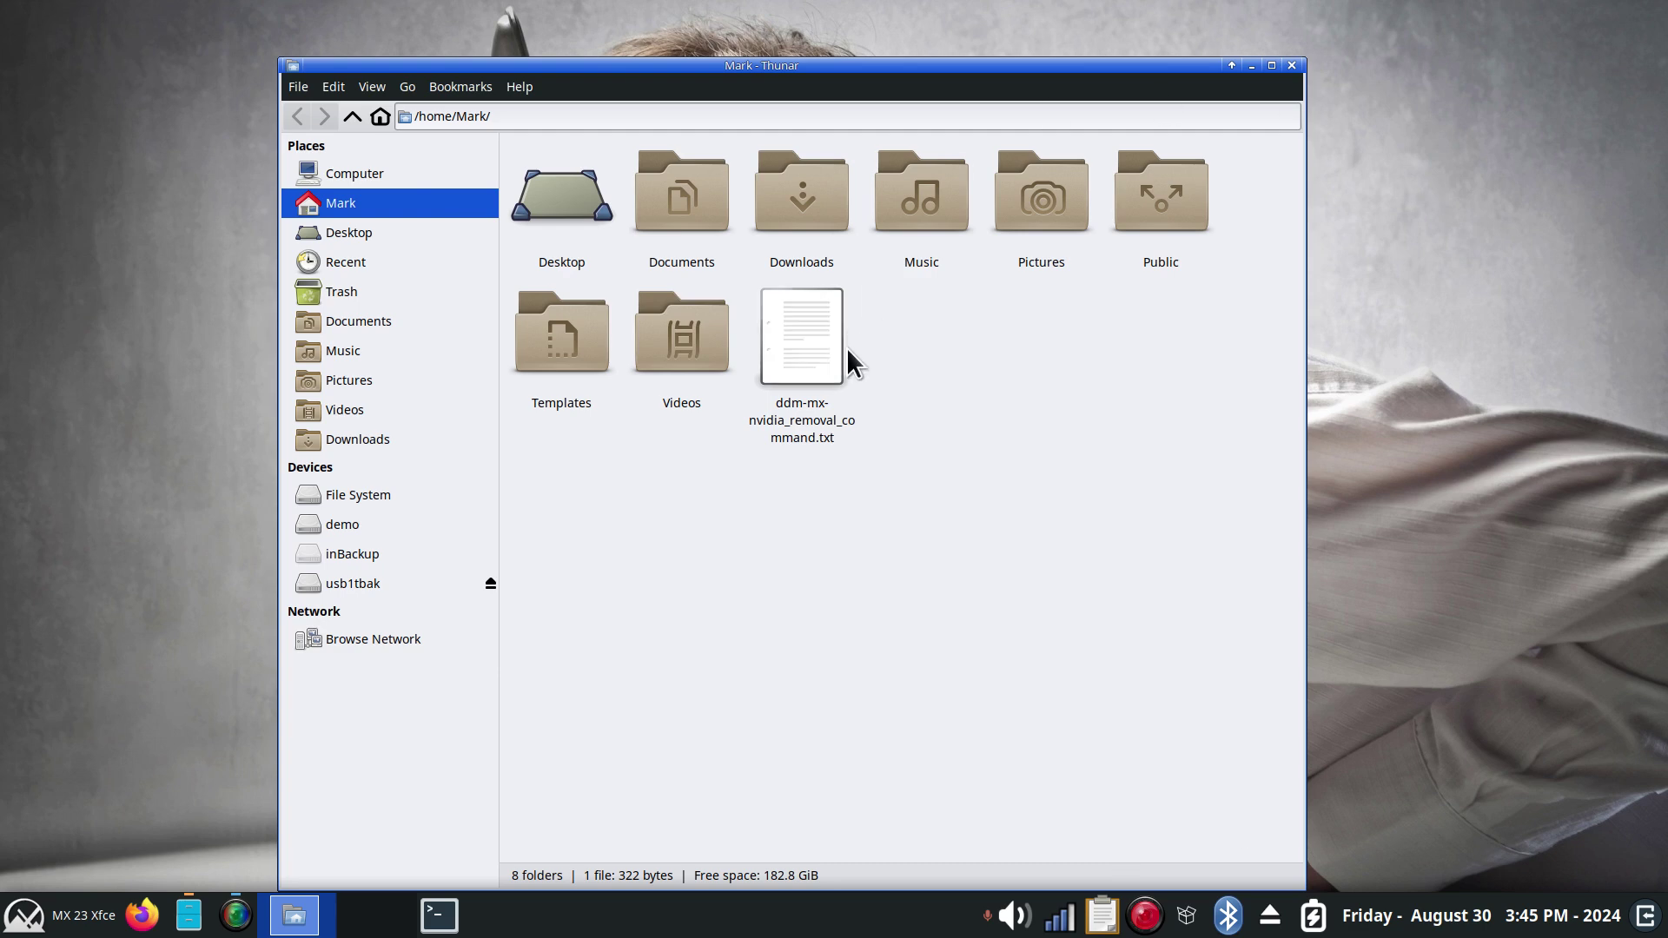
- Add Undo, Redo, Zoom Out, Normal Size, Zoom In, Icon/List/Compact View and Split View to the toolbar
{"action": "right_click", "coordinate": [379, 115]}
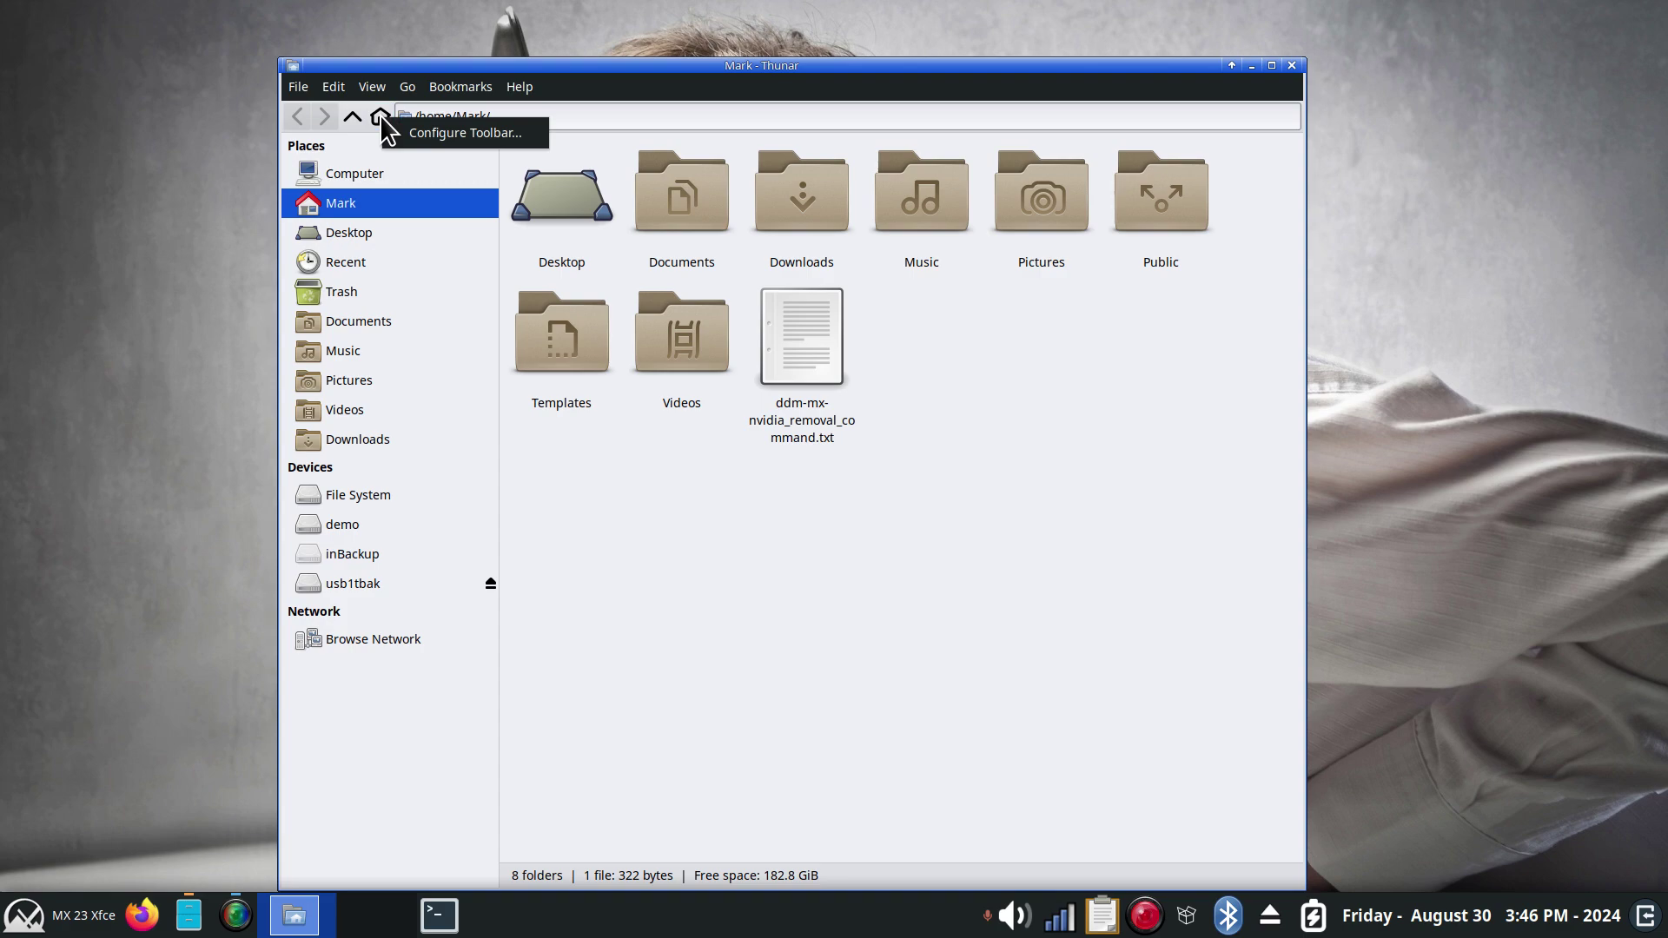
{"action": "left_click", "coordinate": [414, 130]}
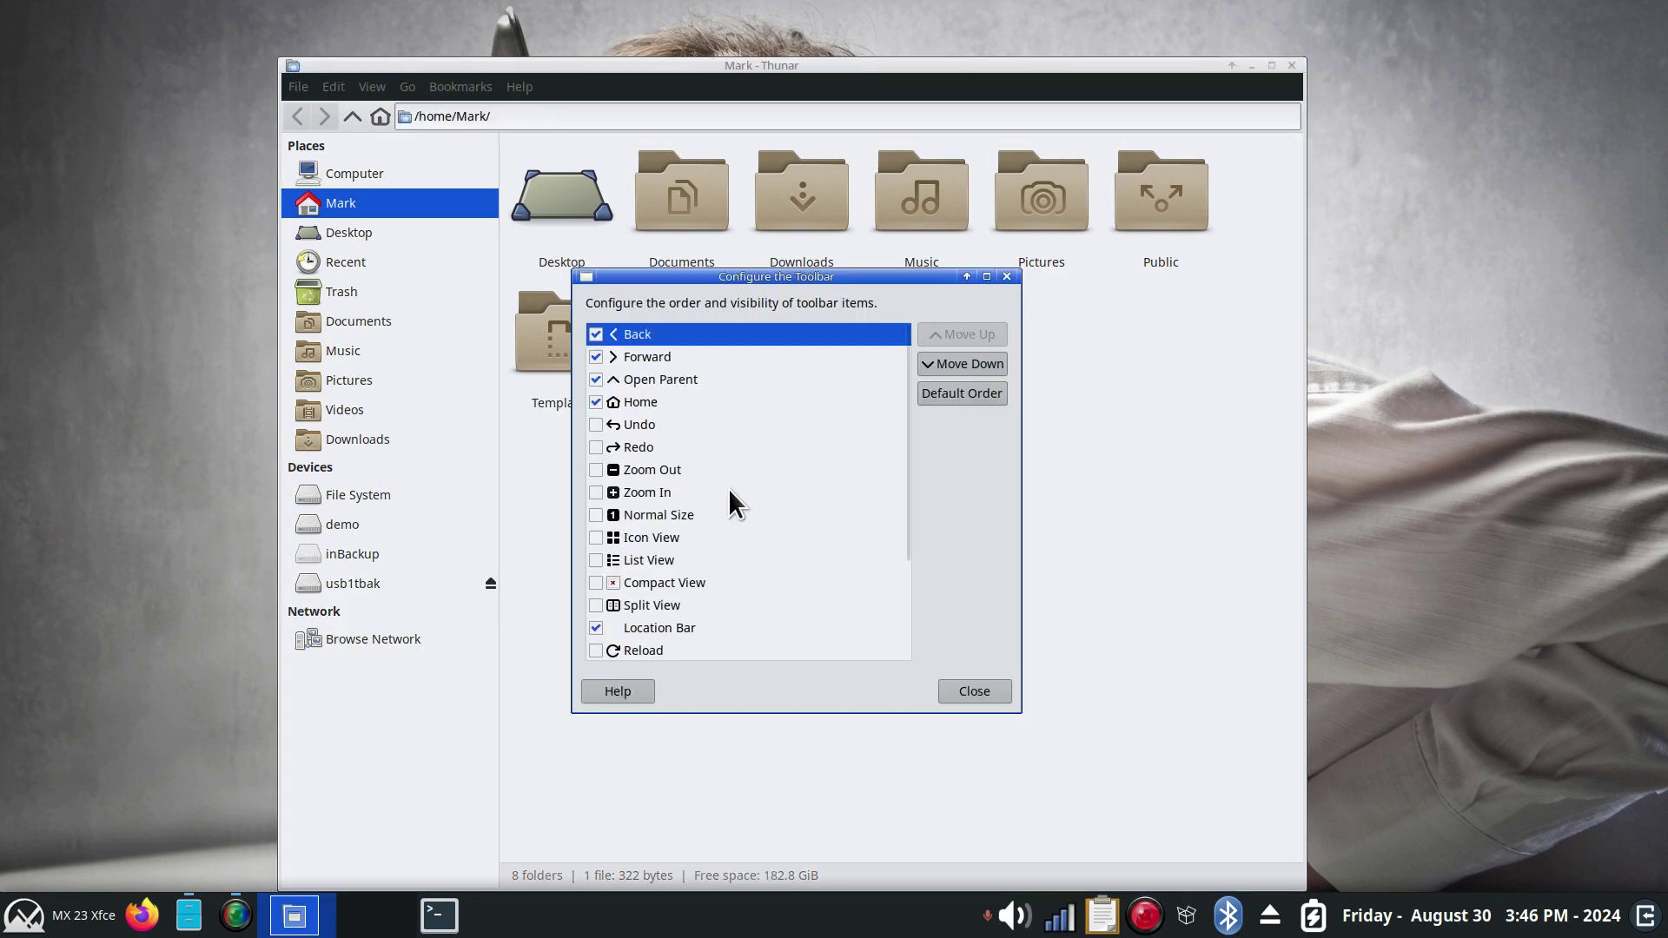
{"action": "left_click", "coordinate": [598, 425]}
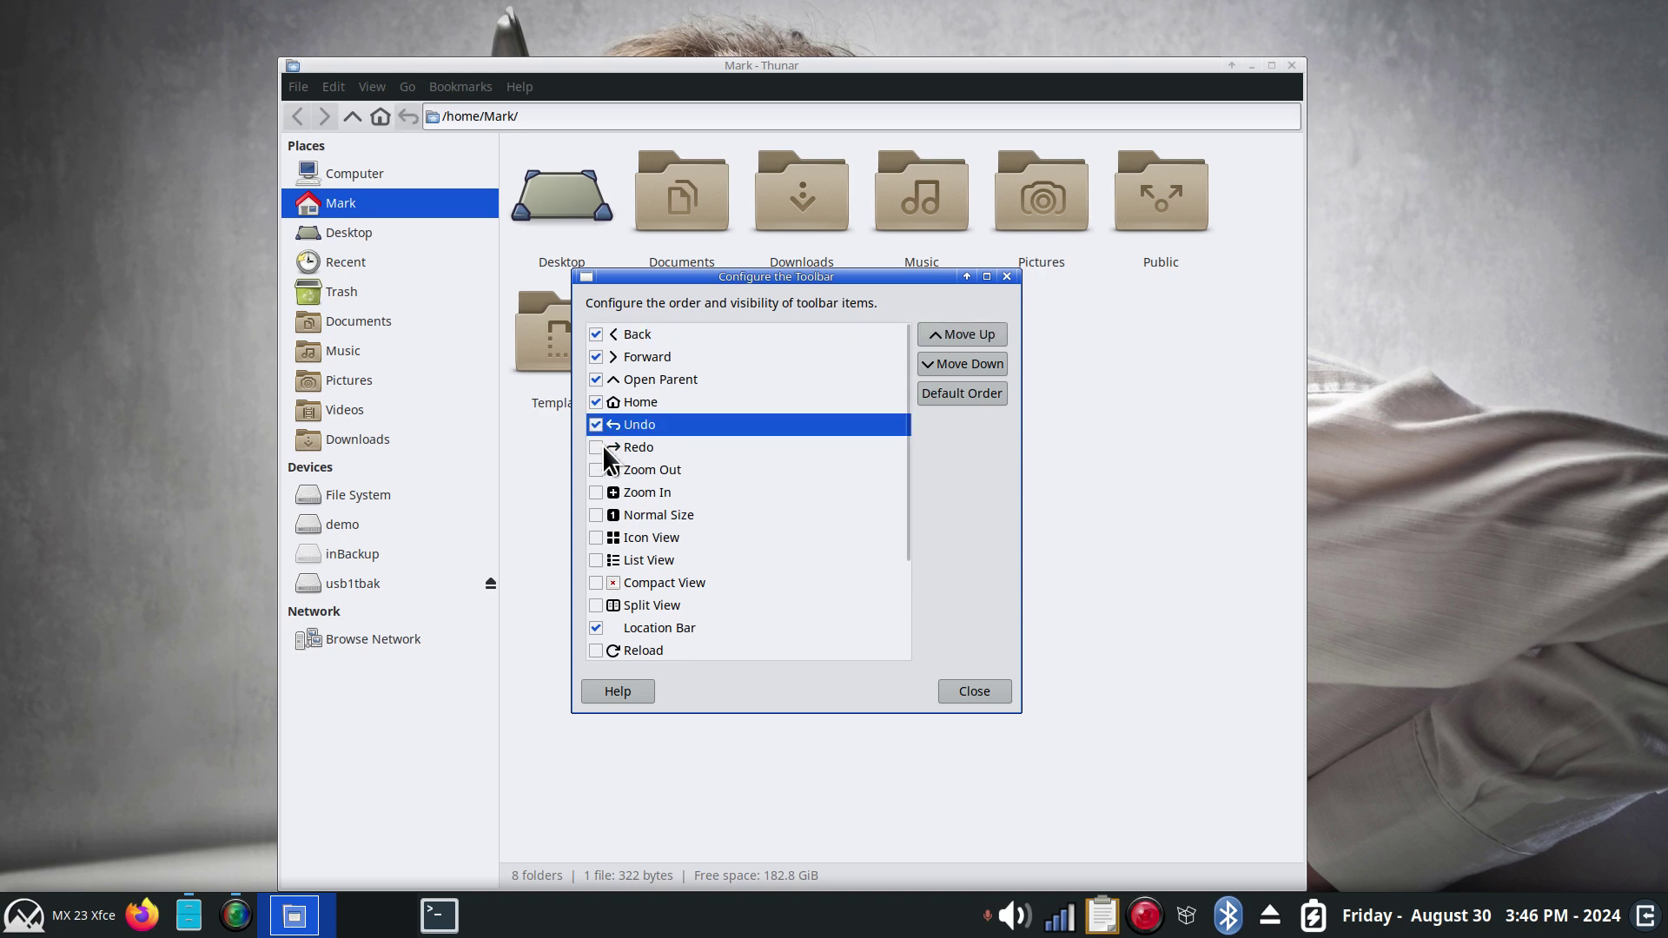
{"action": "left_click", "coordinate": [601, 447]}
{"action": "left_click", "coordinate": [601, 469]}
{"action": "left_click", "coordinate": [603, 489]}
{"action": "left_click", "coordinate": [596, 514]}
{"action": "left_click", "coordinate": [595, 491]}
{"action": "left_click", "coordinate": [594, 537]}
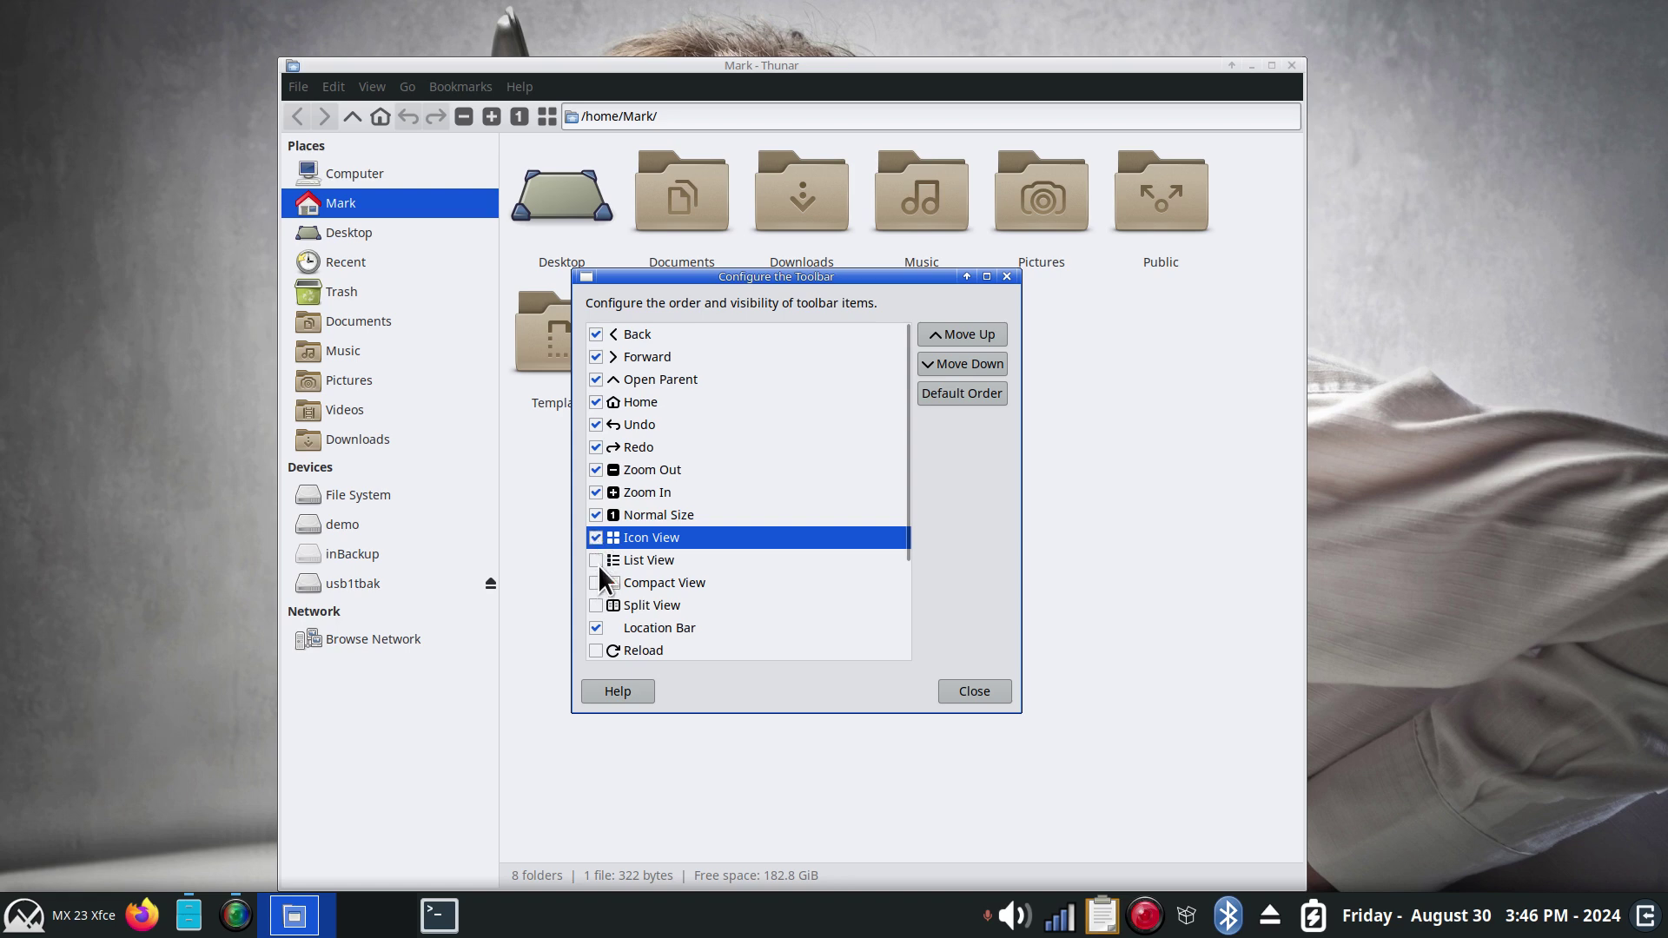
{"action": "left_click", "coordinate": [597, 561]}
{"action": "left_click", "coordinate": [595, 582]}
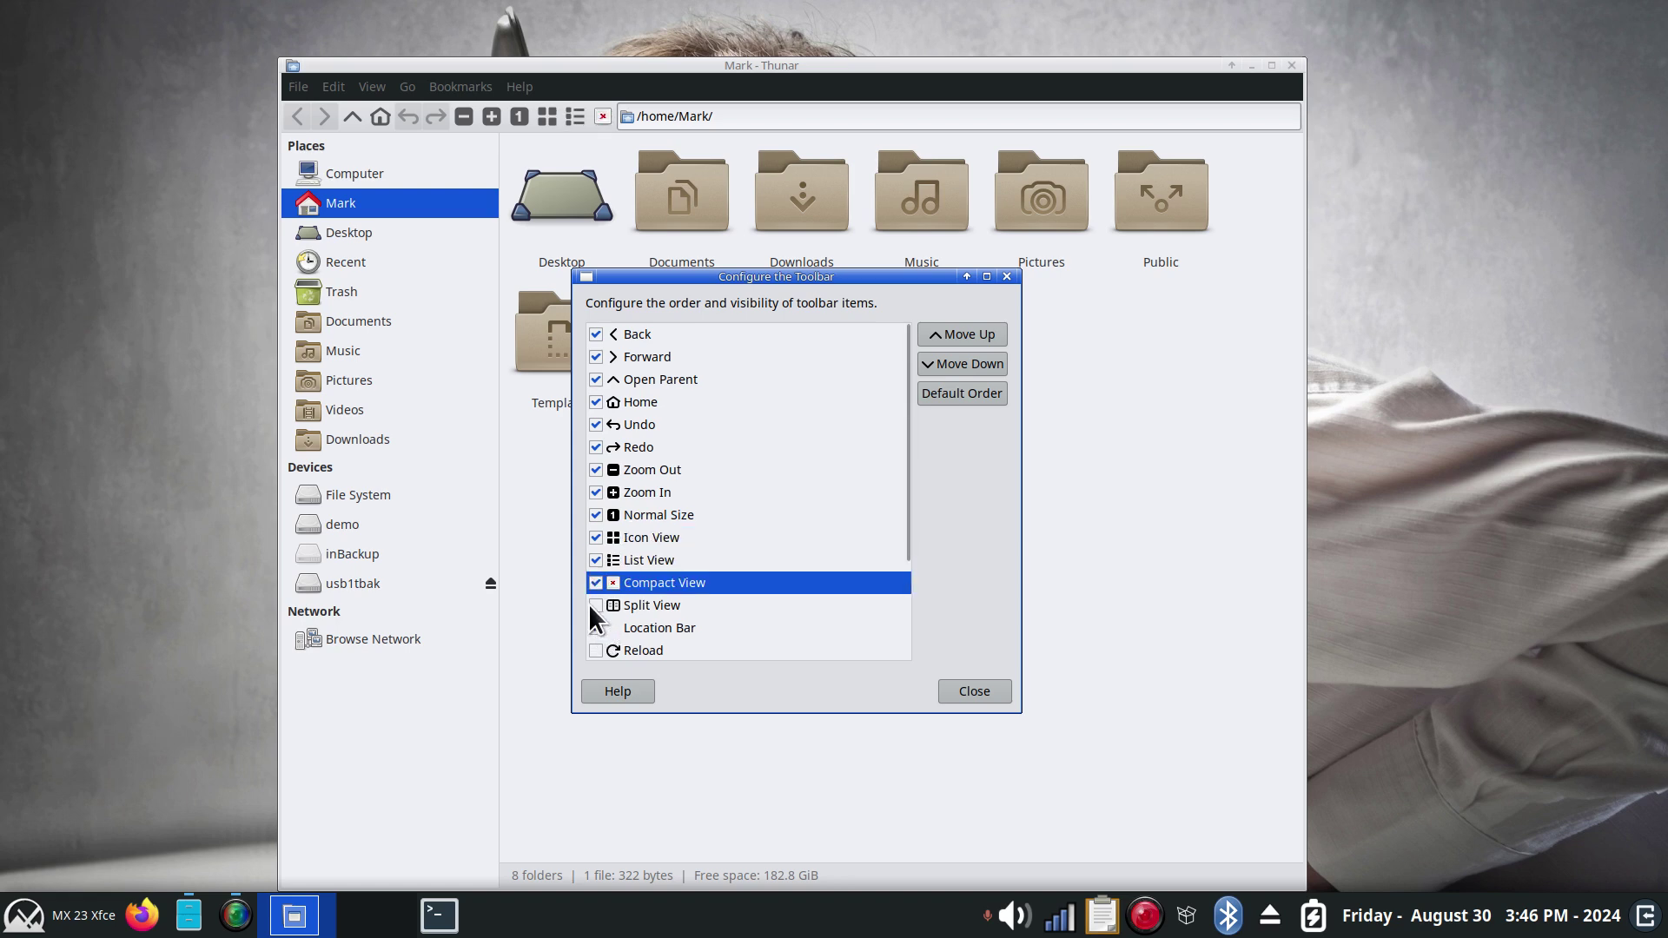
{"action": "left_click", "coordinate": [596, 605]}
- Add Reload, Search, Run command, Open Terminal Here, root Thunar, Find files and Create symlink too
{"action": "left_click_drag", "start_coordinate": [905, 465], "coordinate": [914, 619]}
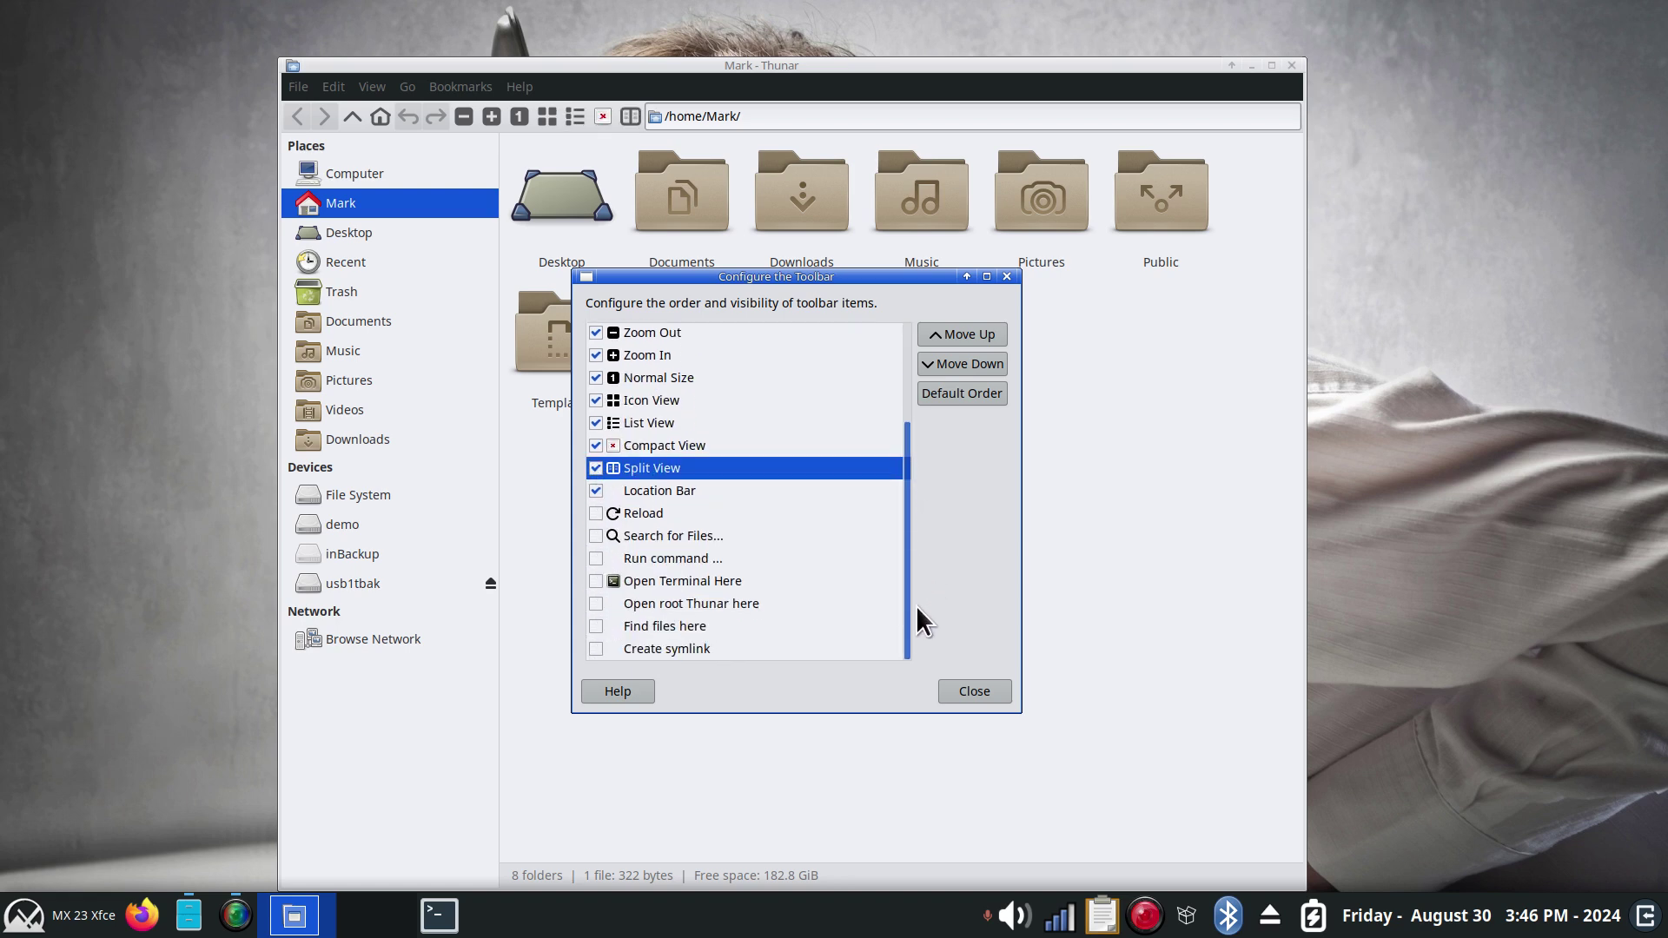
{"action": "left_click", "coordinate": [596, 514]}
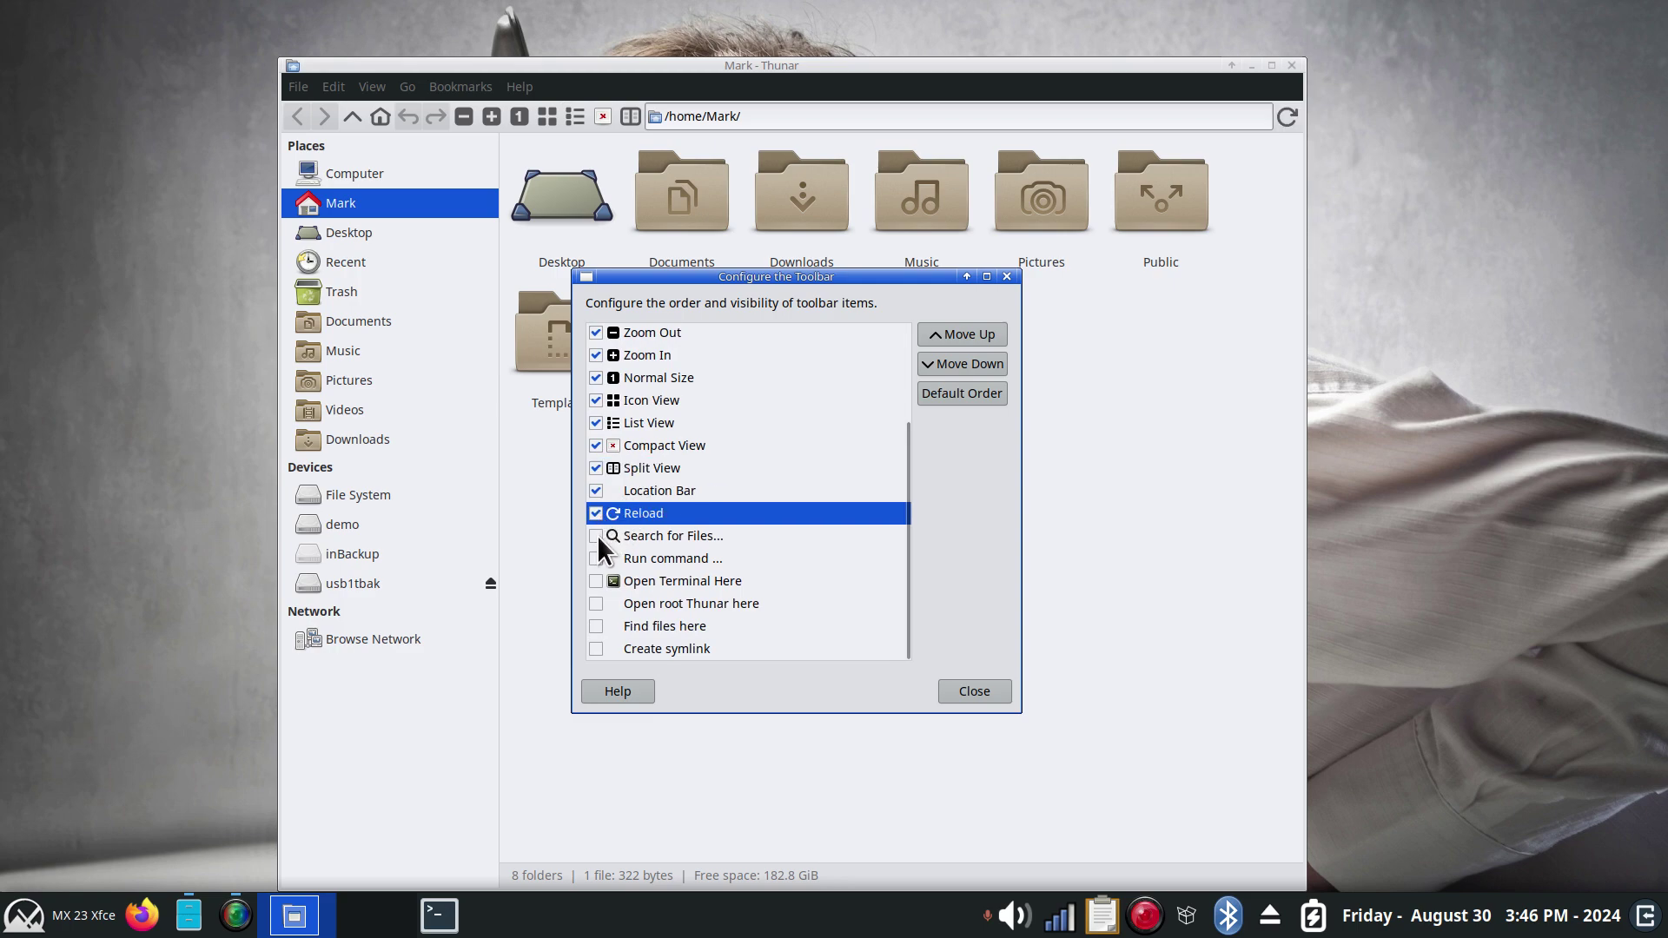
{"action": "left_click", "coordinate": [596, 536]}
{"action": "left_click", "coordinate": [596, 559]}
{"action": "left_click", "coordinate": [596, 581]}
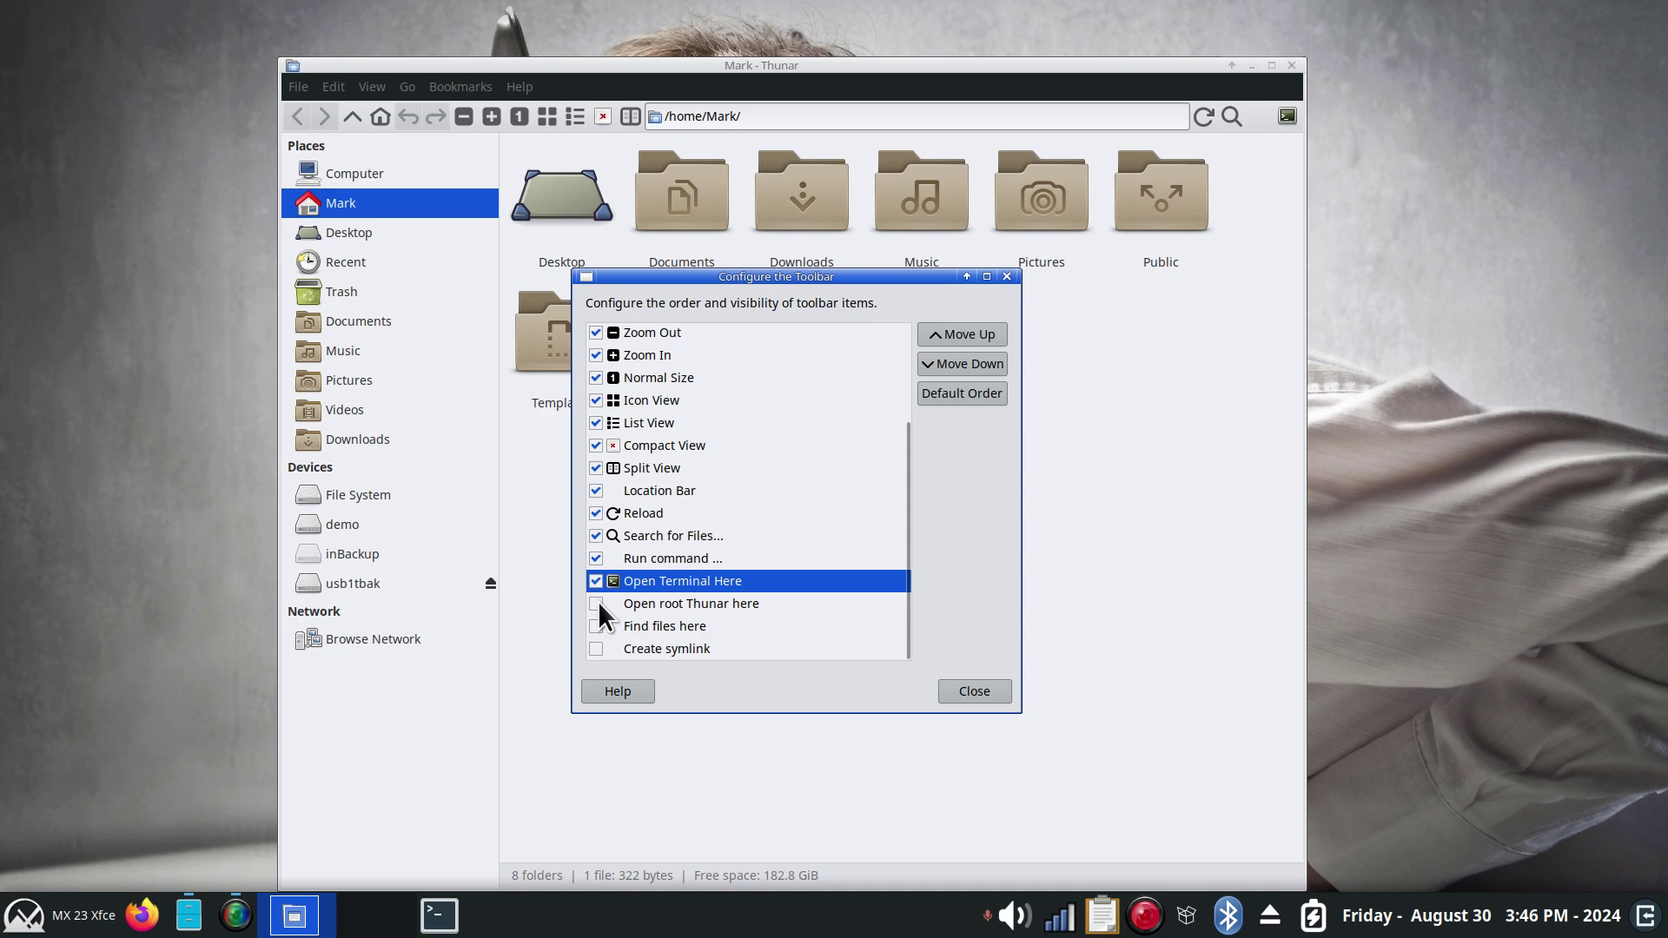
{"action": "left_click", "coordinate": [597, 604]}
{"action": "left_click", "coordinate": [596, 626]}
{"action": "left_click", "coordinate": [596, 649]}
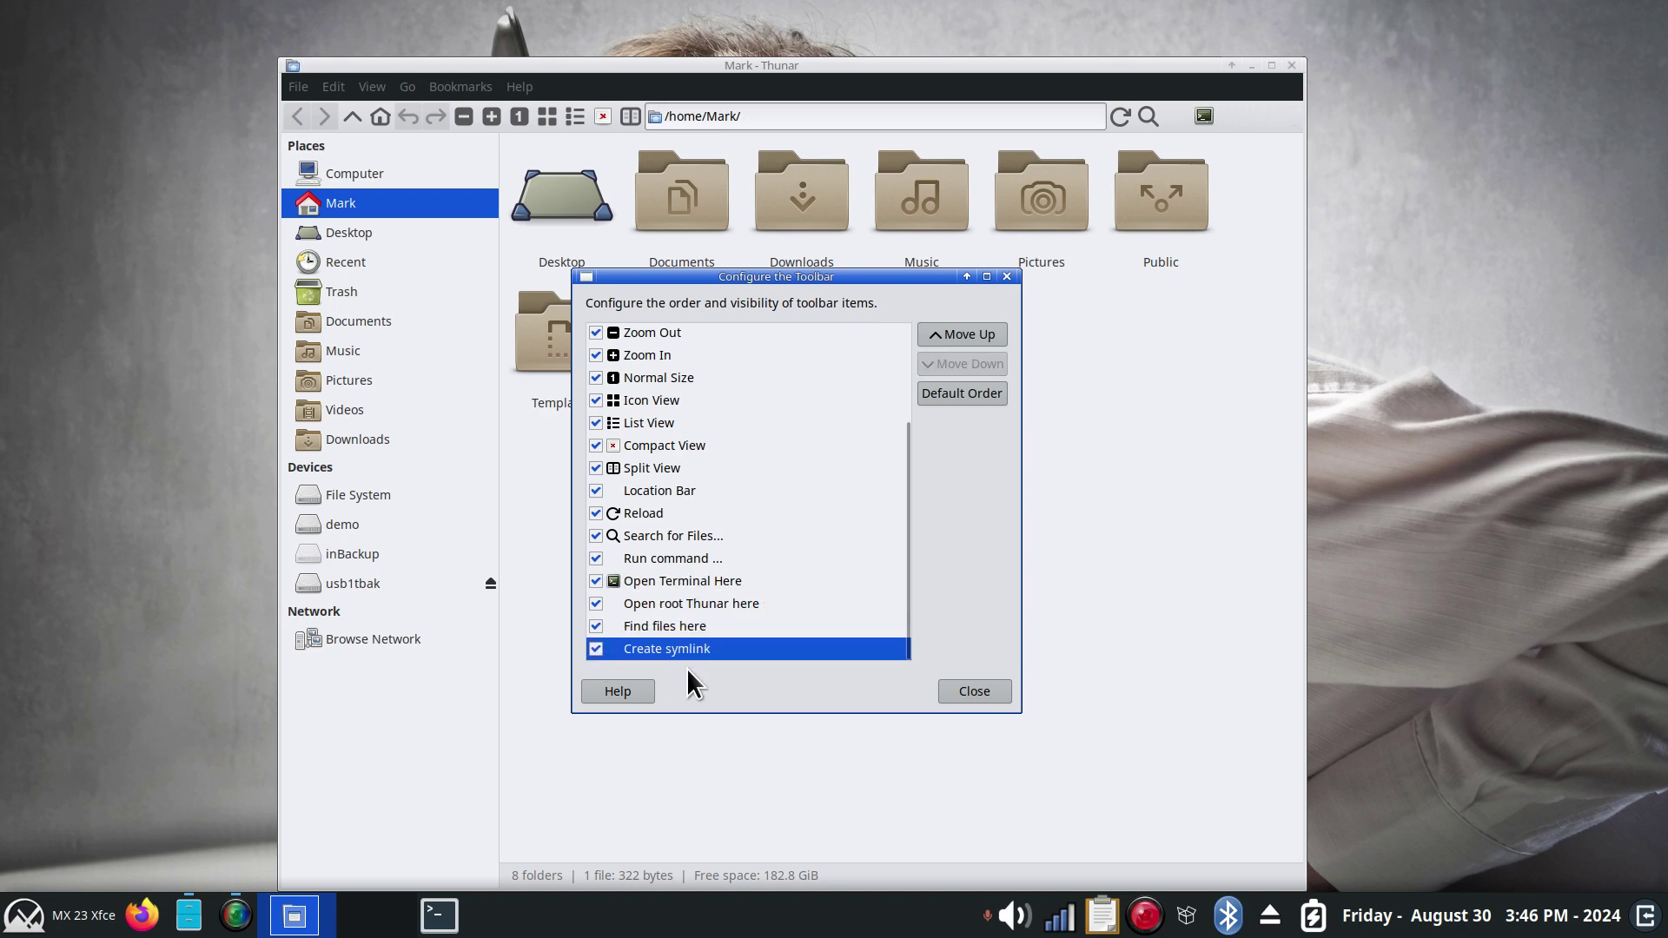
{"action": "left_click", "coordinate": [974, 692]}
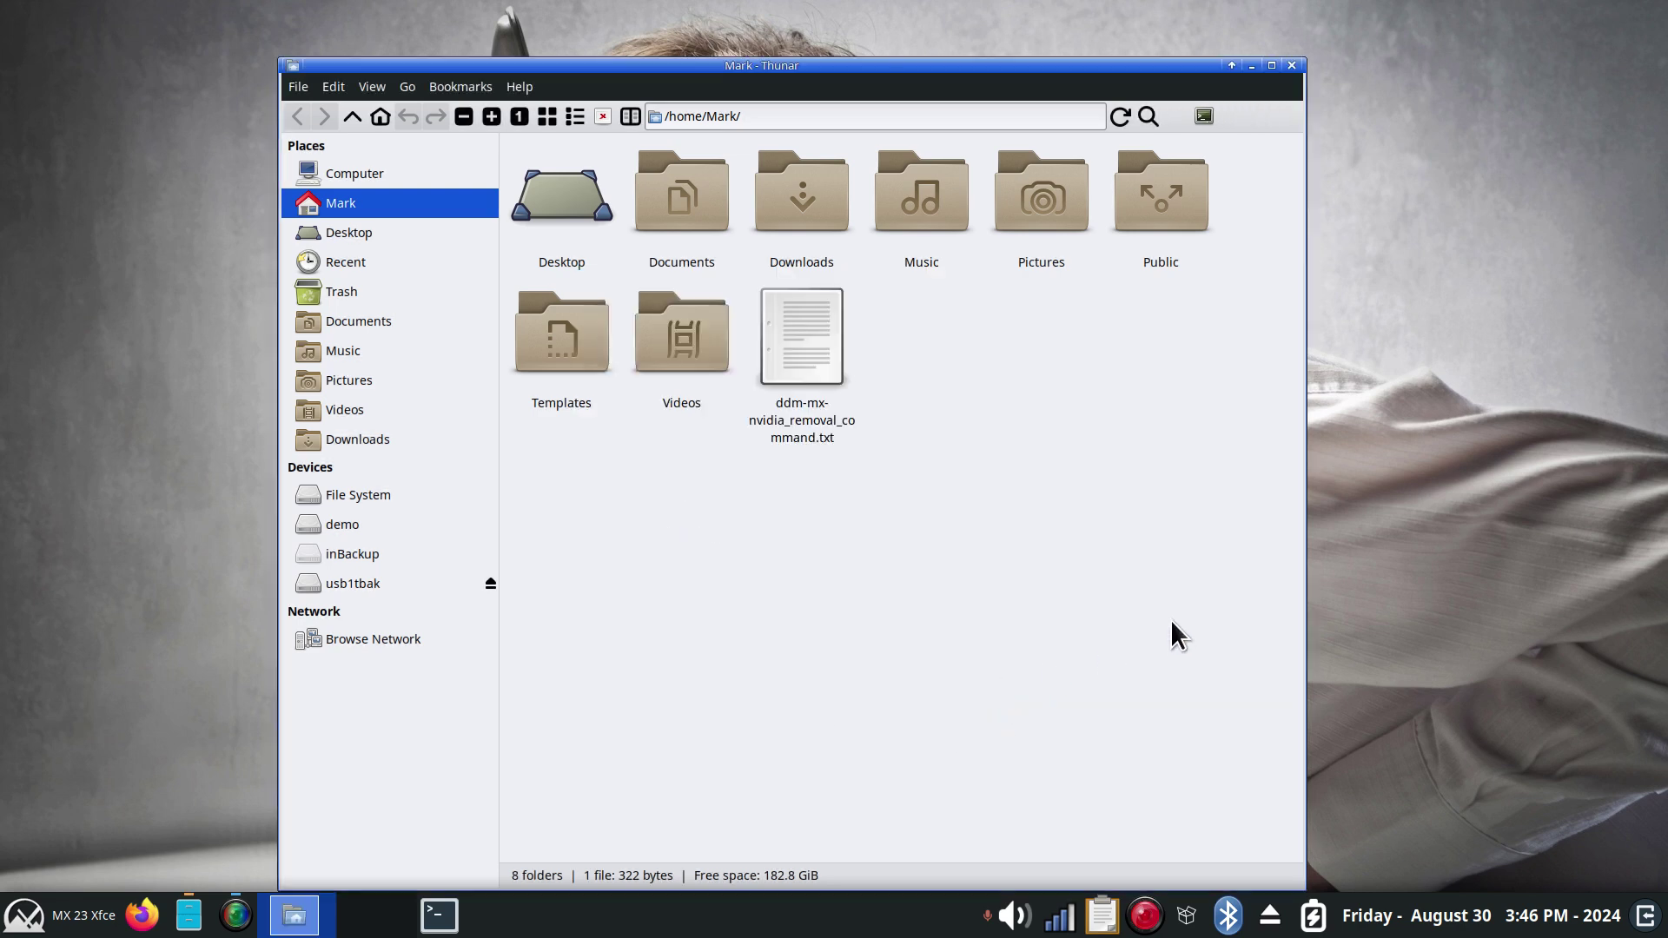
{"action": "left_click", "coordinate": [1204, 117]}
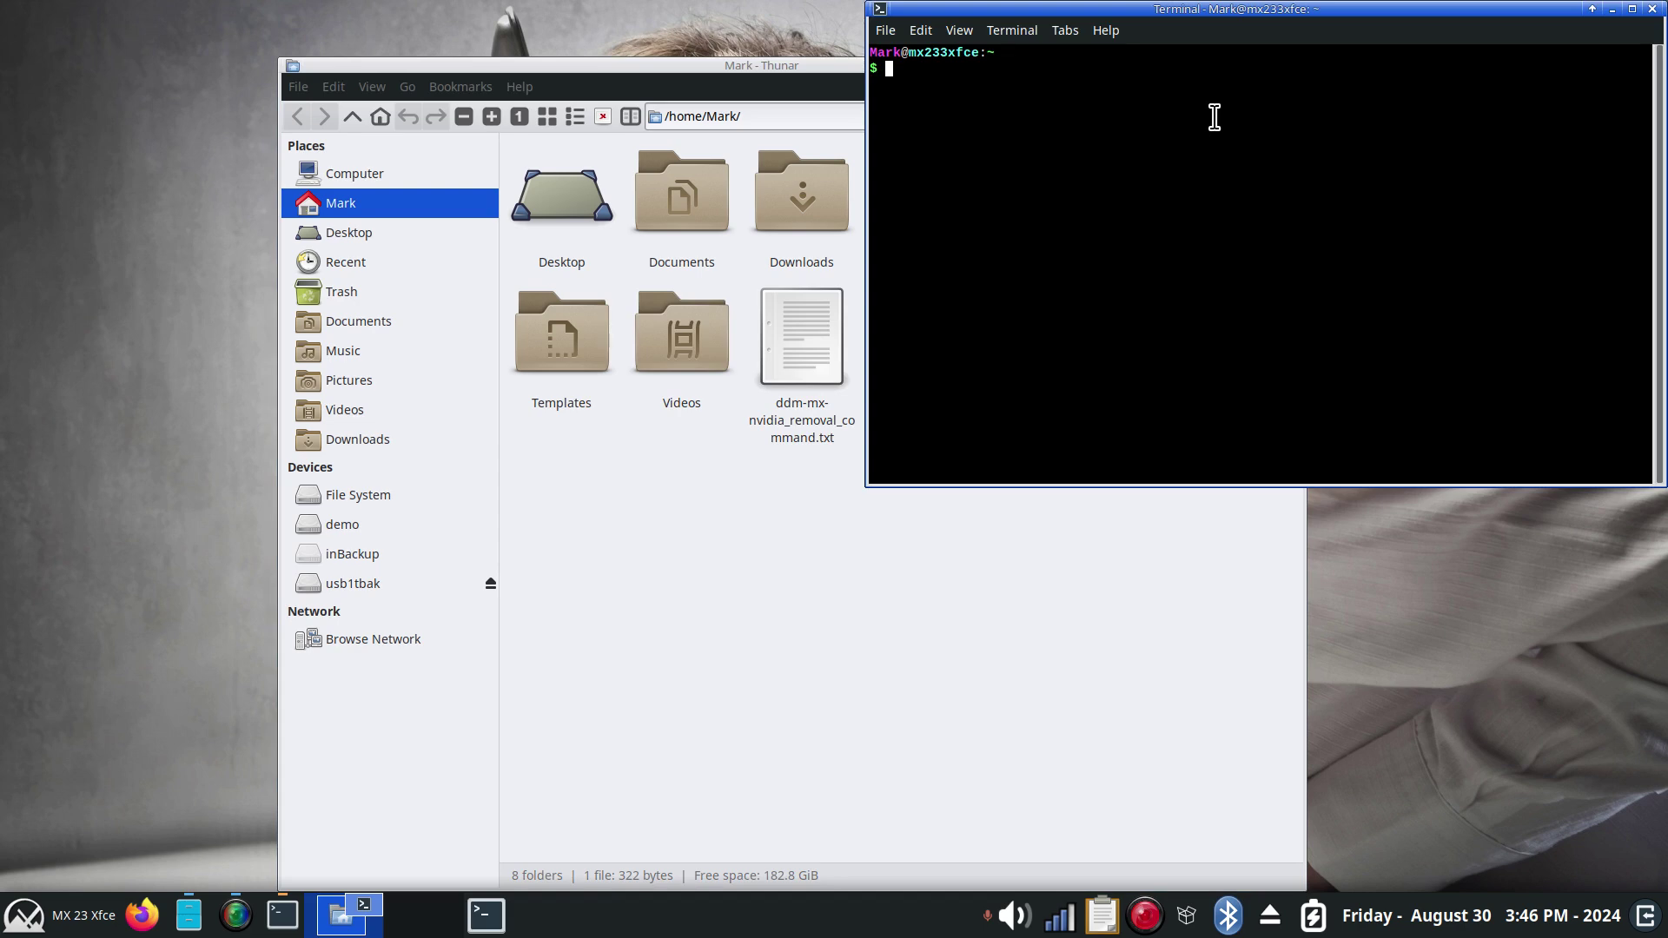
{"action": "key", "text": "ctrl+d"}
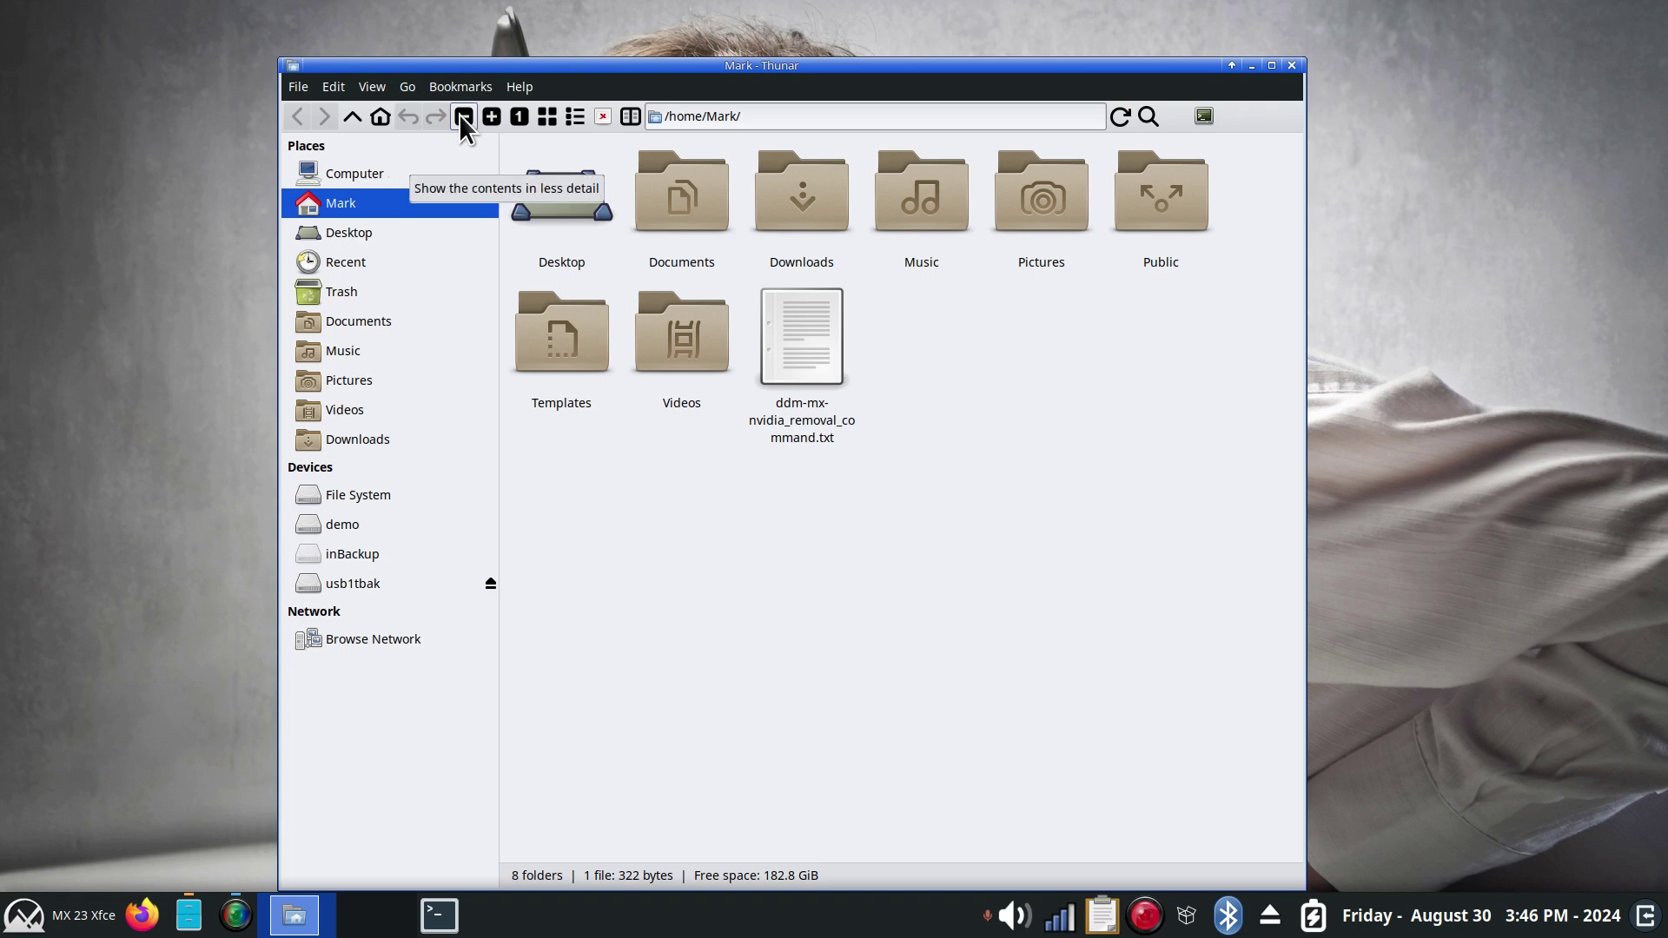
- Zoom in twice, zoom out, reset to normal size, try List View, then return to Icon View
{"action": "left_click", "coordinate": [490, 118]}
{"action": "left_click", "coordinate": [489, 118]}
{"action": "left_click", "coordinate": [489, 118]}
{"action": "left_click", "coordinate": [489, 118]}
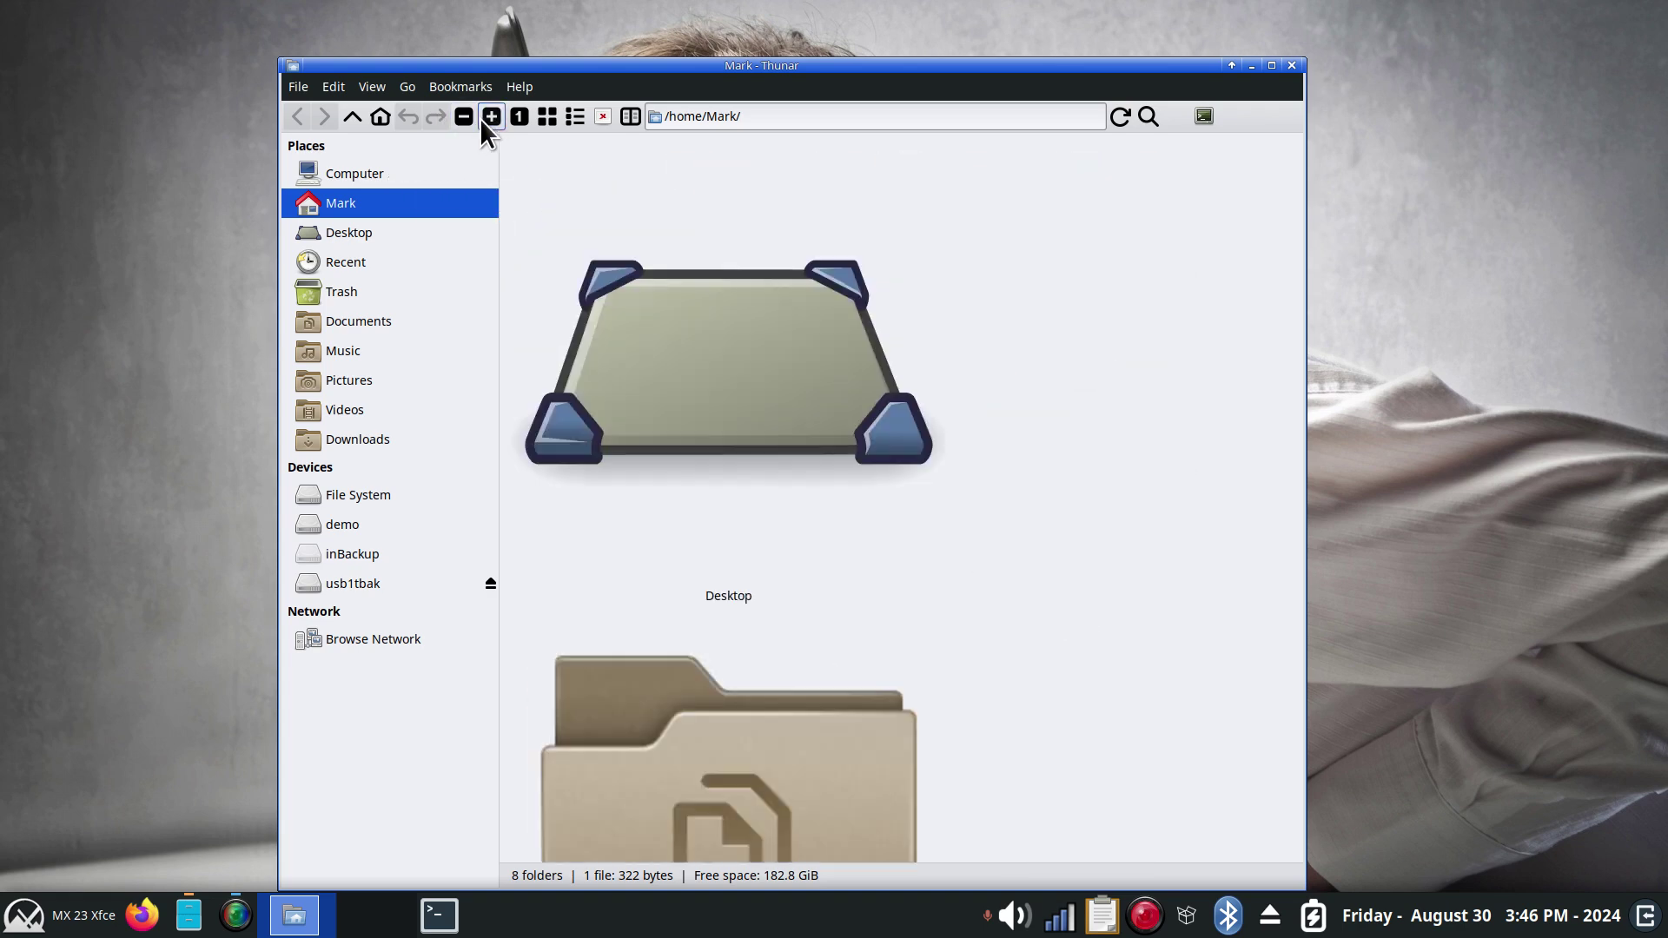
{"action": "left_click", "coordinate": [463, 117]}
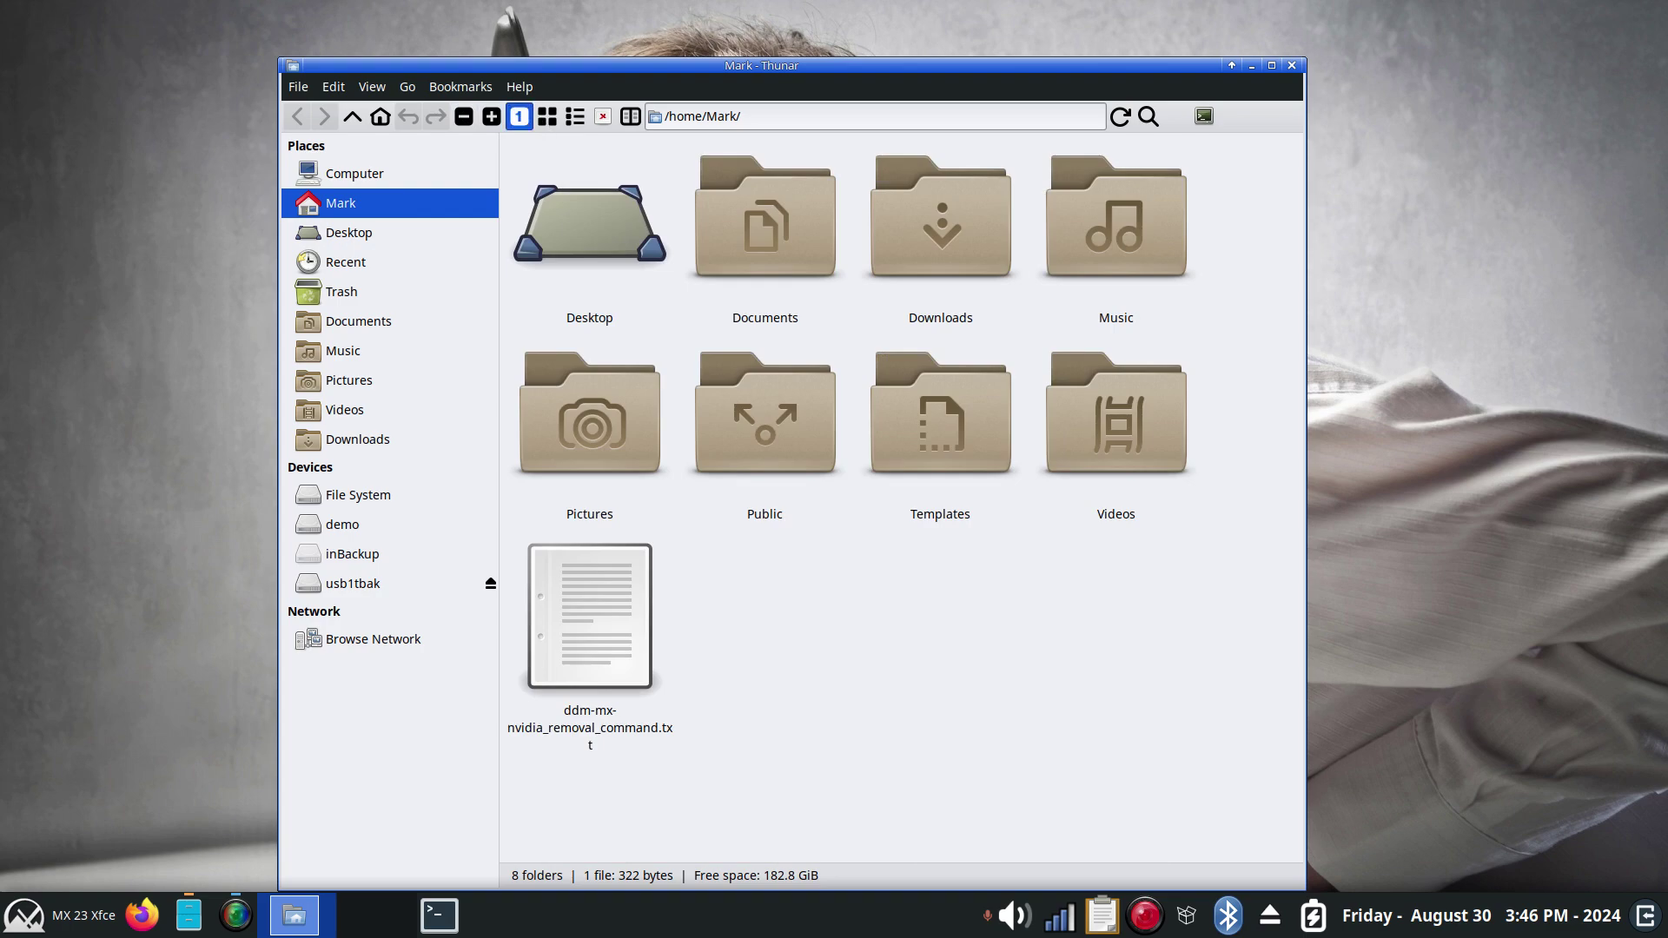
{"action": "left_click", "coordinate": [519, 117]}
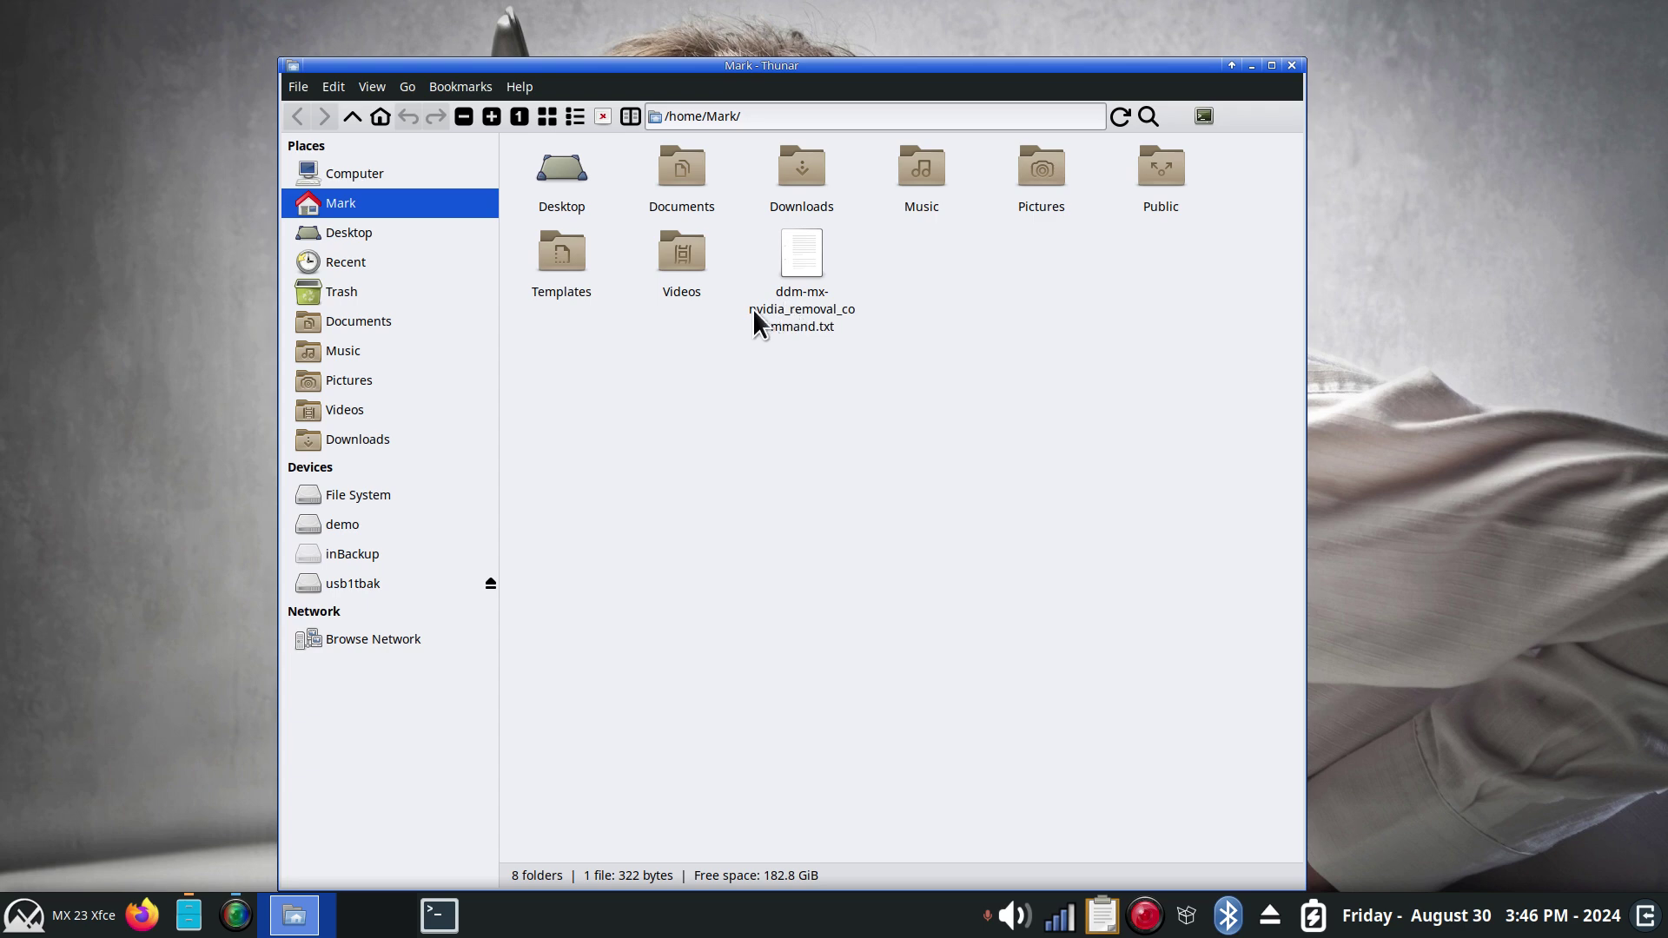
{"action": "left_click", "coordinate": [569, 117]}
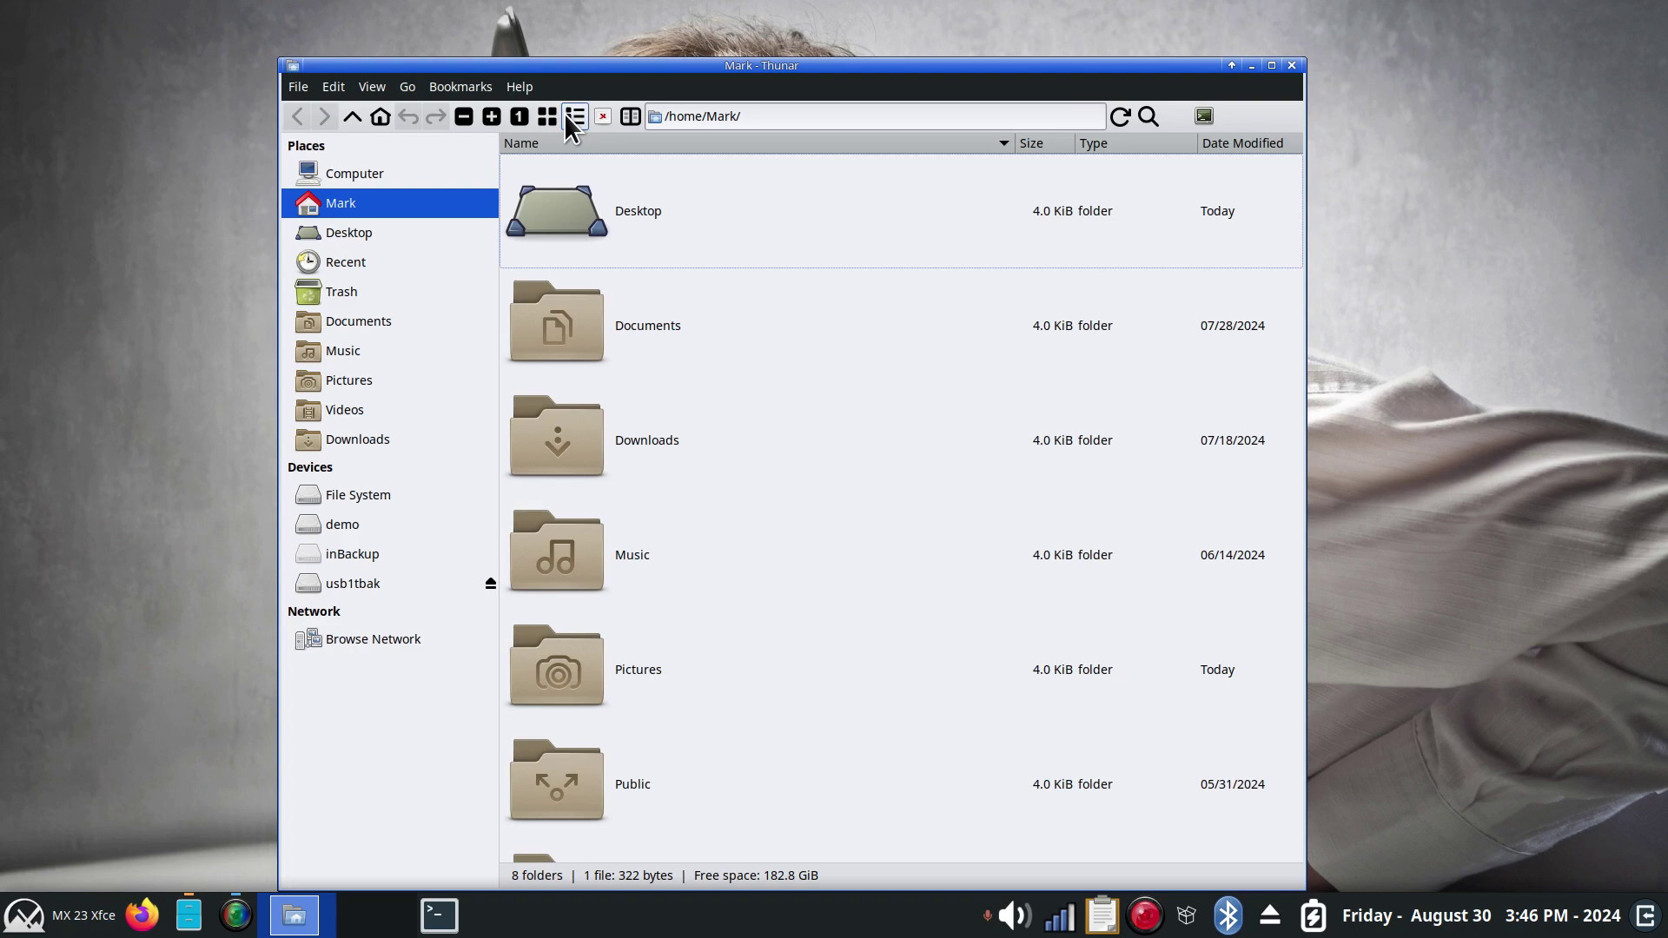
{"action": "left_click", "coordinate": [545, 117]}
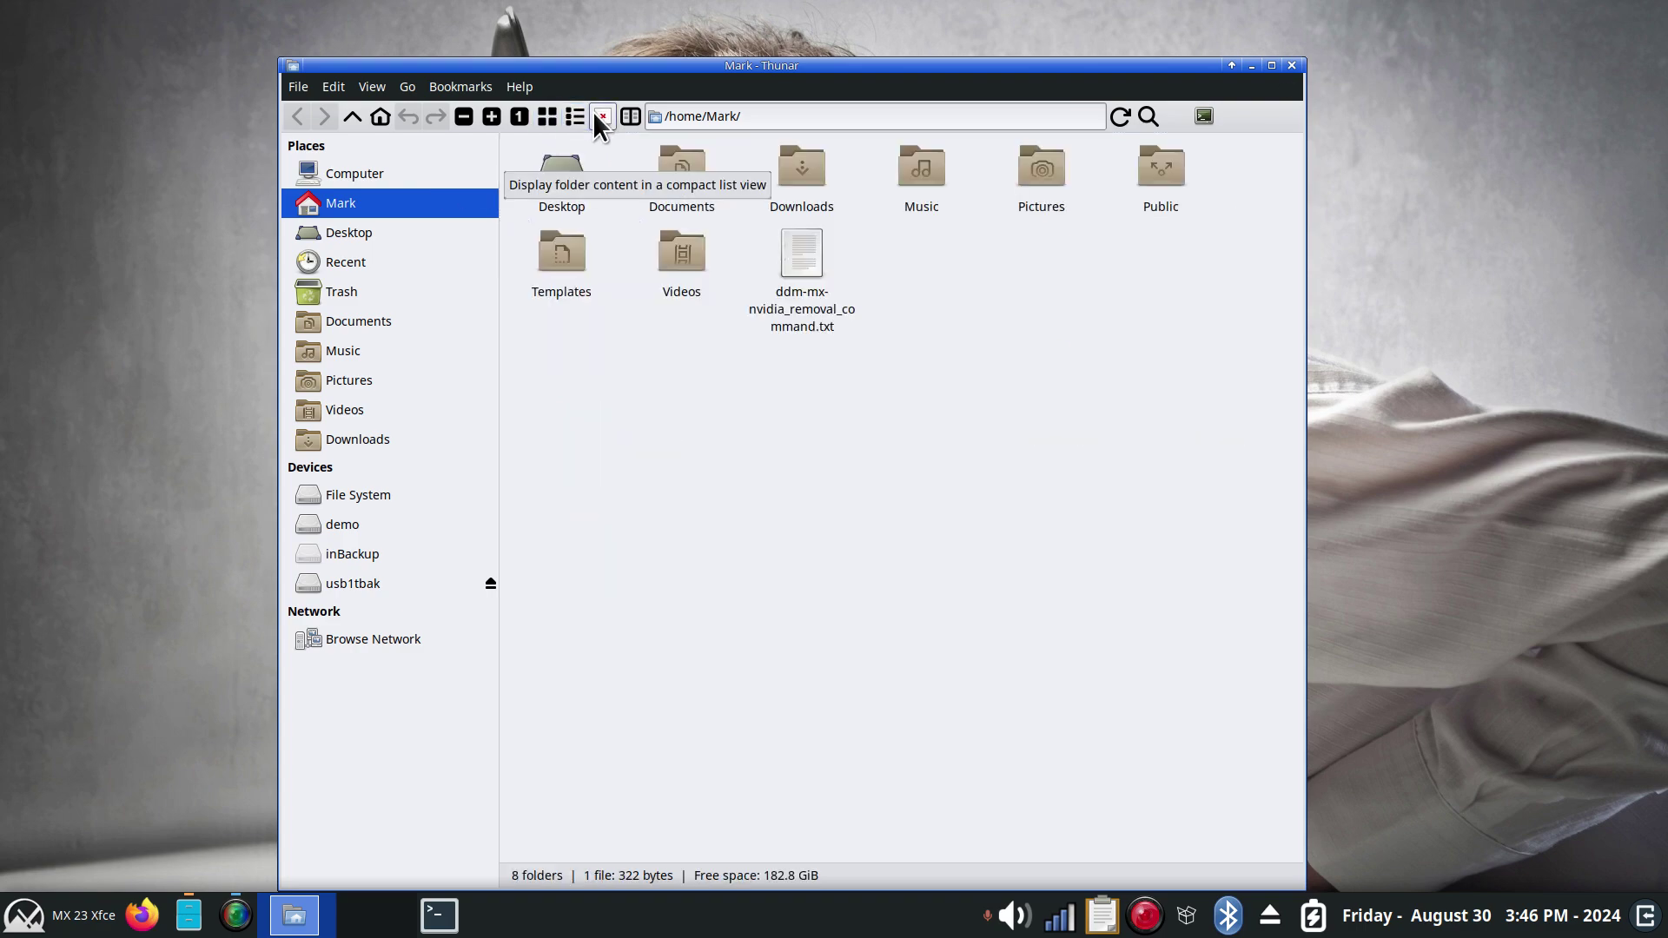
- Open split view, widen the right pane, zoom icons in each pane, then close the split
{"action": "left_click", "coordinate": [631, 116]}
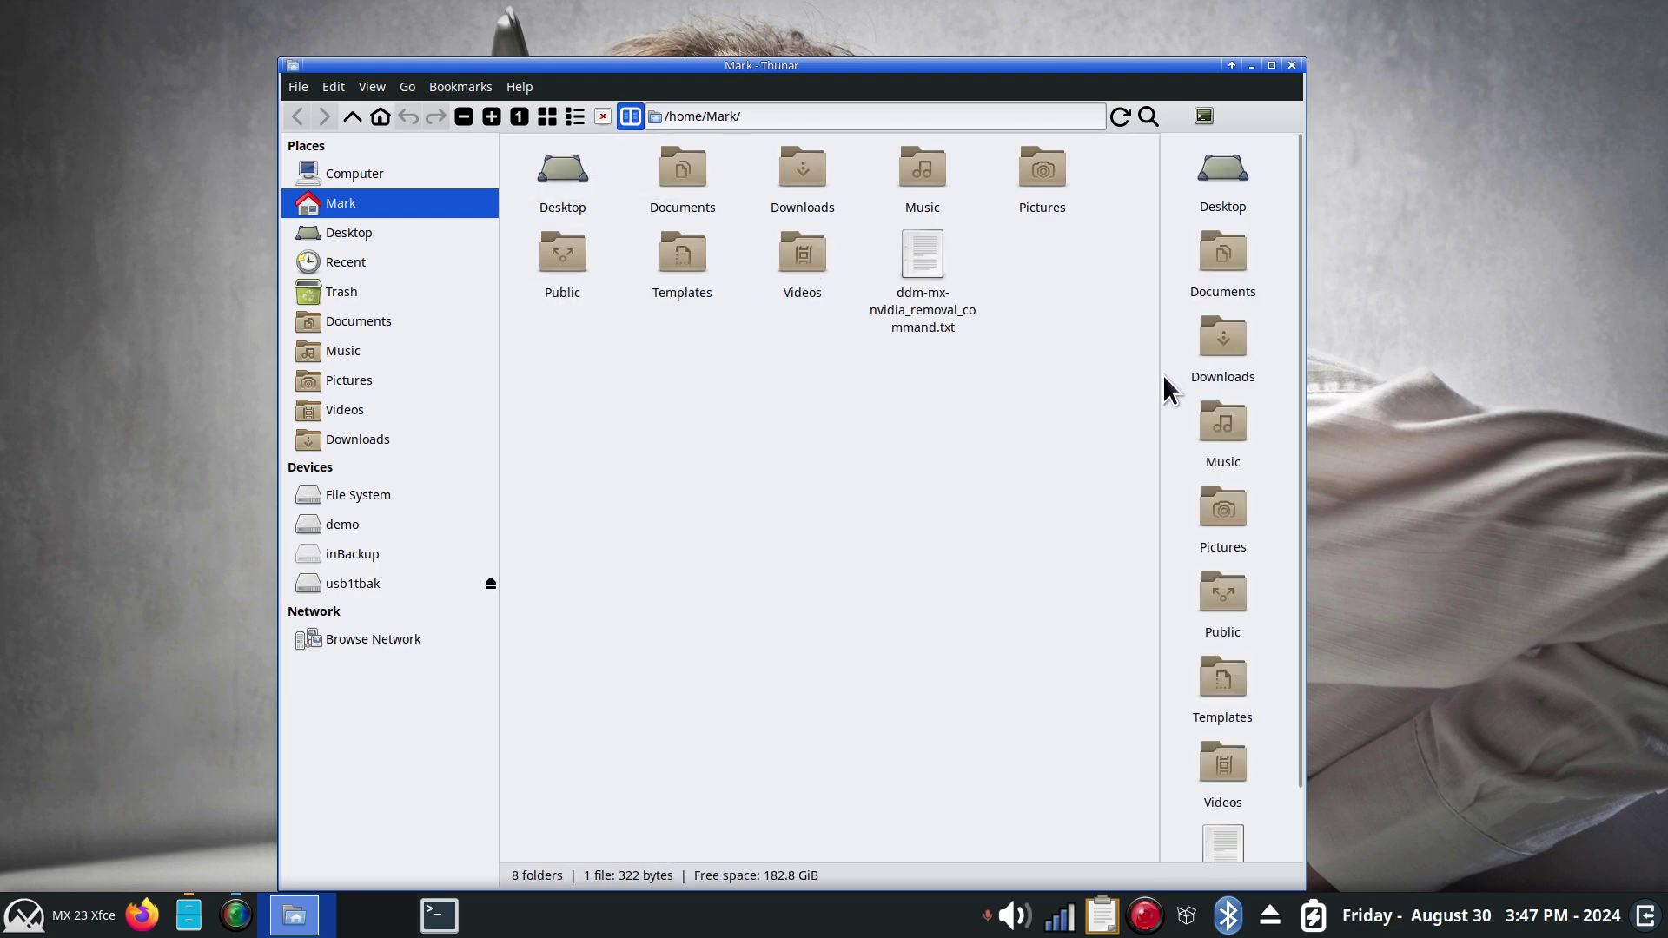
{"action": "left_click_drag", "start_coordinate": [1162, 391], "coordinate": [833, 423]}
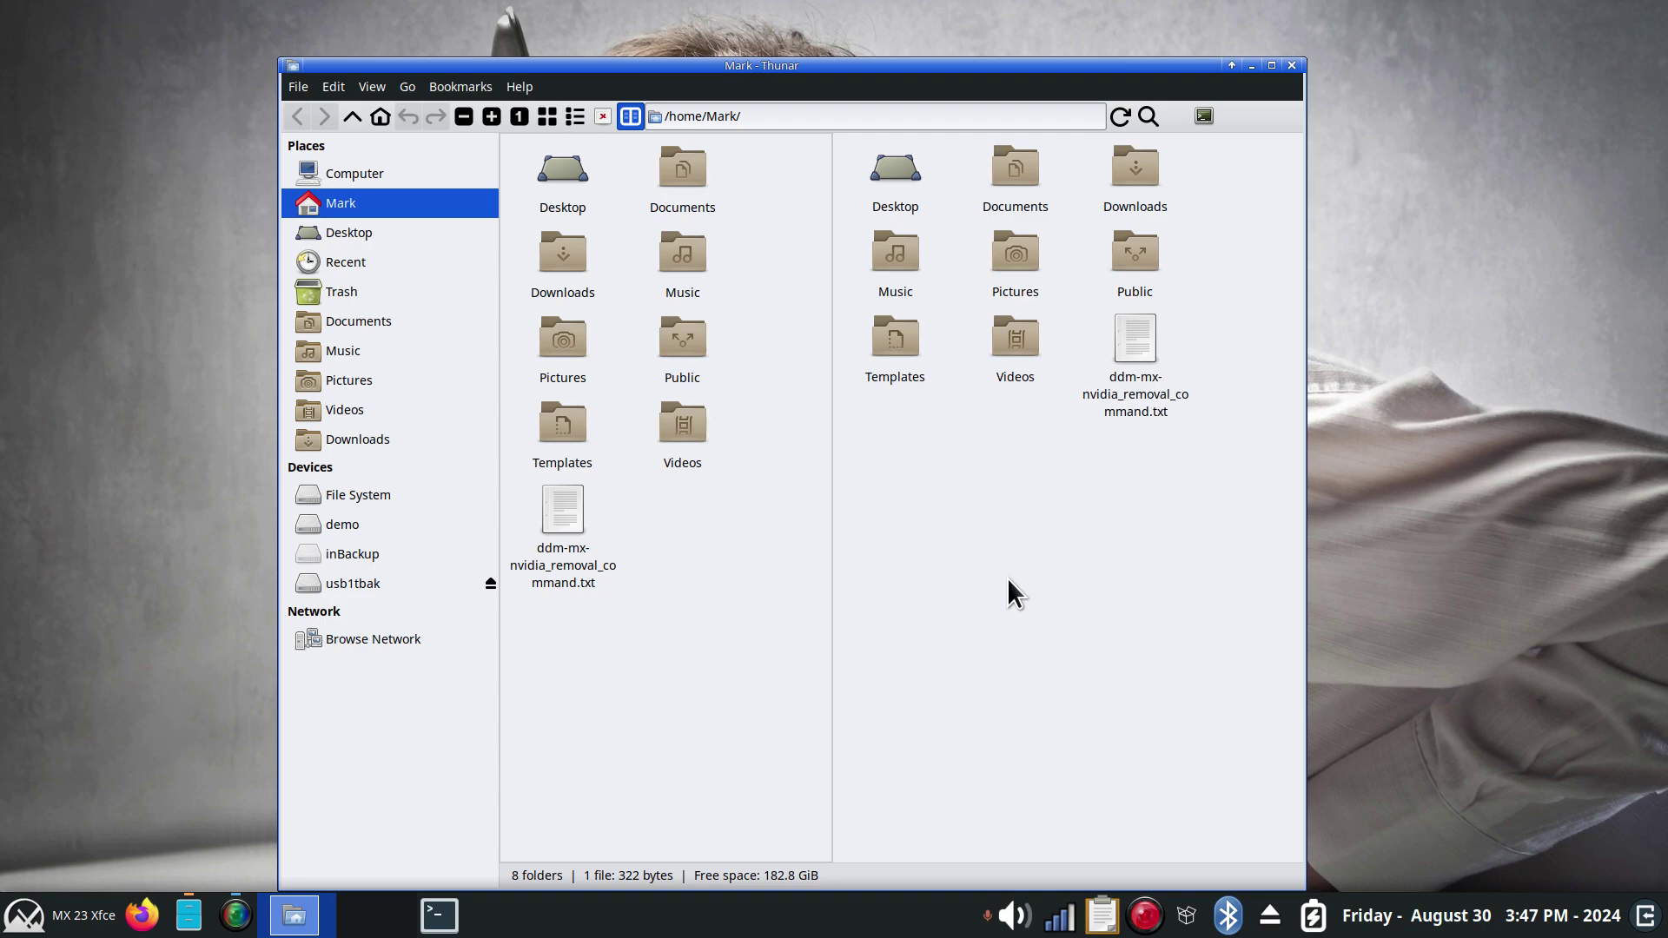
{"action": "scroll", "coordinate": [1009, 603], "scroll_direction": "up", "scroll_amount": 2}
{"action": "scroll", "coordinate": [1067, 548], "scroll_direction": "down", "scroll_amount": 3}
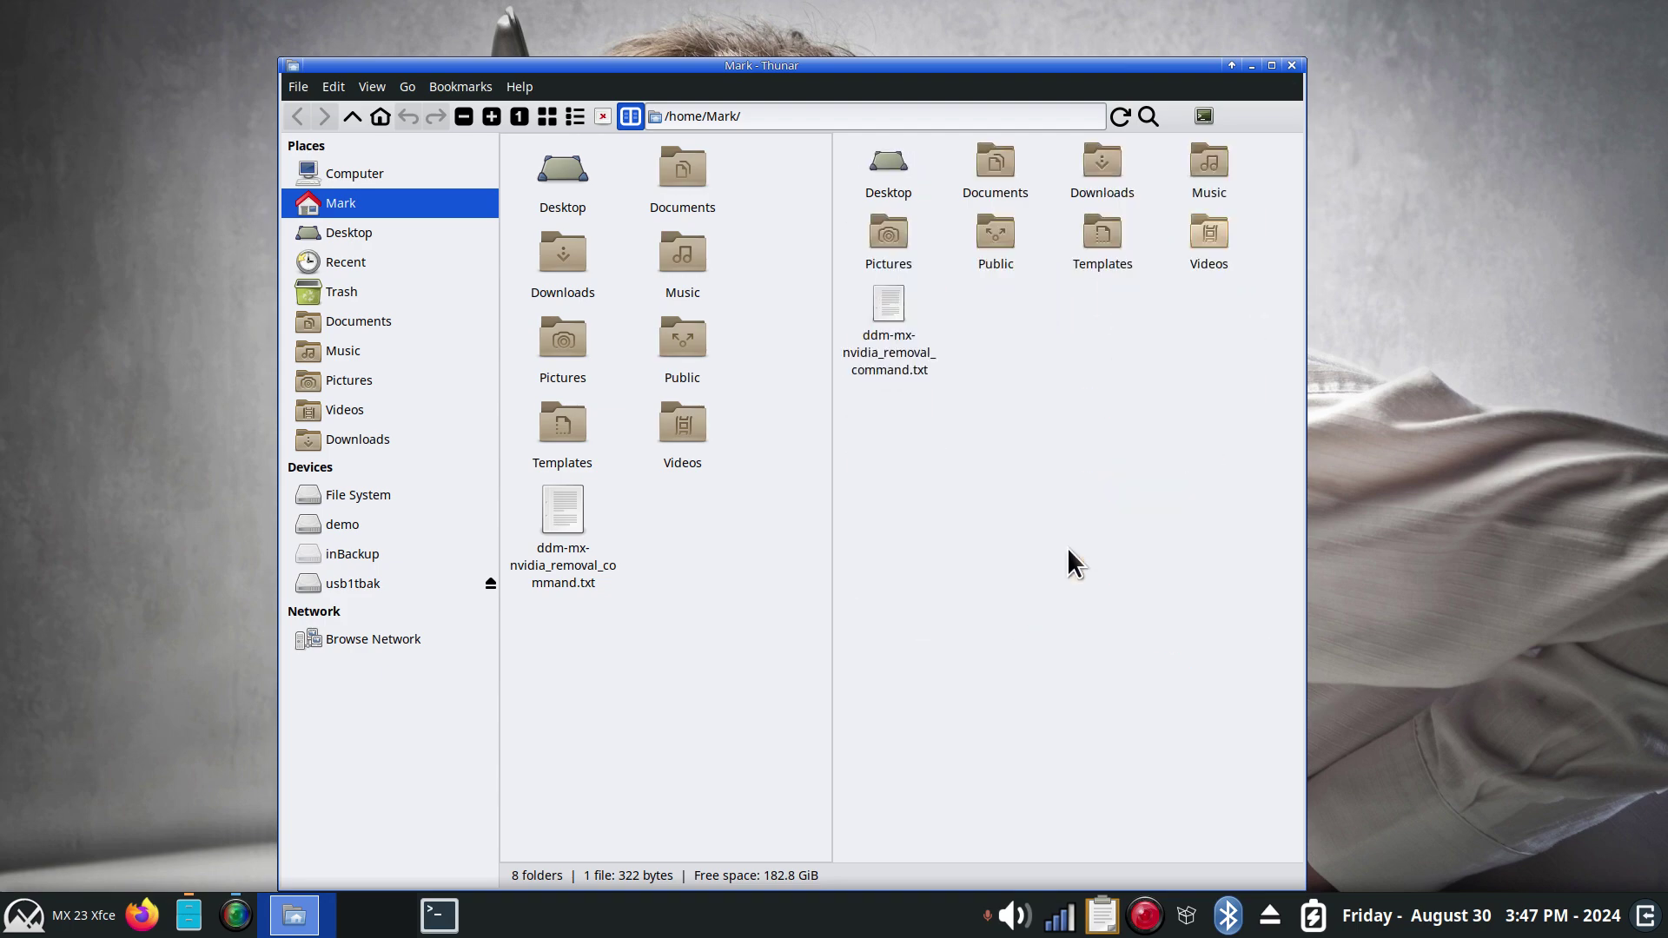
{"action": "scroll", "coordinate": [1067, 547], "scroll_direction": "up", "scroll_amount": 3}
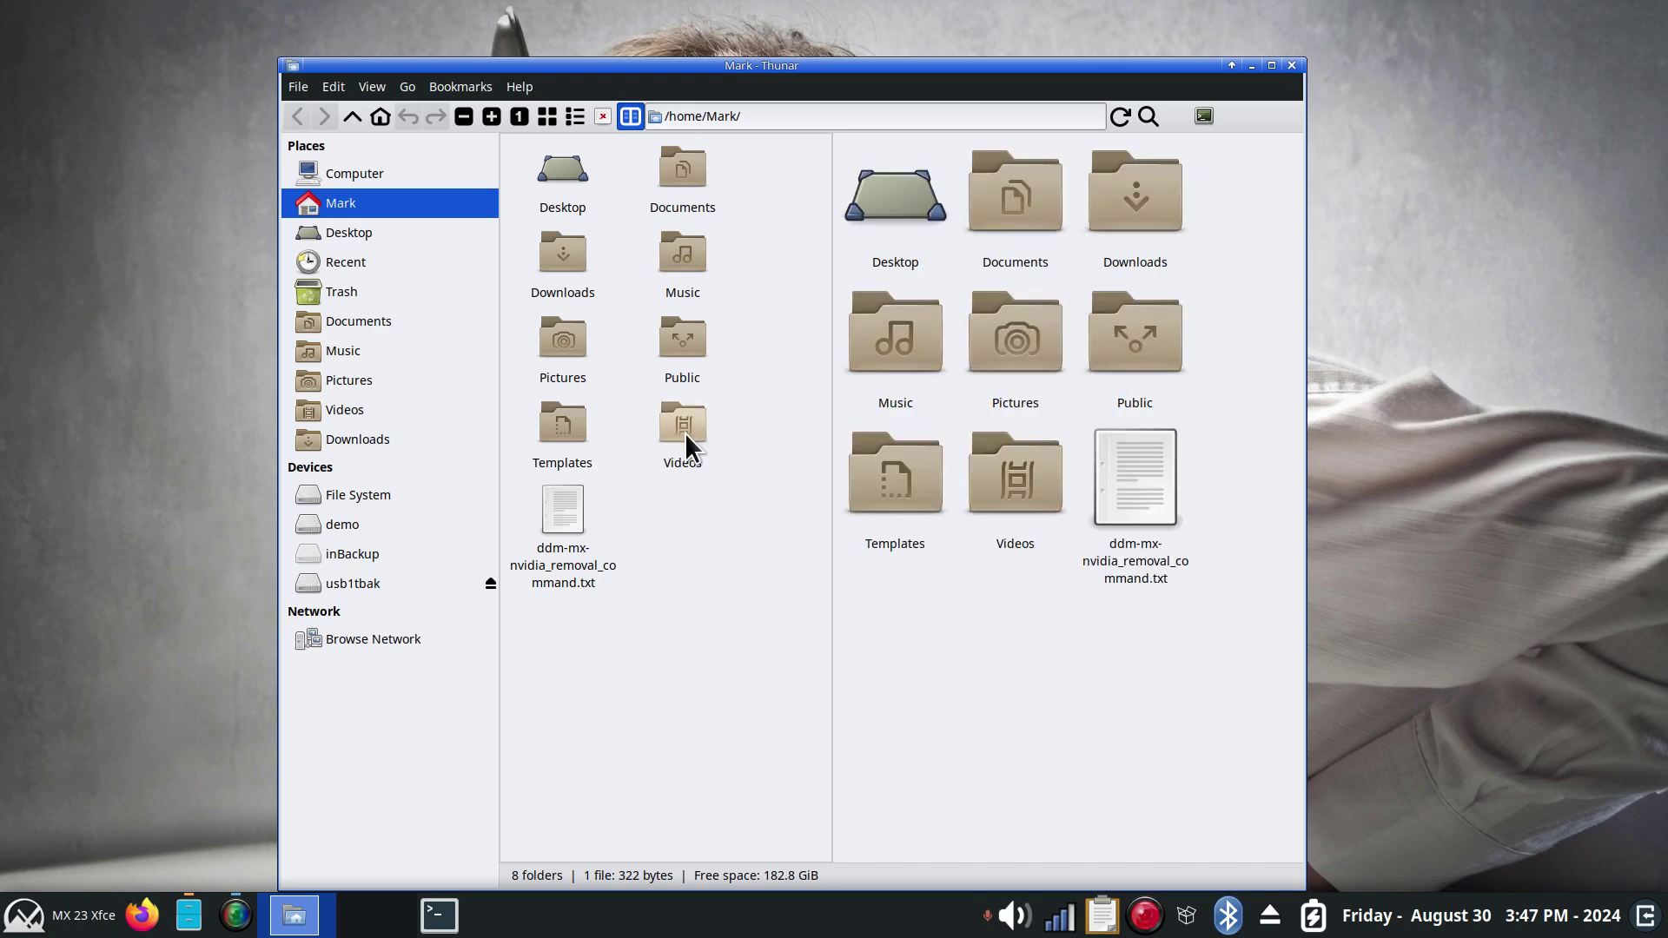
{"action": "scroll", "coordinate": [647, 555], "scroll_direction": "down", "scroll_amount": 1}
{"action": "scroll", "coordinate": [647, 555], "scroll_direction": "up", "scroll_amount": 2}
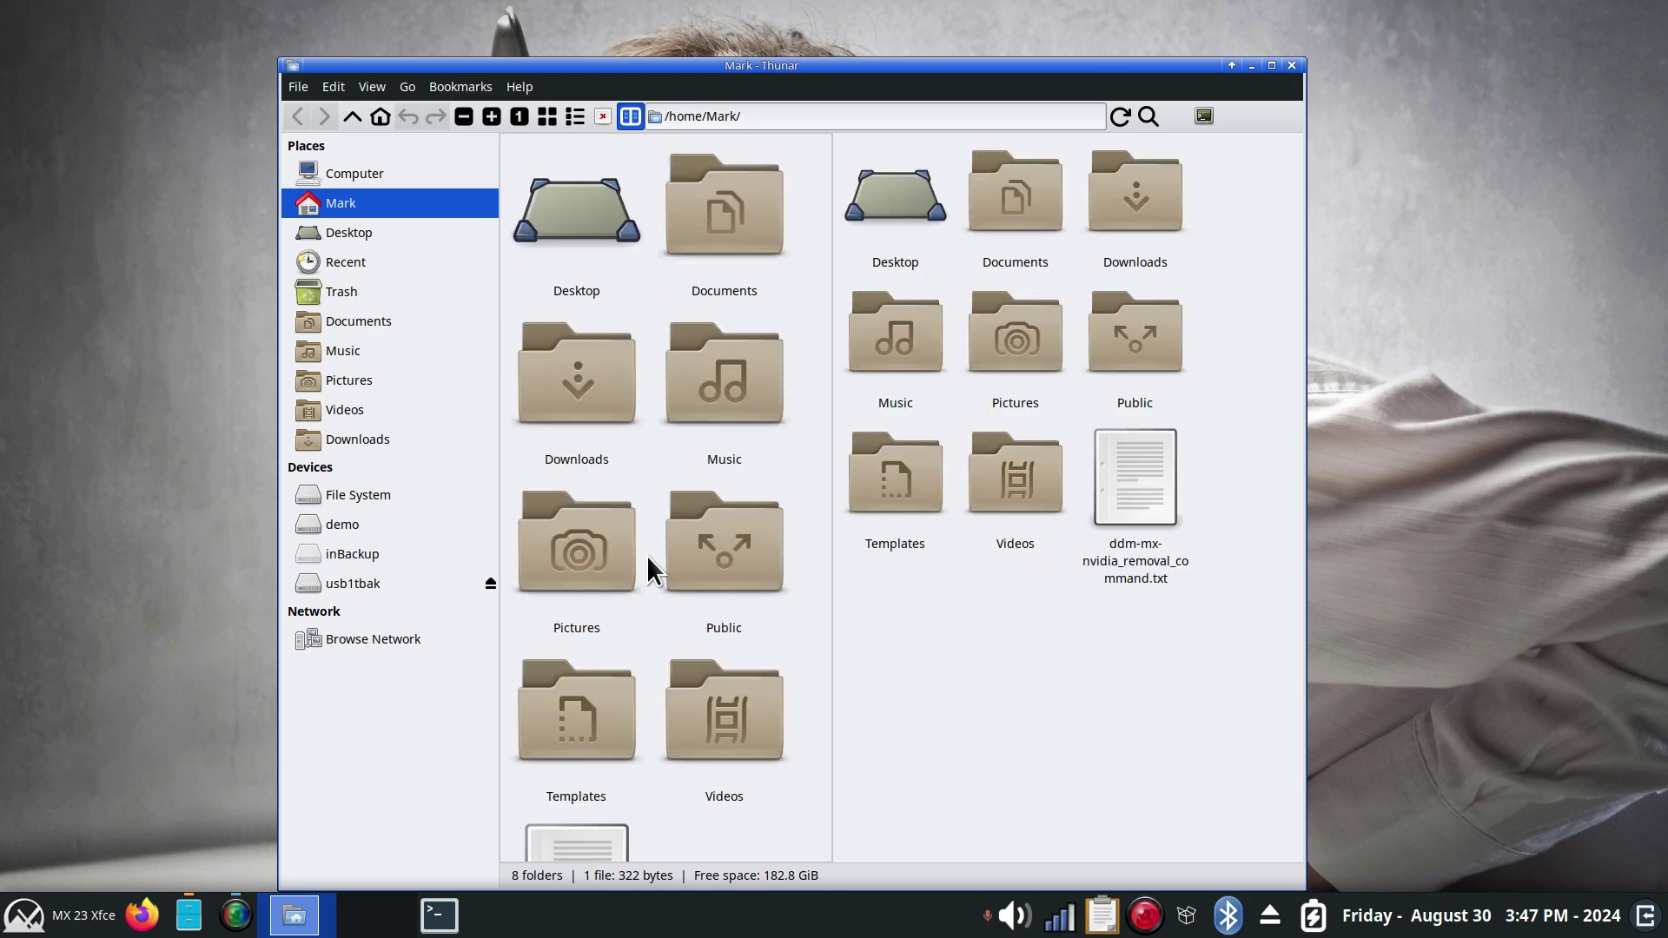
{"action": "scroll", "coordinate": [646, 555], "scroll_direction": "down", "scroll_amount": 1}
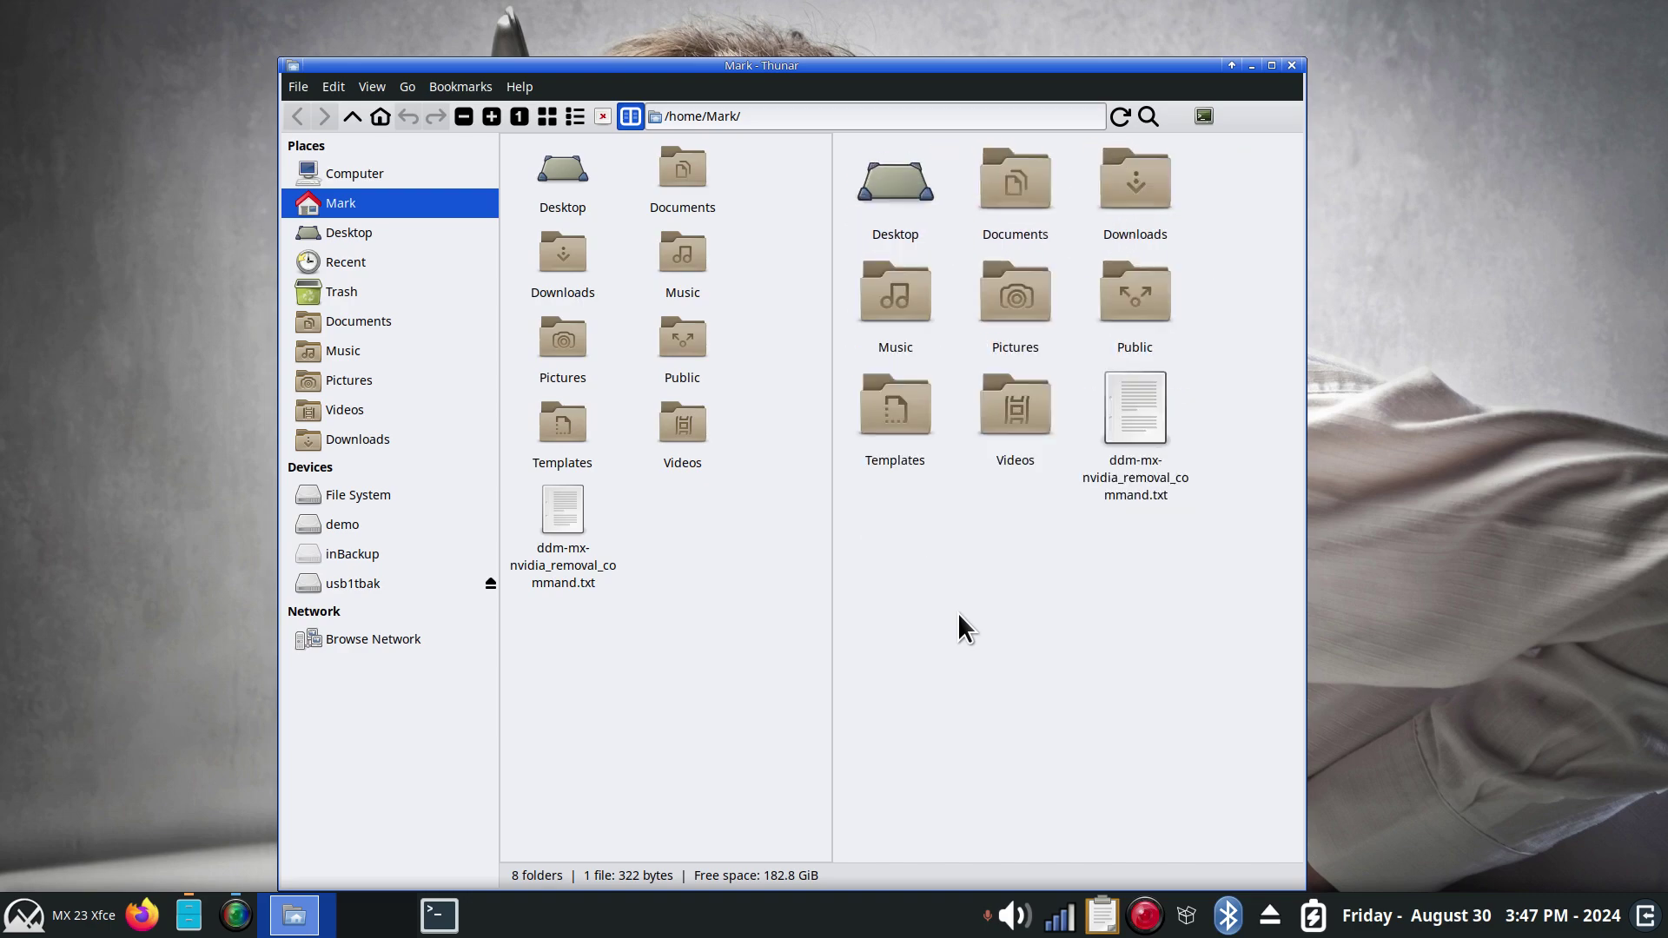
{"action": "scroll", "coordinate": [640, 575], "scroll_direction": "down", "scroll_amount": 2}
{"action": "scroll", "coordinate": [639, 575], "scroll_direction": "up", "scroll_amount": 1}
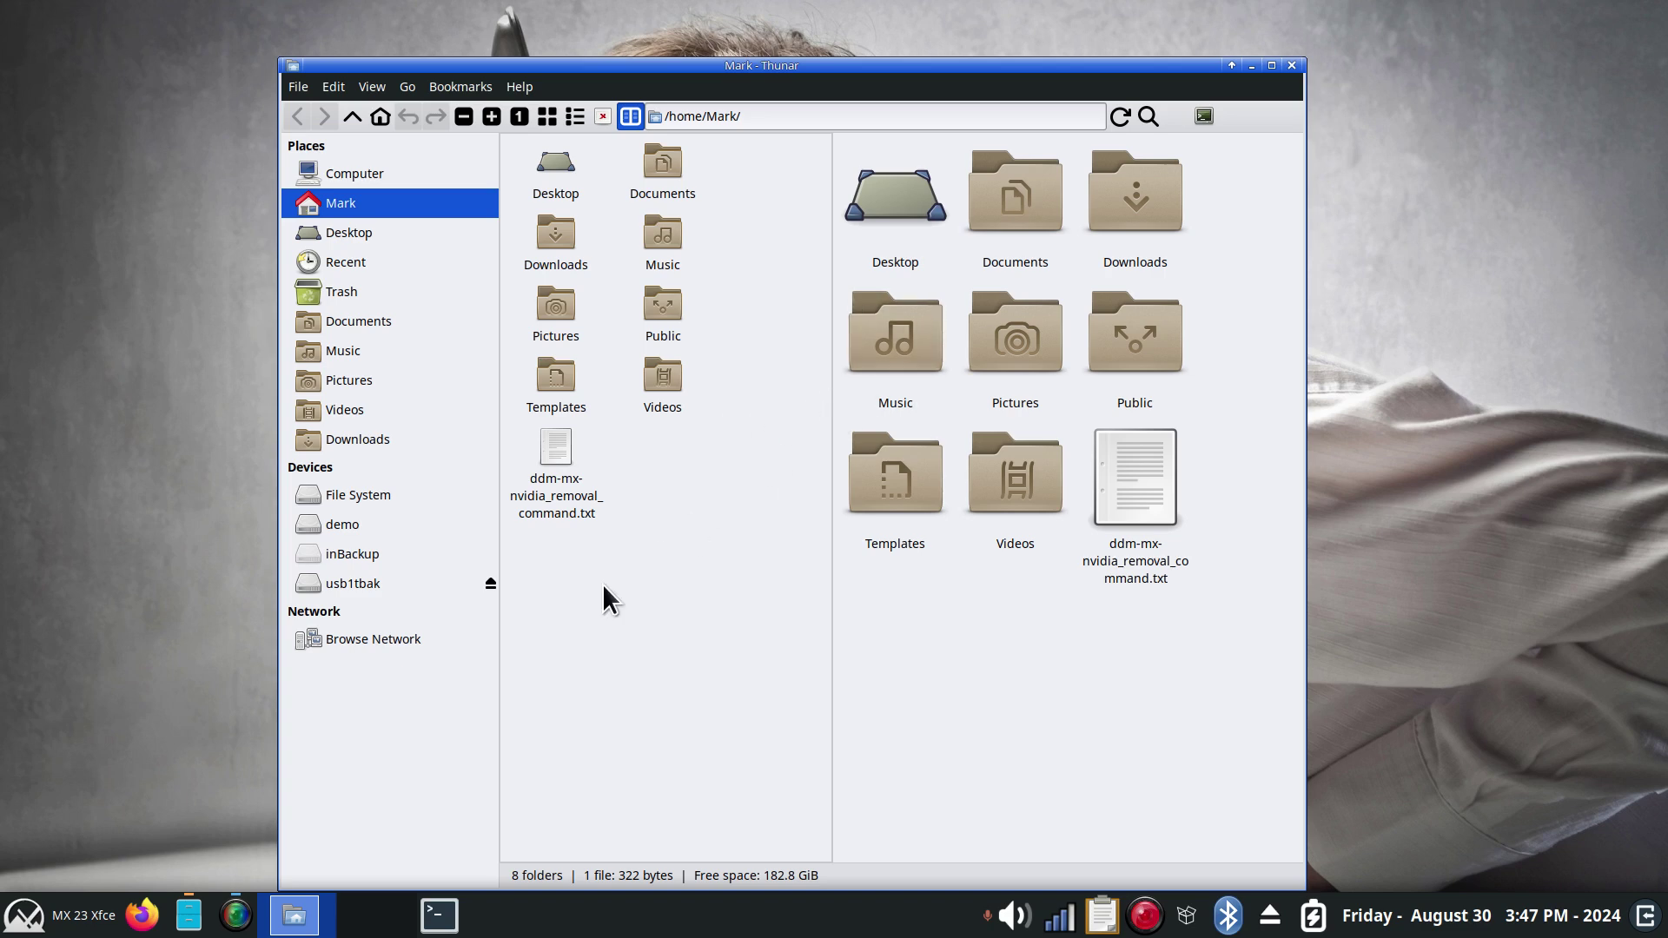
{"action": "scroll", "coordinate": [606, 647], "scroll_direction": "up", "scroll_amount": 1}
{"action": "scroll", "coordinate": [617, 645], "scroll_direction": "down", "scroll_amount": 1}
{"action": "scroll", "coordinate": [617, 645], "scroll_direction": "up", "scroll_amount": 1}
{"action": "scroll", "coordinate": [617, 644], "scroll_direction": "up", "scroll_amount": 2}
{"action": "scroll", "coordinate": [617, 645], "scroll_direction": "down", "scroll_amount": 1}
{"action": "scroll", "coordinate": [617, 644], "scroll_direction": "down", "scroll_amount": 2}
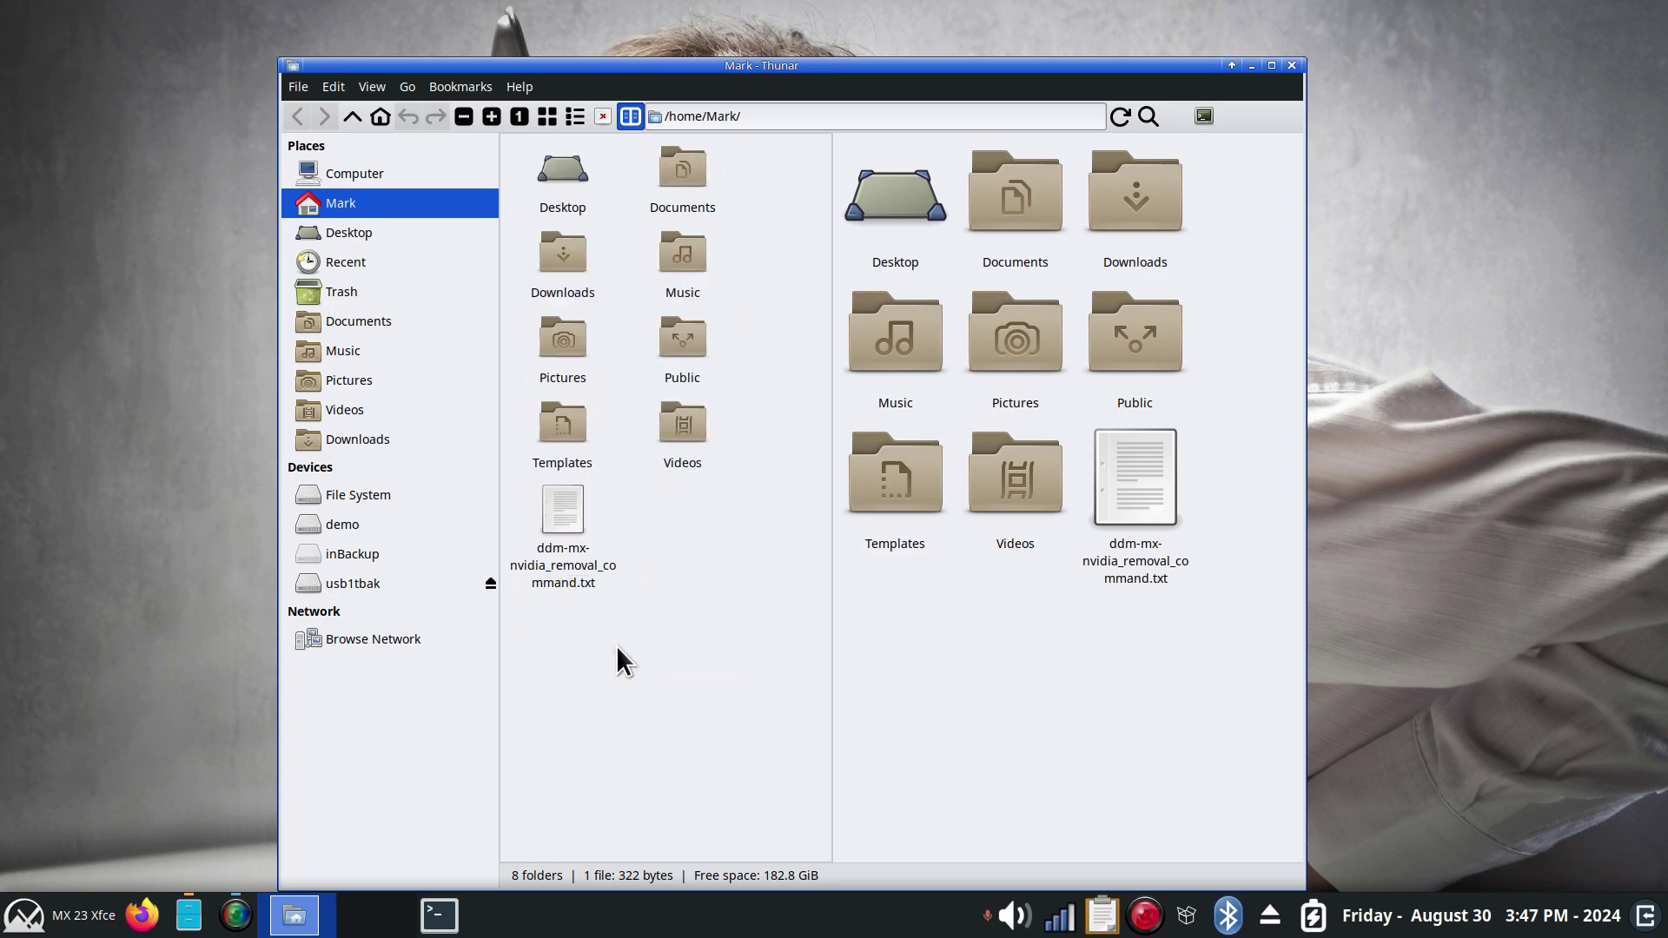
{"action": "scroll", "coordinate": [617, 645], "scroll_direction": "up", "scroll_amount": 1}
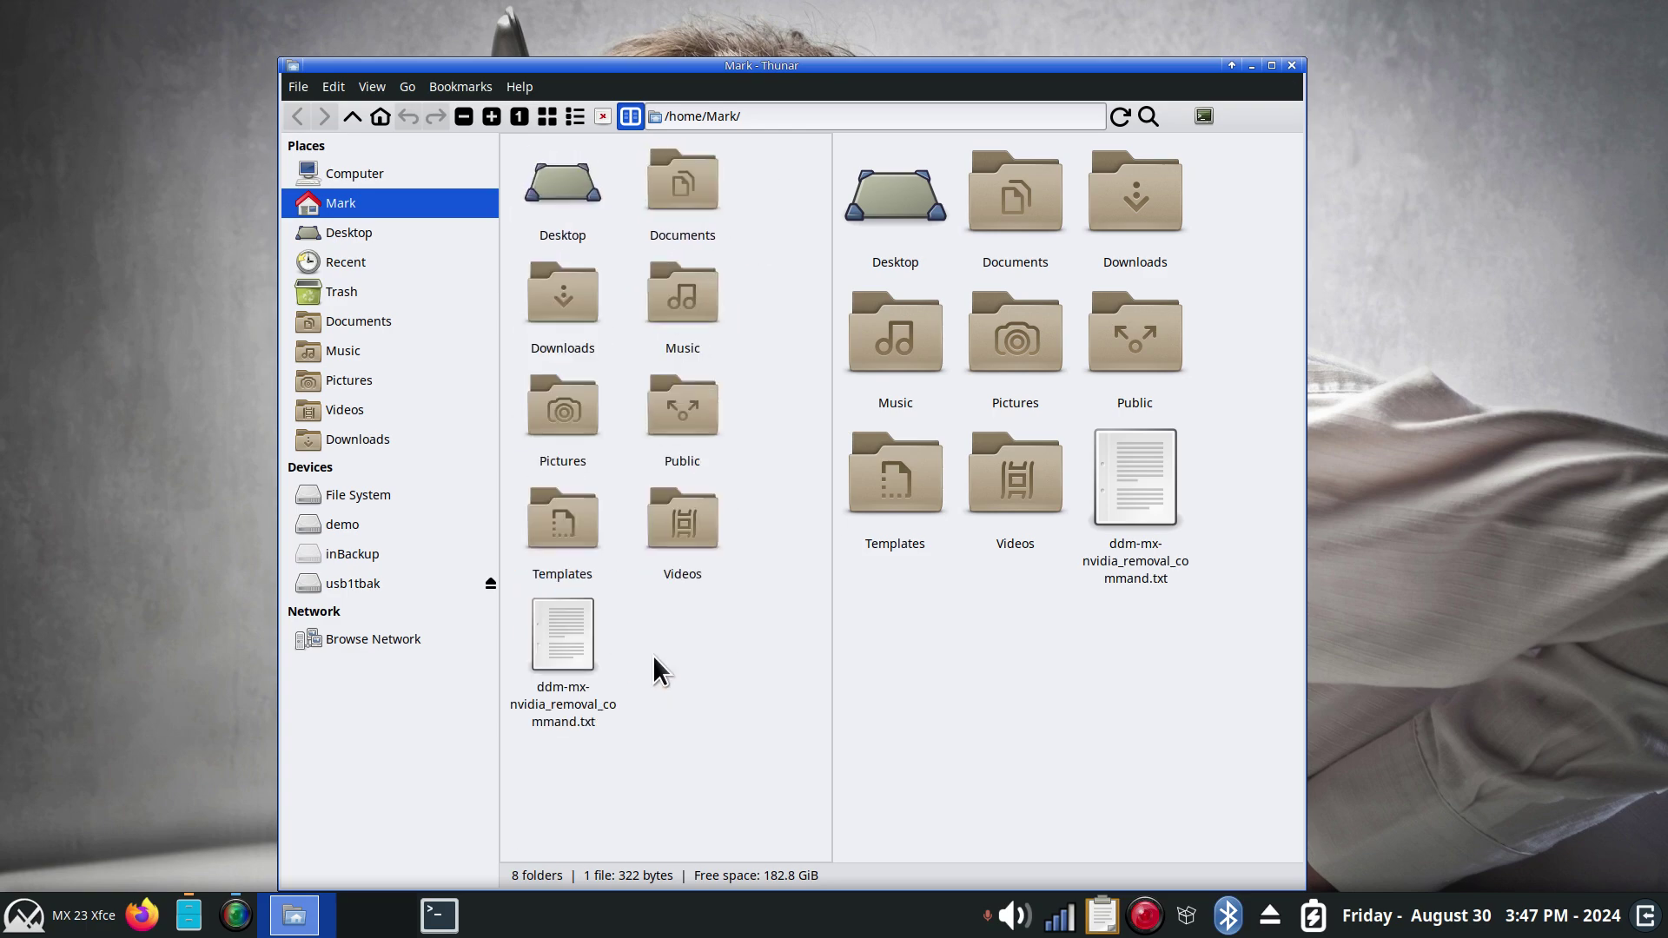
{"action": "scroll", "coordinate": [1008, 697], "scroll_direction": "down", "scroll_amount": 1}
{"action": "scroll", "coordinate": [1008, 697], "scroll_direction": "up", "scroll_amount": 2}
{"action": "scroll", "coordinate": [1008, 697], "scroll_direction": "down", "scroll_amount": 2}
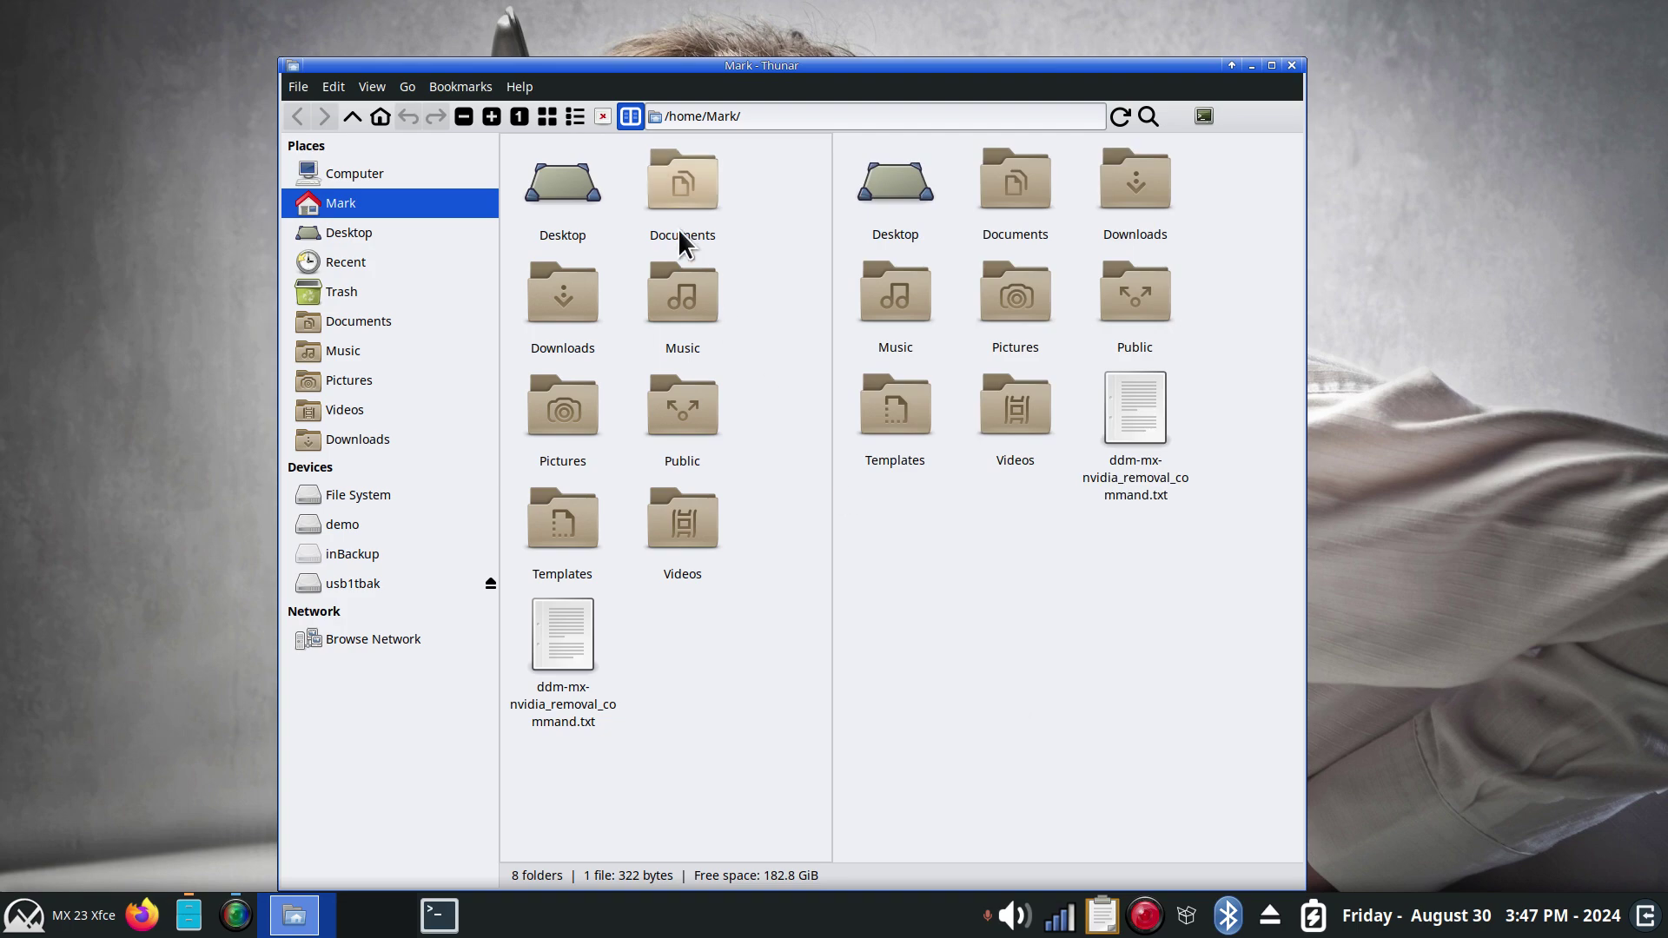
{"action": "left_click", "coordinate": [630, 116]}
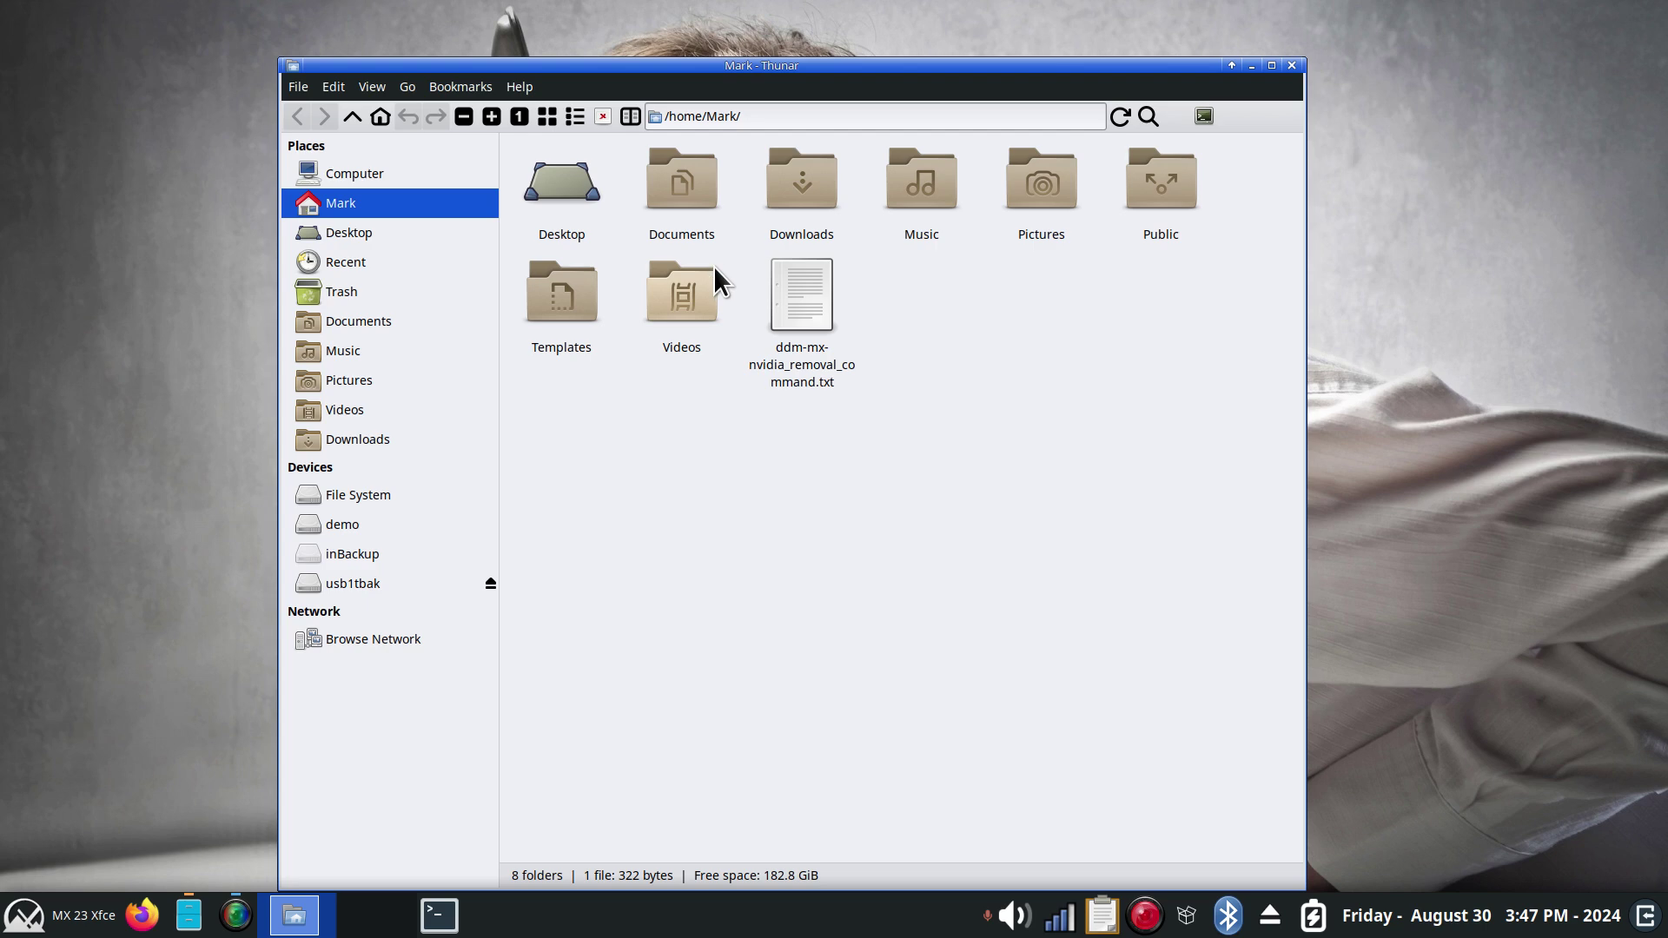
- Open File Manager Preferences, move it aside, and visit Downloads and back home
{"action": "left_click", "coordinate": [334, 86]}
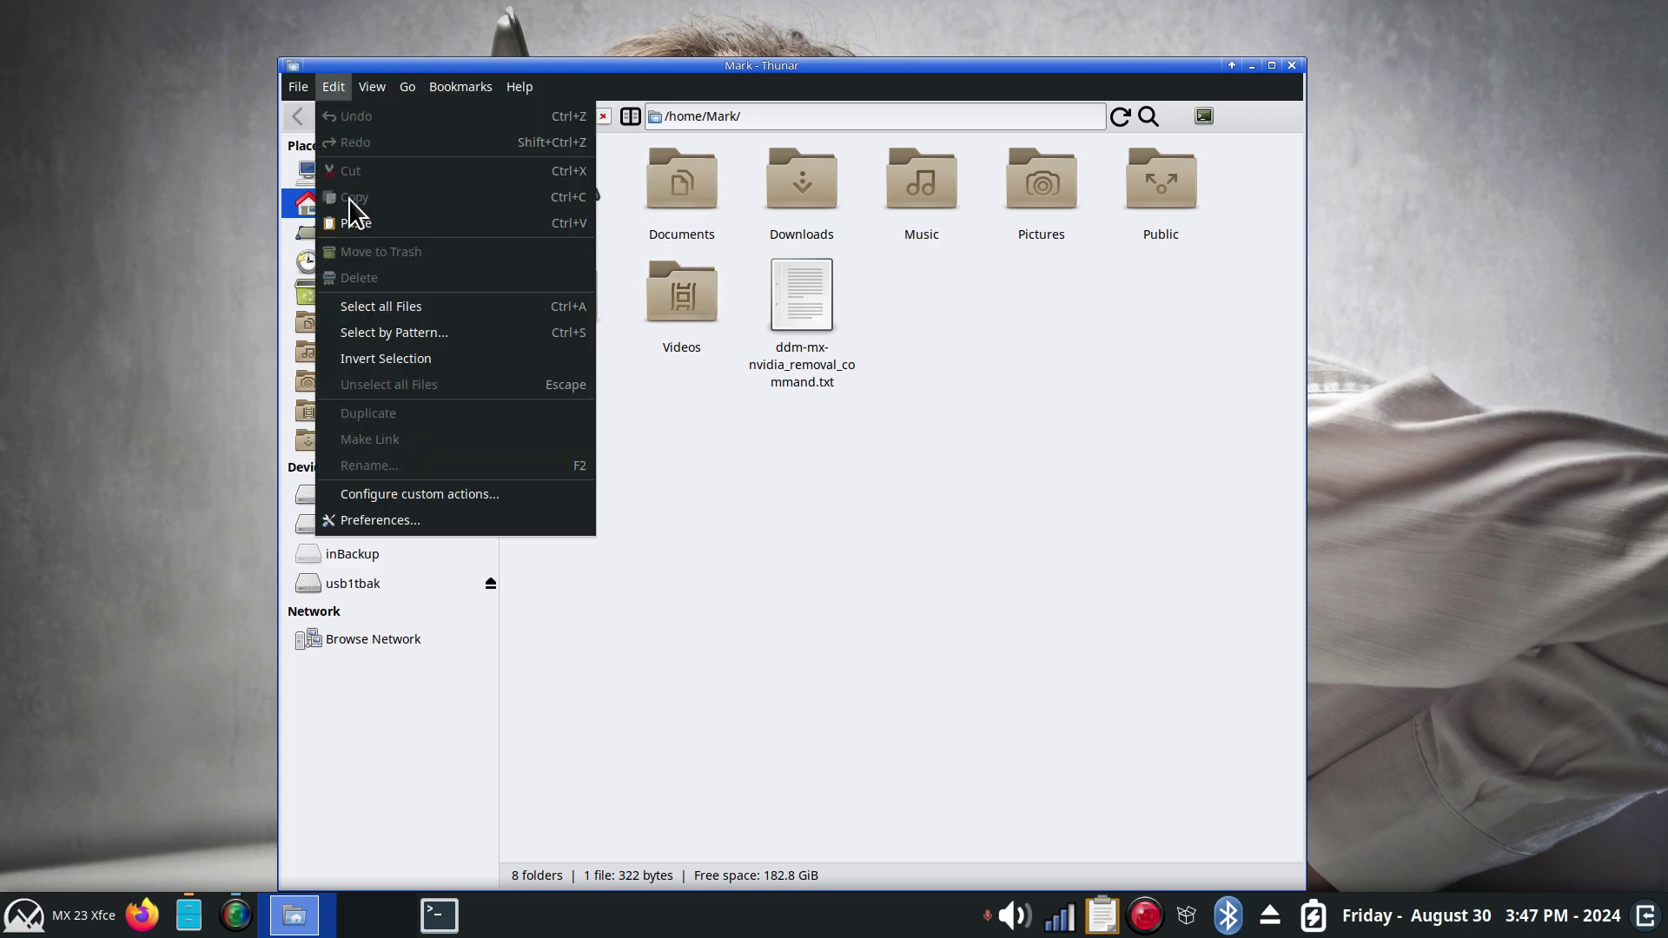
{"action": "left_click", "coordinate": [410, 525]}
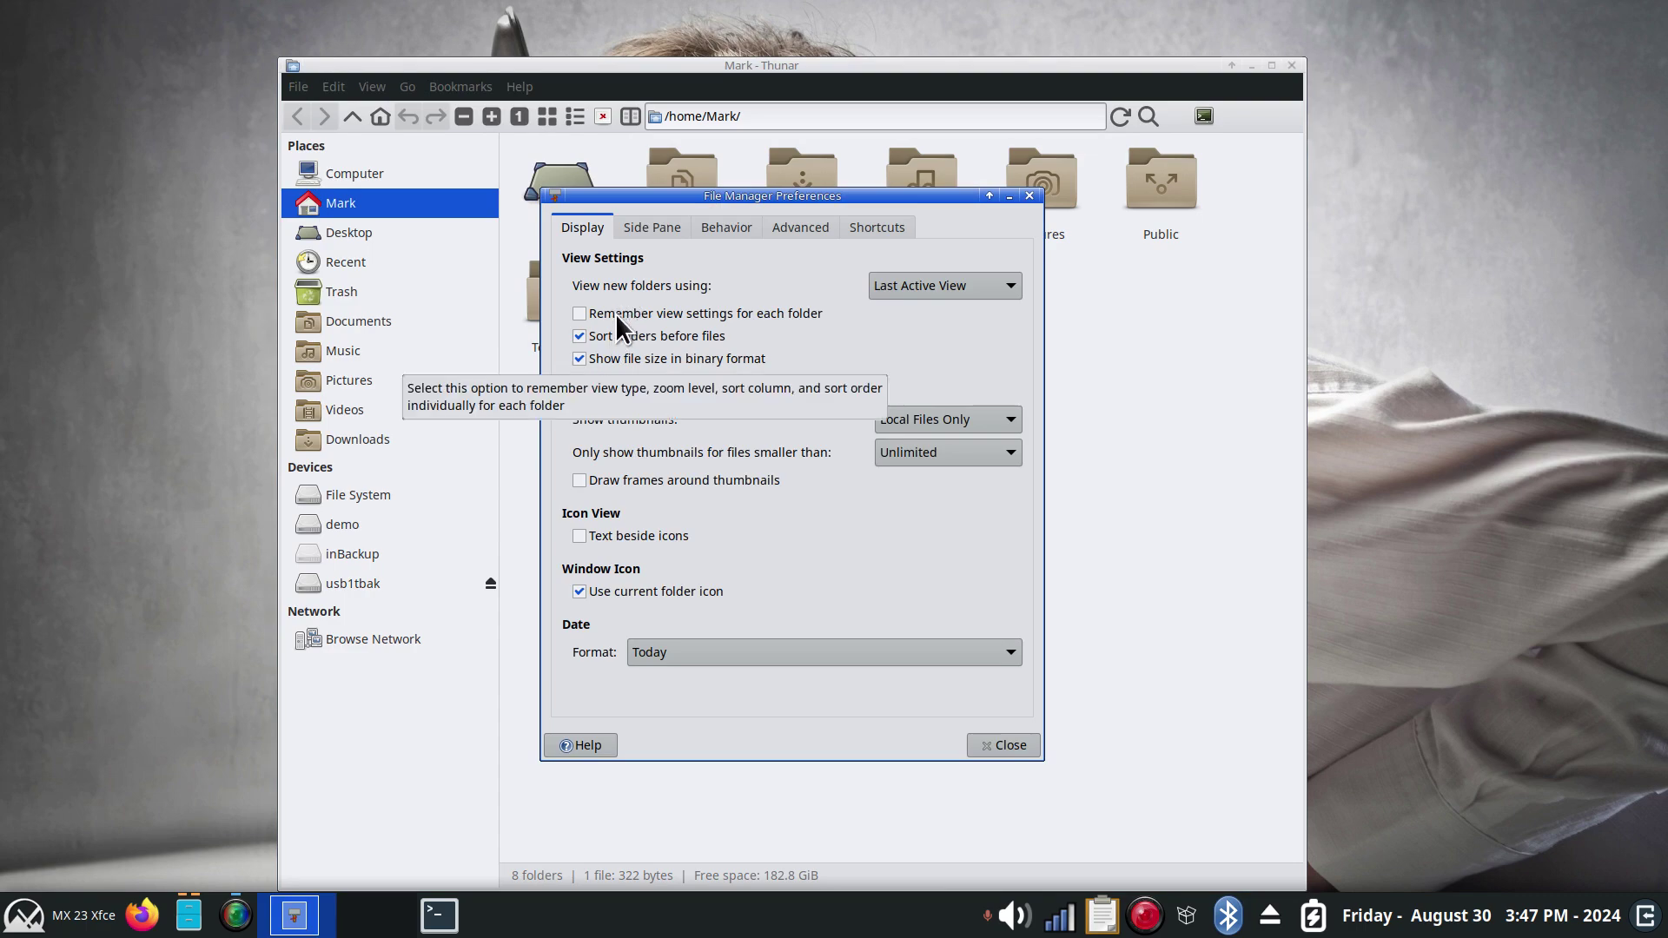
{"action": "left_click_drag", "start_coordinate": [649, 197], "coordinate": [1100, 219]}
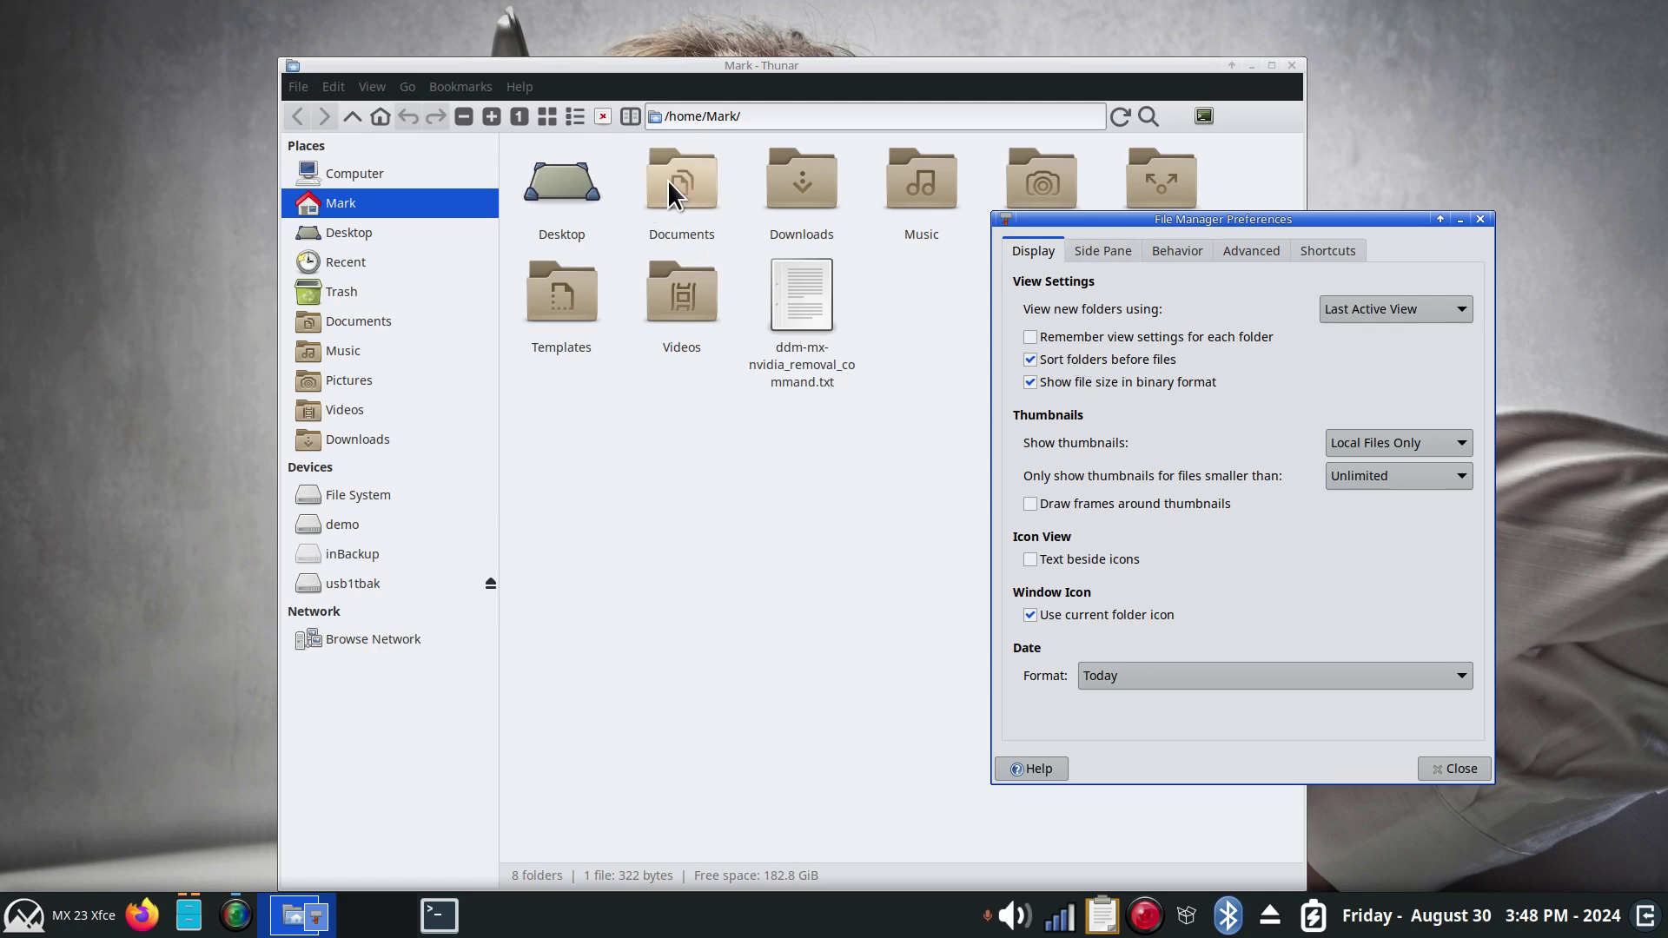
{"action": "left_click", "coordinate": [378, 438]}
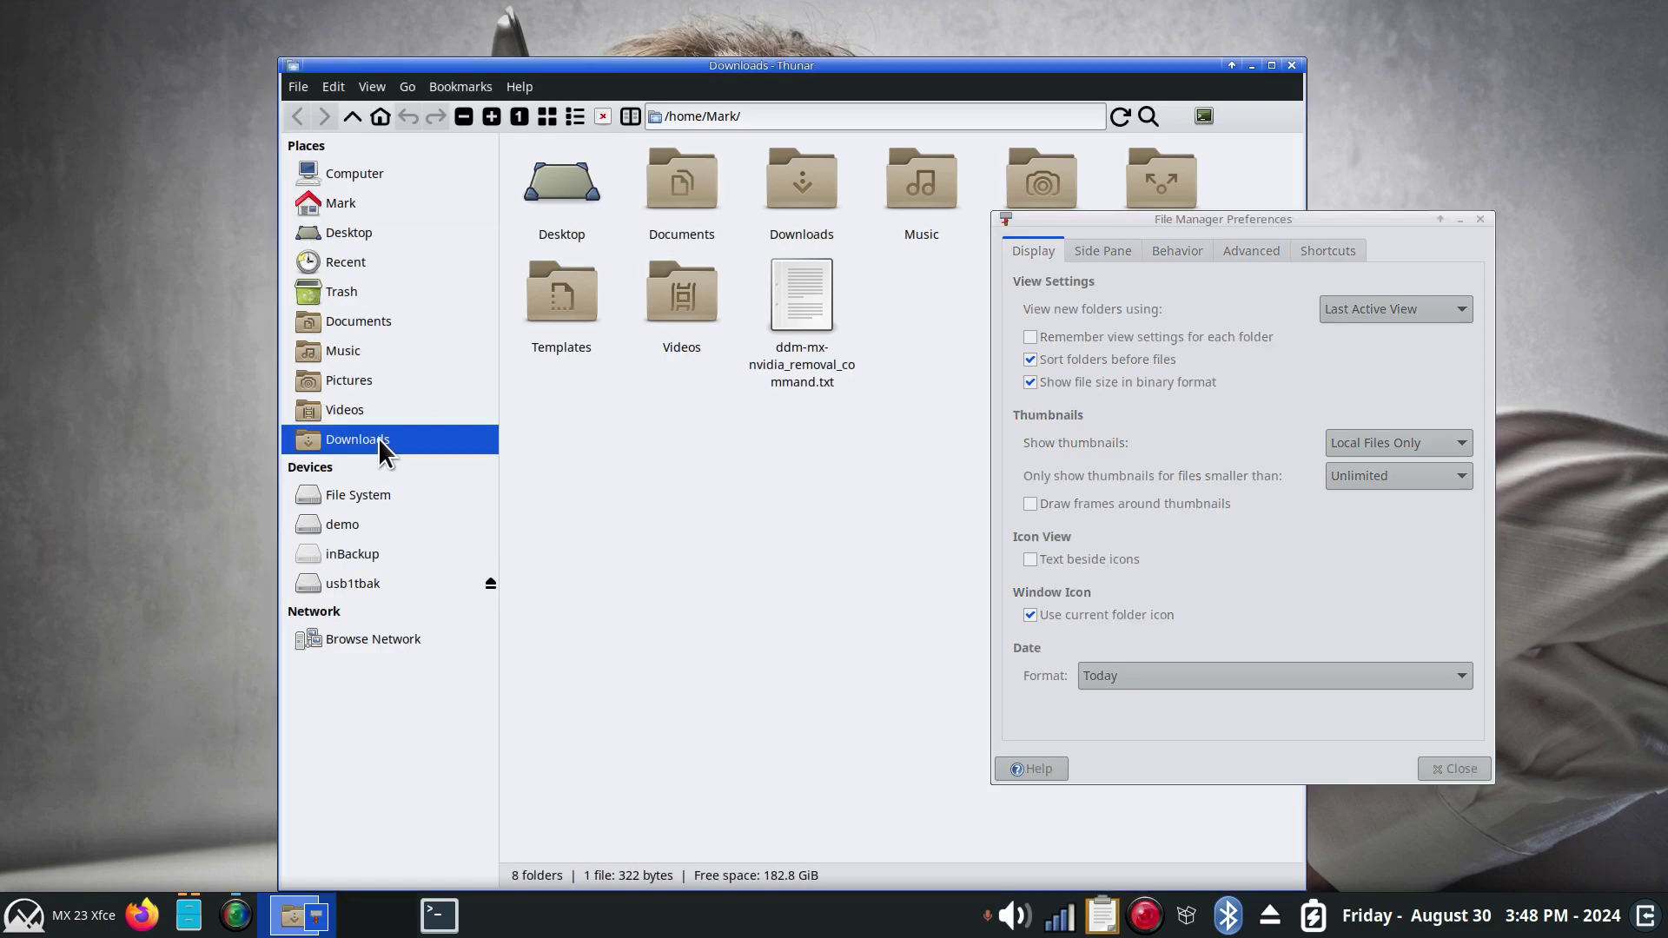
{"action": "left_click", "coordinate": [370, 203]}
- Enable 'Remember view settings for each folder' and compare zoom levels in Downloads and home
{"action": "left_click", "coordinate": [1030, 338]}
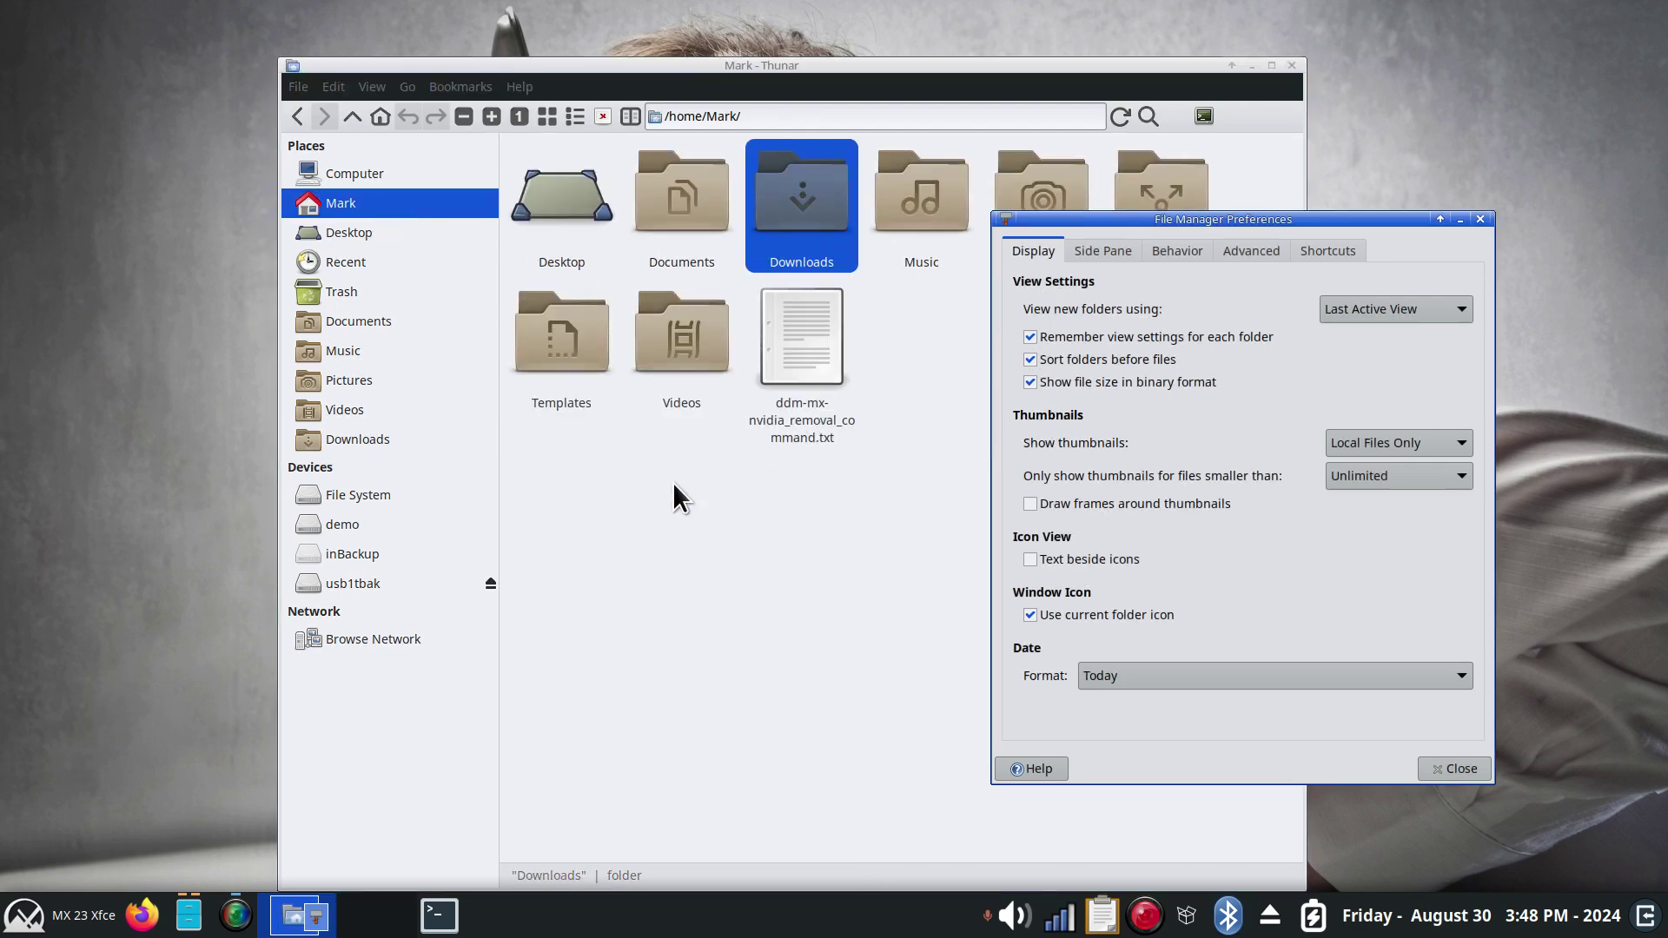
{"action": "scroll", "coordinate": [690, 477], "scroll_direction": "down", "scroll_amount": 2}
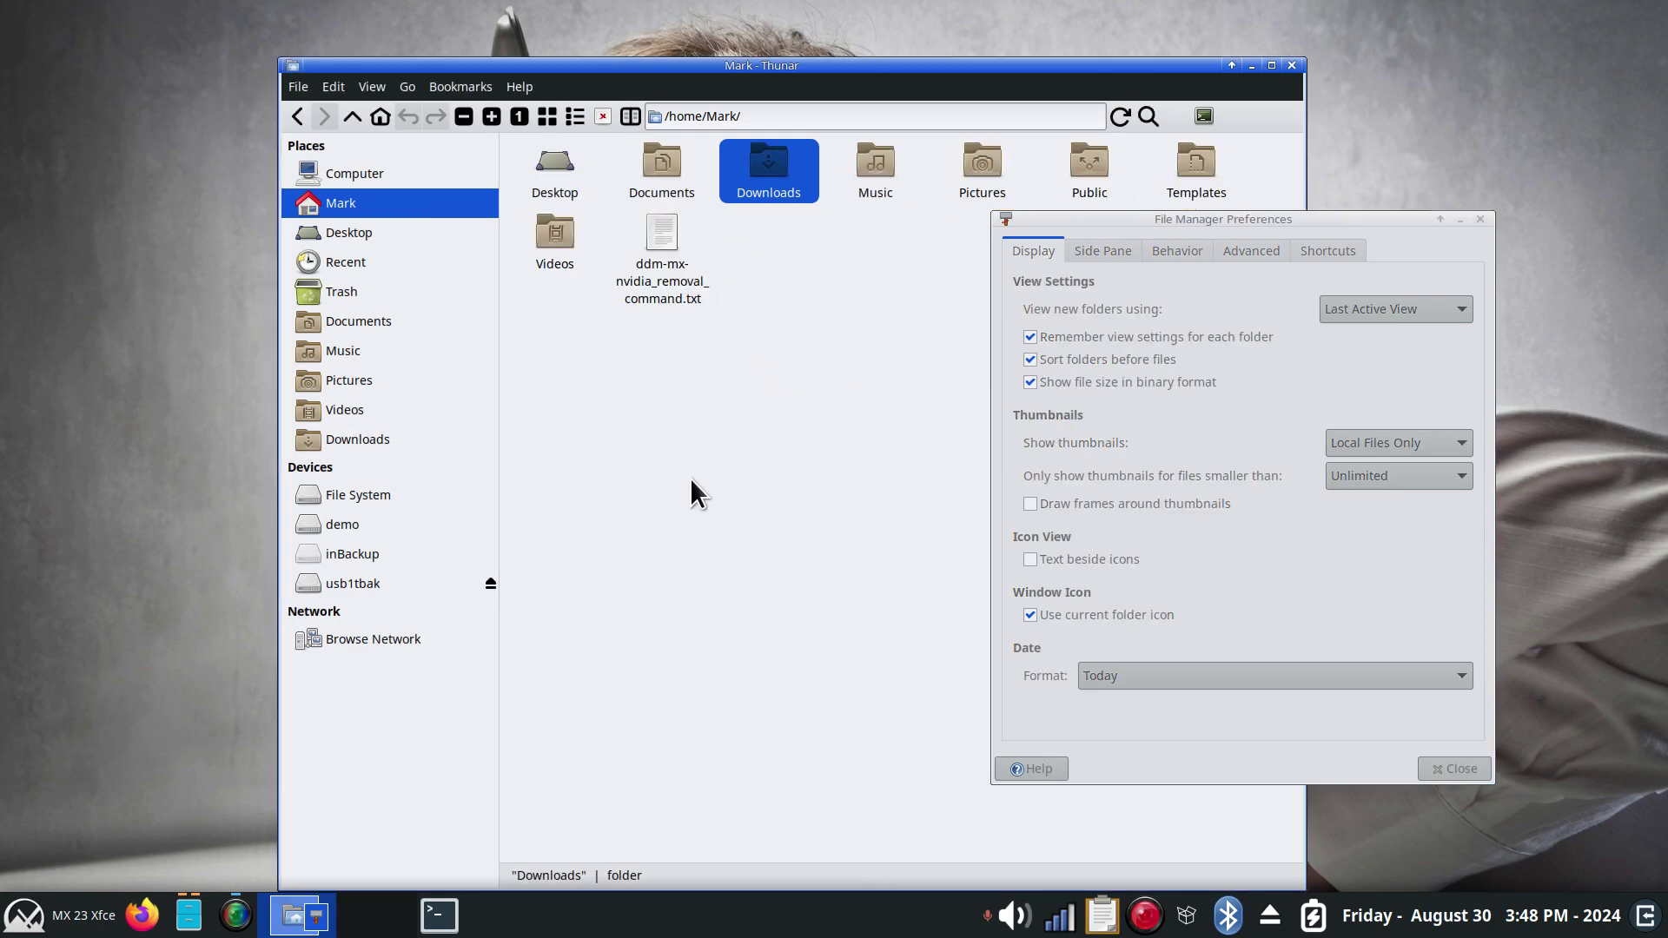
{"action": "scroll", "coordinate": [690, 478], "scroll_direction": "down", "scroll_amount": 1}
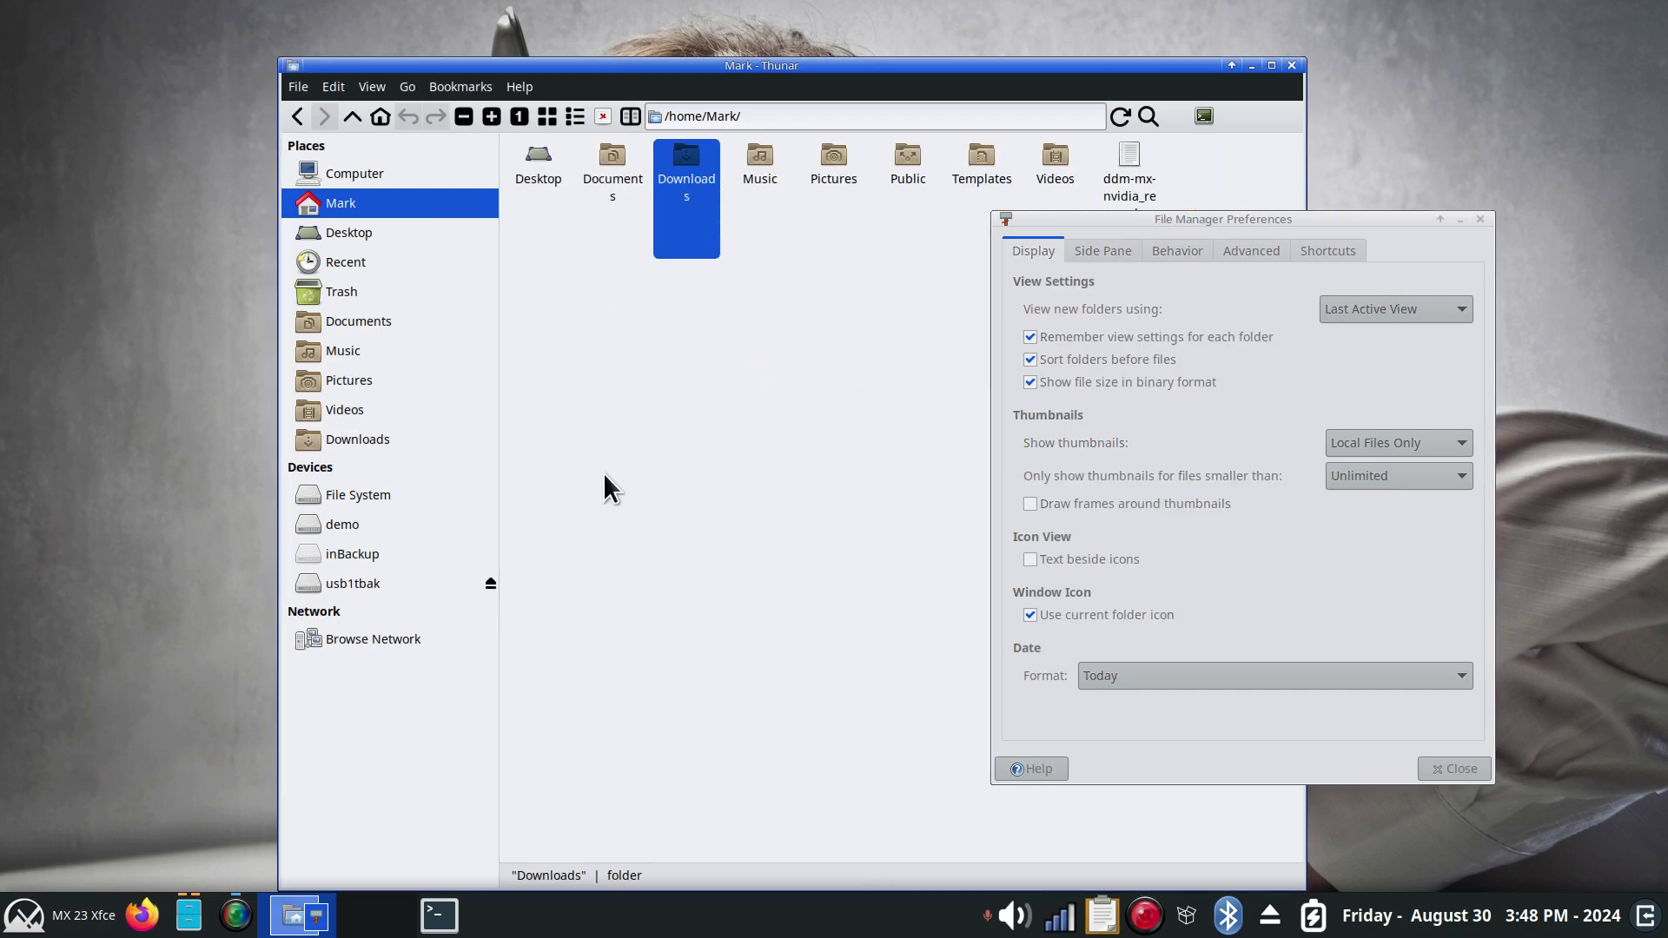
{"action": "left_click", "coordinate": [399, 440]}
{"action": "scroll", "coordinate": [742, 483], "scroll_direction": "up", "scroll_amount": 5}
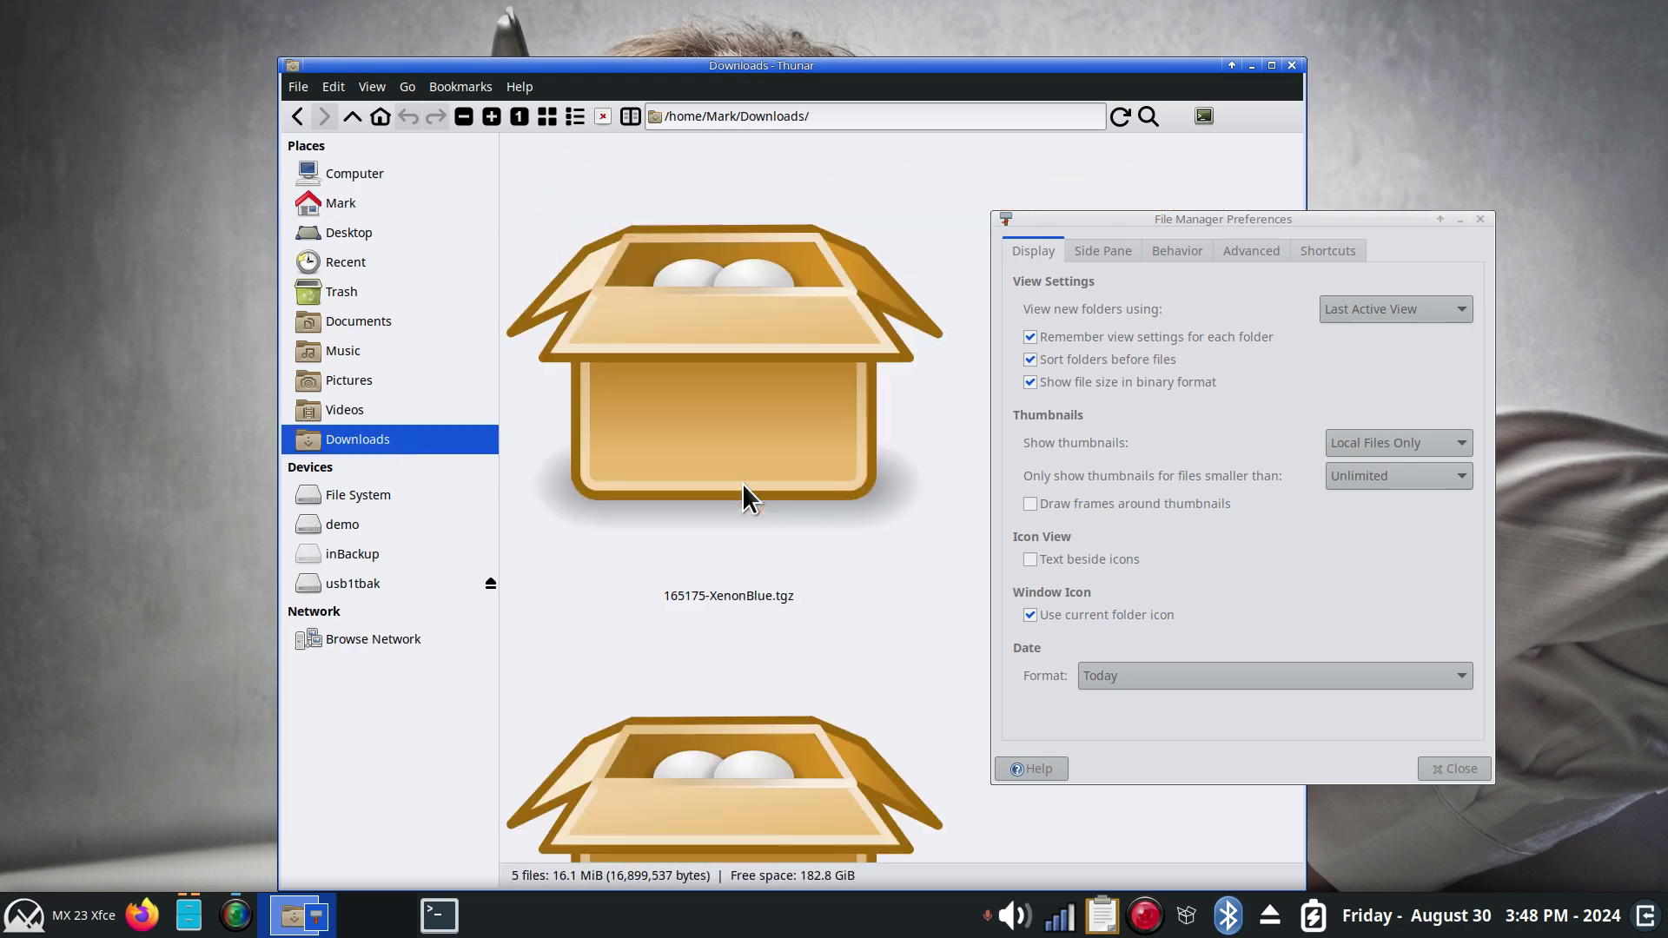
{"action": "left_click", "coordinate": [376, 200]}
{"action": "left_click", "coordinate": [389, 440]}
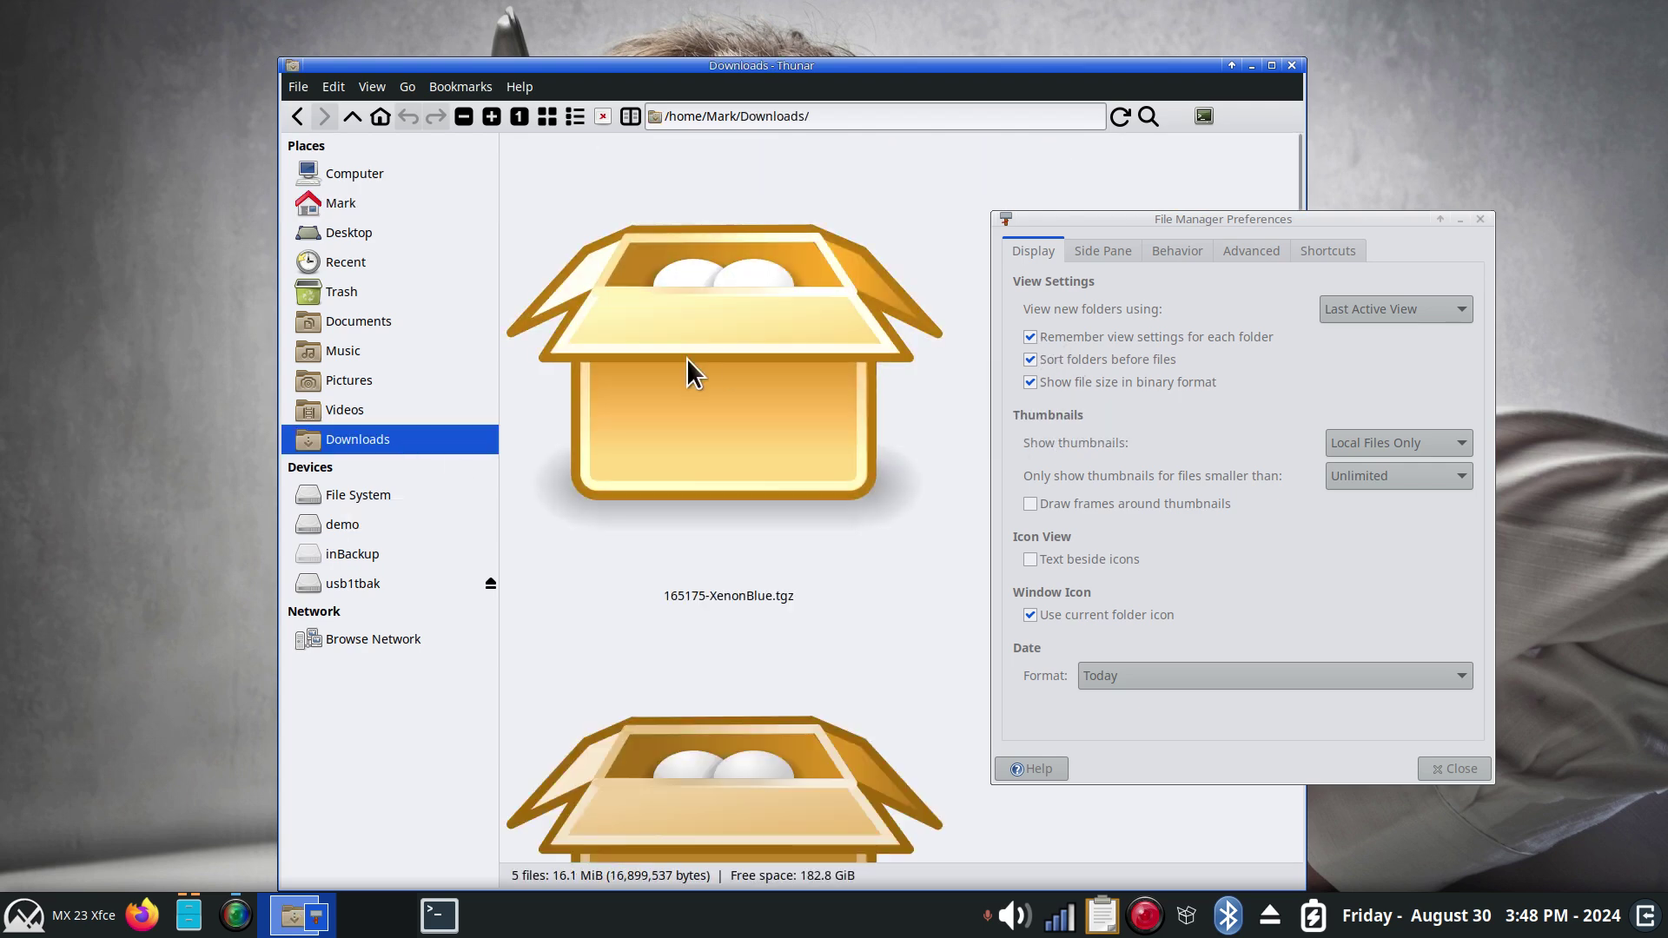
{"action": "key", "text": "ctrl+minus"}
{"action": "key", "text": "ctrl+minus"}
{"action": "key", "text": "ctrl+minus"}
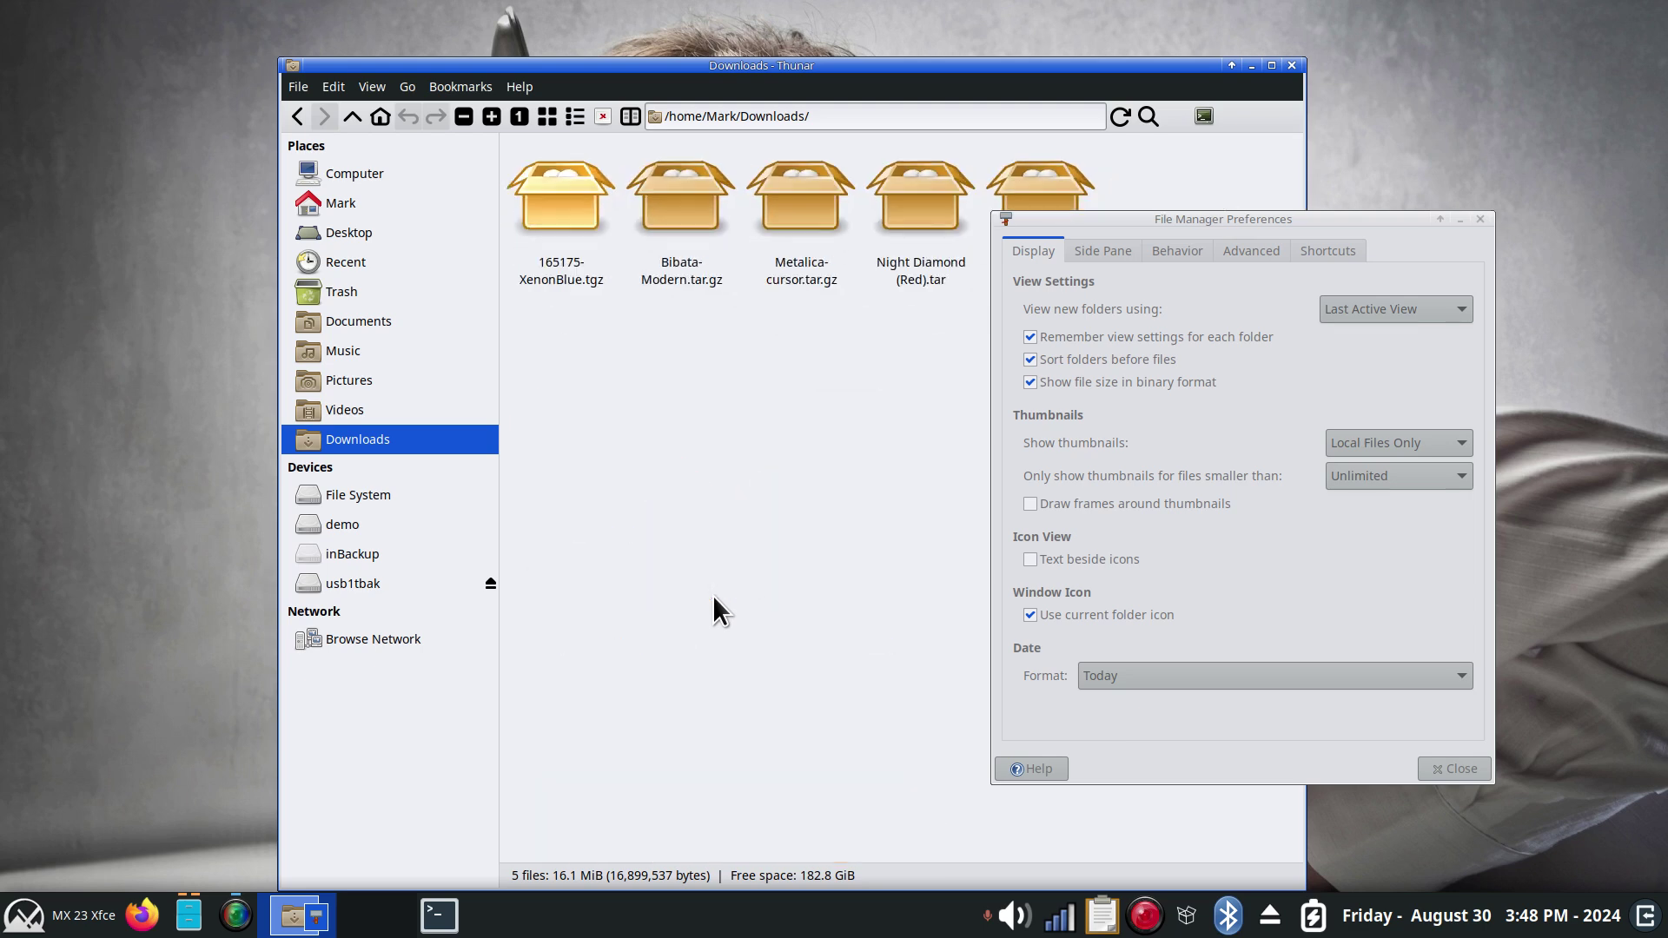
{"action": "left_click", "coordinate": [341, 203]}
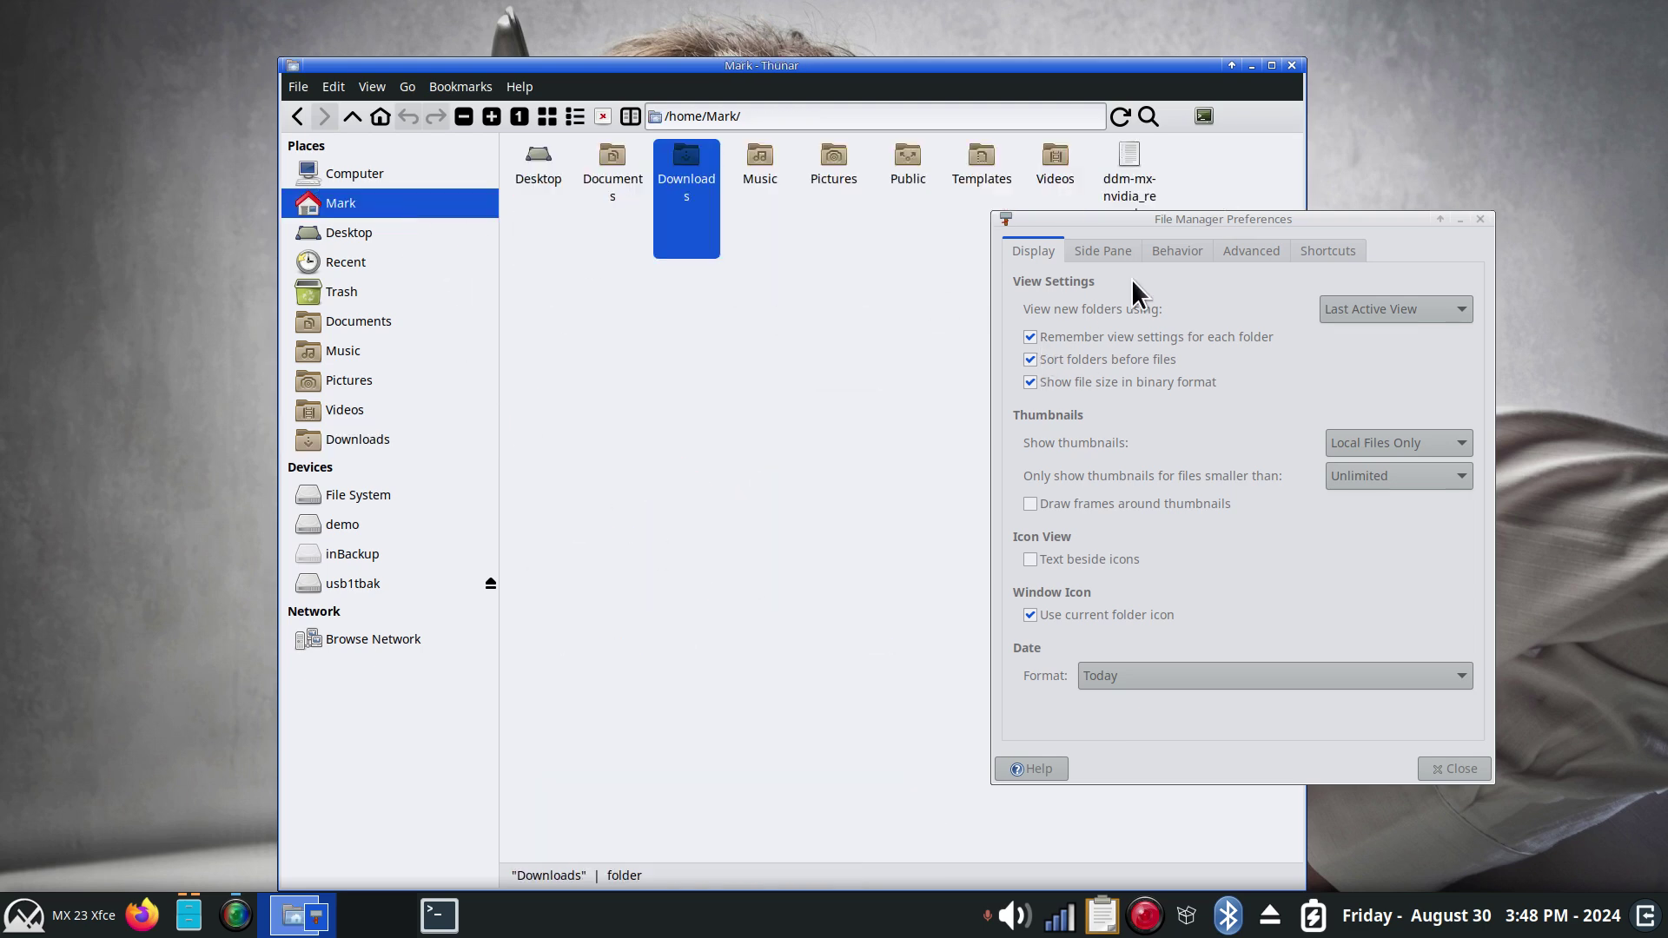
{"action": "mouse_move", "coordinate": [1173, 224]}
{"action": "left_mouse_down"}
{"action": "mouse_move", "coordinate": [1019, 242]}
{"action": "mouse_move", "coordinate": [1189, 208]}
{"action": "left_mouse_up"}
- Show the Side Pane preferences and browse the View menu without changing anything
{"action": "left_click", "coordinate": [977, 266]}
{"action": "scroll", "coordinate": [725, 495], "scroll_direction": "up", "scroll_amount": 1, "text": "ctrl"}
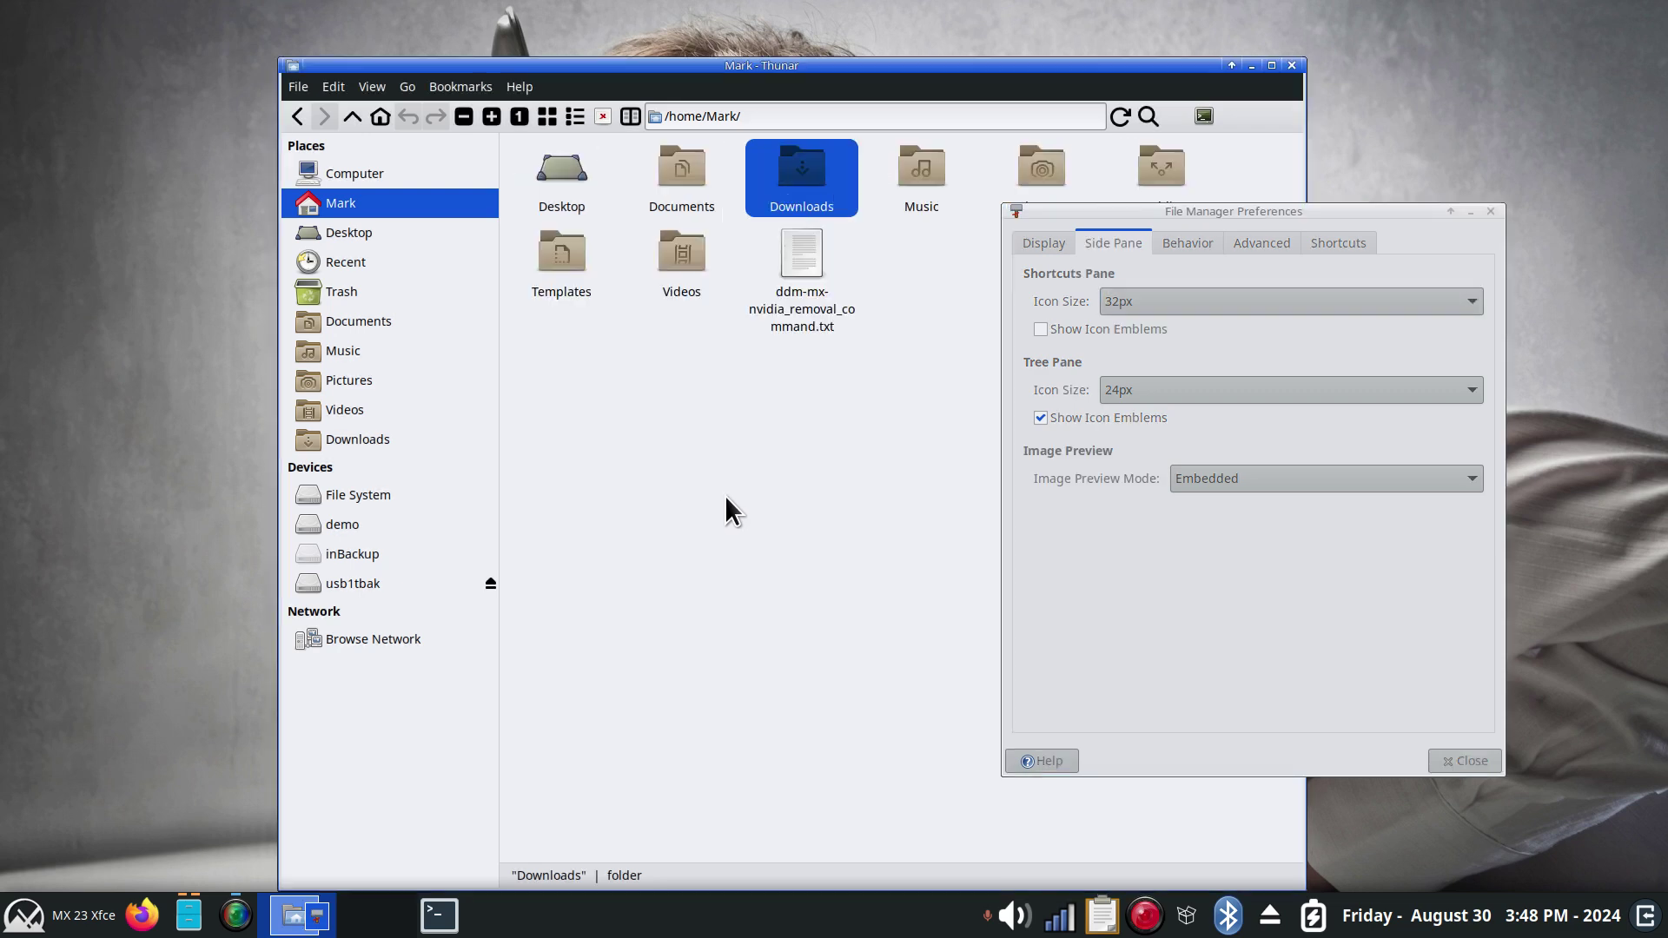
{"action": "scroll", "coordinate": [723, 505], "scroll_direction": "up", "scroll_amount": 1, "text": "ctrl"}
{"action": "scroll", "coordinate": [723, 505], "scroll_direction": "down", "scroll_amount": 1, "text": "ctrl"}
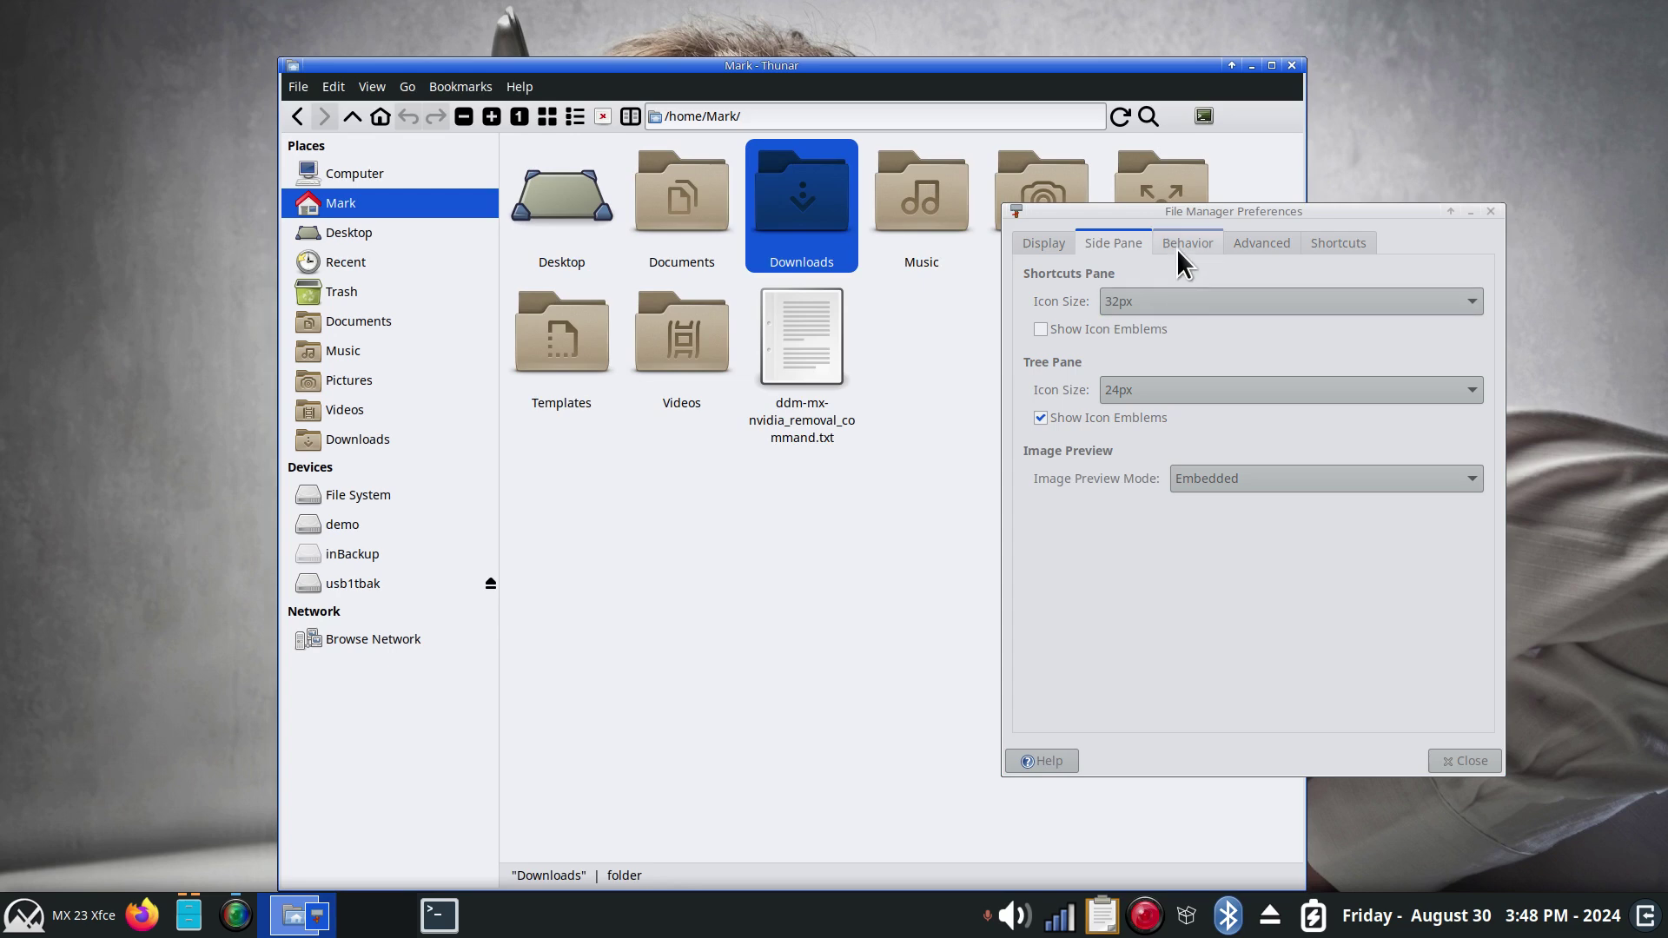
{"action": "left_click", "coordinate": [1129, 263]}
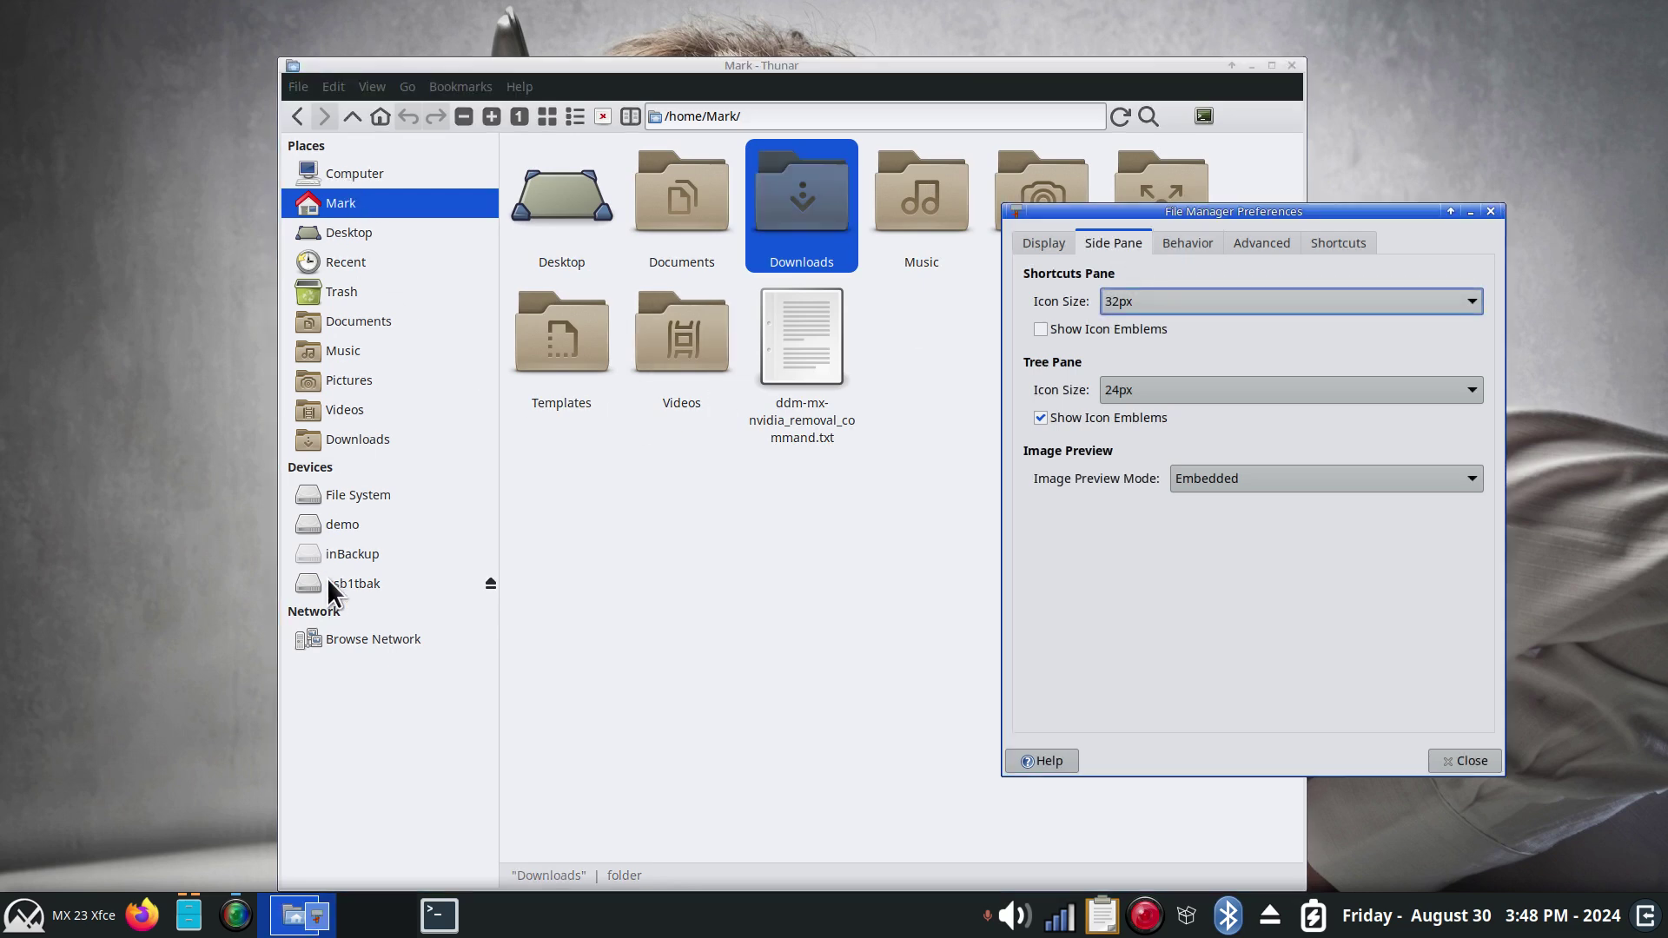
{"action": "left_click", "coordinate": [372, 87]}
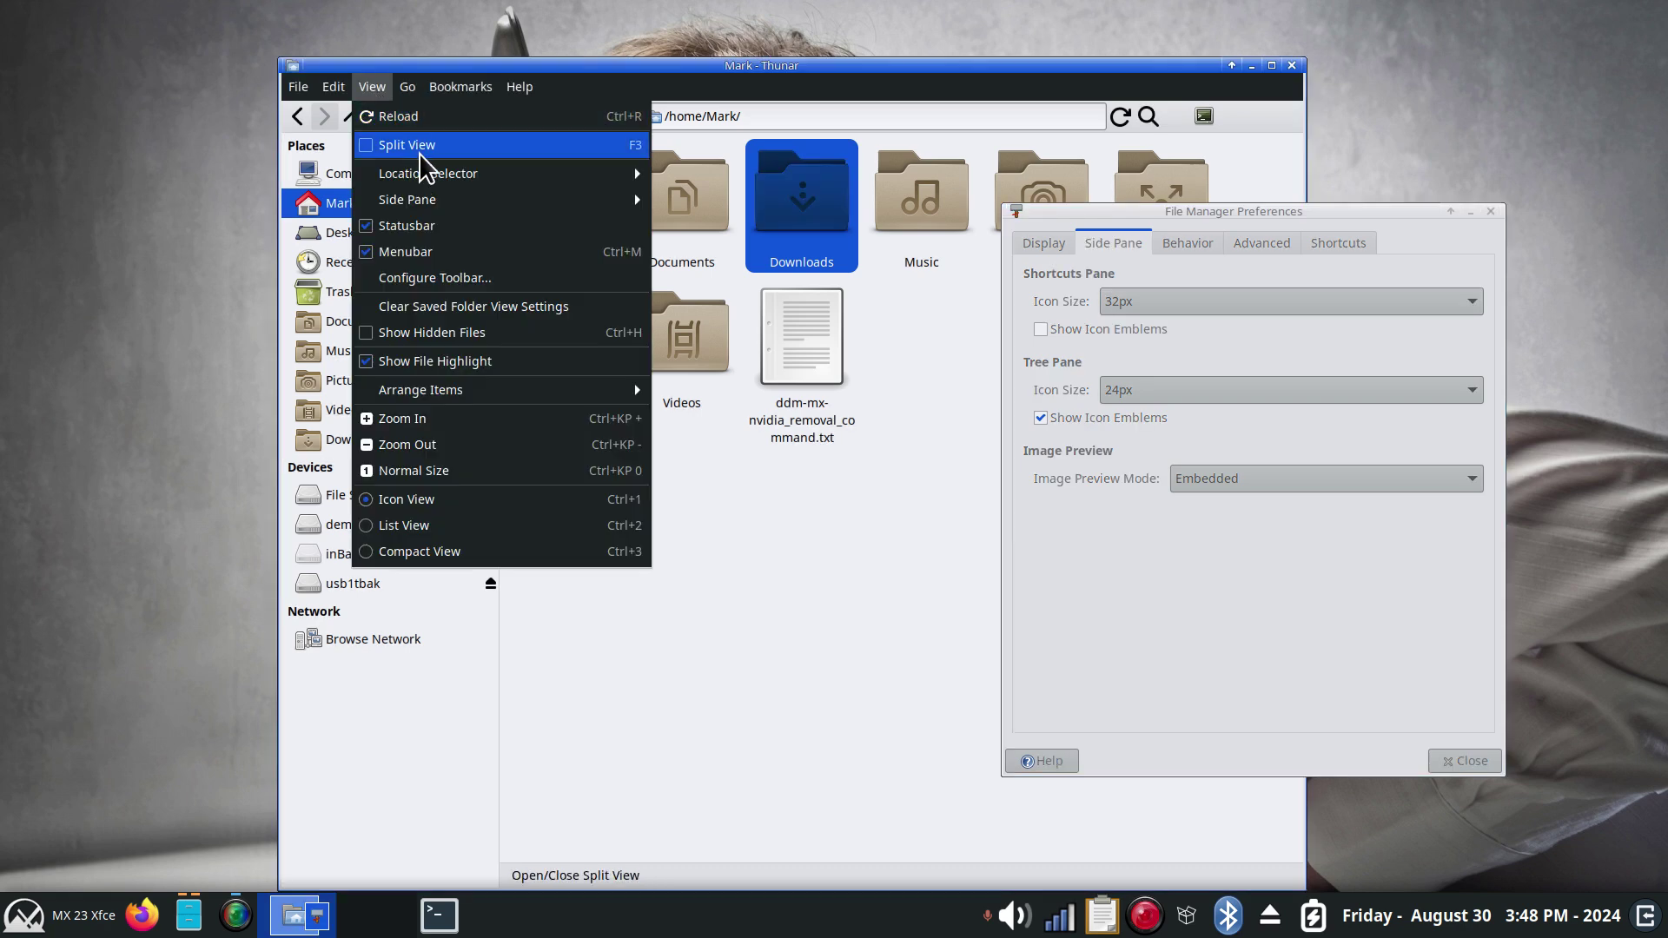
{"action": "mouse_move", "coordinate": [522, 200]}
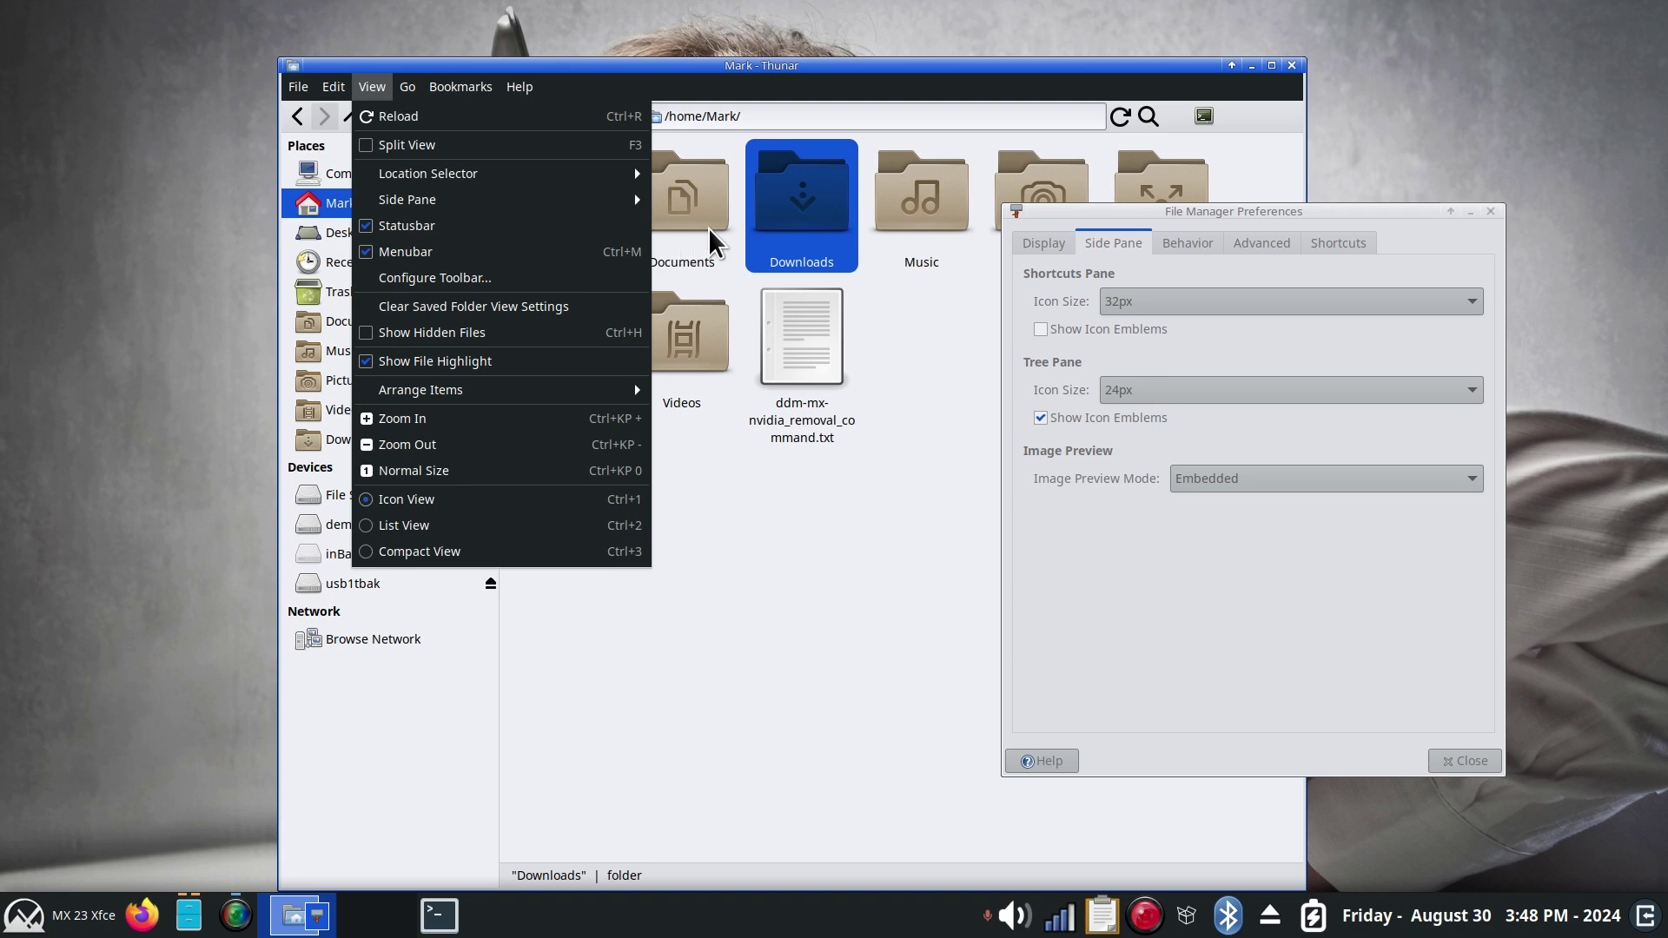
{"action": "left_click", "coordinate": [779, 530]}
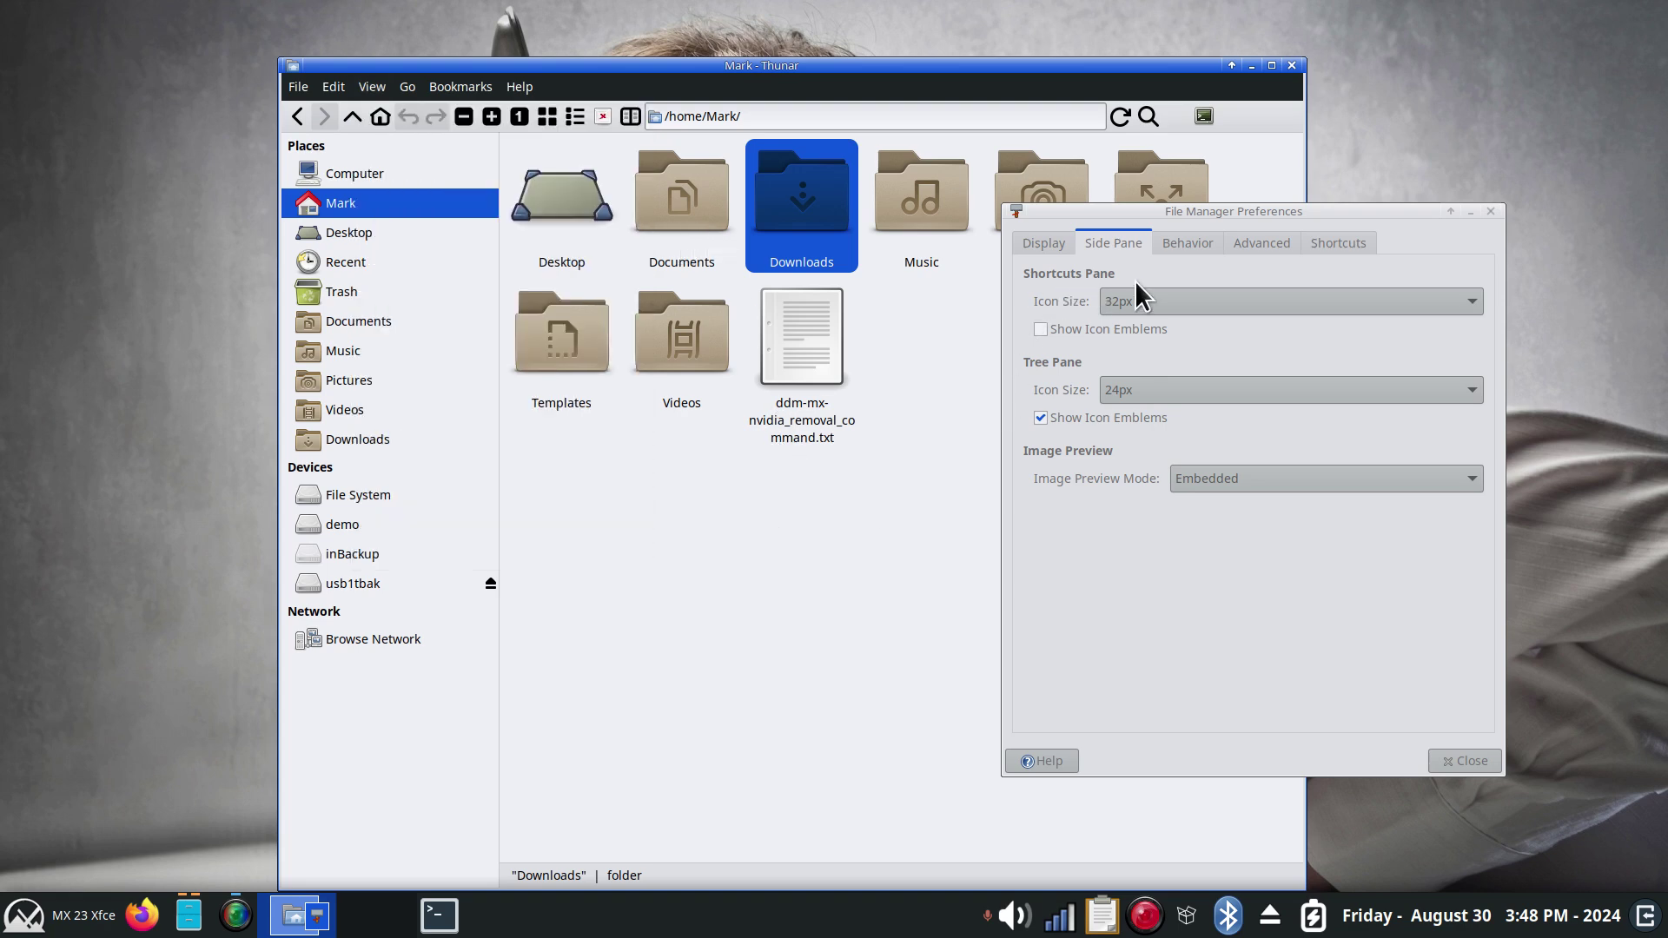
- Set the Shortcuts Pane Icon Size to 16px, then 1024px, and inspect the result
{"action": "left_click", "coordinate": [1171, 299]}
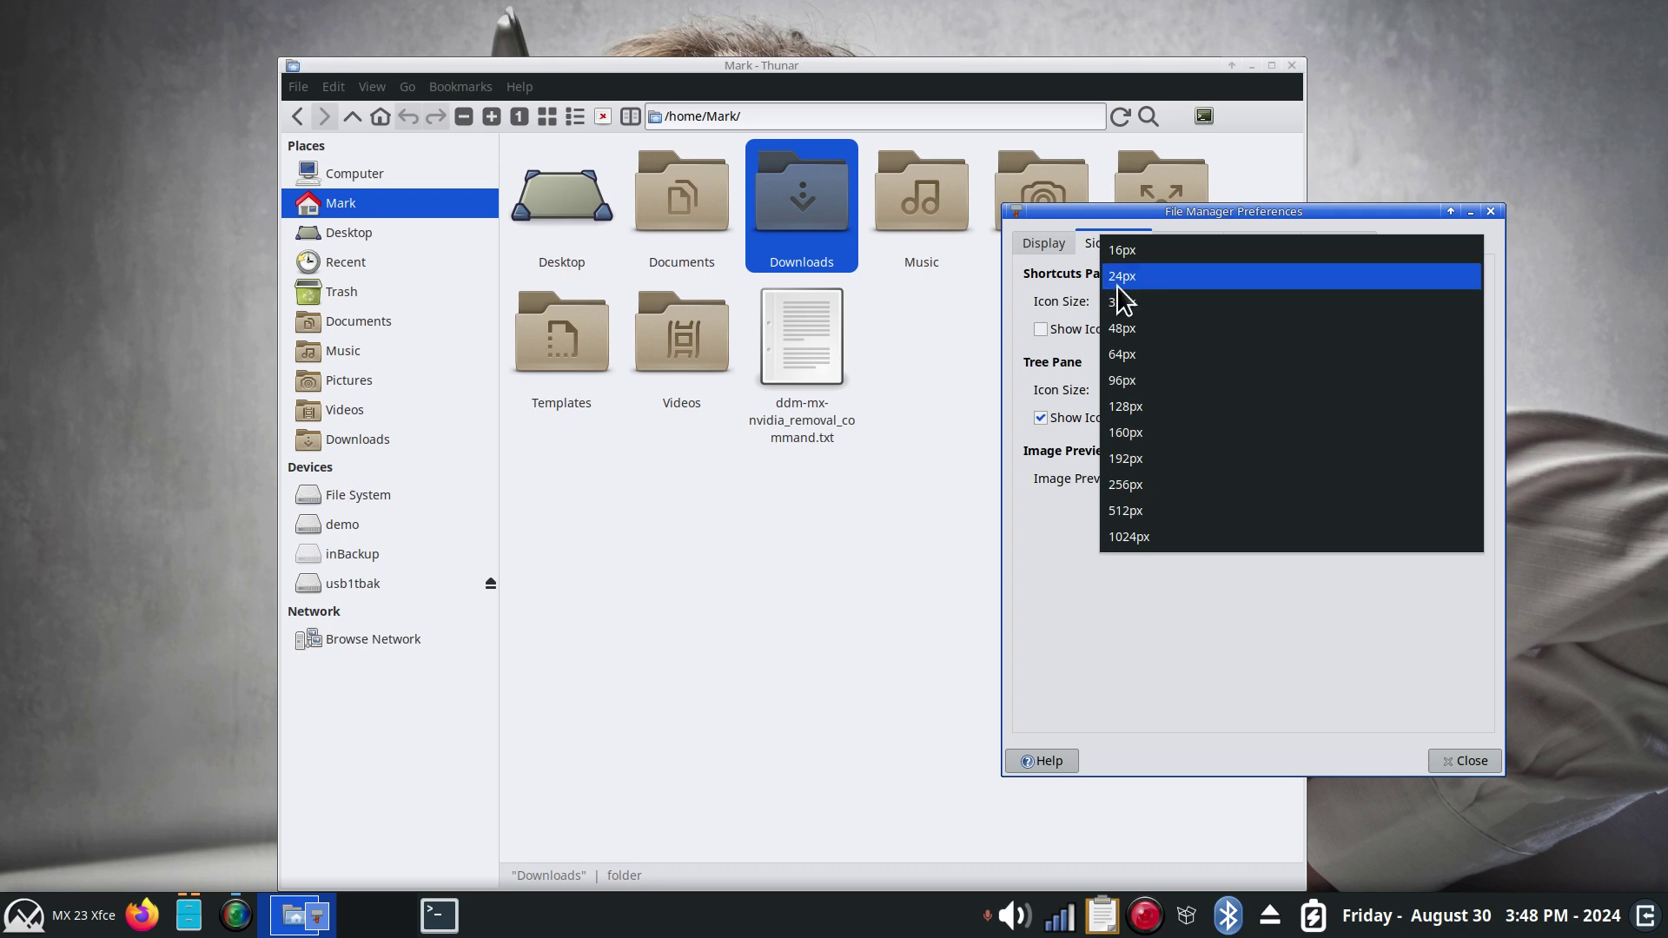
{"action": "left_click", "coordinate": [1144, 248]}
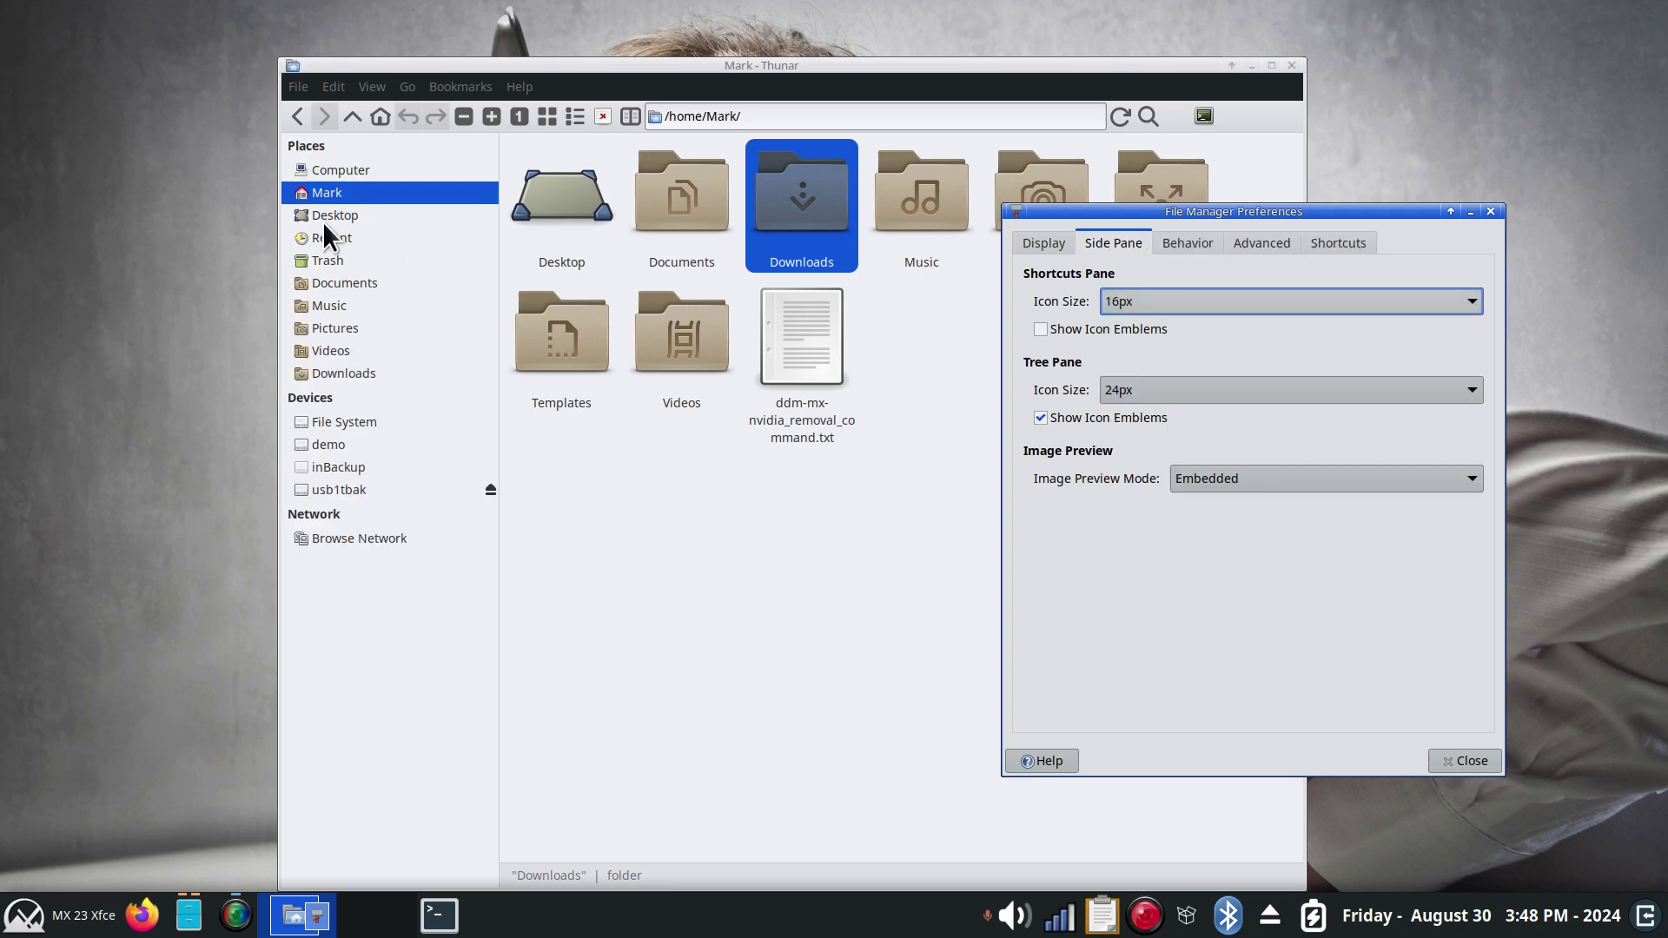
{"action": "left_click", "coordinate": [1192, 299]}
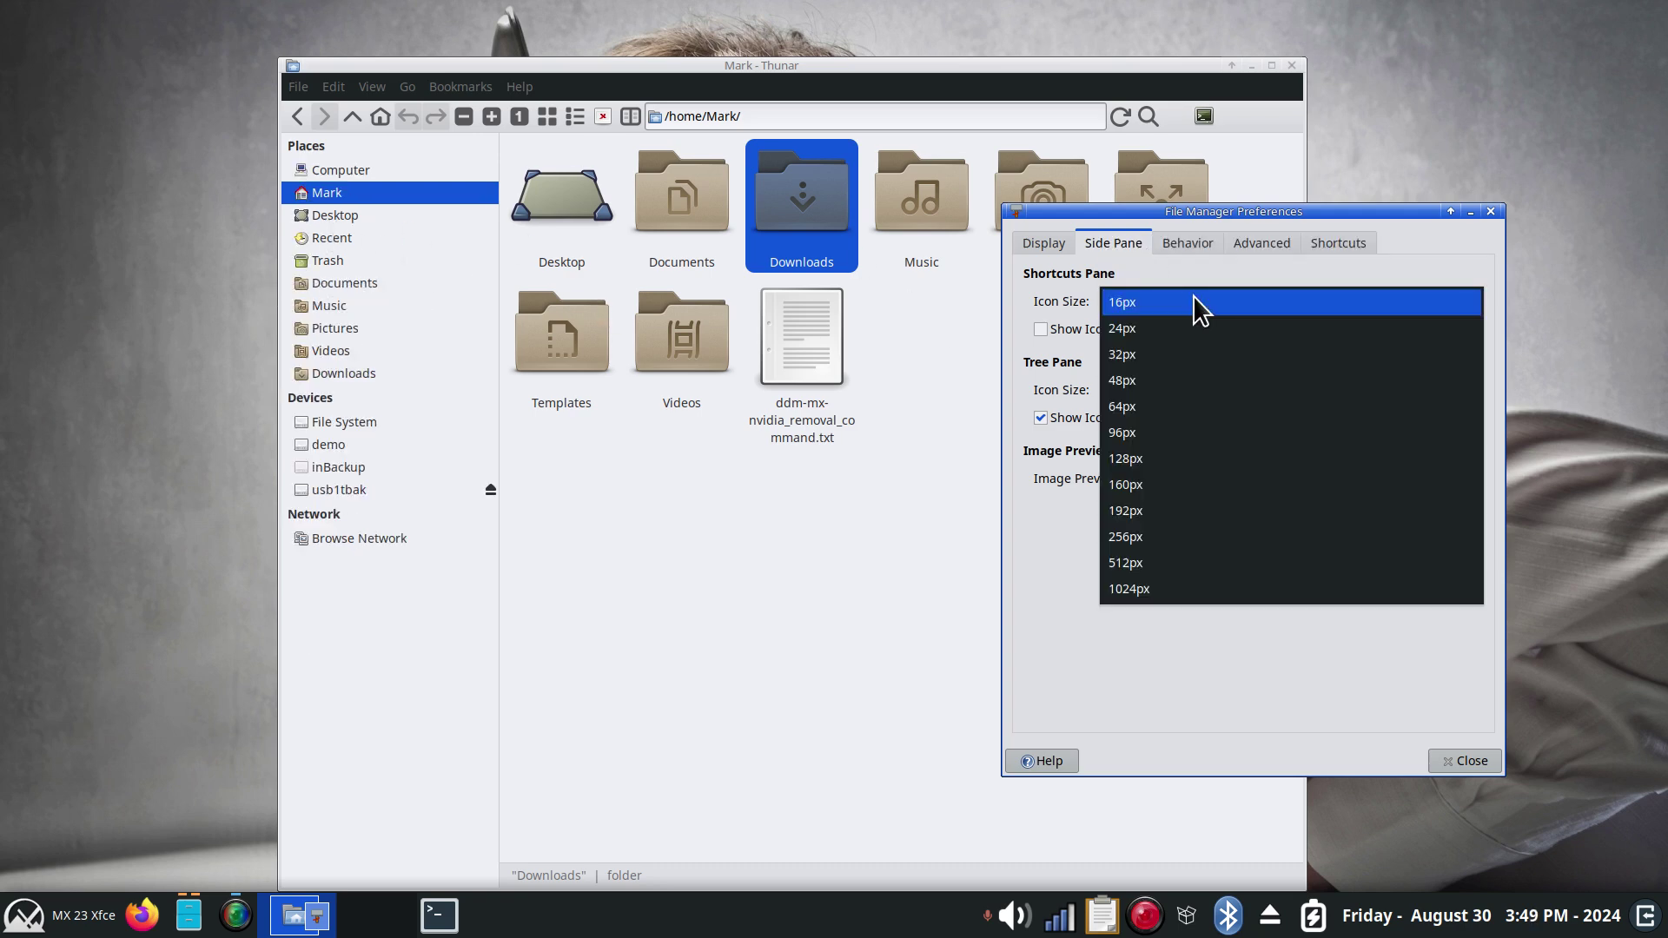
{"action": "left_click", "coordinate": [1152, 593]}
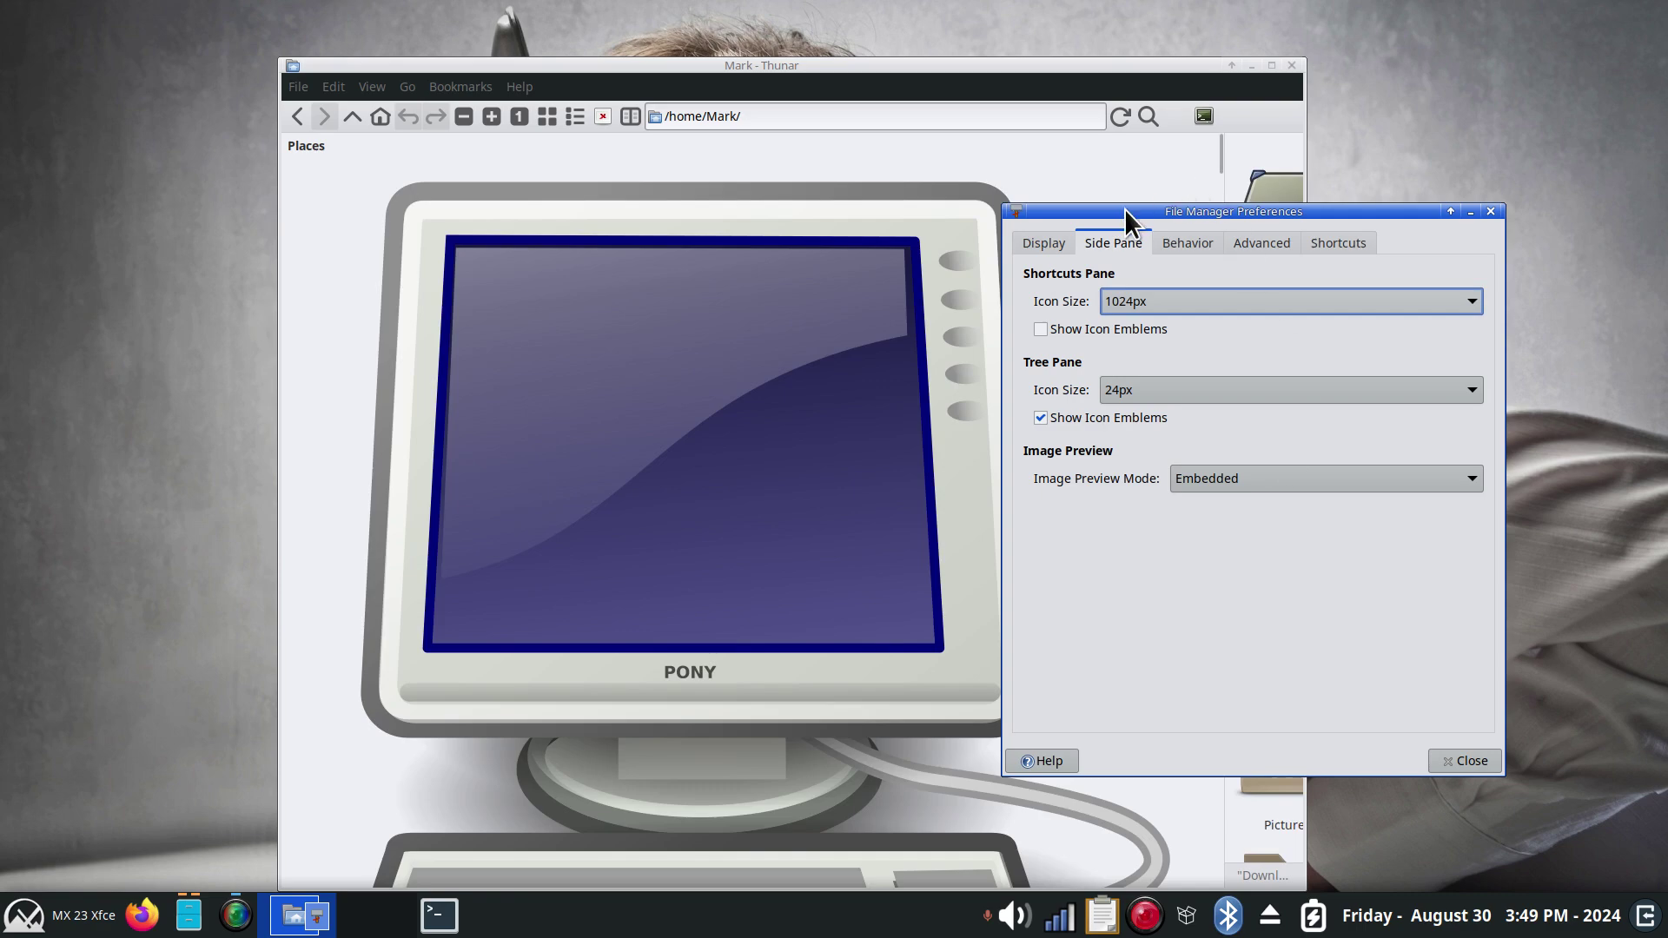
{"action": "left_click_drag", "start_coordinate": [1124, 211], "coordinate": [1411, 326]}
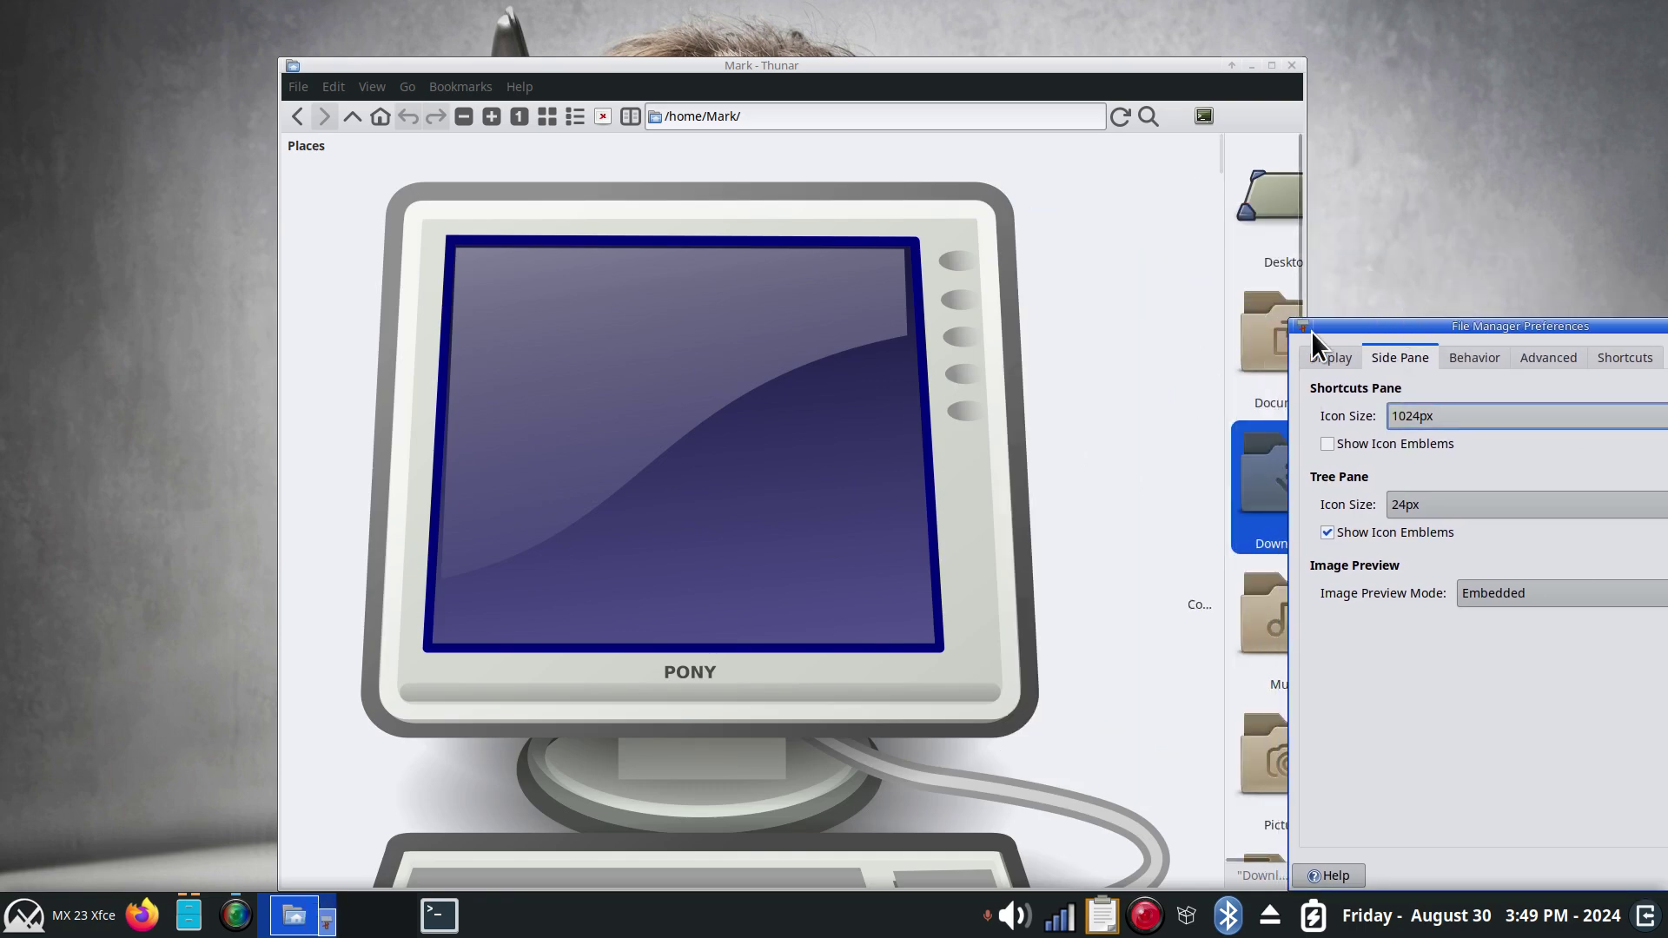
{"action": "scroll", "coordinate": [1074, 465], "scroll_direction": "down", "scroll_amount": 3}
{"action": "scroll", "coordinate": [1074, 466], "scroll_direction": "down", "scroll_amount": 10}
{"action": "scroll", "coordinate": [1065, 486], "scroll_direction": "up", "scroll_amount": 3}
{"action": "scroll", "coordinate": [1065, 486], "scroll_direction": "up", "scroll_amount": 10}
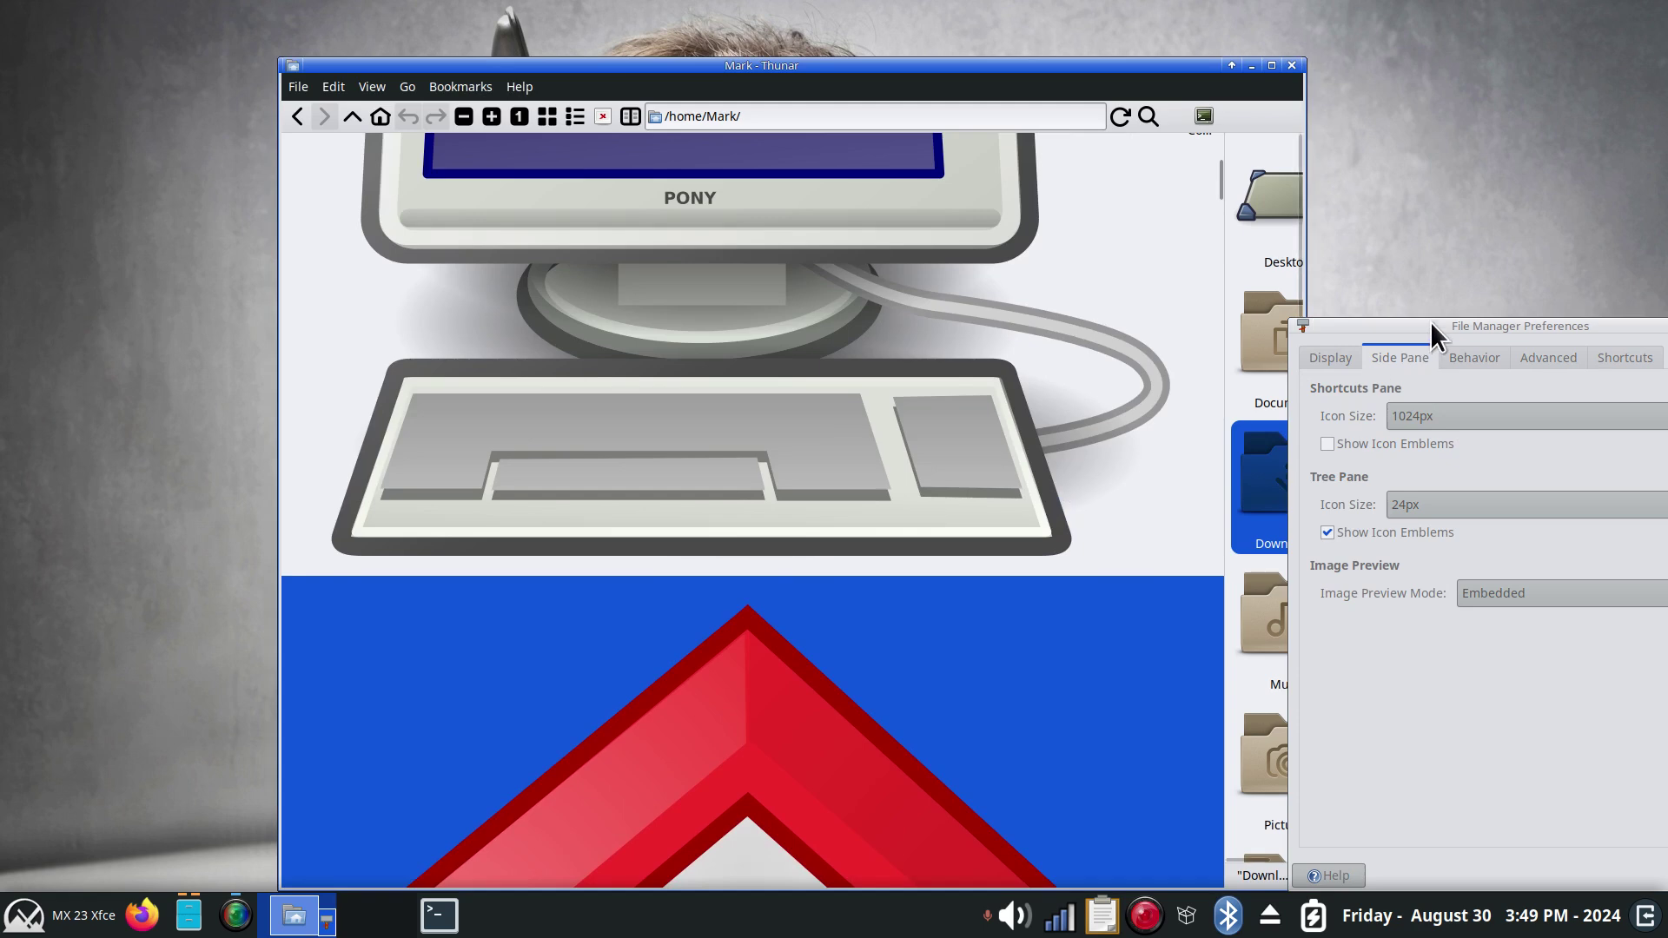
{"action": "left_click_drag", "start_coordinate": [1430, 321], "coordinate": [796, 323]}
- Set shortcuts pane icons to 64px, narrow the side pane, and rearrange both windows
{"action": "left_click", "coordinate": [829, 417]}
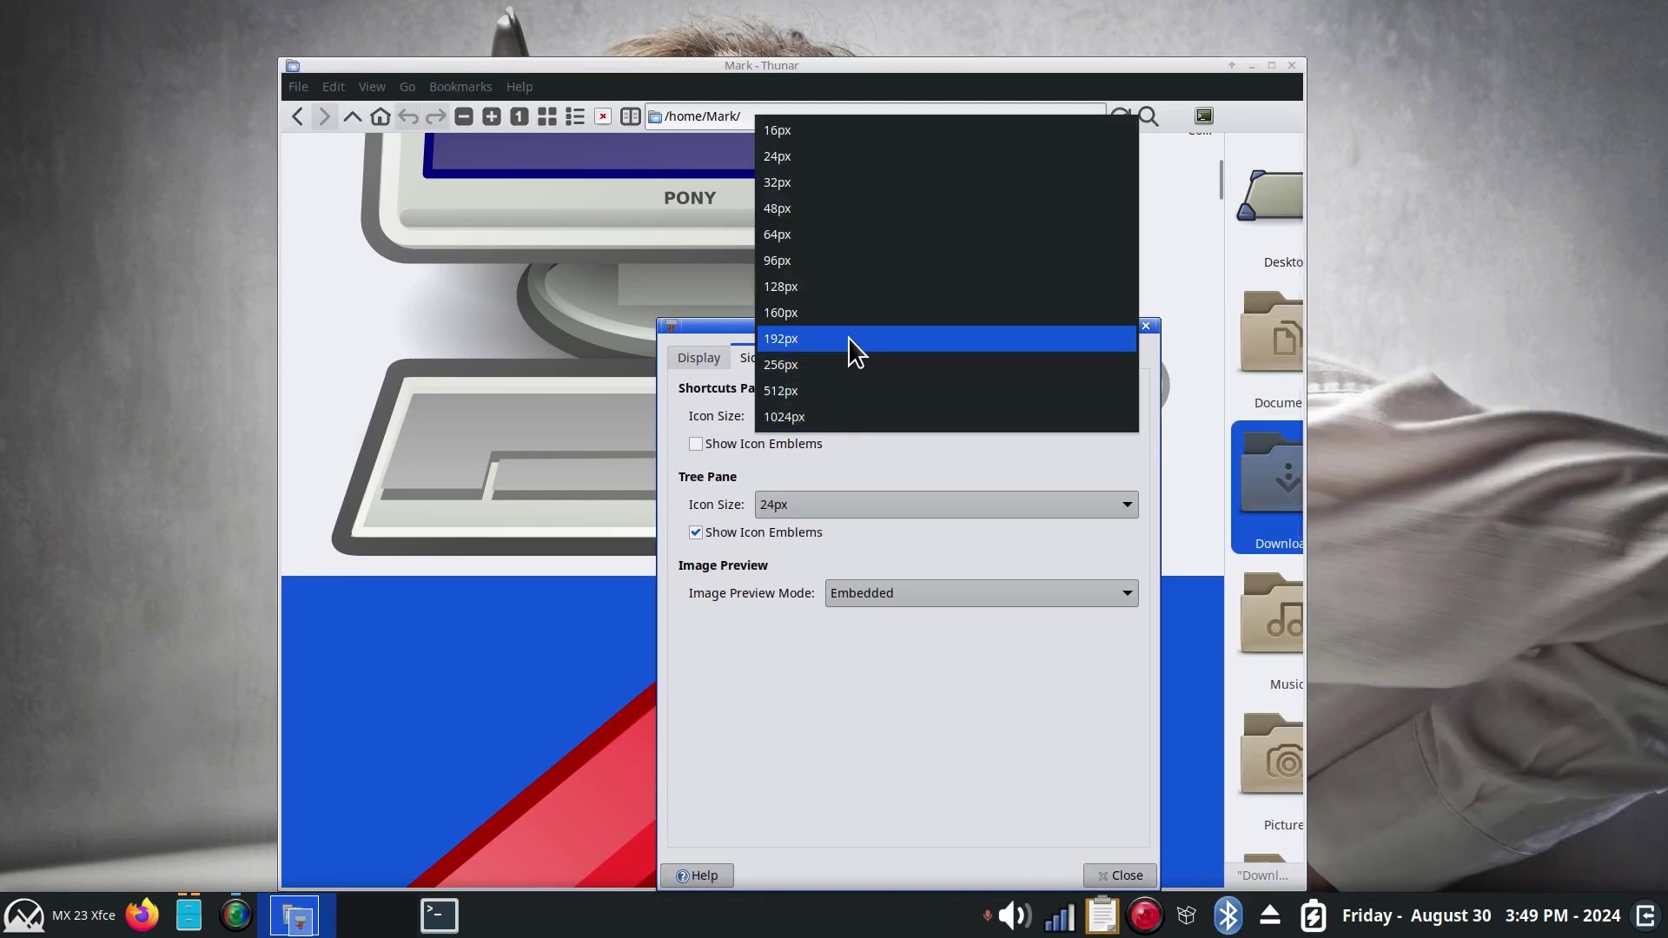
{"action": "left_click", "coordinate": [841, 235]}
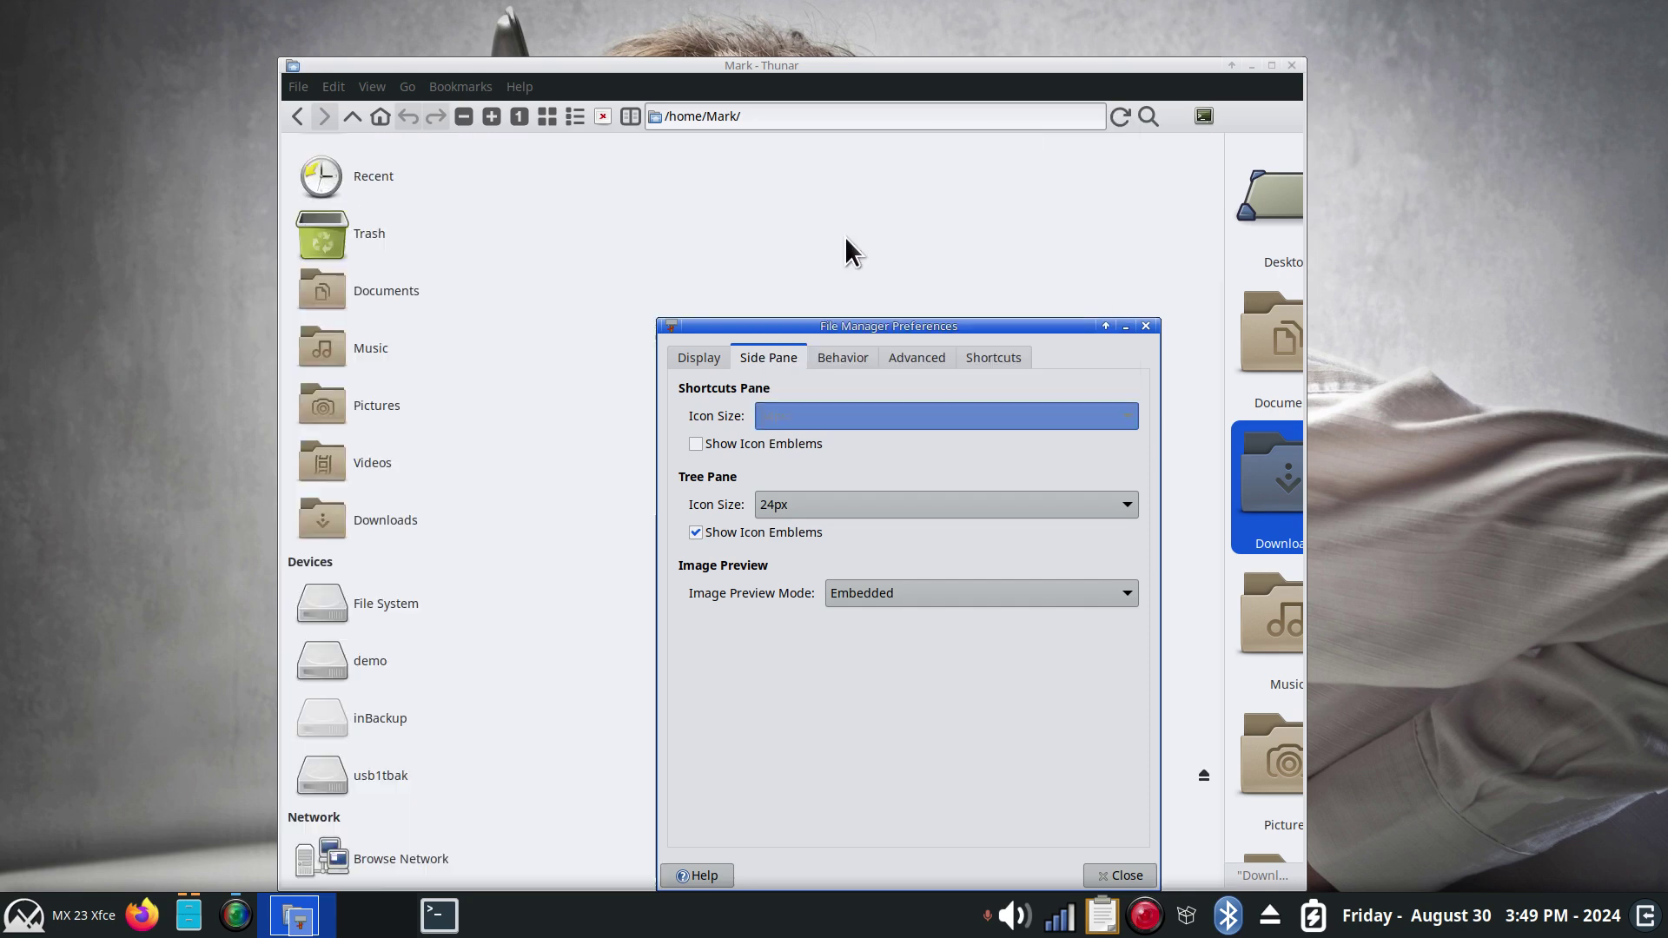
{"action": "left_click_drag", "start_coordinate": [974, 328], "coordinate": [1638, 308]}
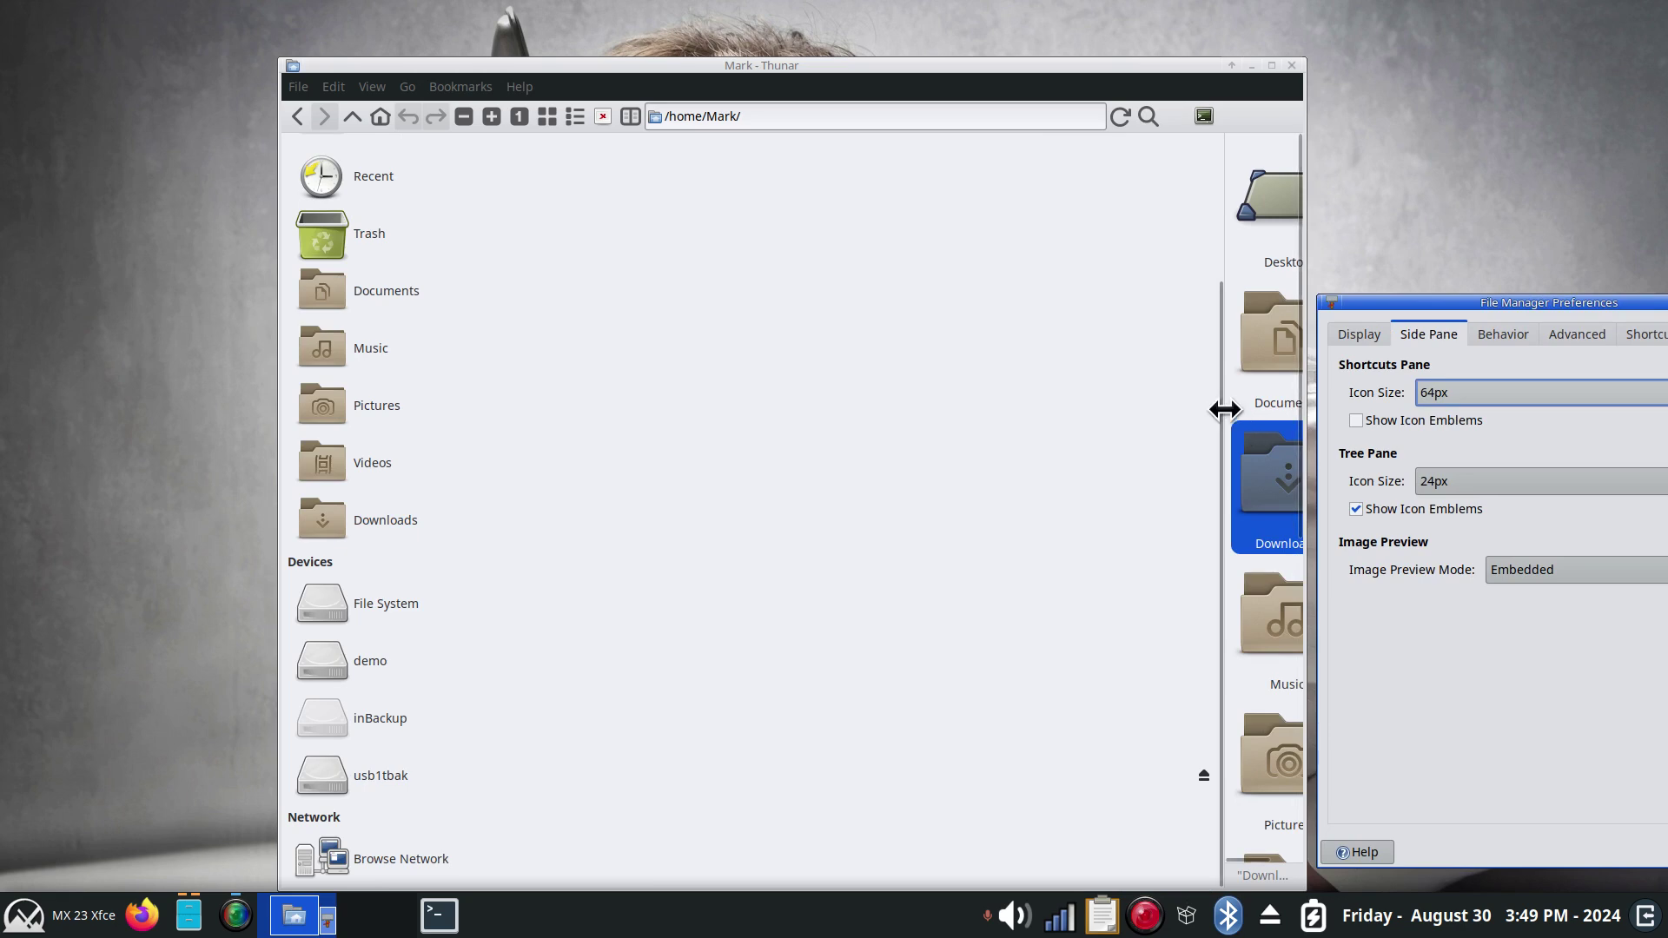
{"action": "left_click_drag", "start_coordinate": [1228, 409], "coordinate": [467, 420]}
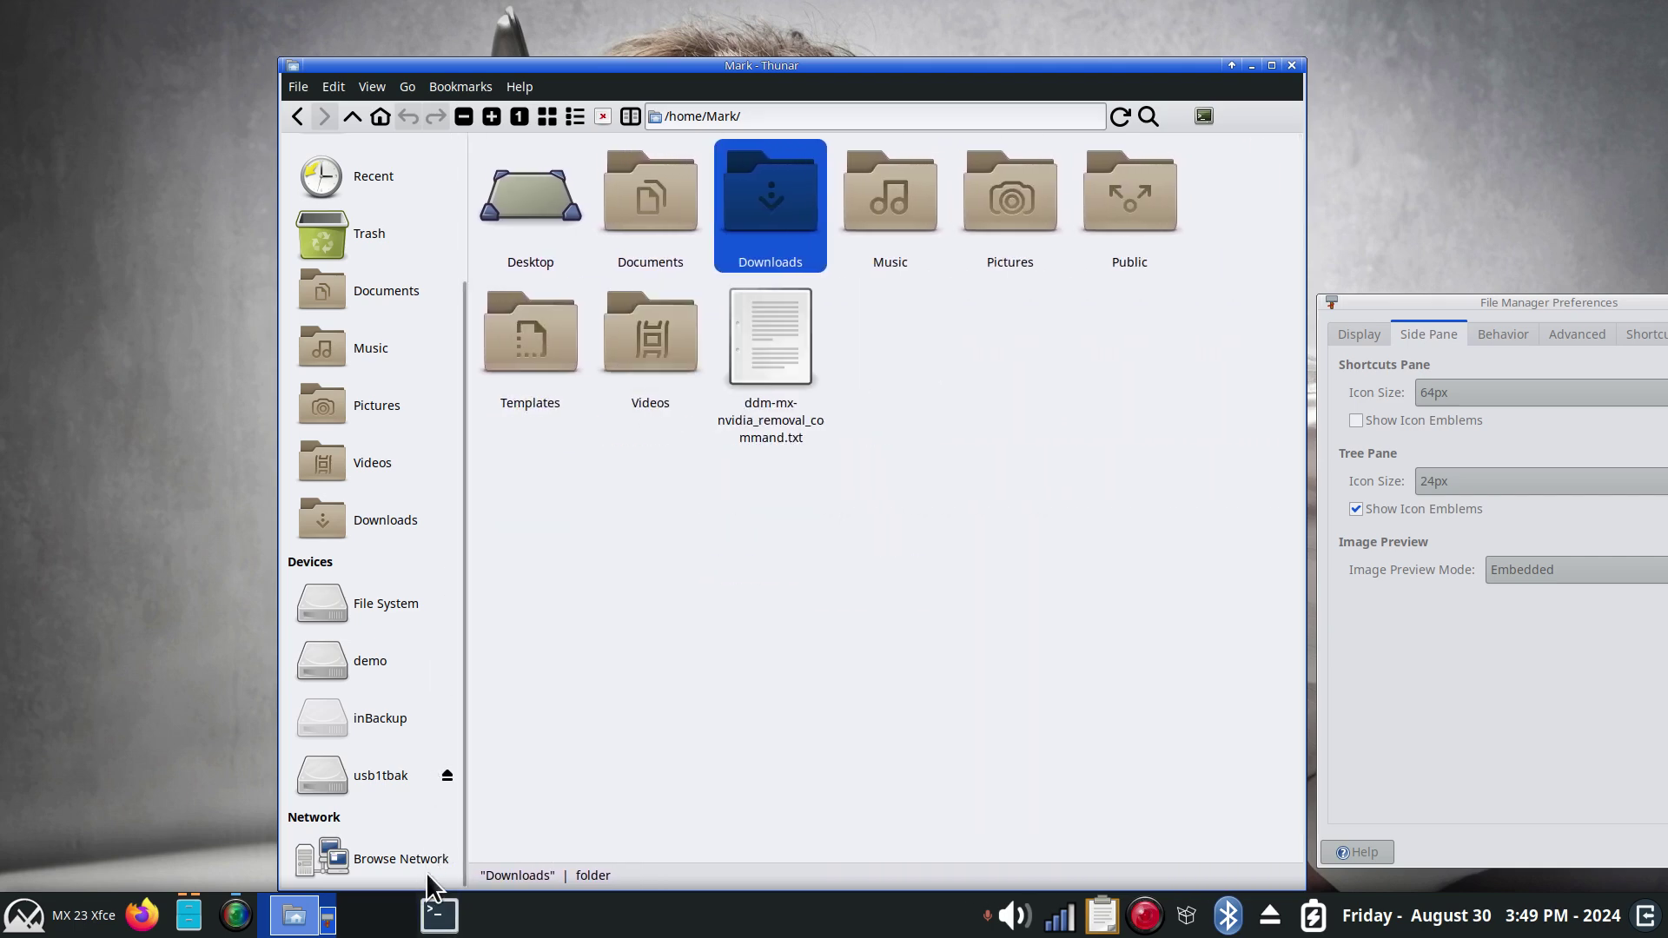
{"action": "left_click_drag", "start_coordinate": [689, 65], "coordinate": [664, 19]}
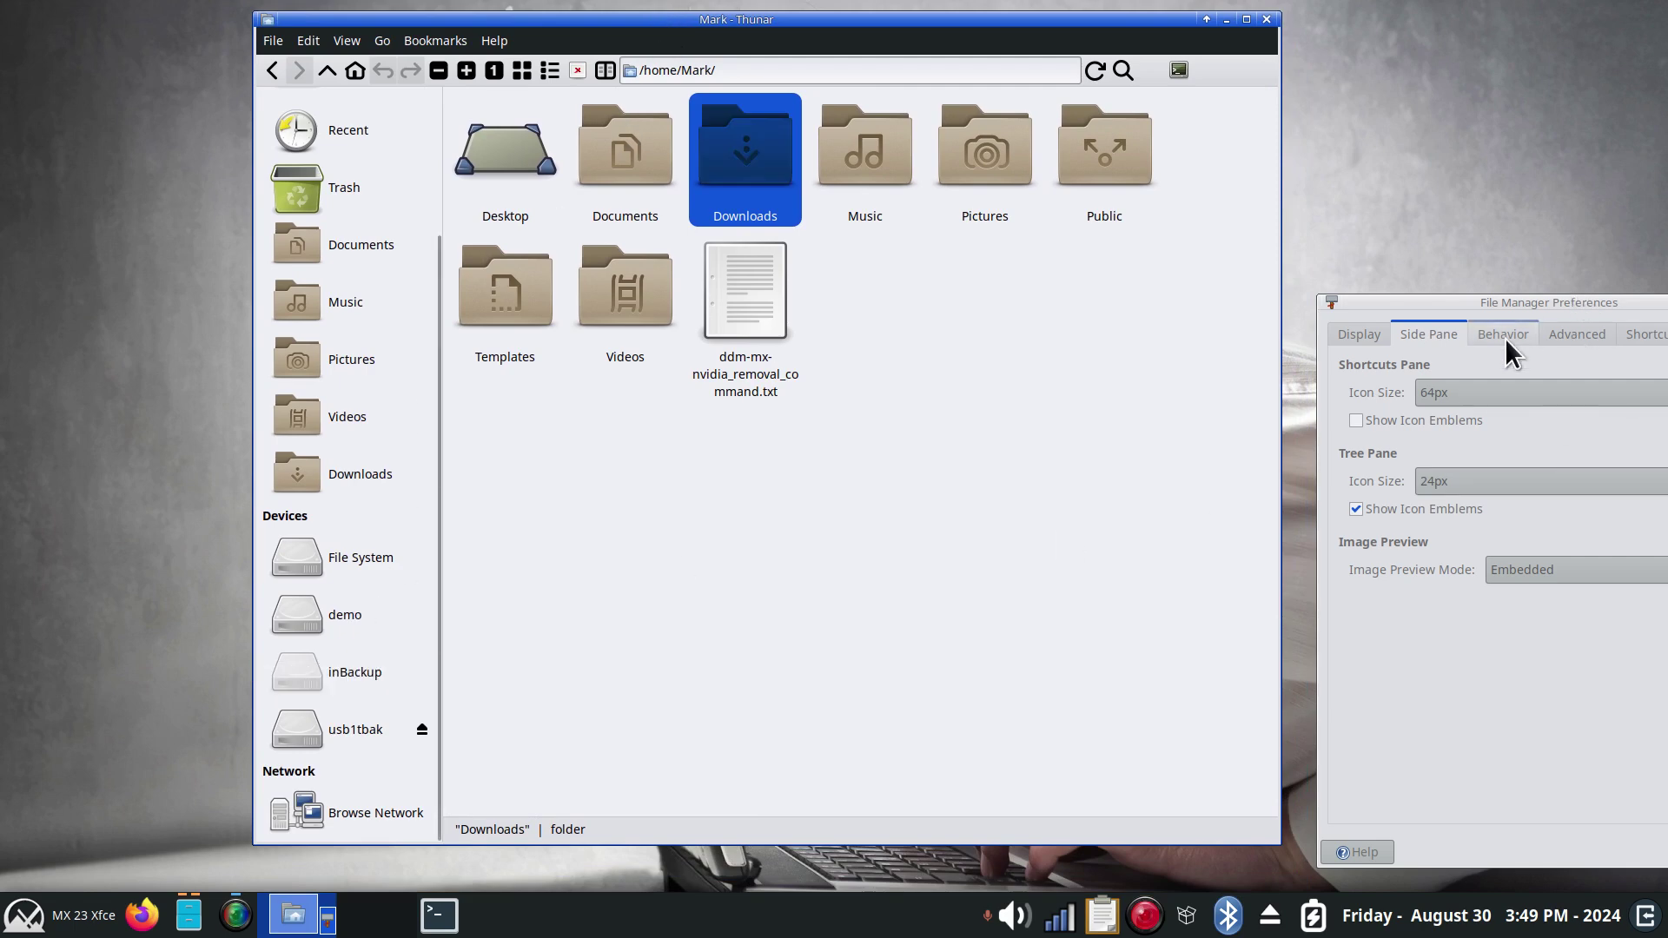
{"action": "left_click_drag", "start_coordinate": [1555, 302], "coordinate": [1157, 286]}
- Reduce the Shortcuts Pane Icon Size to 48px
{"action": "left_click", "coordinate": [1080, 374]}
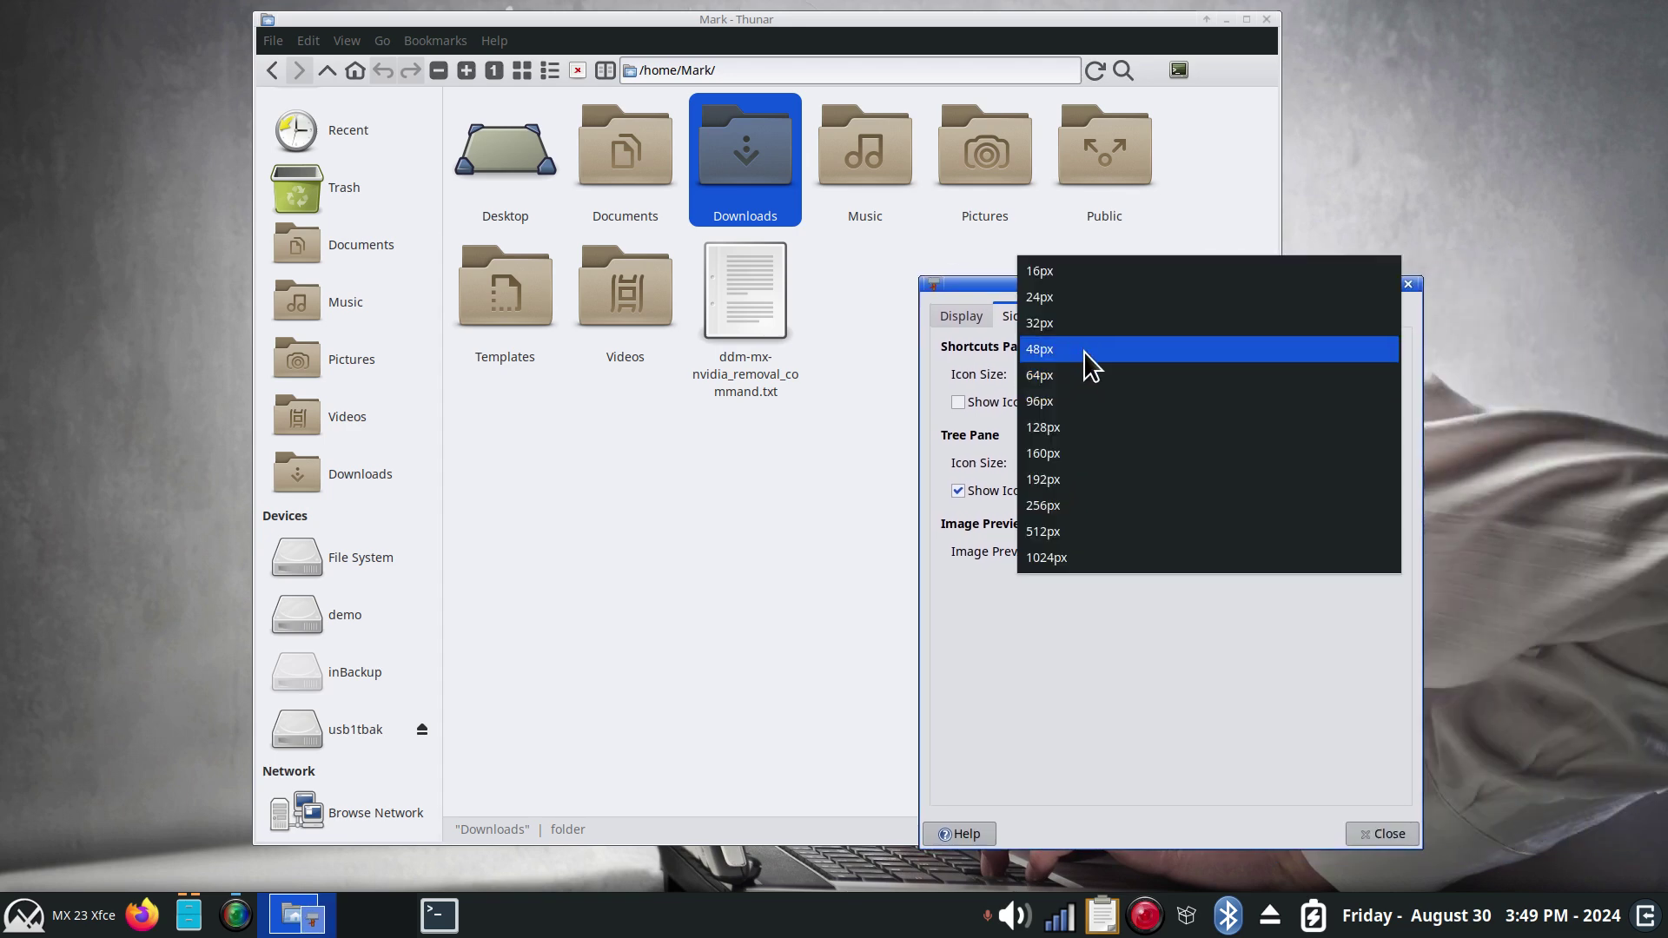
{"action": "left_click", "coordinate": [1086, 351]}
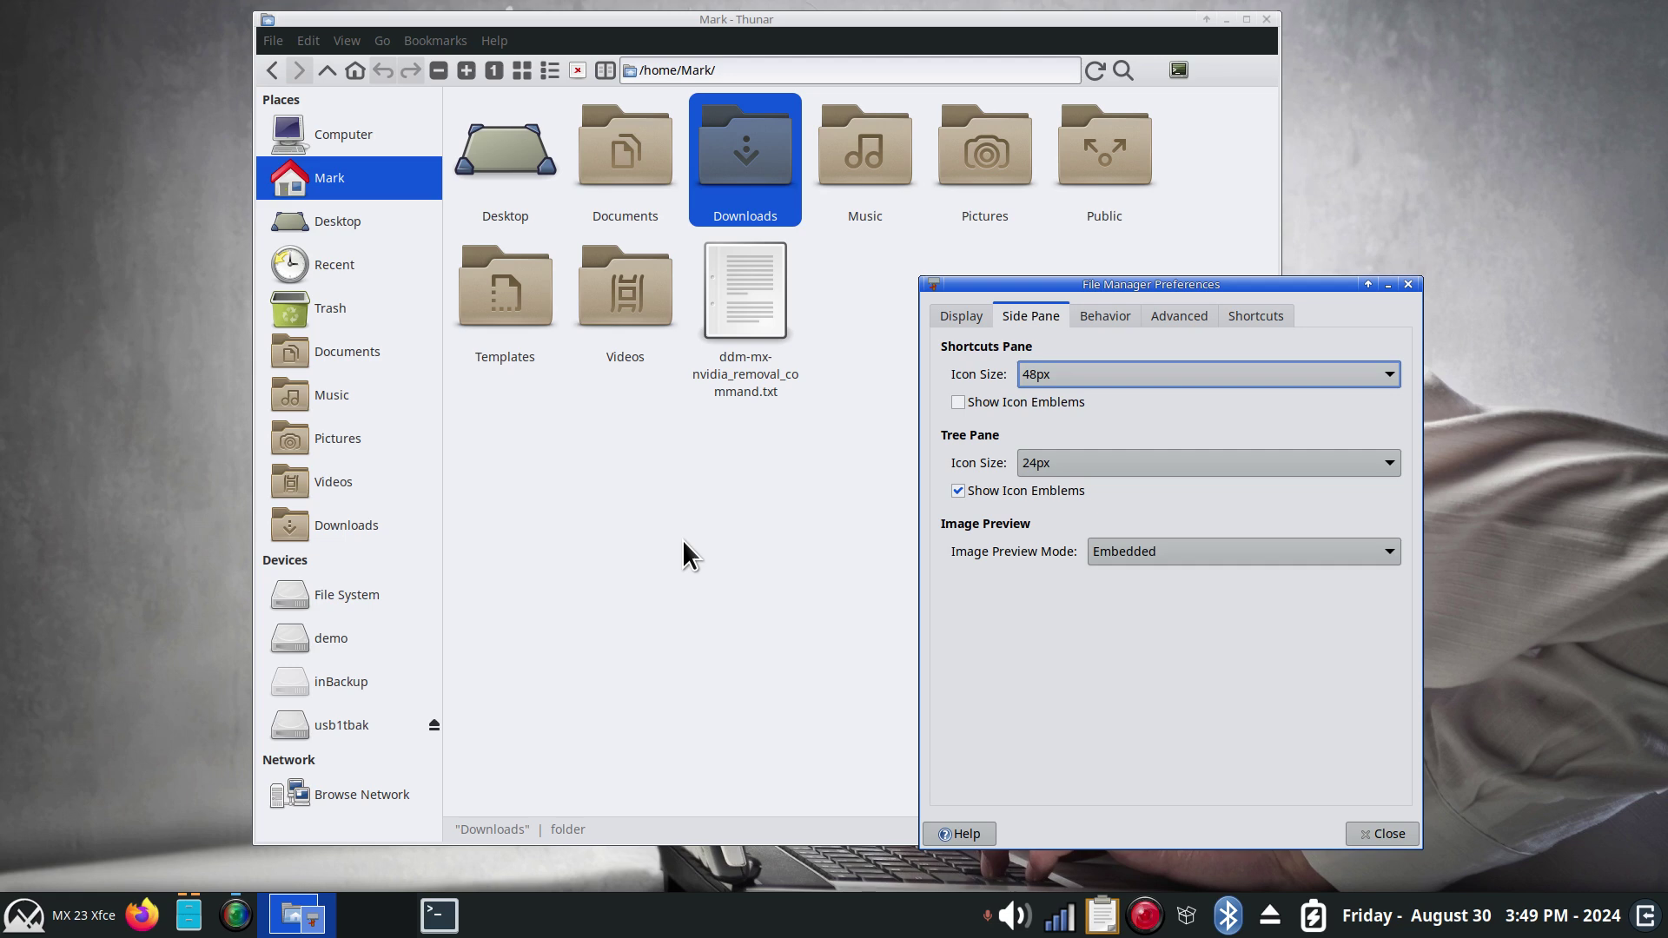
{"action": "left_click", "coordinate": [592, 468]}
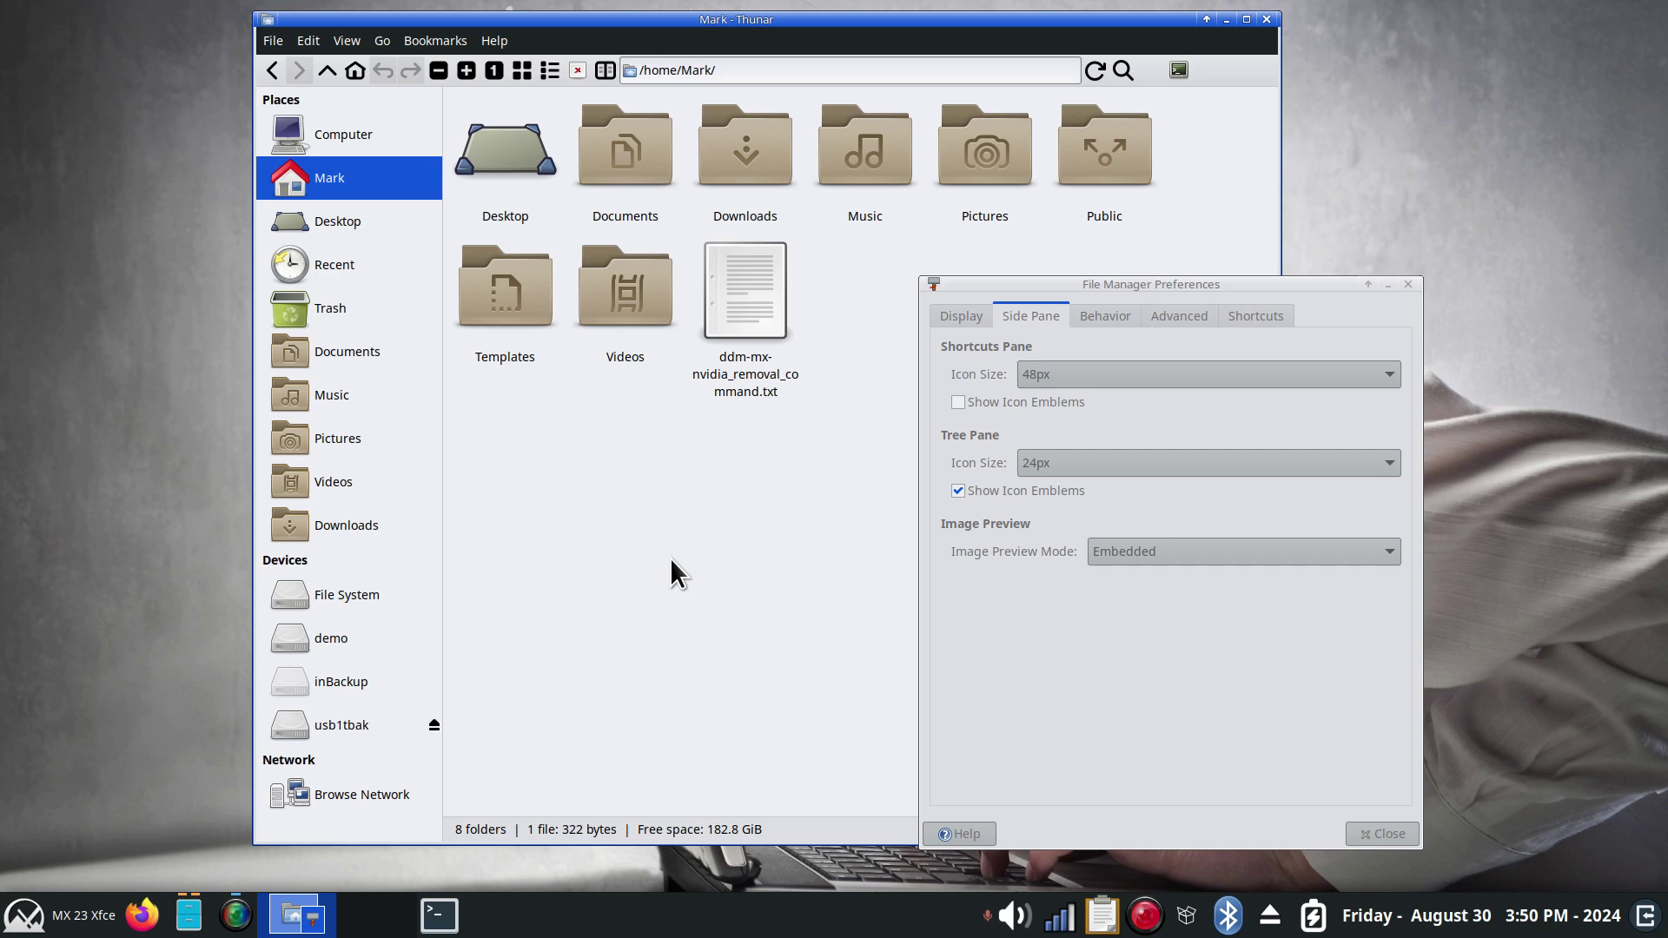
- Show the folder tree with Ctrl+E and set Tree Pane Icon Size to 16px, 160px, then 48px
{"action": "key", "text": "ctrl+e"}
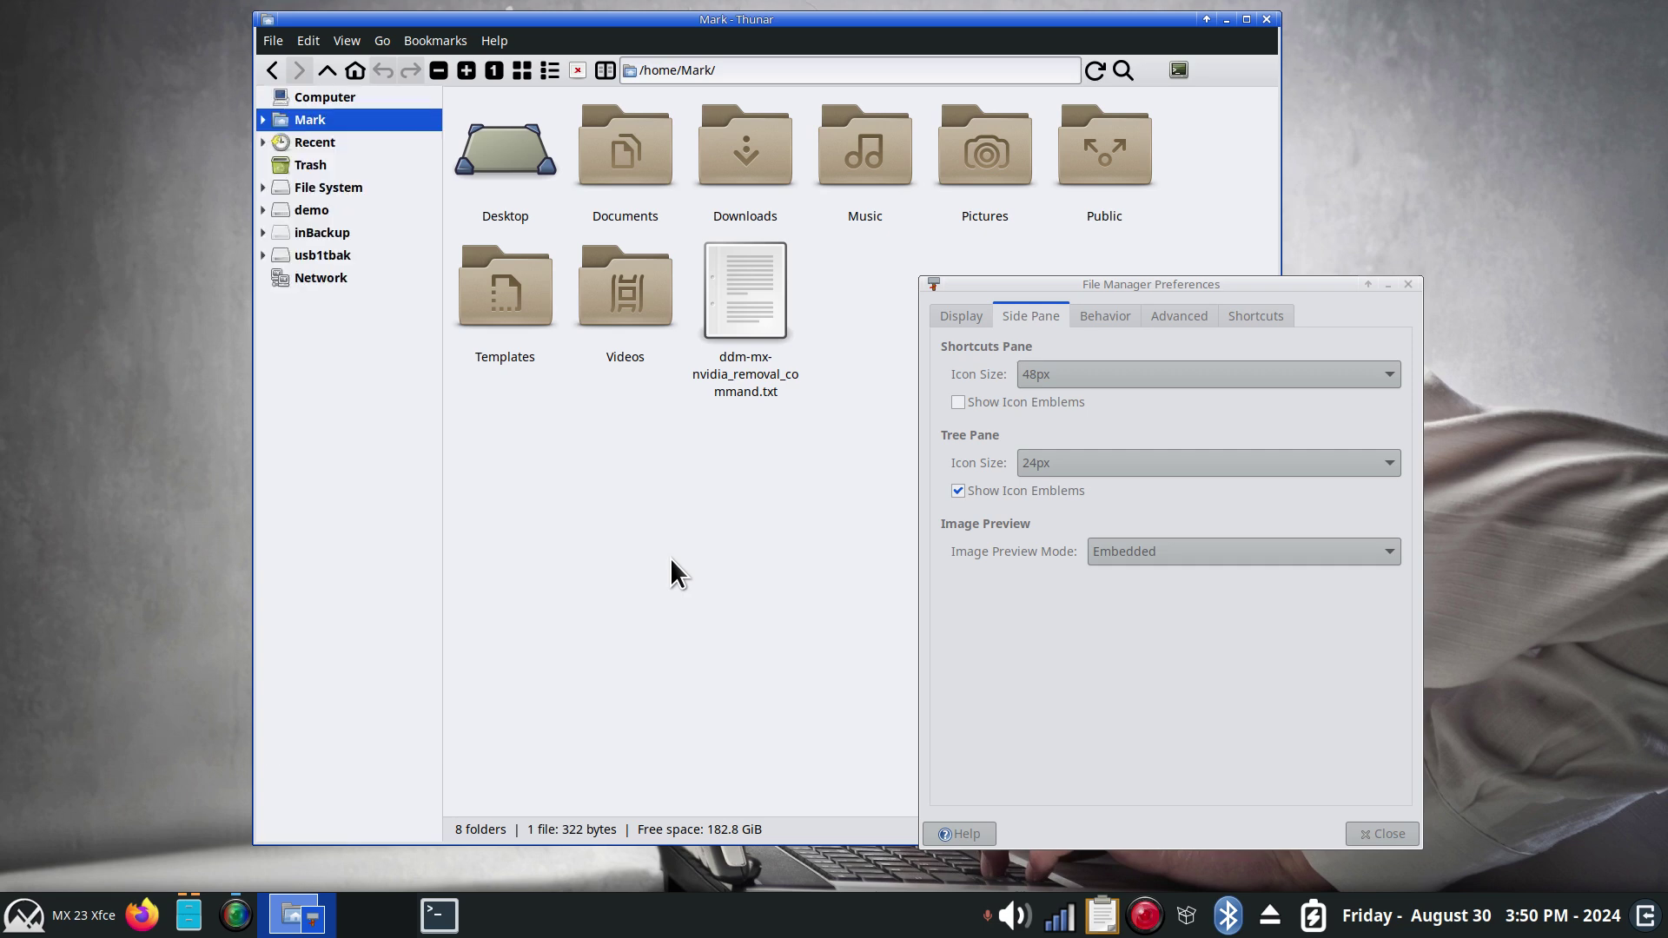
{"action": "left_click", "coordinate": [1069, 467]}
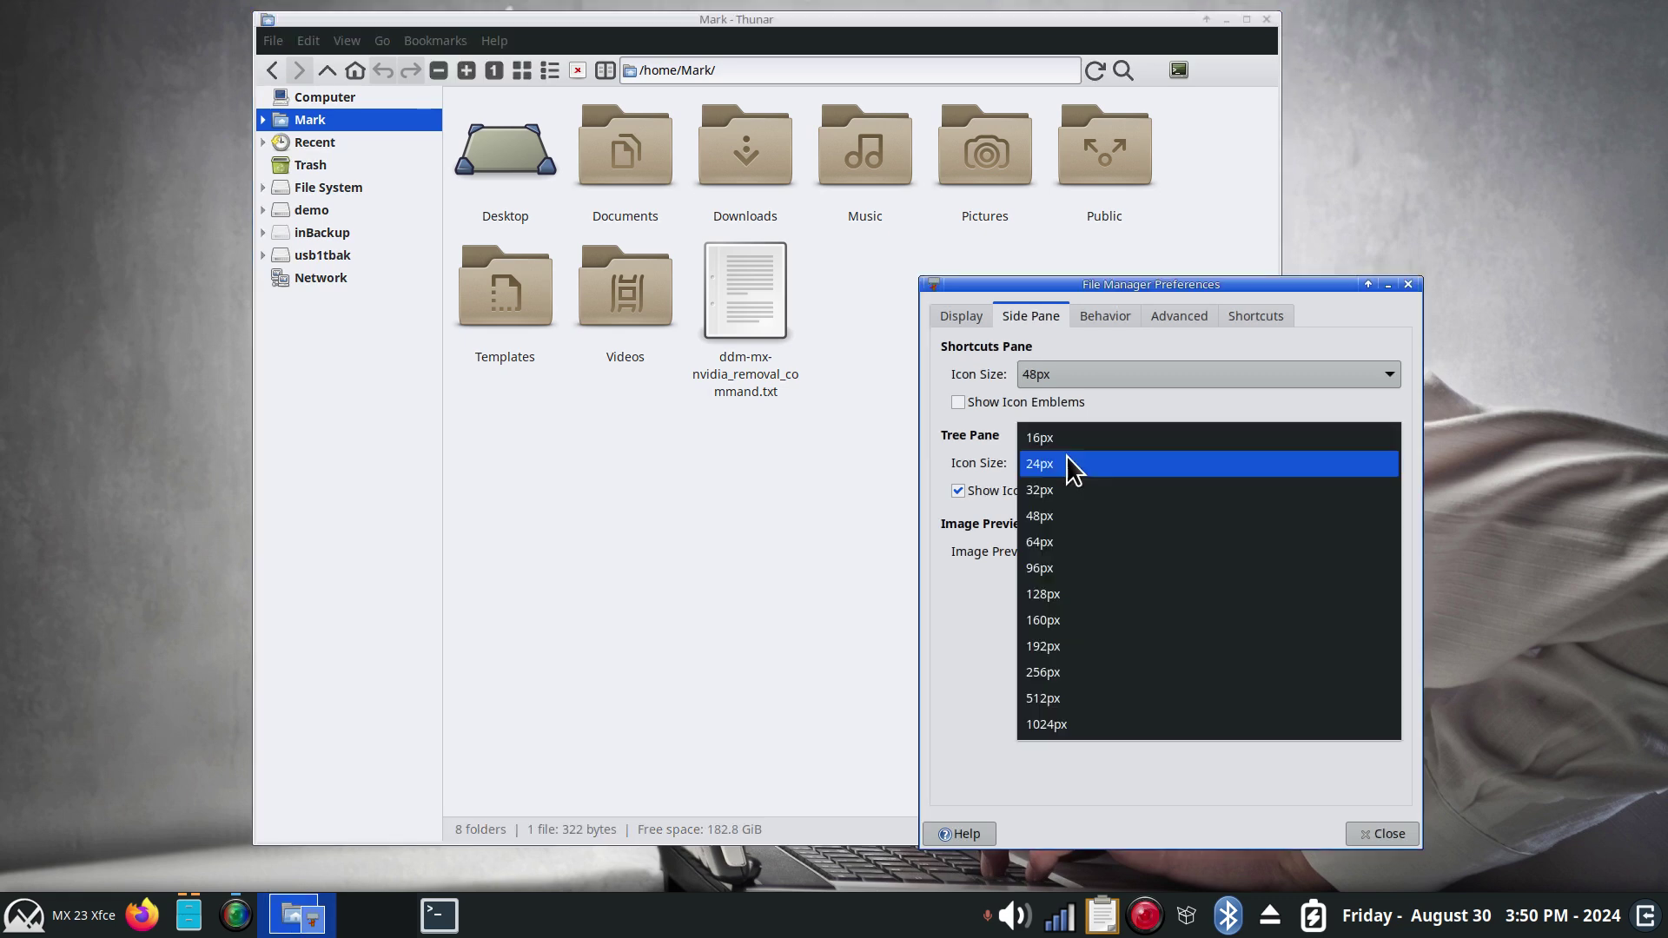
{"action": "left_click", "coordinate": [1066, 436]}
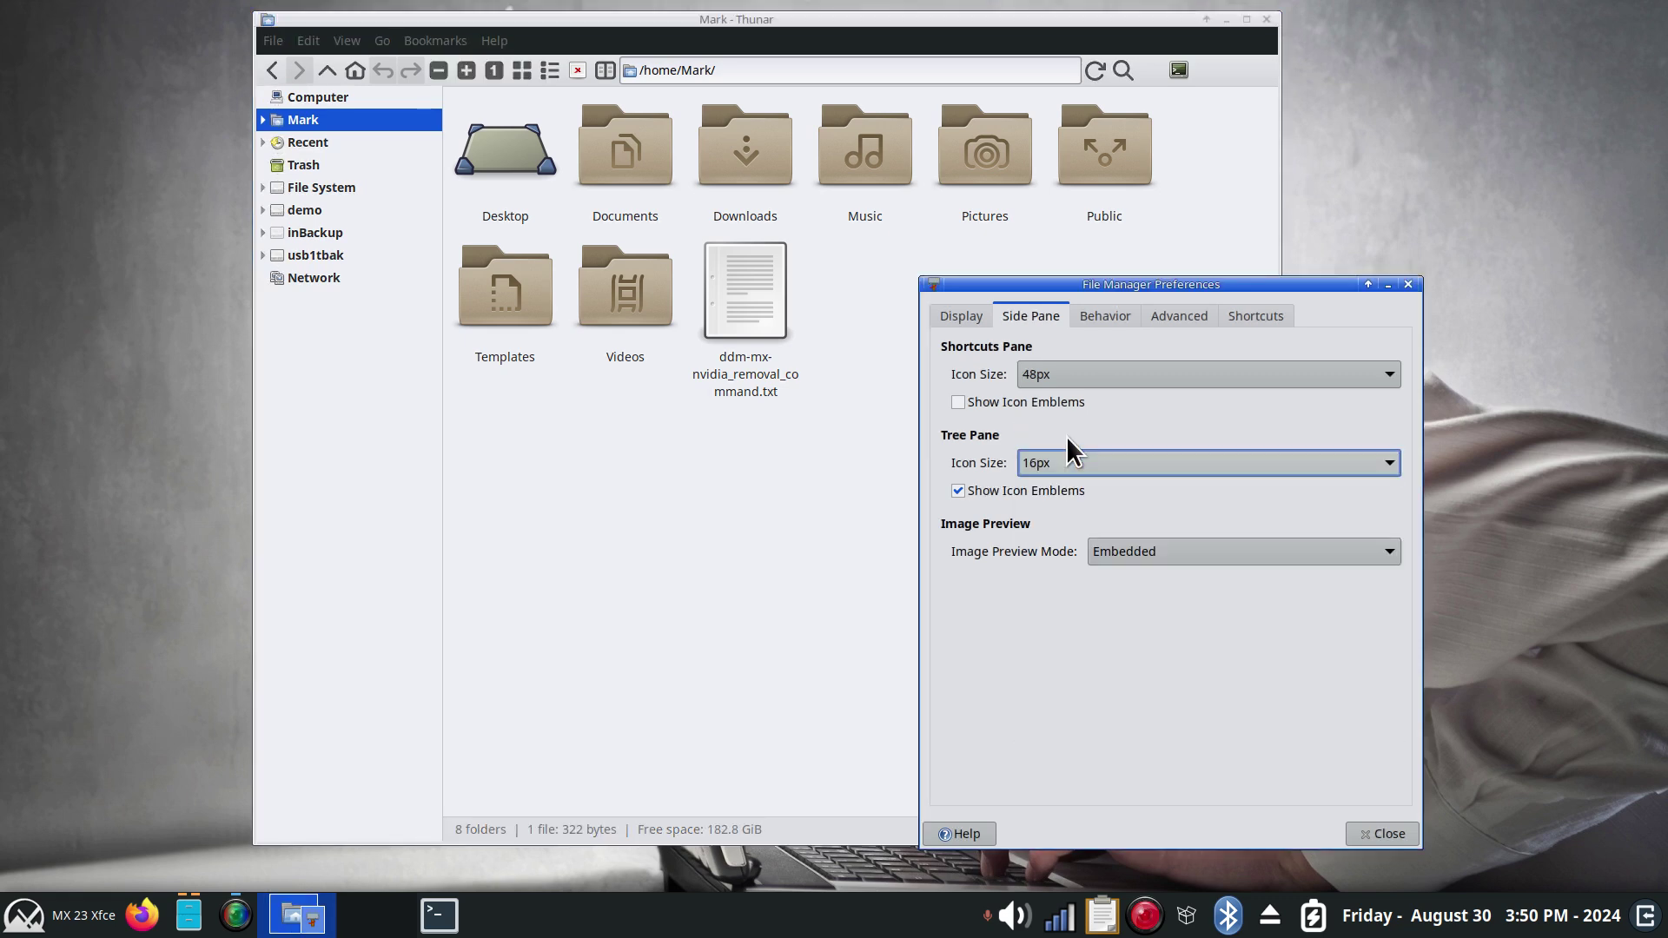
{"action": "left_click", "coordinate": [1081, 462]}
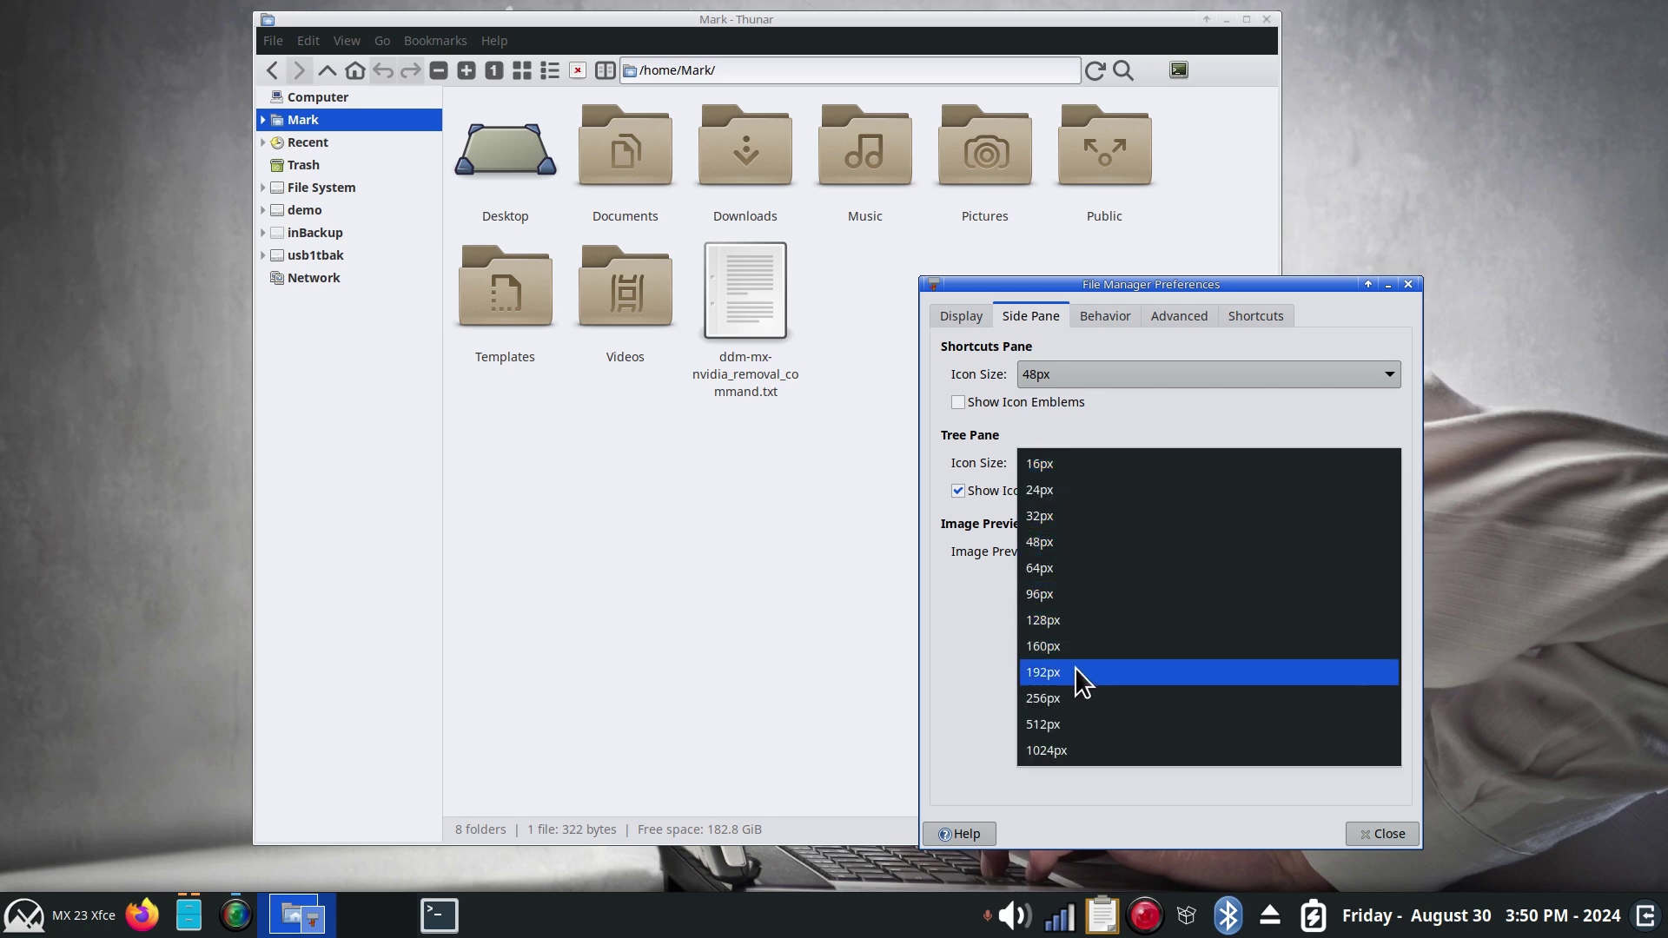
{"action": "left_click", "coordinate": [1087, 648]}
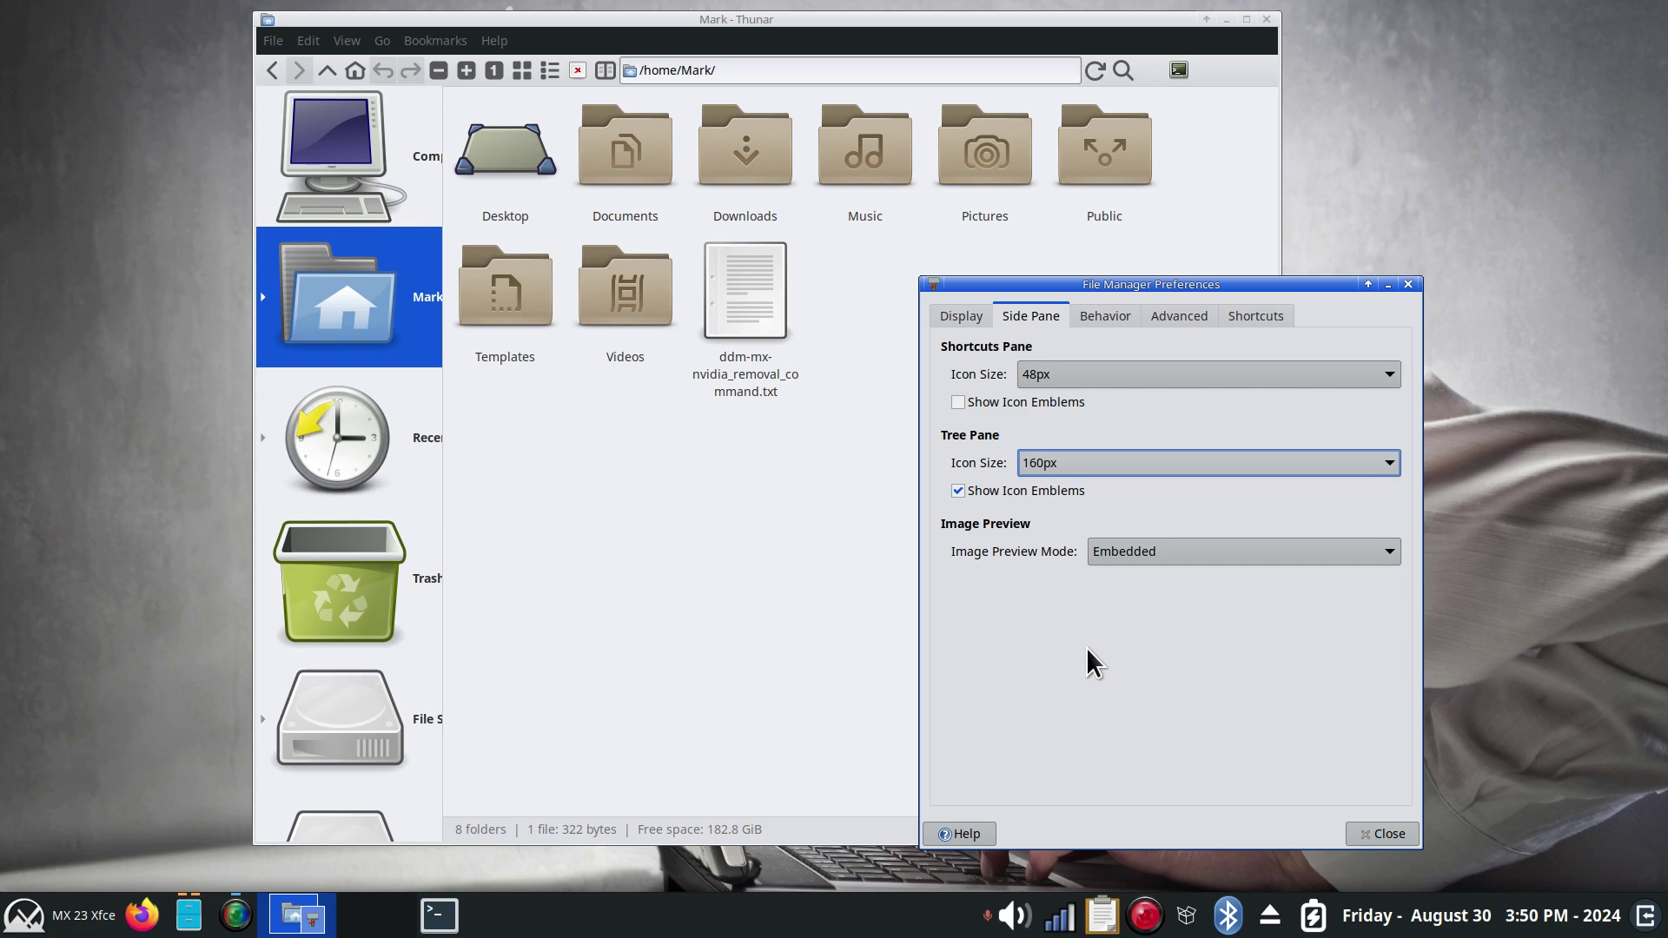
{"action": "left_click", "coordinate": [1103, 466]}
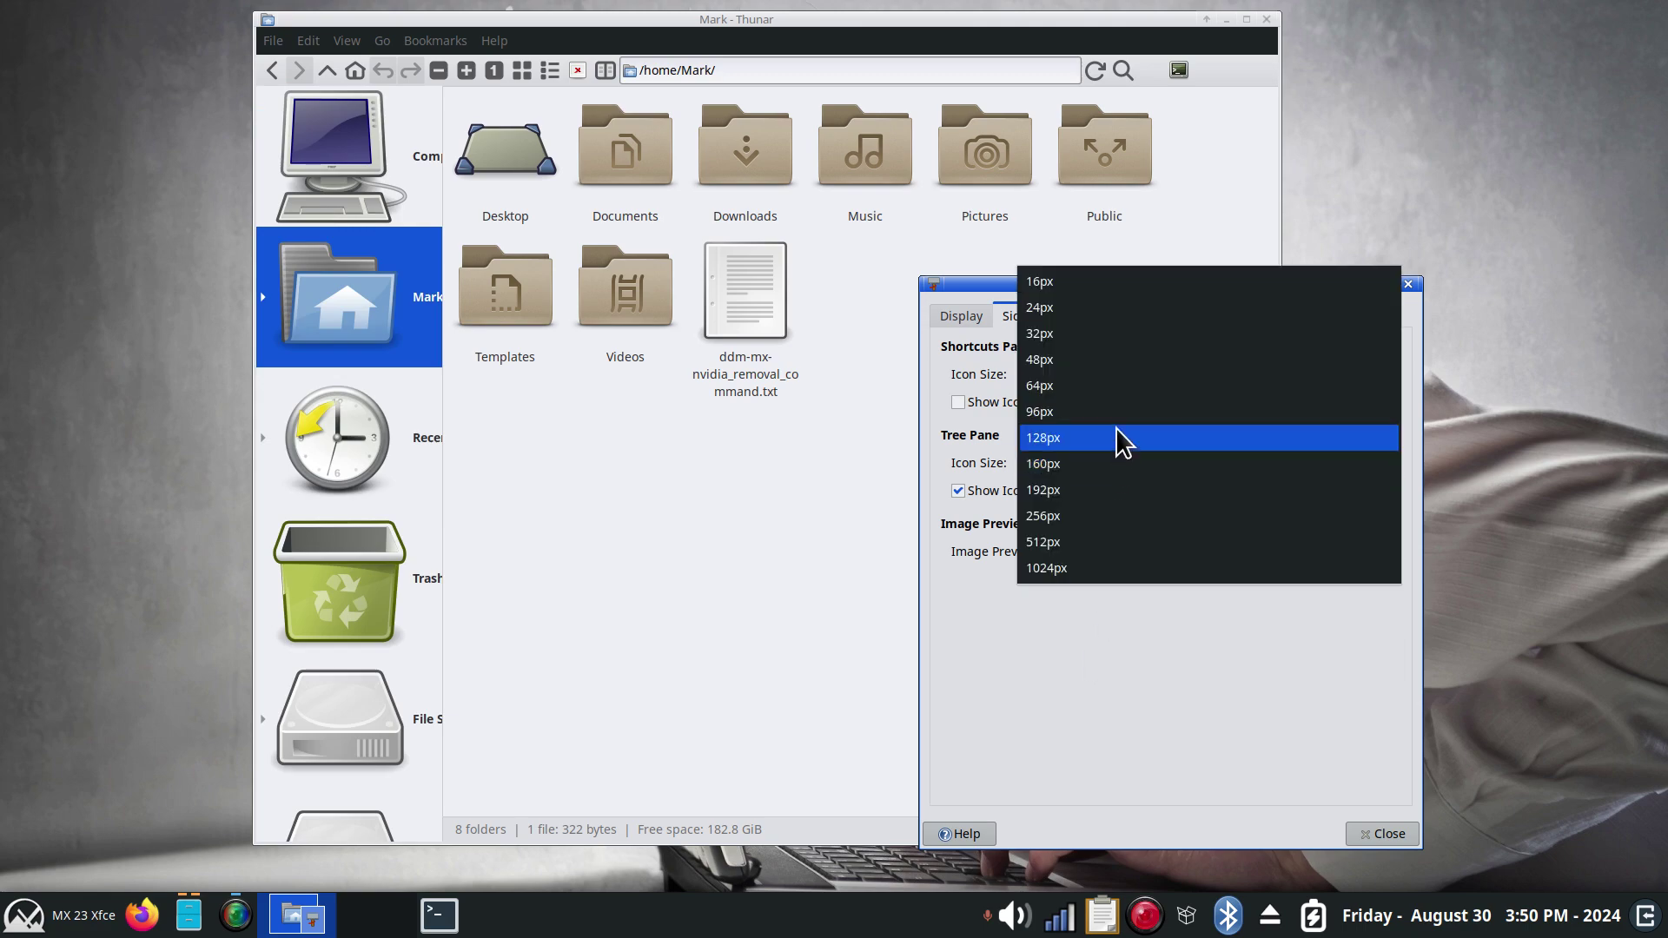
{"action": "left_click", "coordinate": [1117, 360]}
{"action": "left_click", "coordinate": [263, 281]}
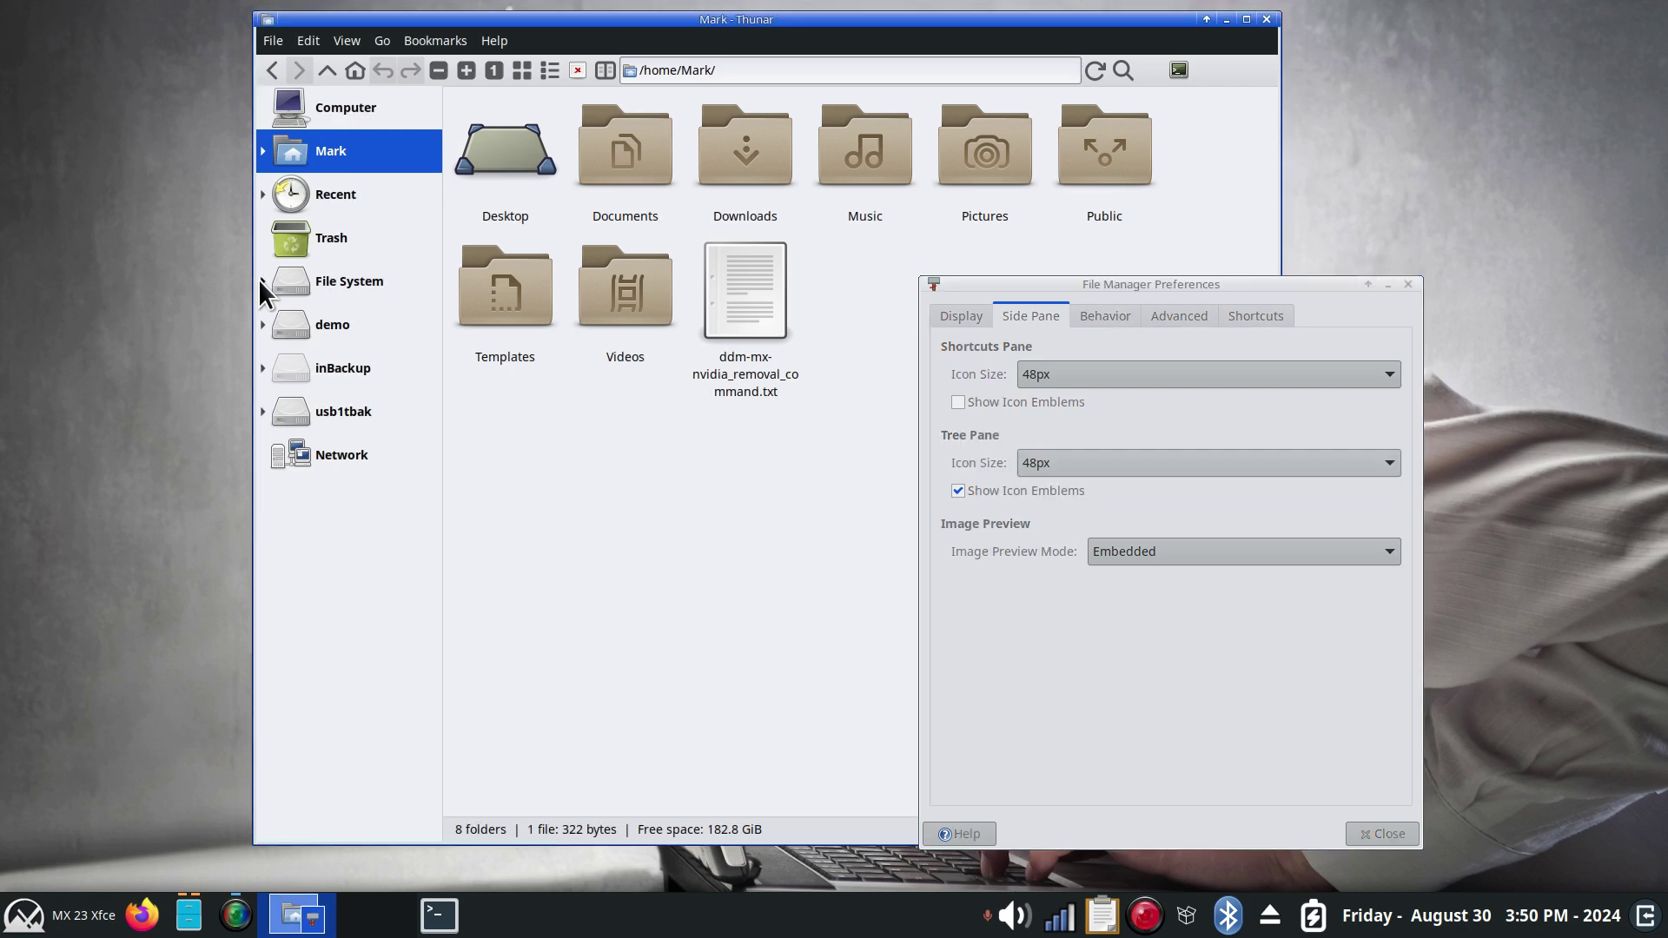
{"action": "left_click", "coordinate": [262, 281]}
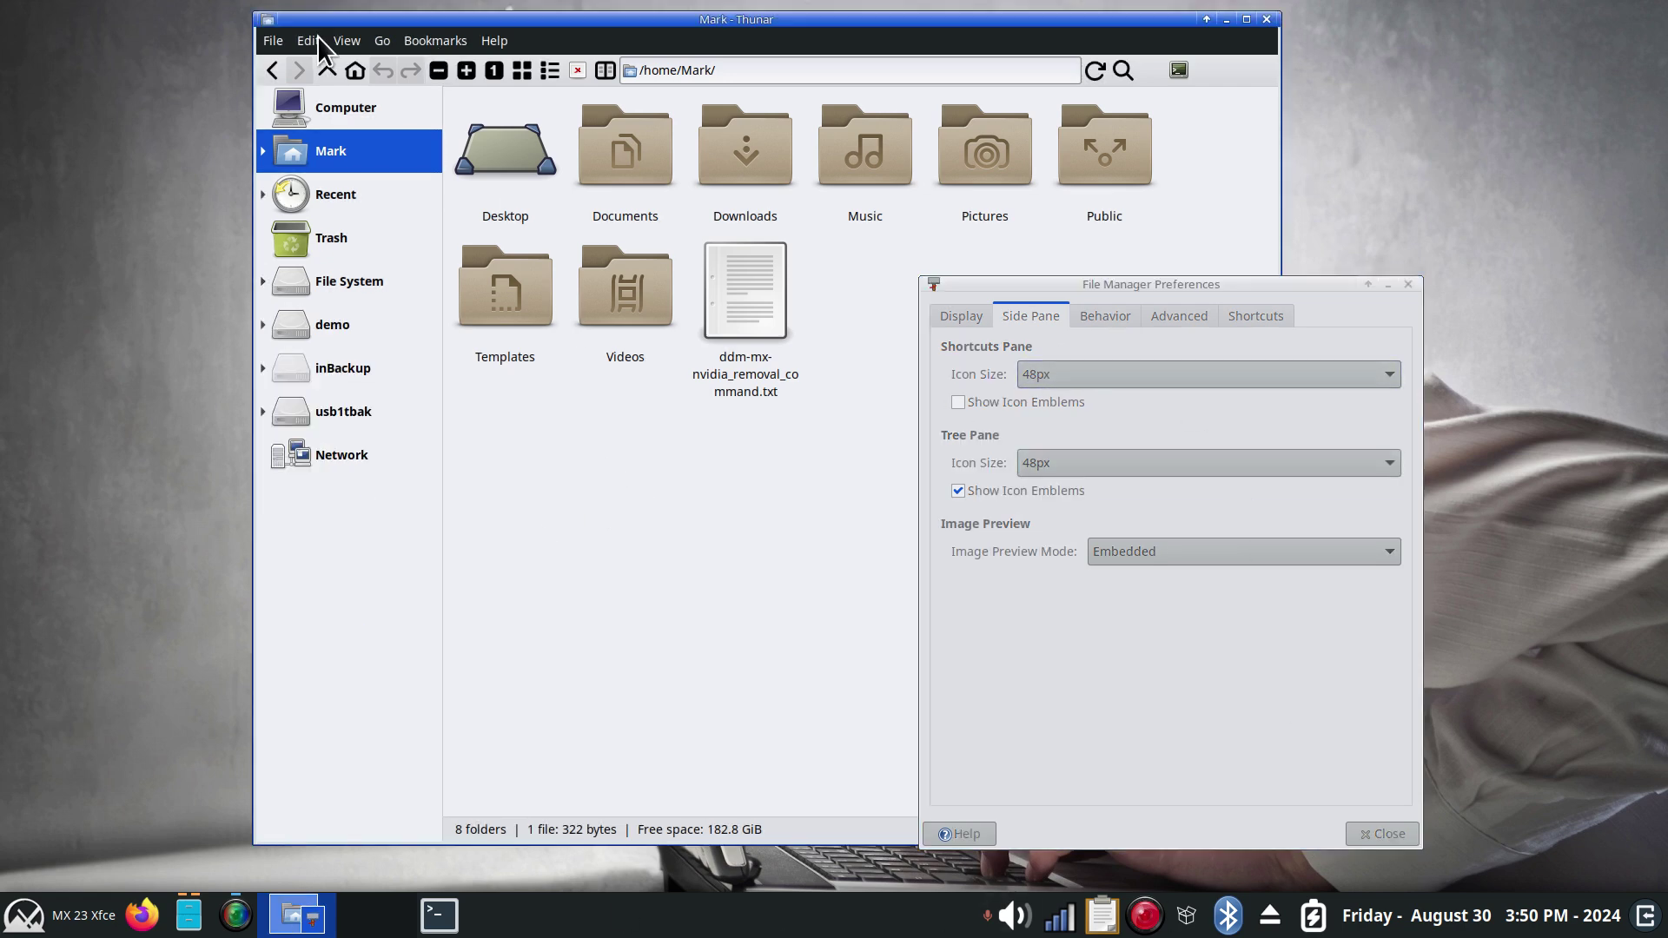
- Switch the side pane back to the Places shortcuts list
{"action": "left_click", "coordinate": [346, 41]}
{"action": "mouse_move", "coordinate": [440, 156]}
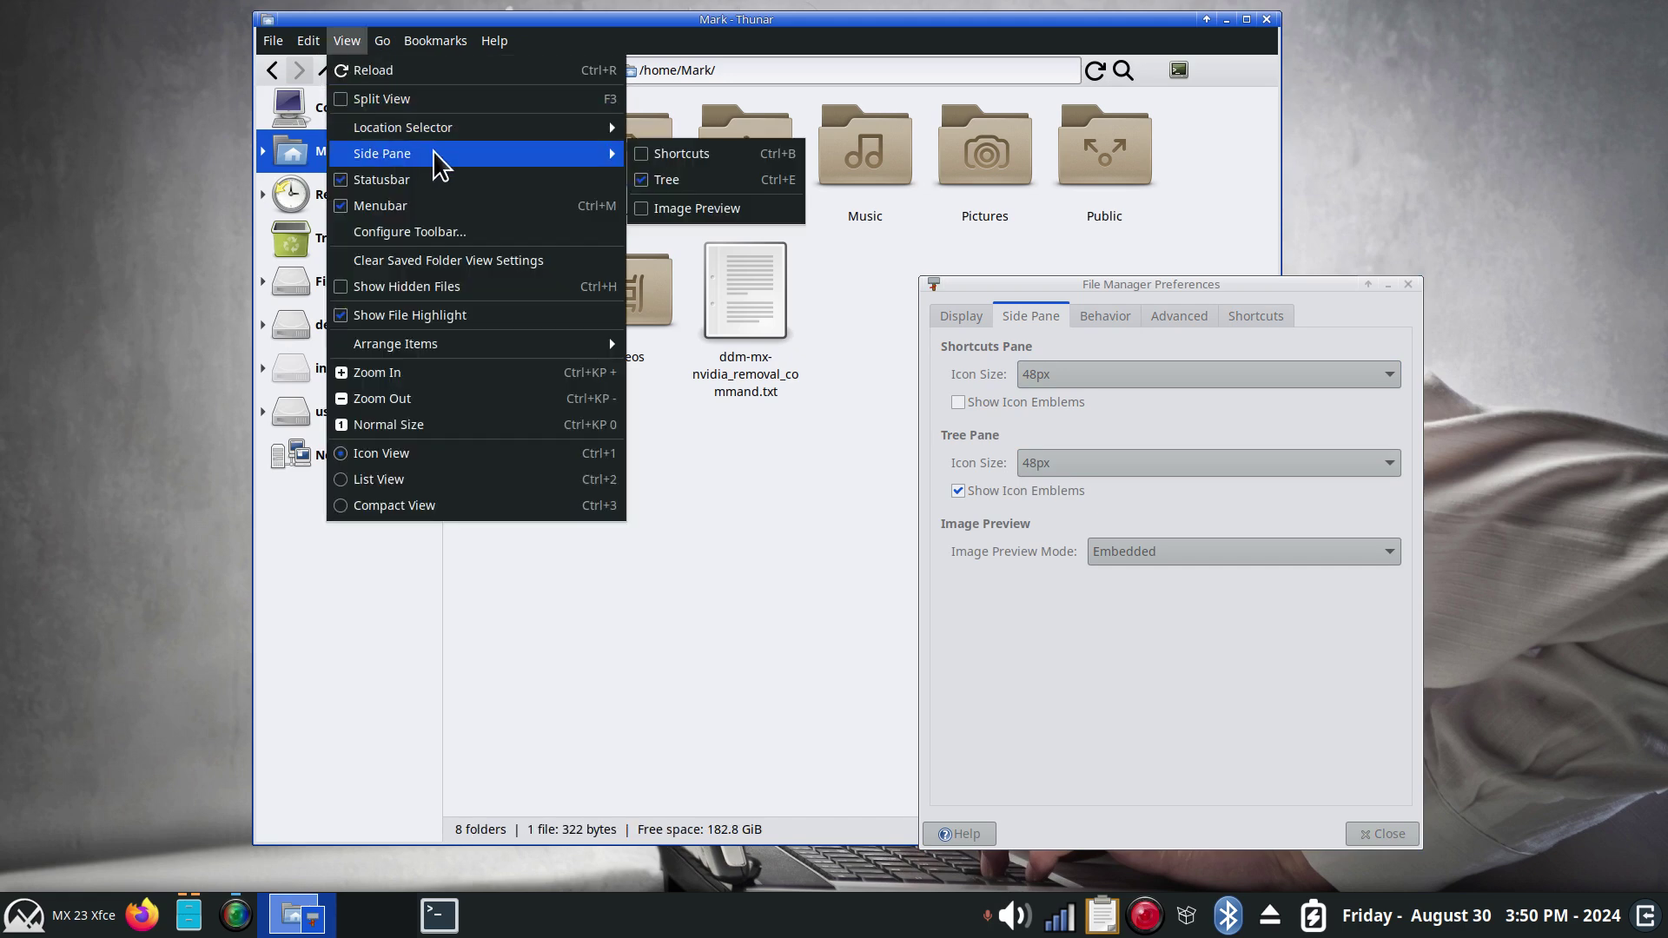
{"action": "left_click", "coordinate": [723, 159]}
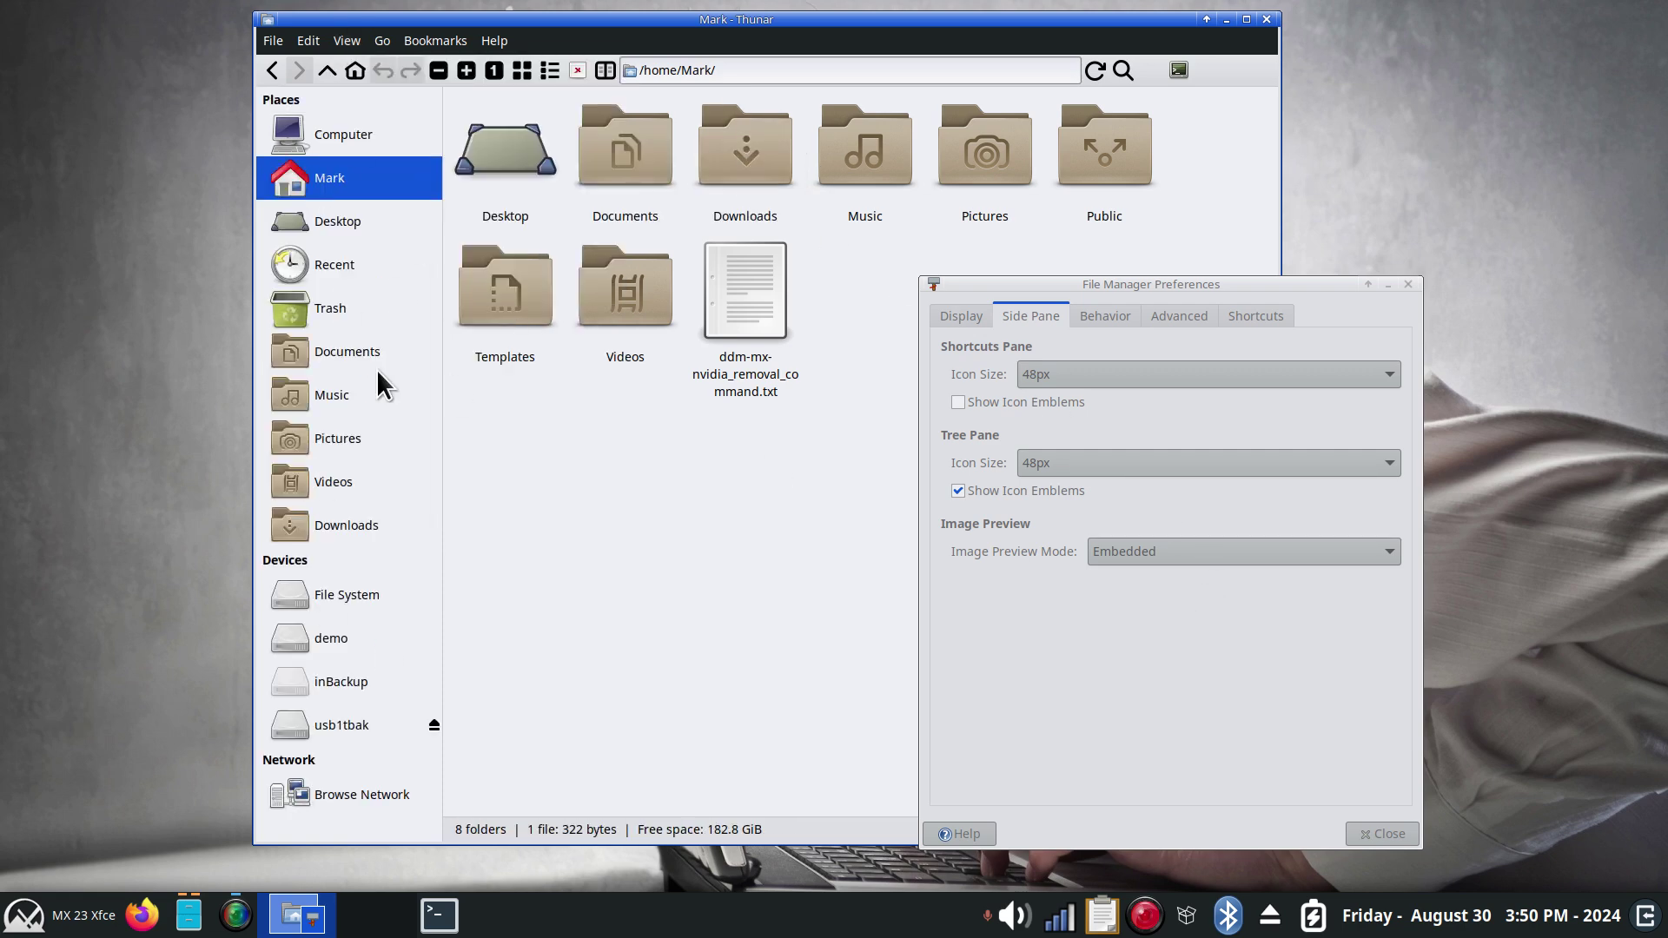
- Display the Behavior preferences, with double-click activation, and move the dialog up and left
{"action": "left_click", "coordinate": [1093, 329]}
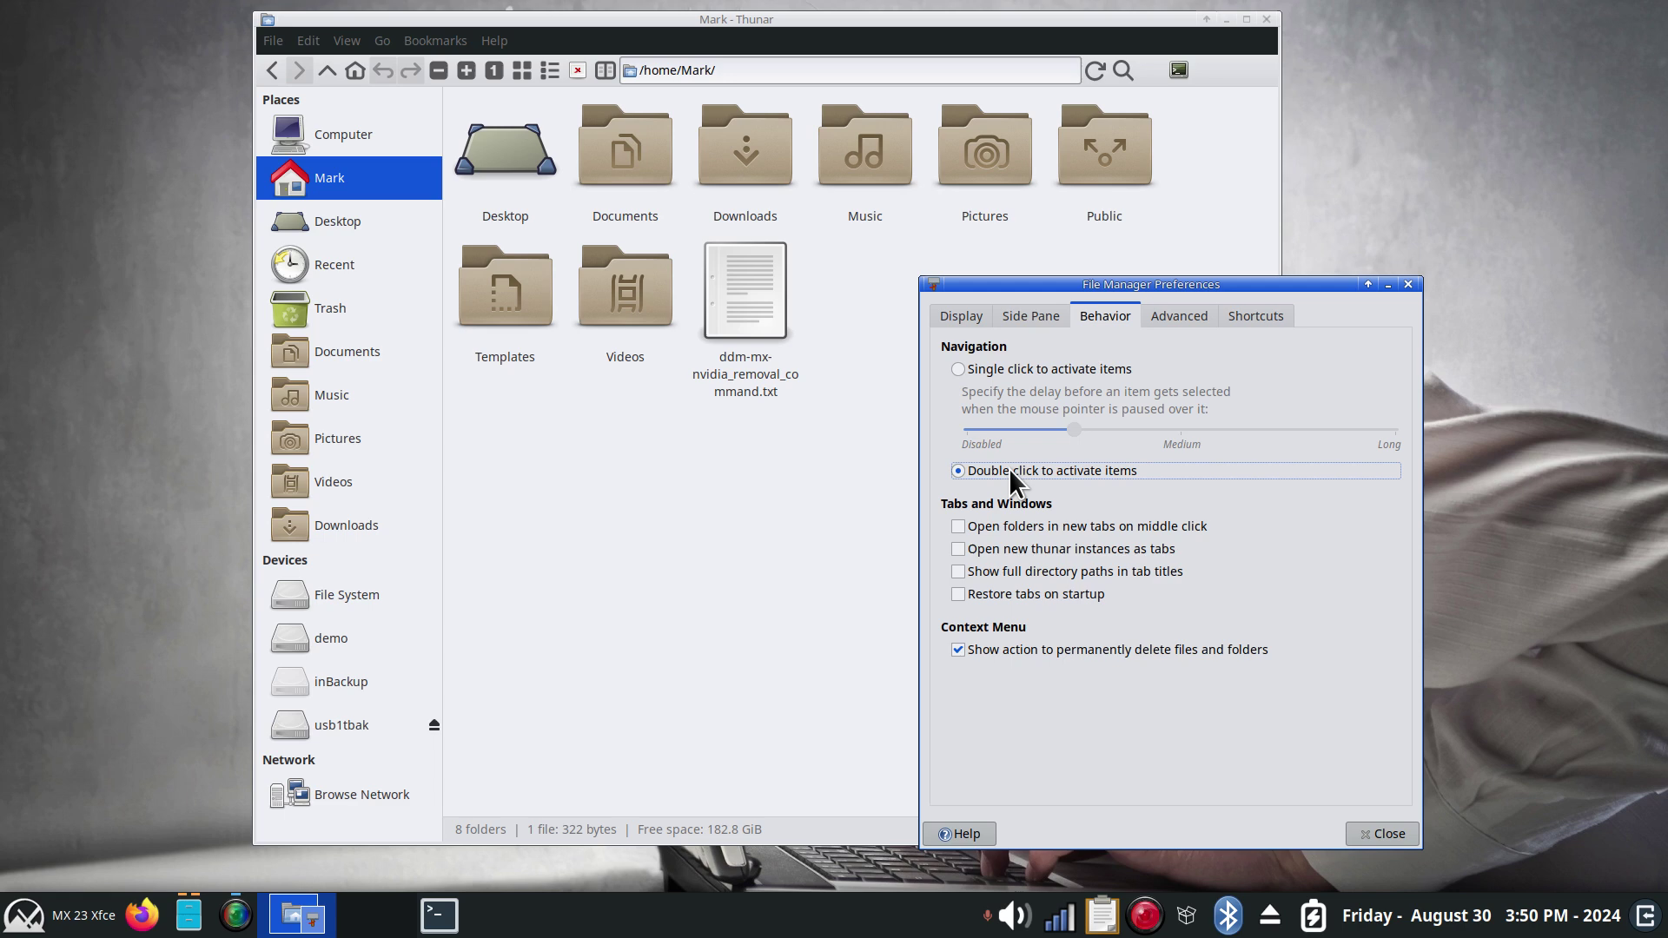
{"action": "left_click_drag", "start_coordinate": [1074, 279], "coordinate": [967, 238]}
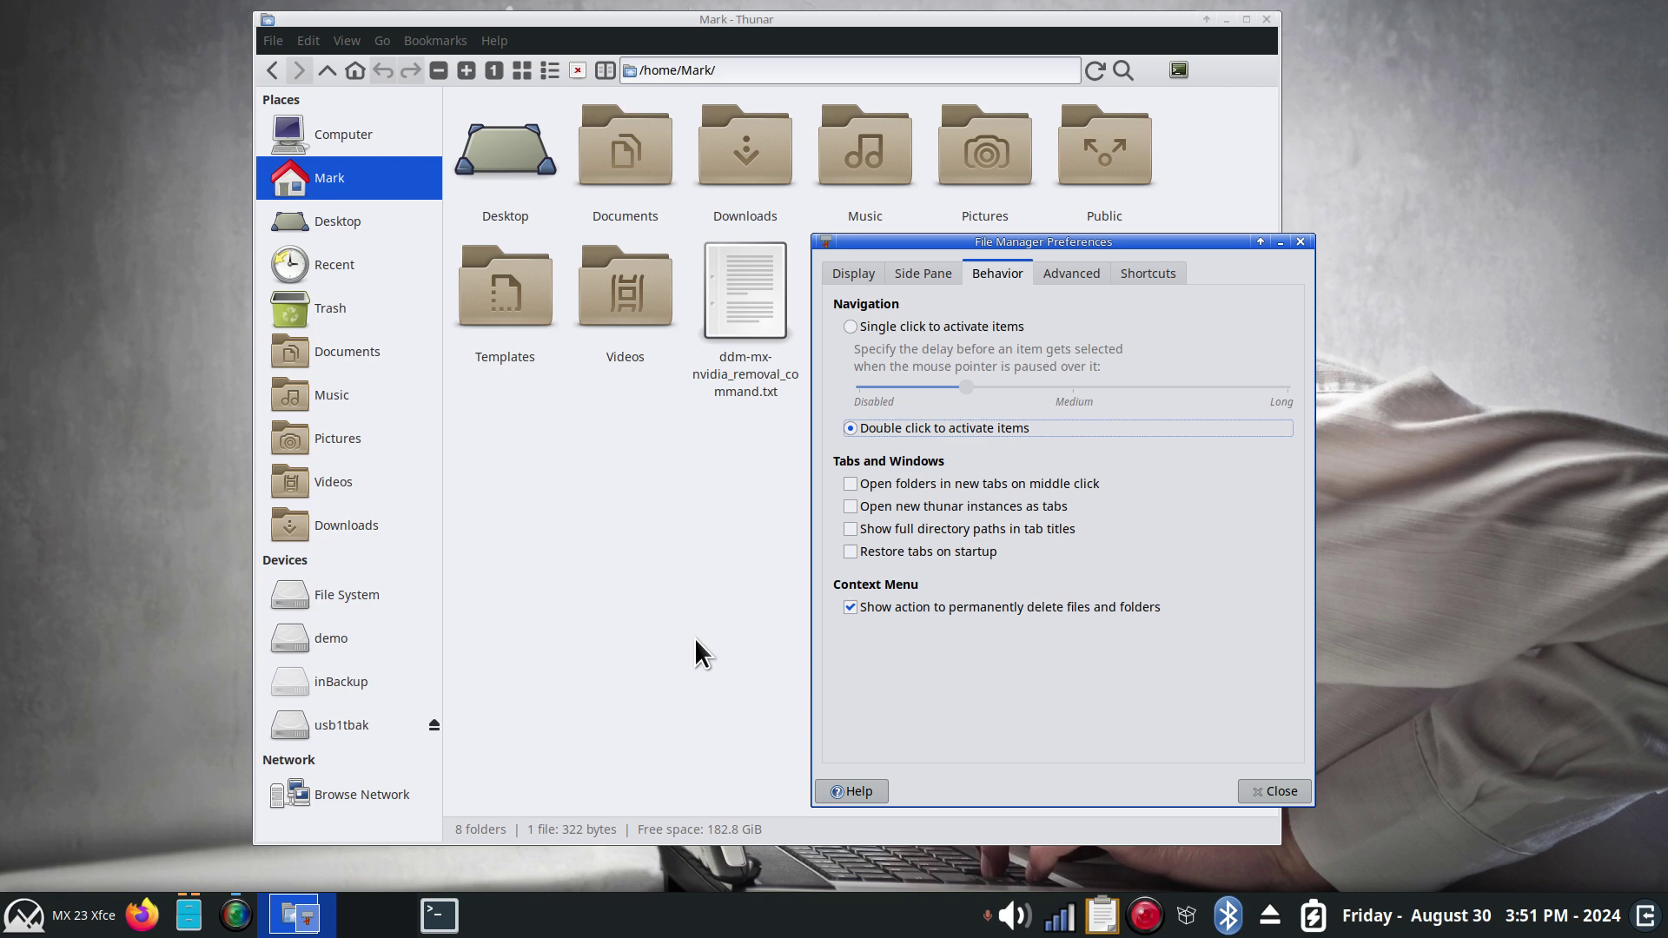
- Show Thunar's Advanced preferences and check the shell scripts warning
{"action": "left_click", "coordinate": [1076, 276]}
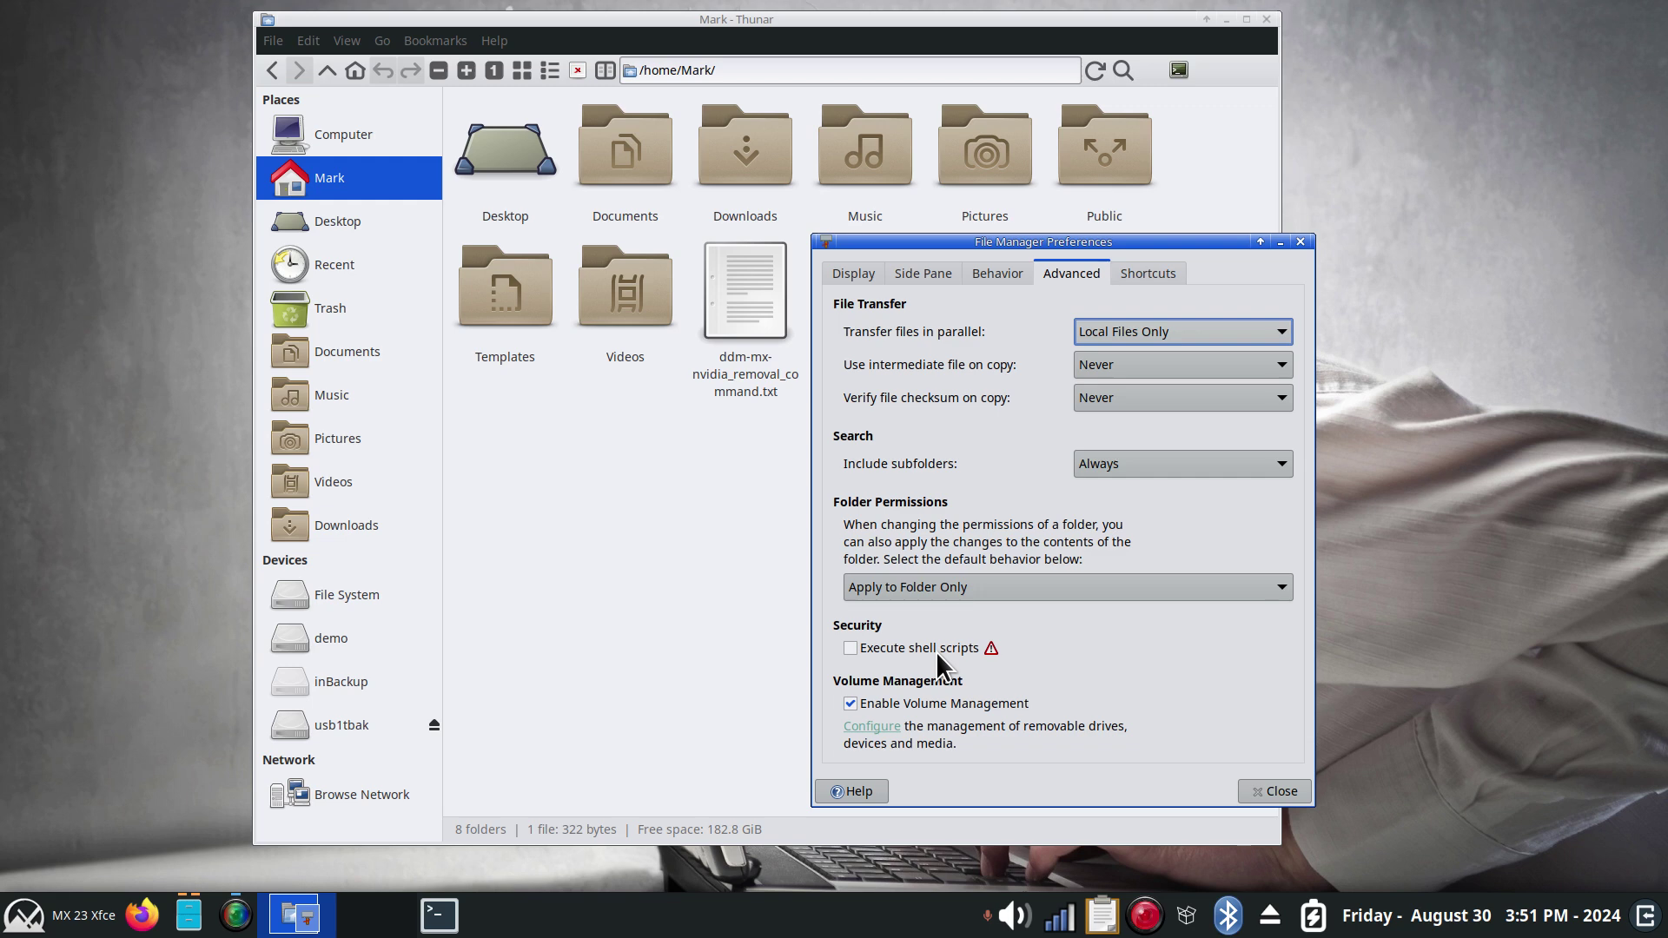
{"action": "mouse_move", "coordinate": [993, 654]}
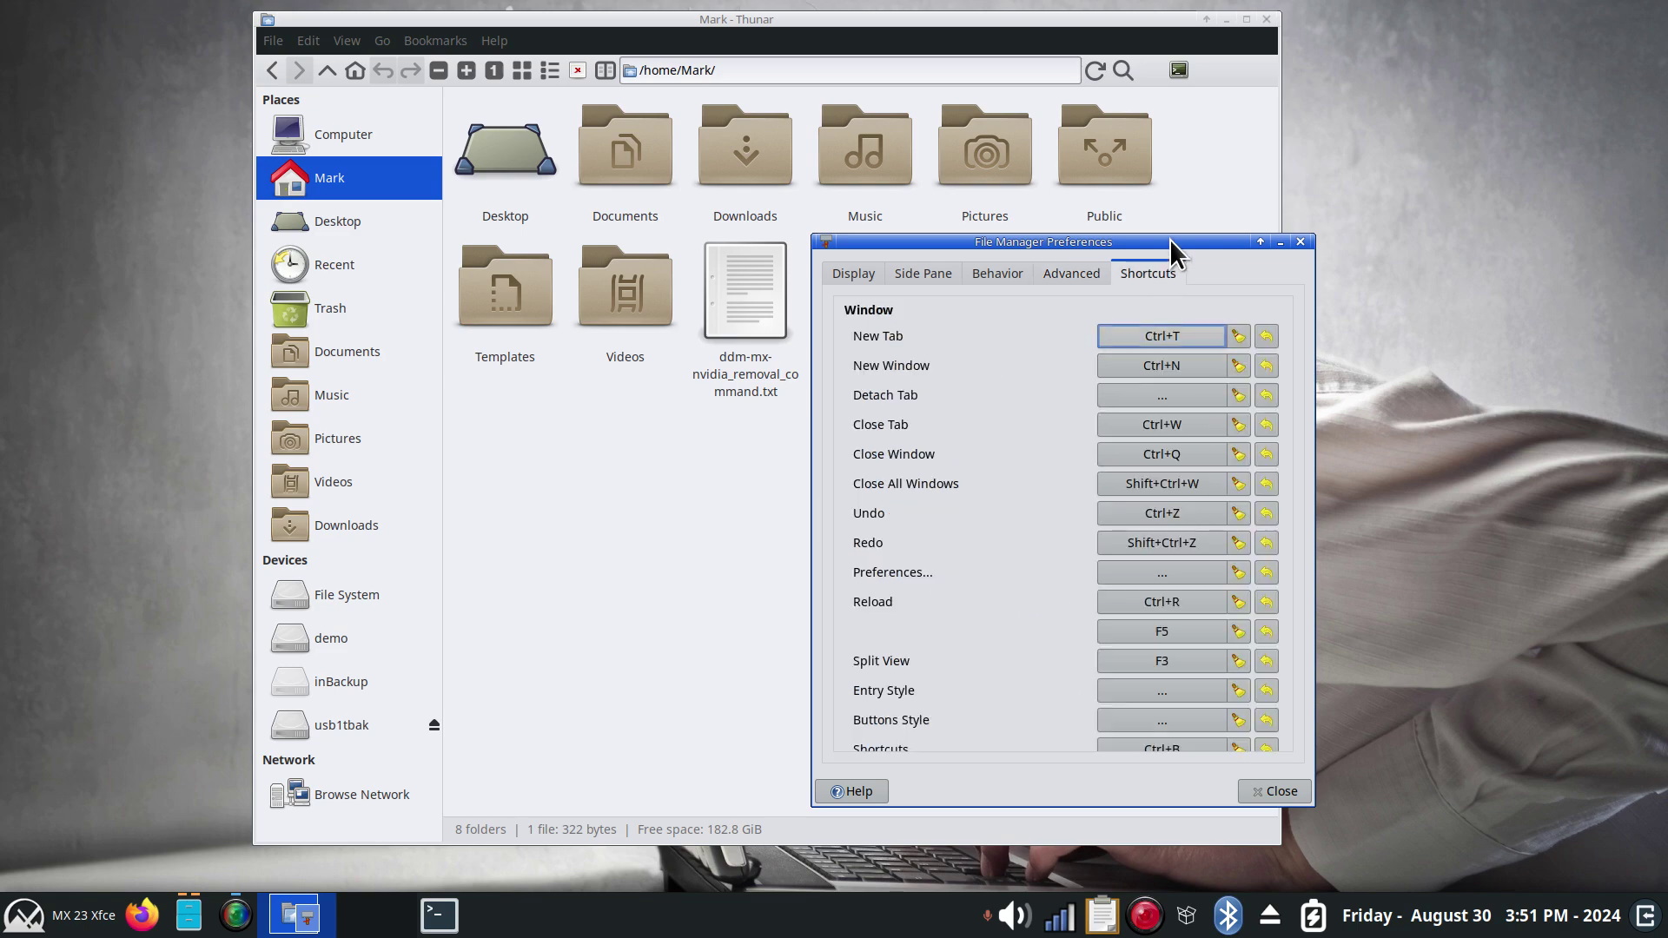
{"action": "left_click_drag", "start_coordinate": [1169, 238], "coordinate": [1382, 193]}
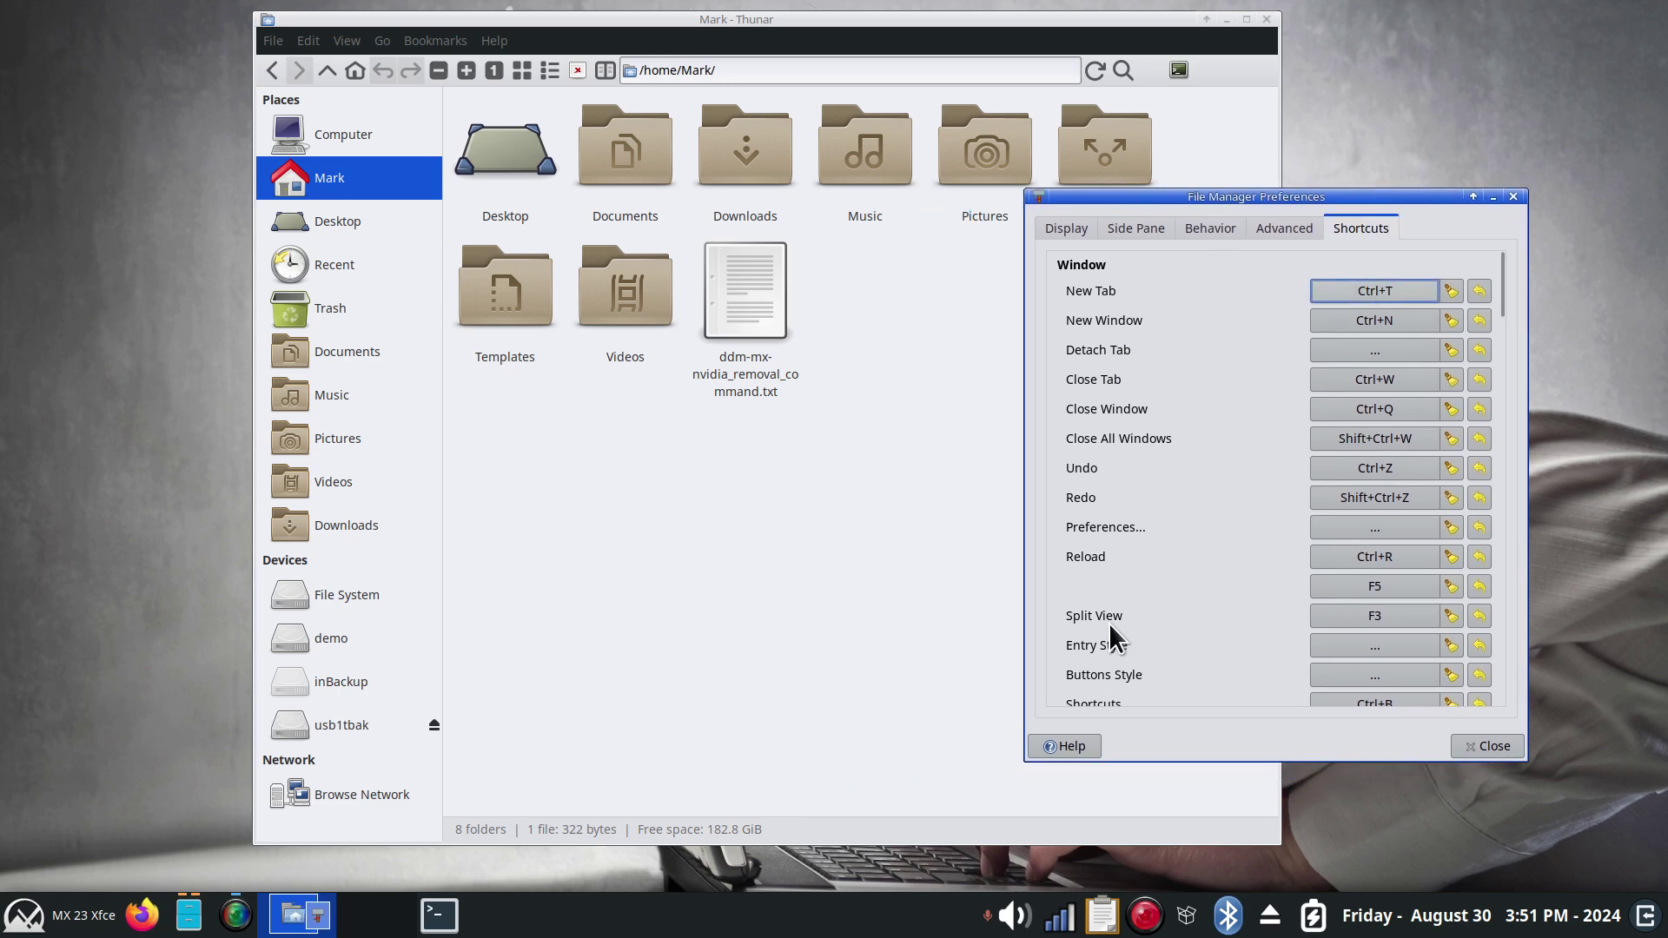
{"action": "left_click", "coordinate": [808, 450]}
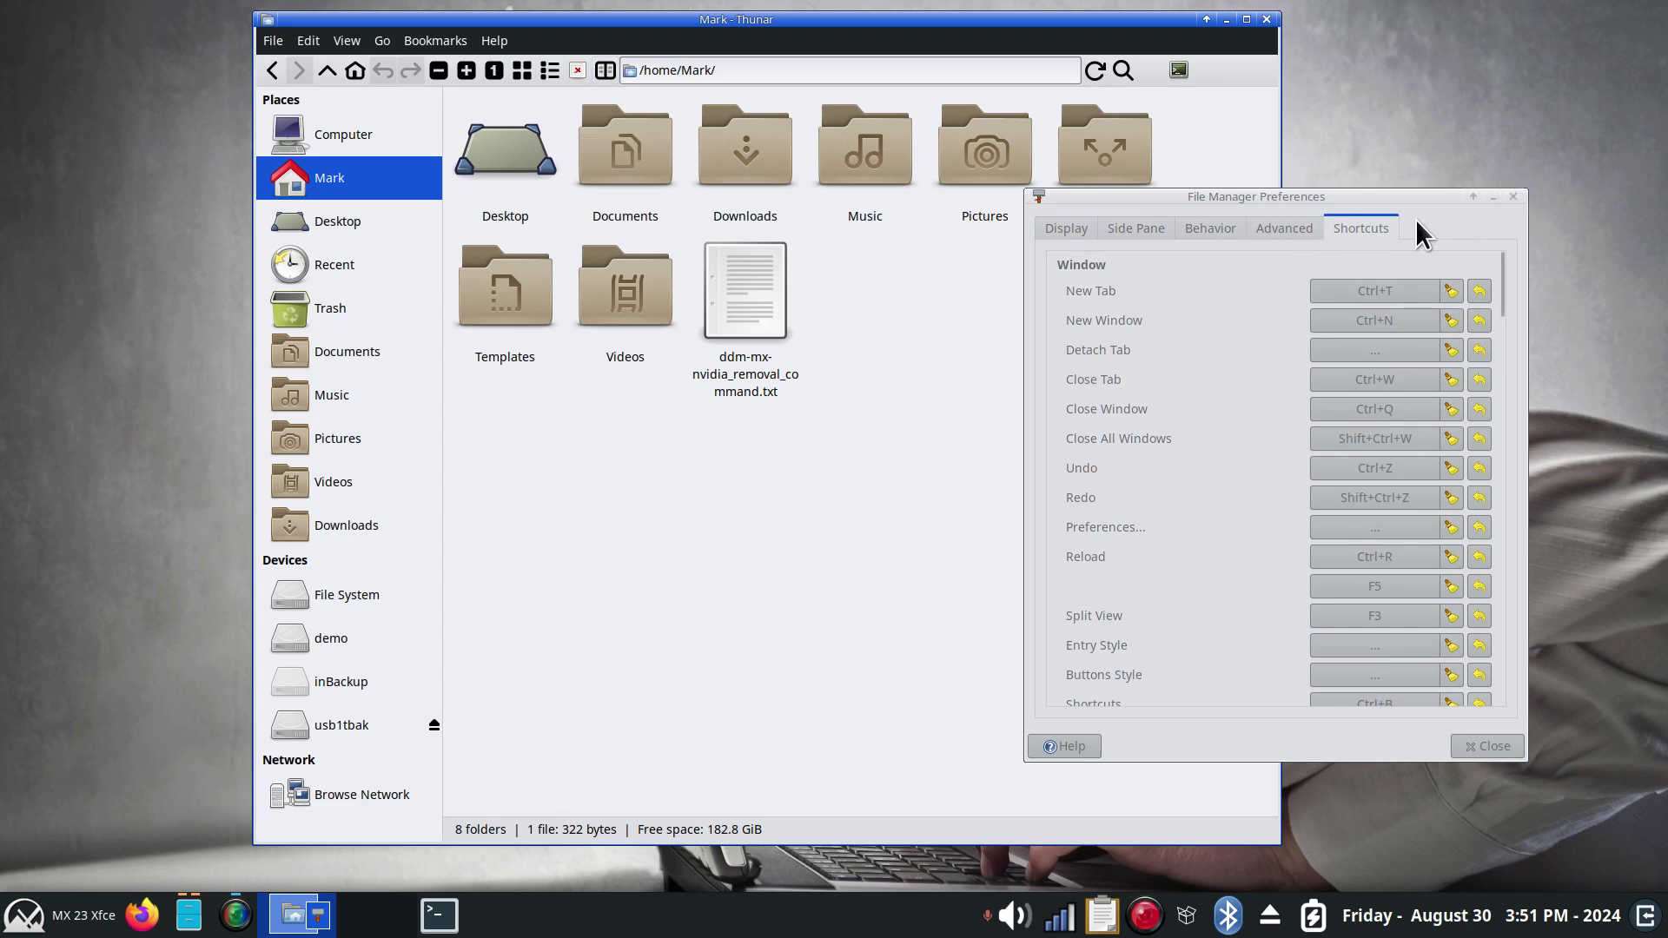
- Close Preferences and split the home folder view into two panes
{"action": "left_click", "coordinate": [1516, 196]}
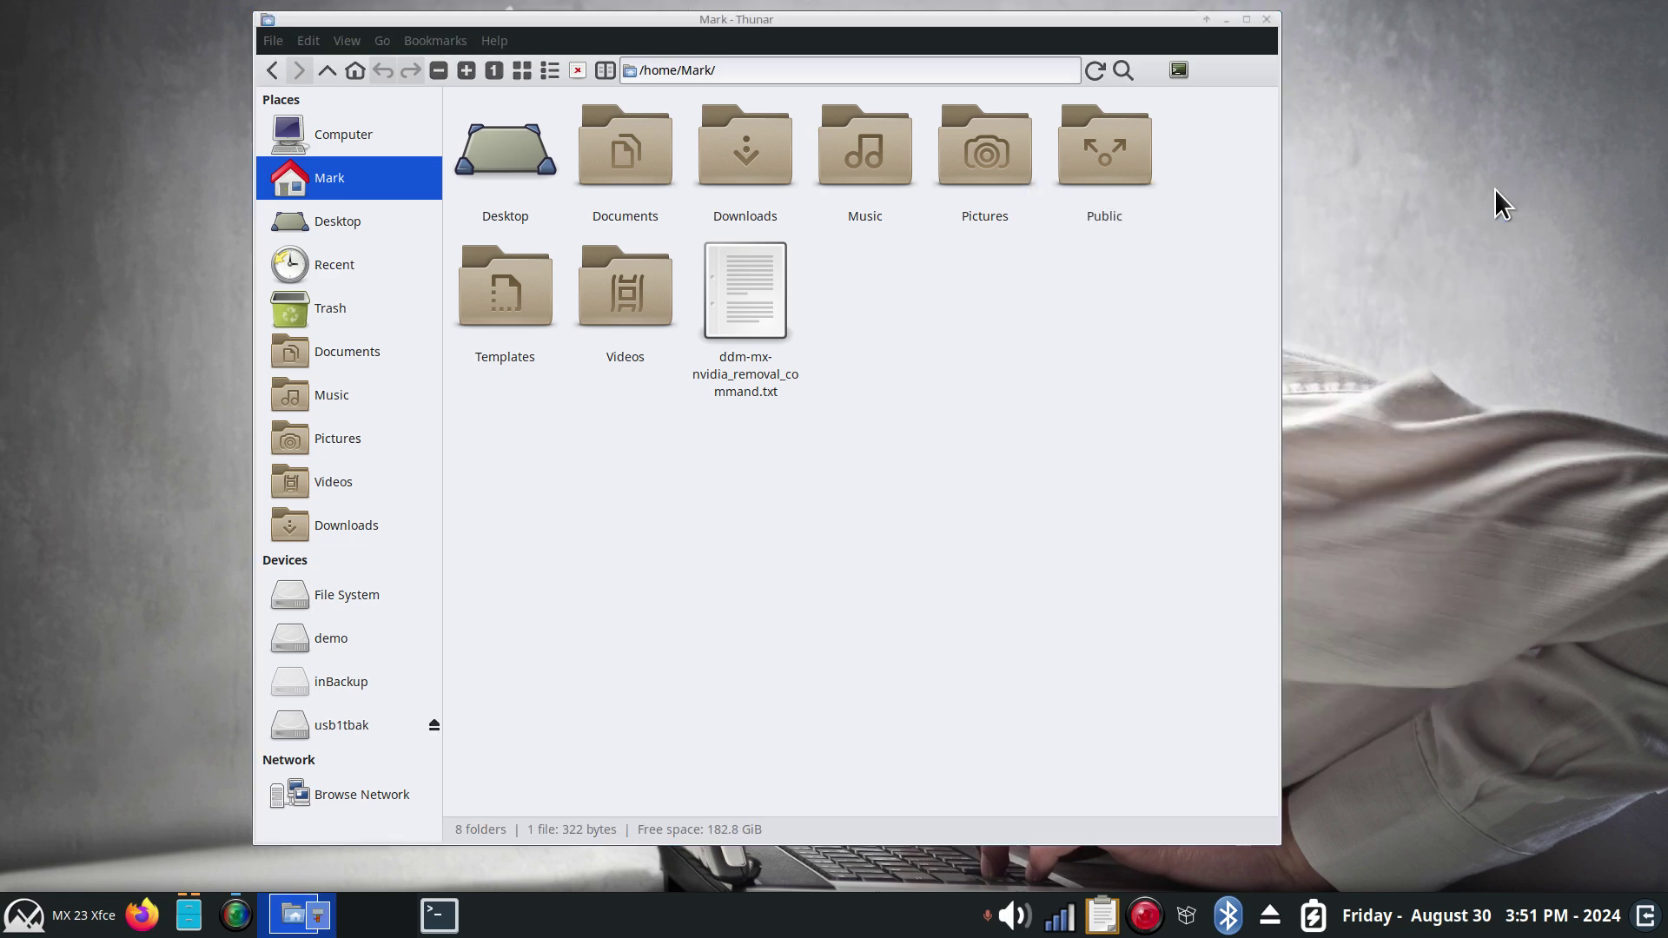
{"action": "left_click", "coordinate": [603, 69]}
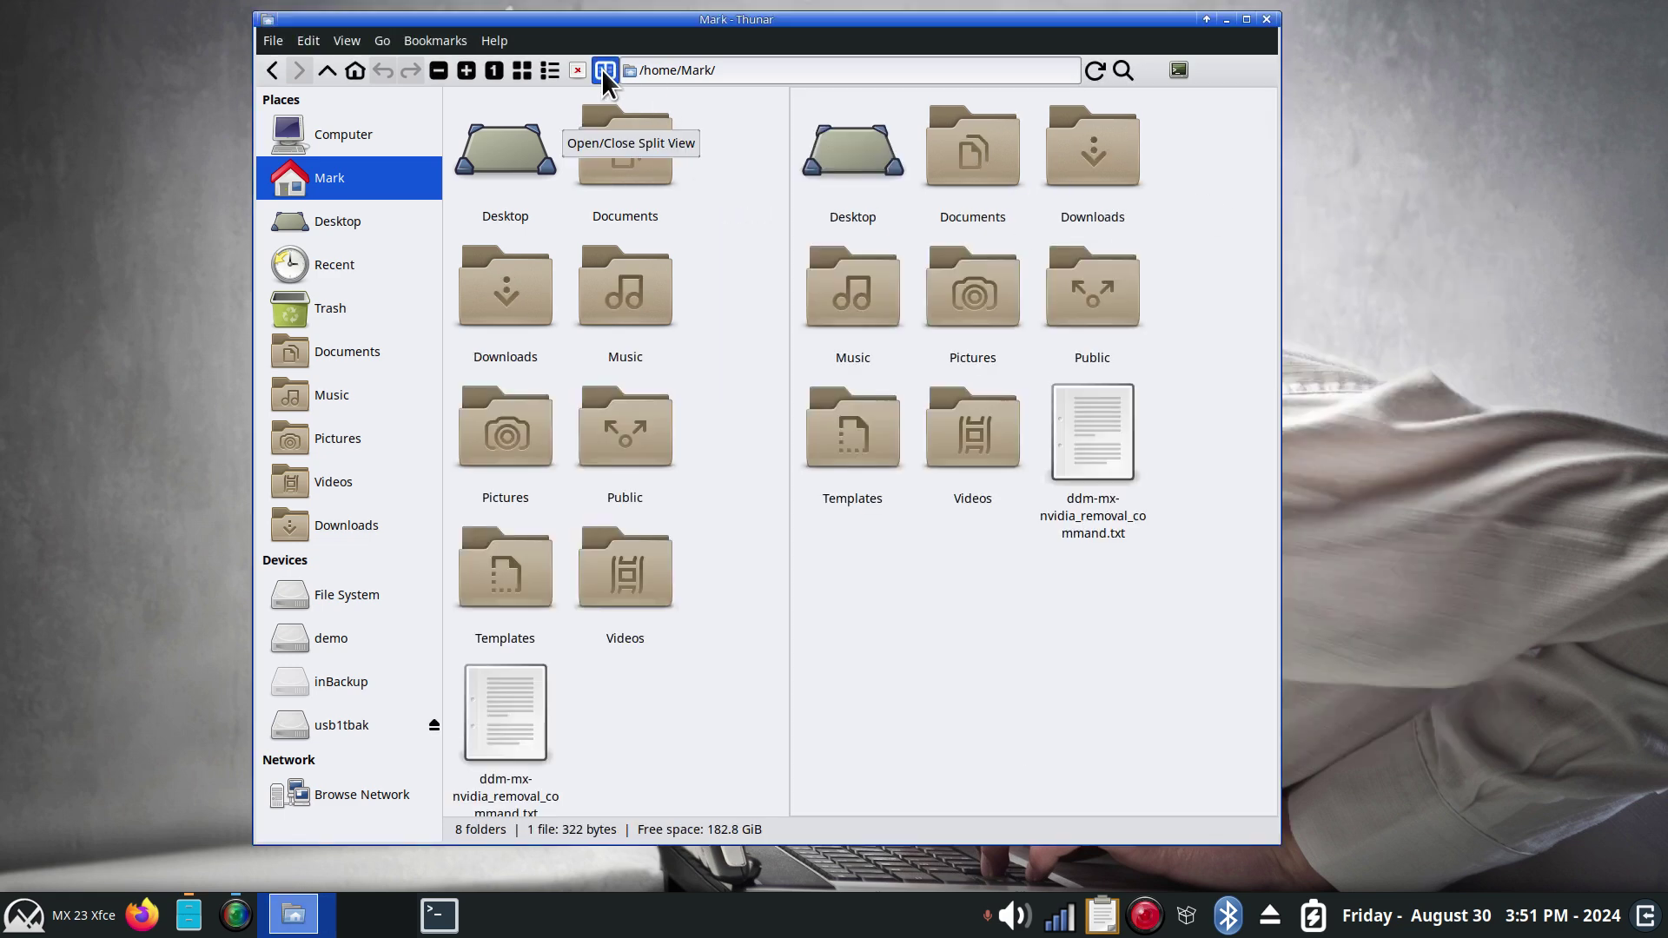
{"action": "key", "text": "F3"}
{"action": "key", "text": "F3"}
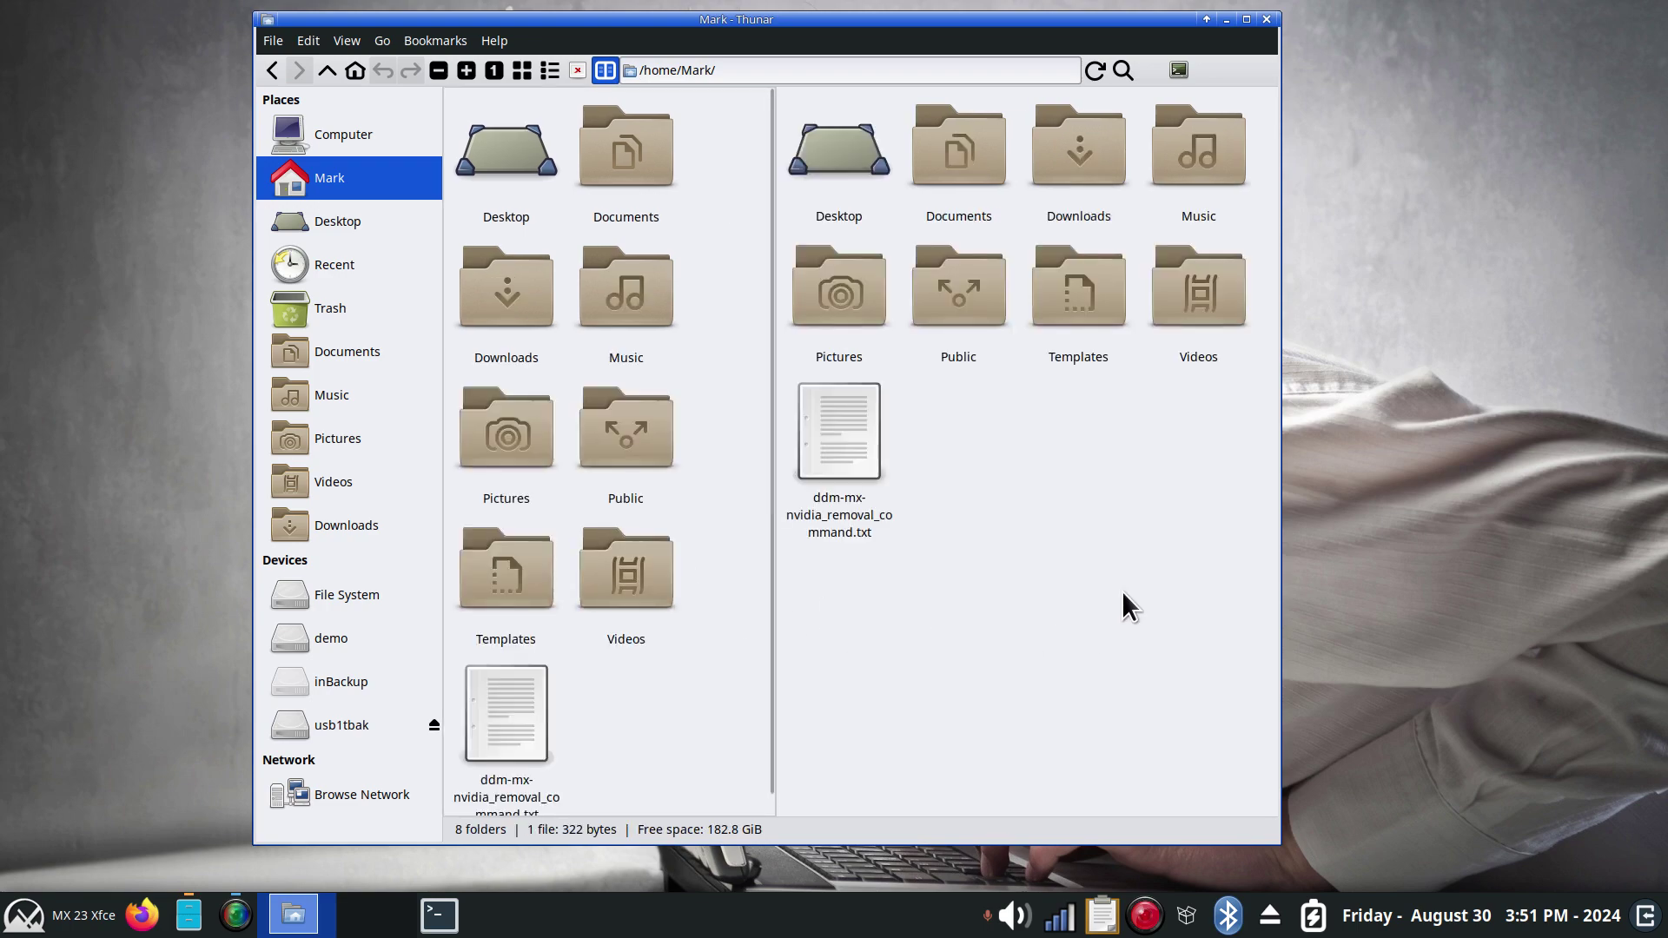
- Maximize and restore the Thunar window twice
{"action": "double_click", "coordinate": [963, 19]}
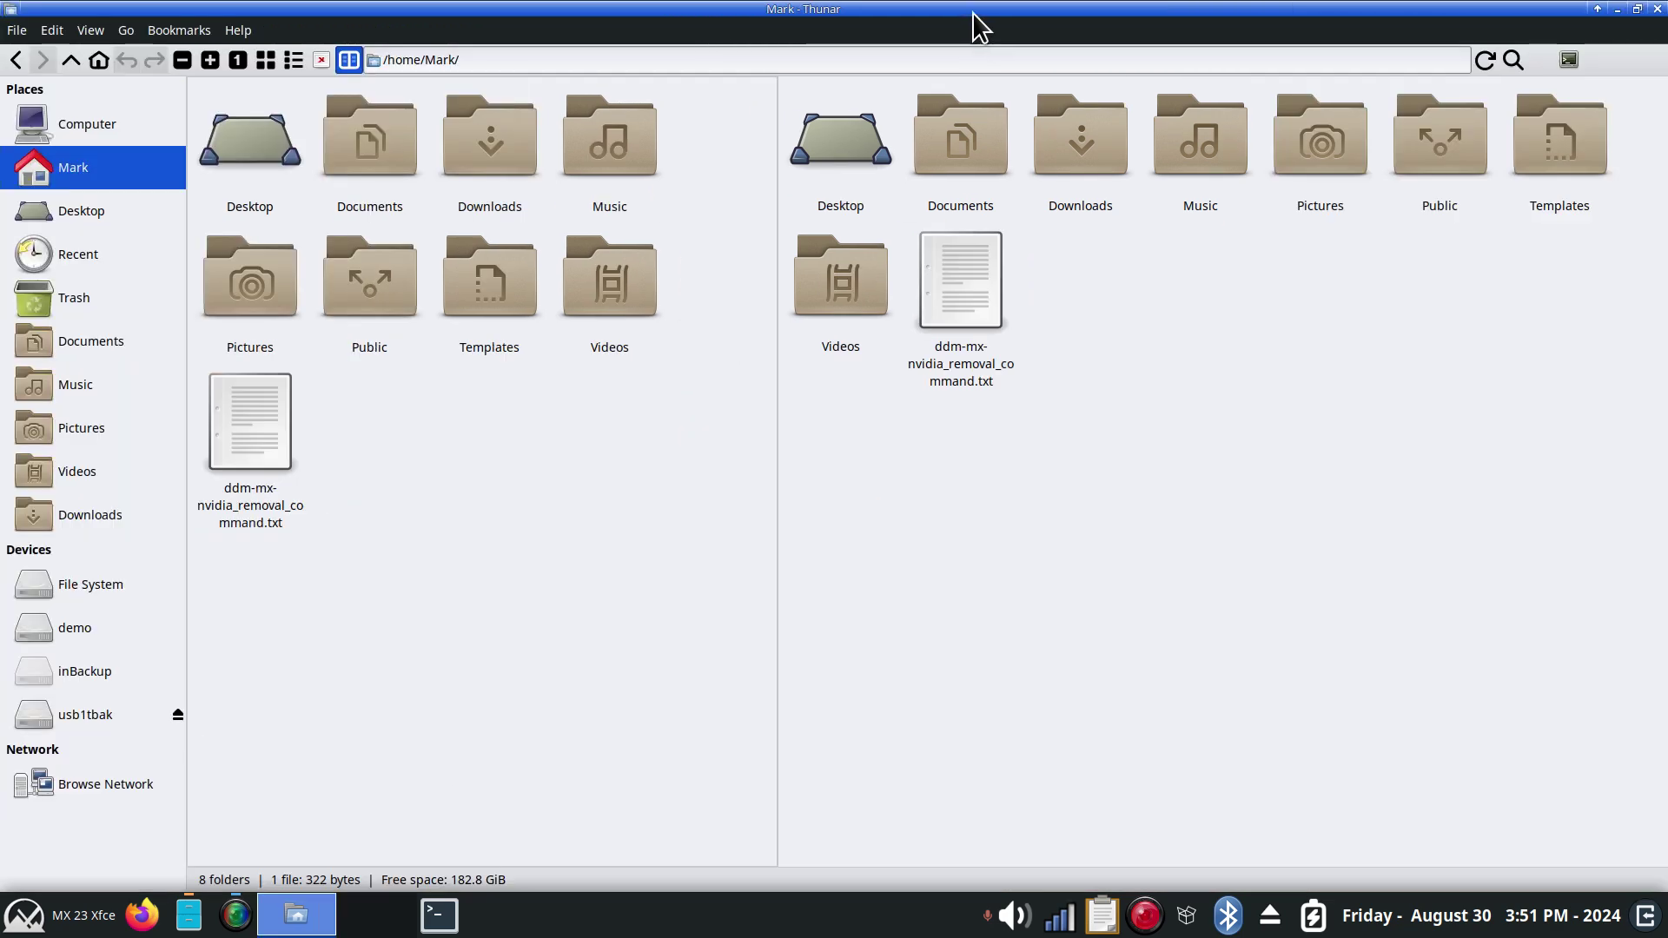
{"action": "double_click", "coordinate": [981, 13]}
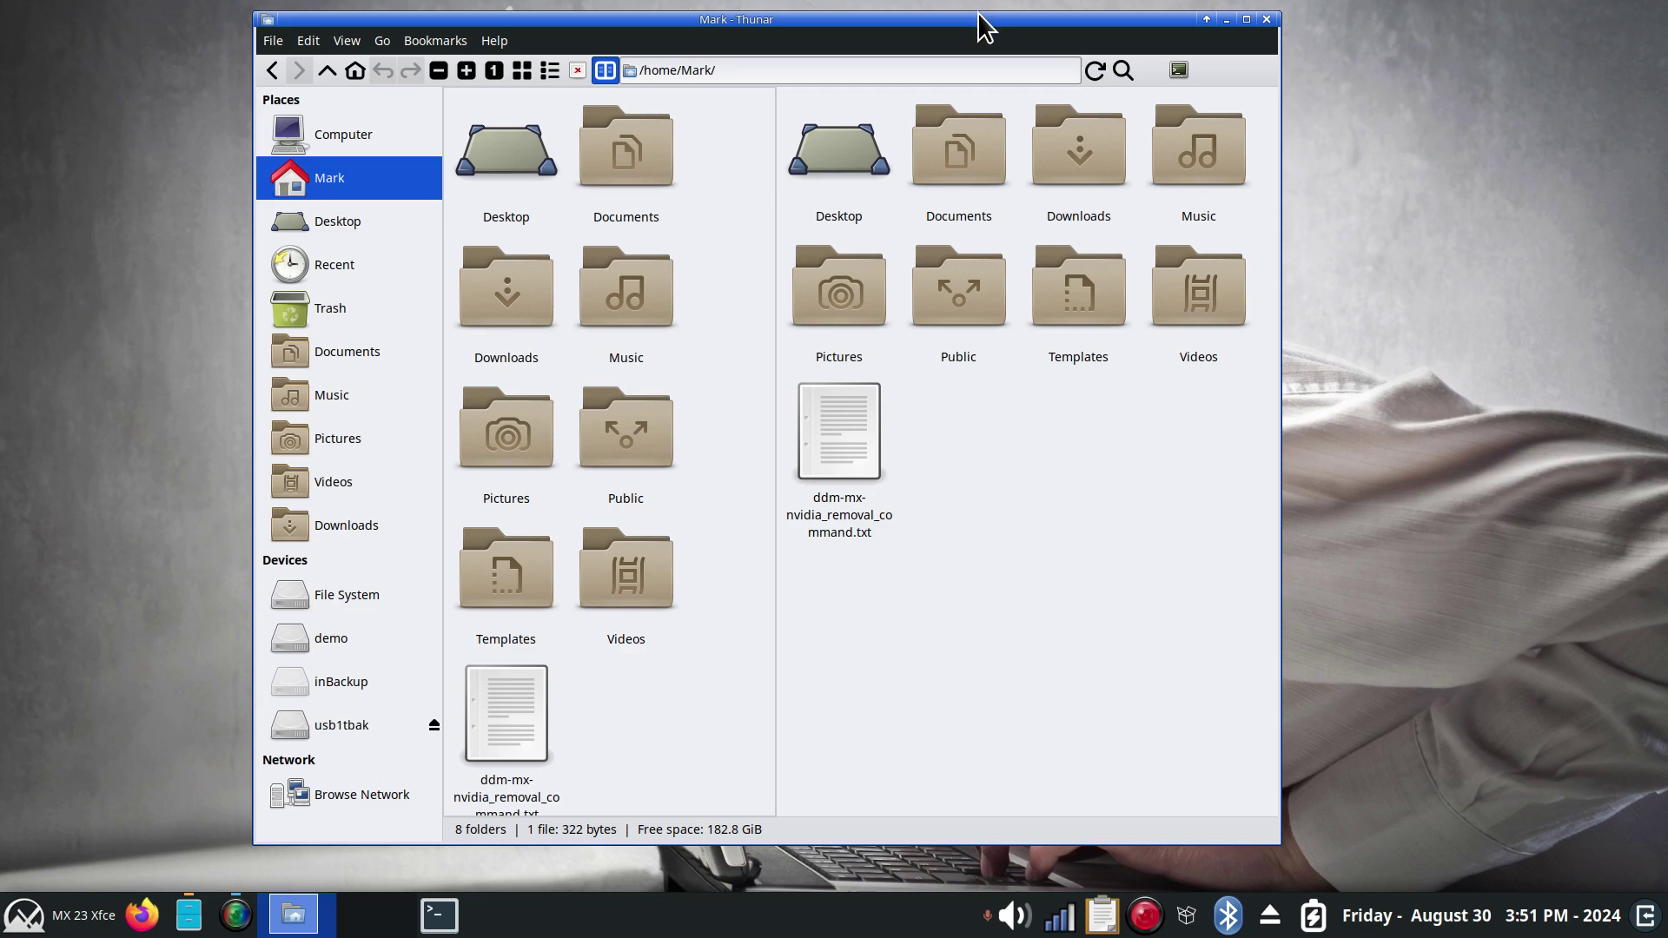
{"action": "left_click", "coordinate": [1246, 19]}
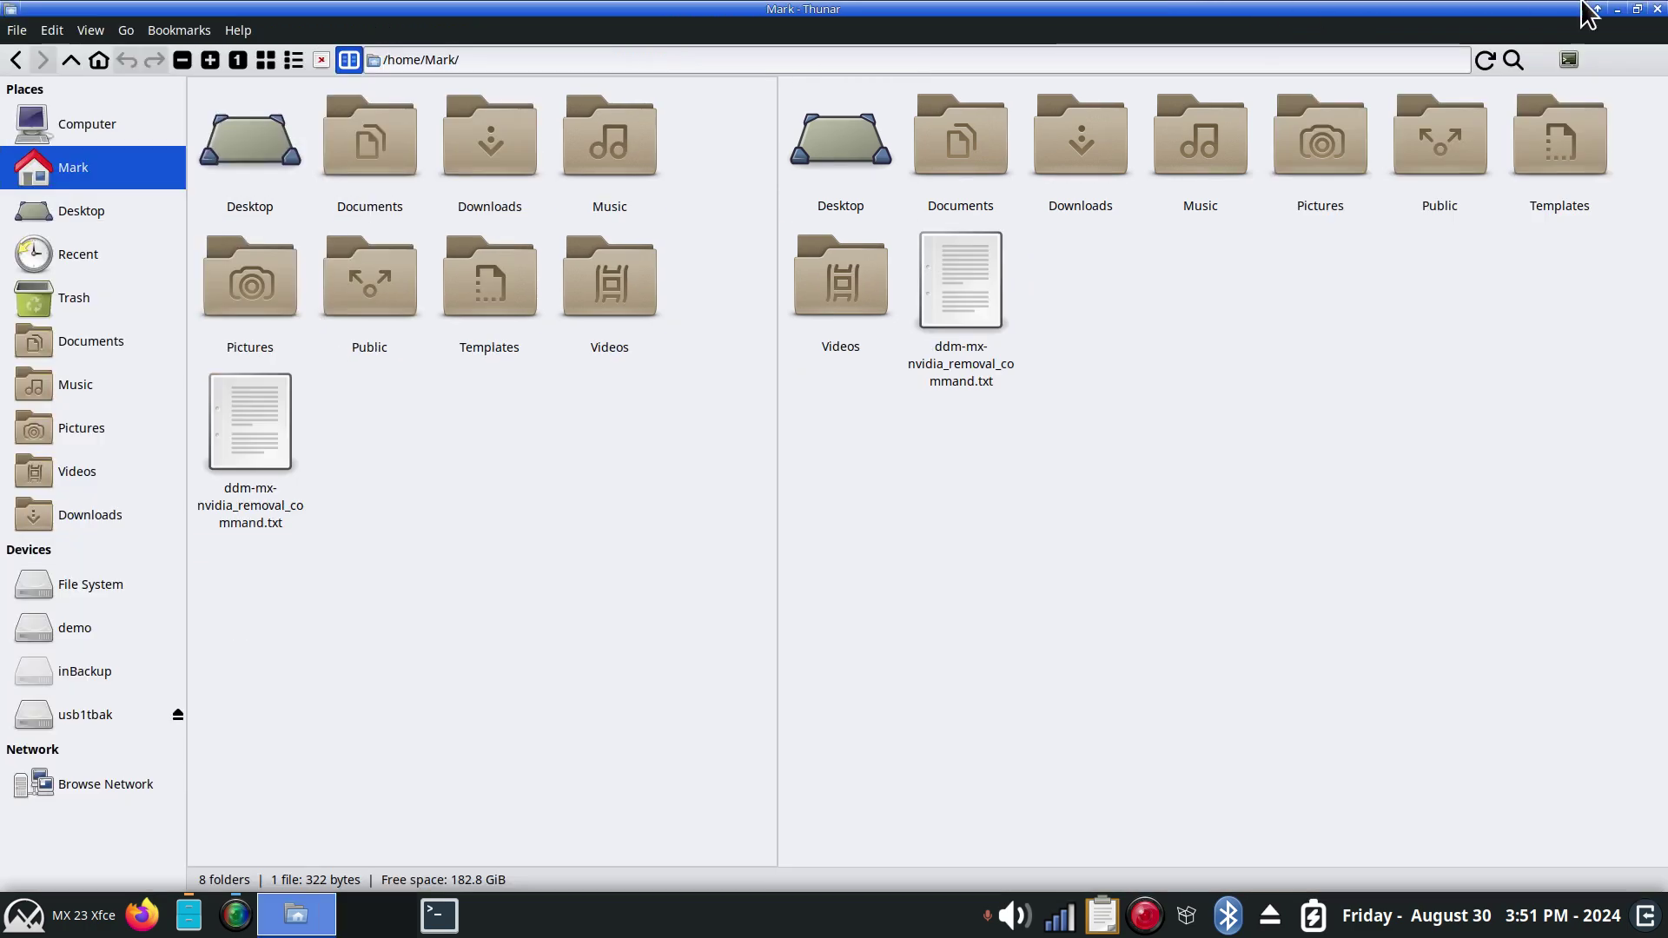
{"action": "left_click", "coordinate": [1639, 12]}
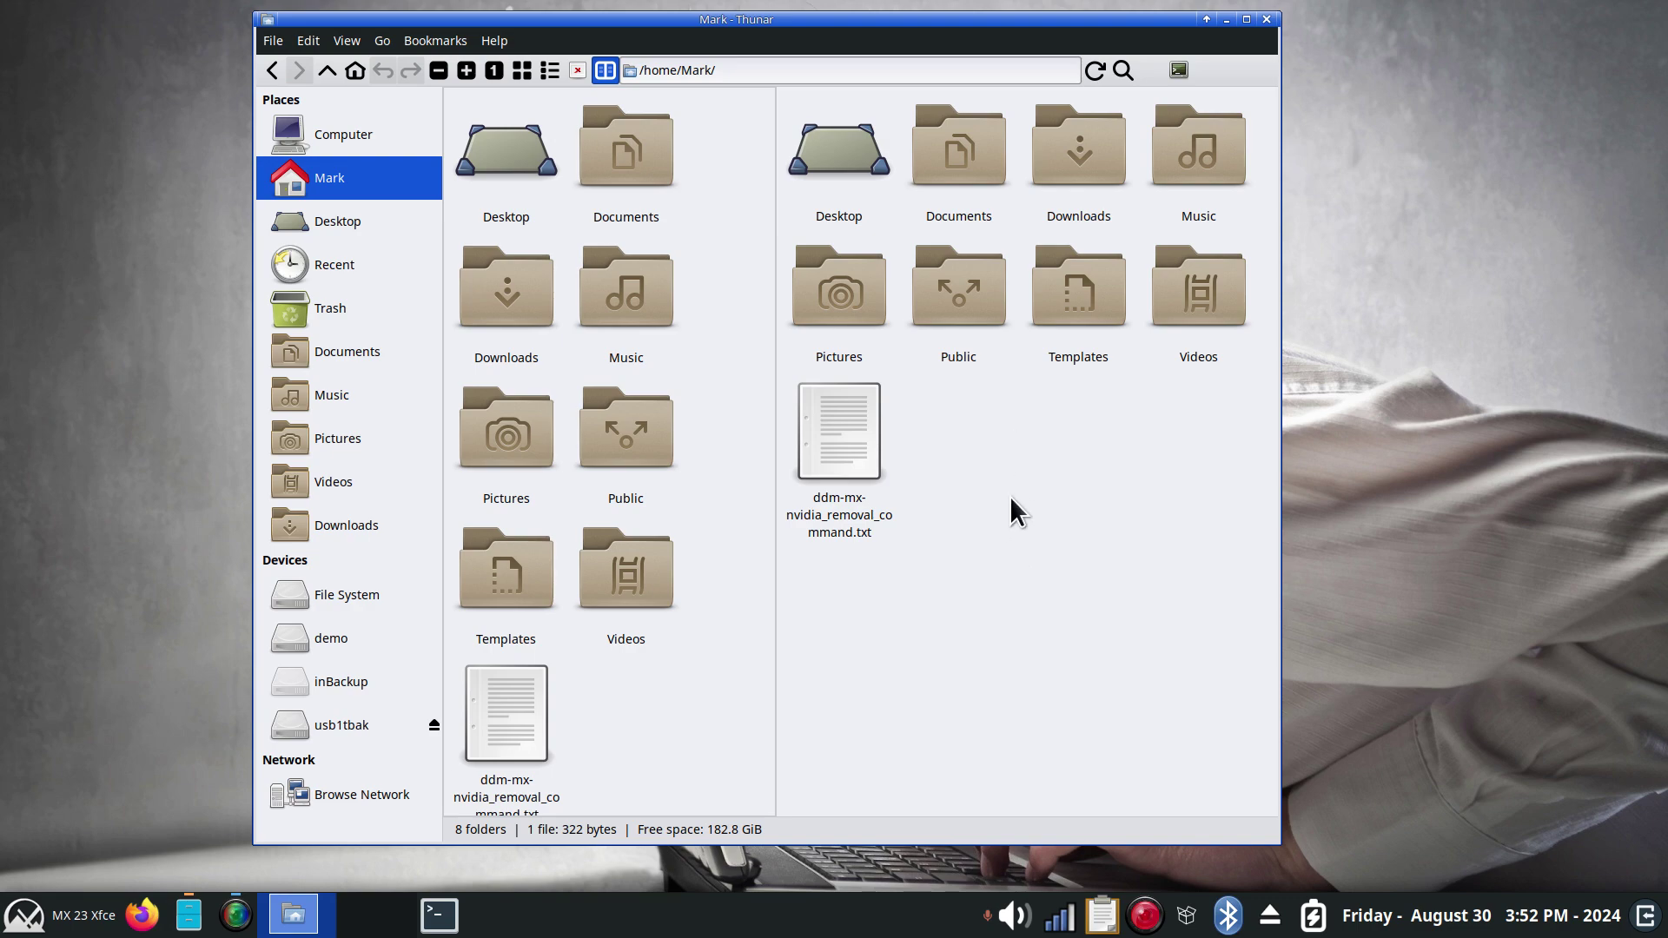
{"action": "scroll", "coordinate": [1010, 497], "scroll_direction": "down", "scroll_amount": 3}
{"action": "scroll", "coordinate": [1009, 497], "scroll_direction": "up", "scroll_amount": 3}
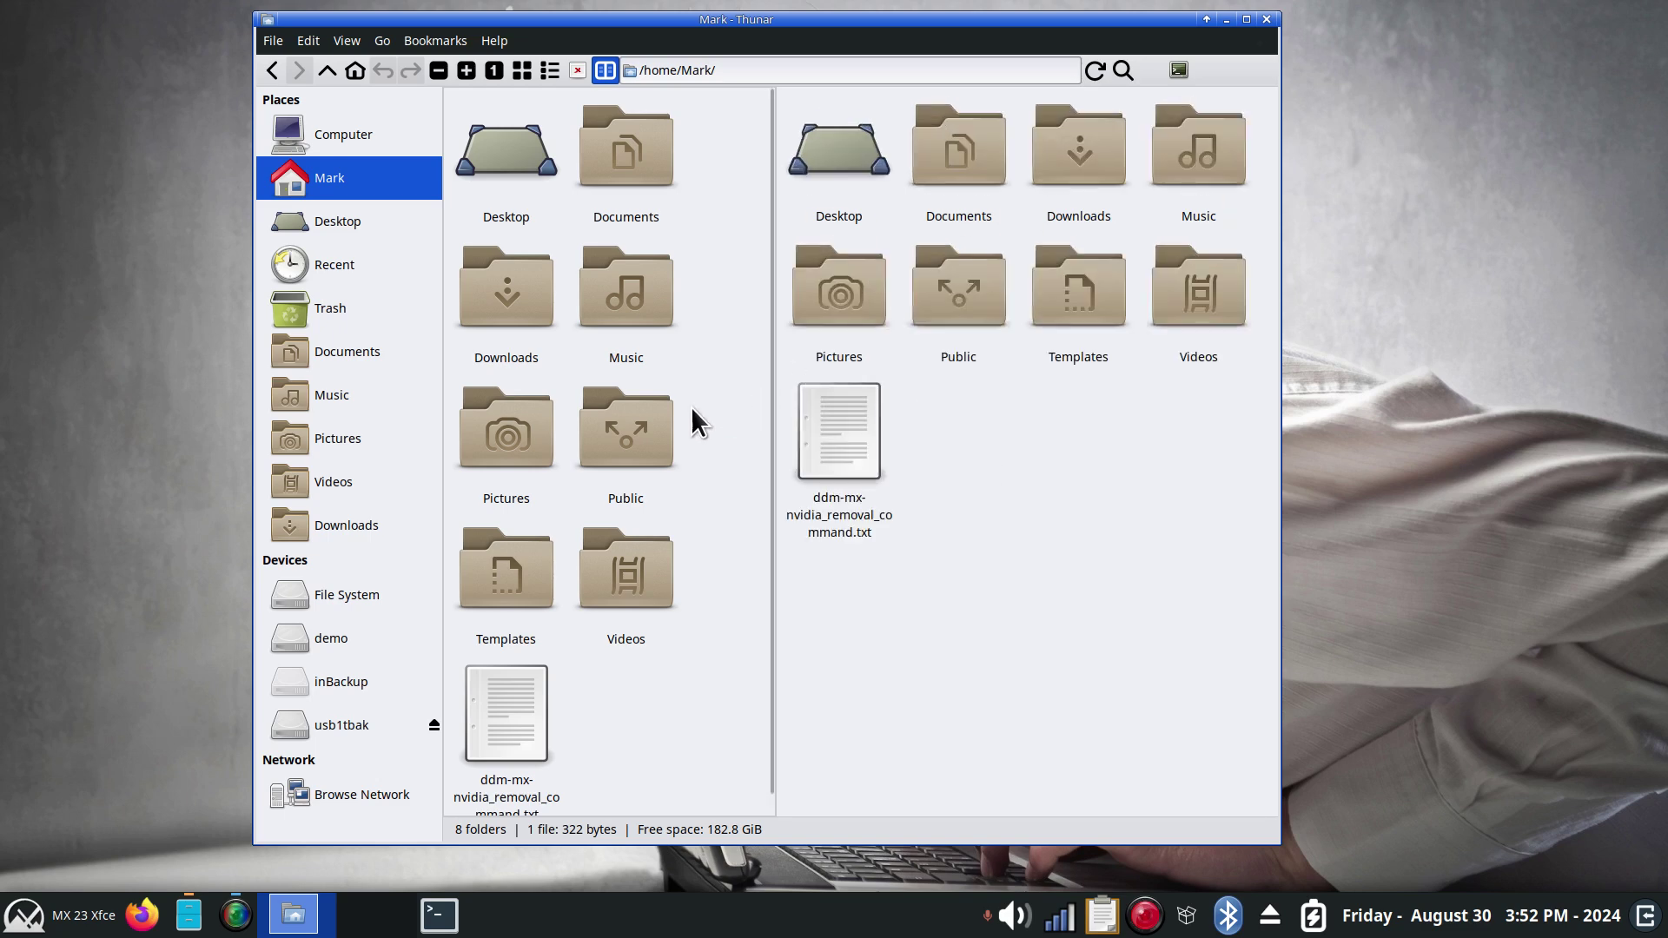
{"action": "scroll", "coordinate": [692, 408], "scroll_direction": "down", "scroll_amount": 4}
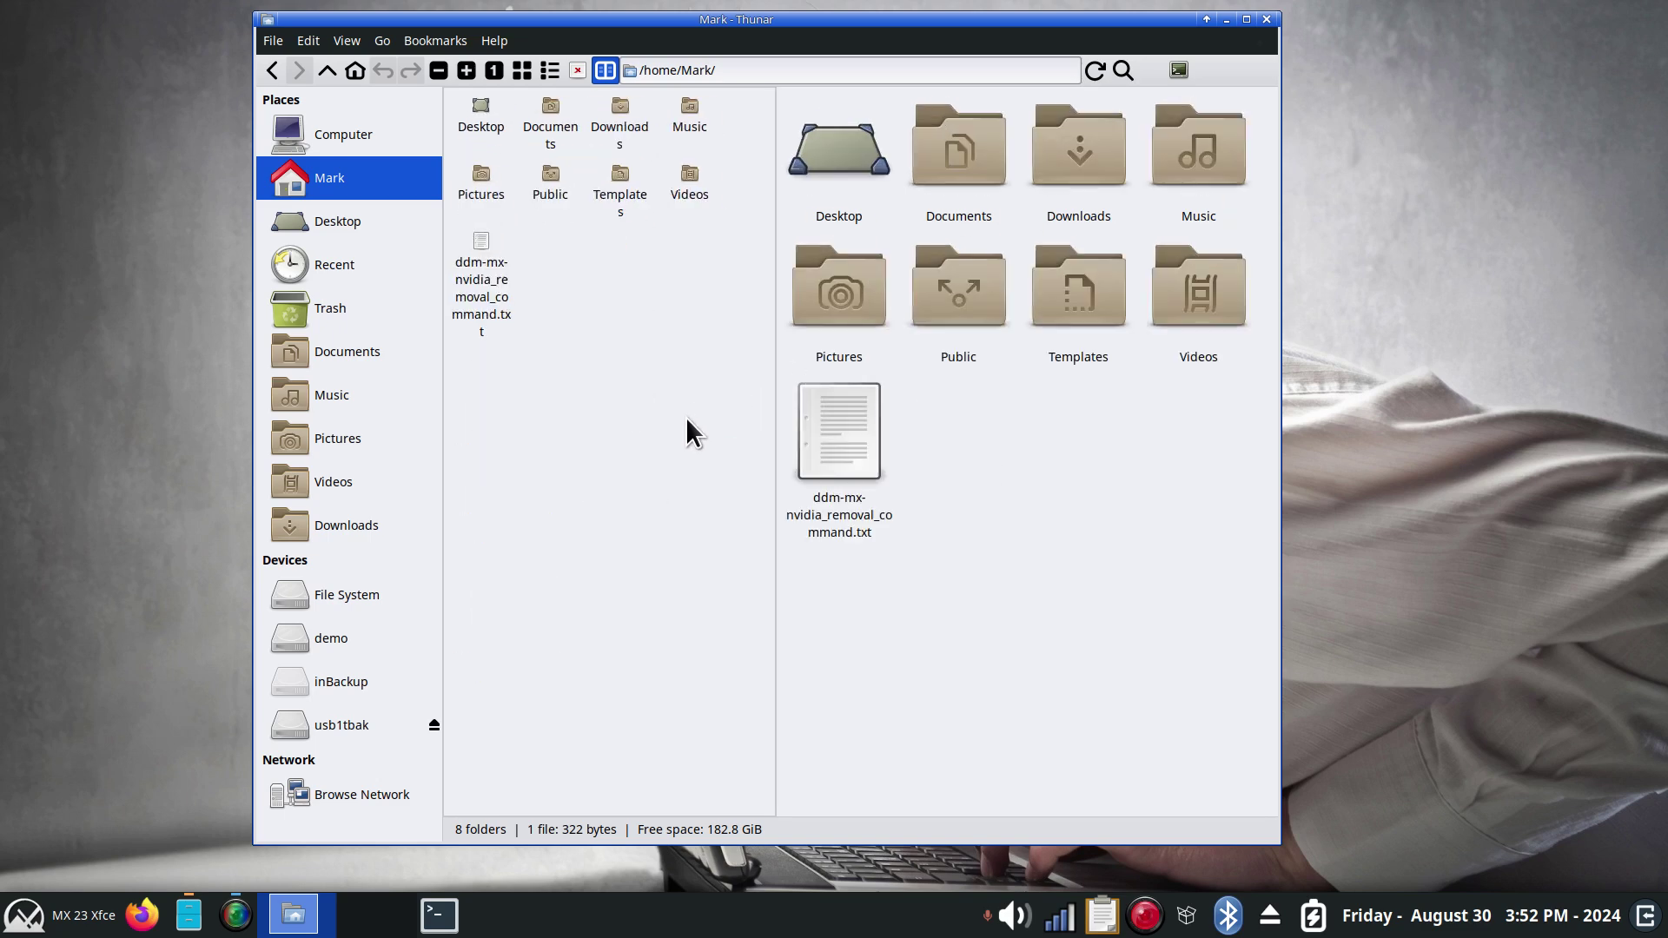
{"action": "scroll", "coordinate": [686, 419], "scroll_direction": "up", "scroll_amount": 4}
{"action": "scroll", "coordinate": [685, 456], "scroll_direction": "down", "scroll_amount": 2}
{"action": "scroll", "coordinate": [685, 457], "scroll_direction": "up", "scroll_amount": 1}
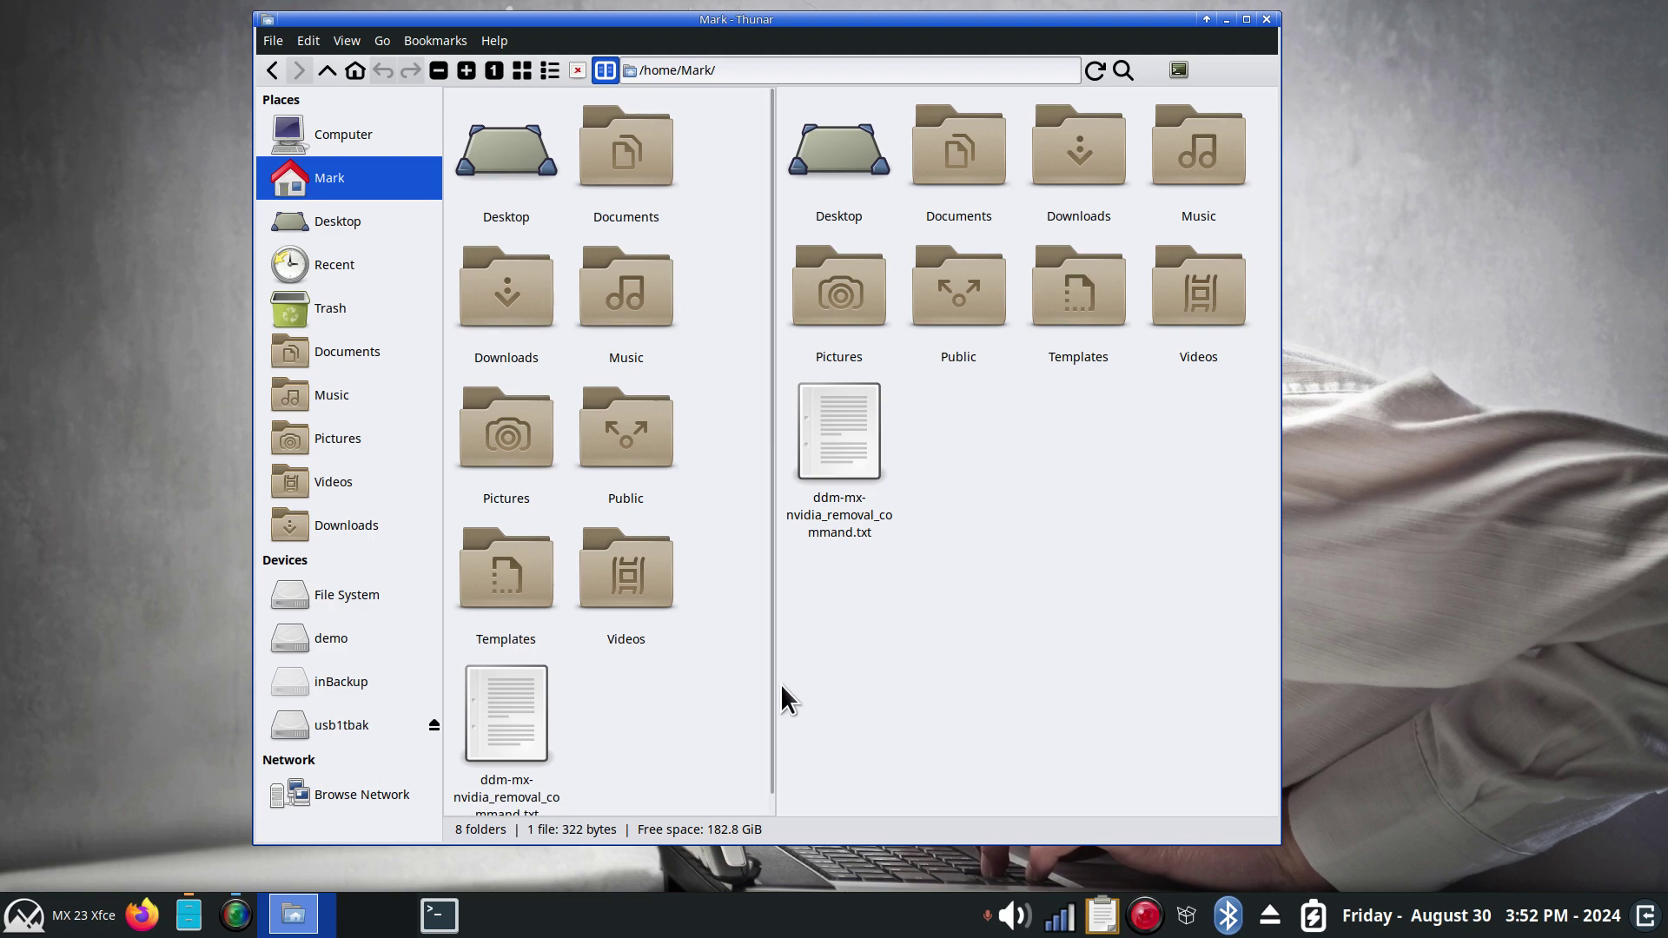
{"action": "left_click_drag", "start_coordinate": [775, 696], "coordinate": [820, 702]}
{"action": "double_click", "coordinate": [1018, 17]}
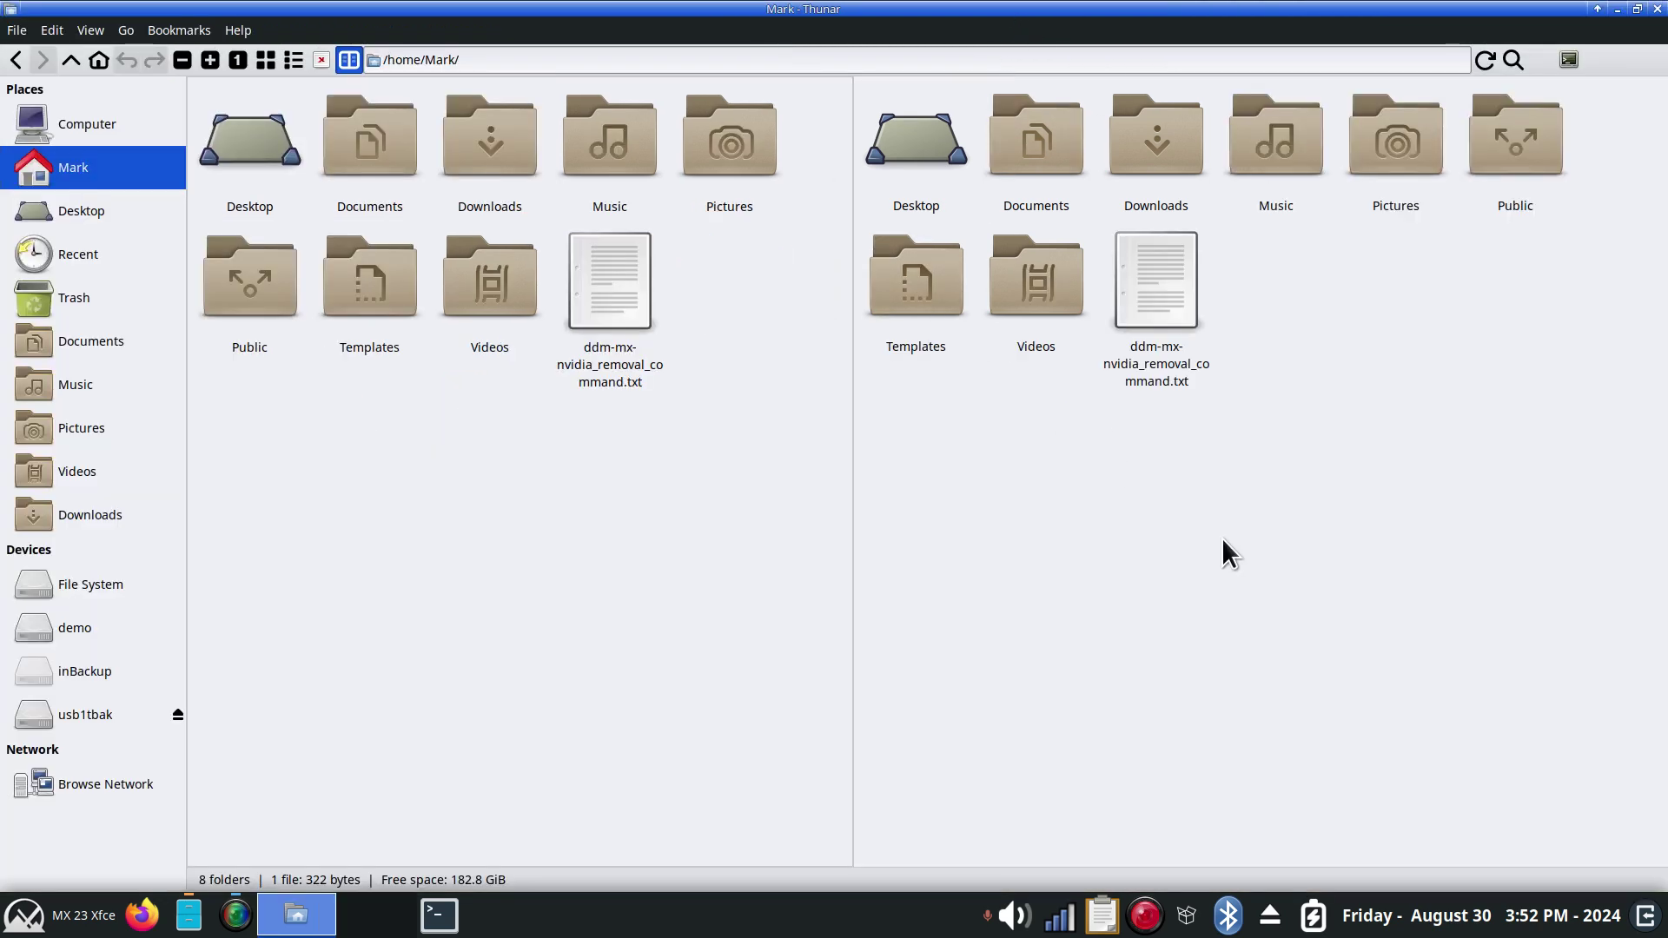
- Show the usb1tbak drive's contents in the right pane
{"action": "left_click", "coordinate": [78, 725]}
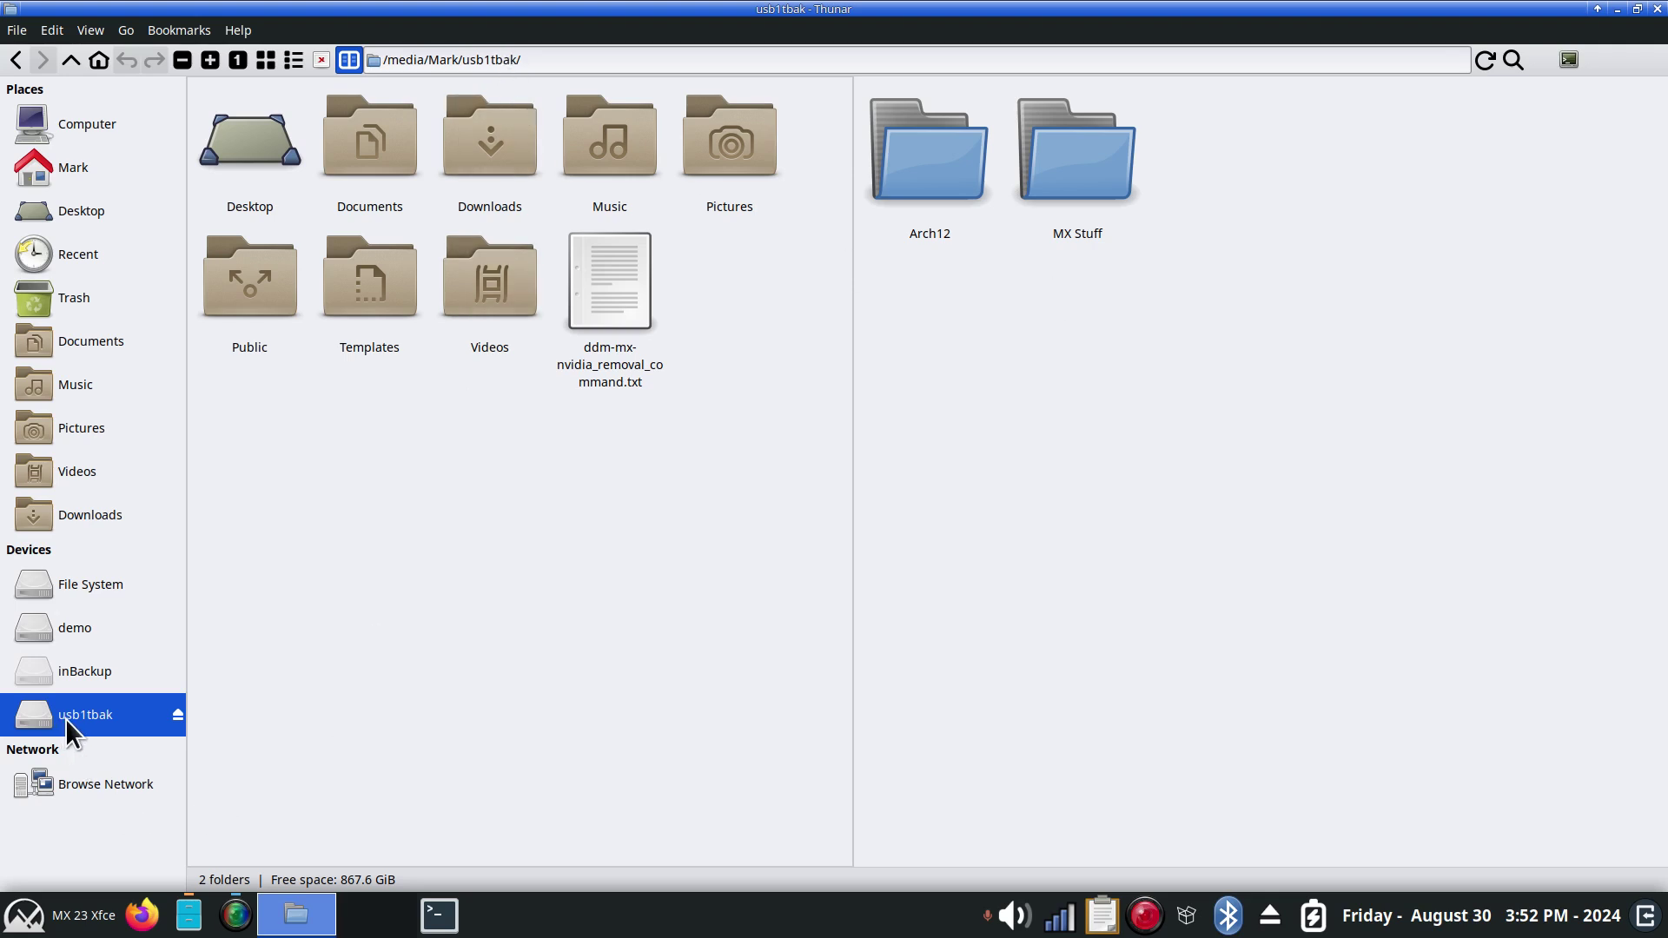
{"action": "mouse_move", "coordinate": [65, 718]}
- Inspect Backup - 8-23-24.7z from the Arch12 folder in Archive Manager, then close it
{"action": "double_click", "coordinate": [938, 153]}
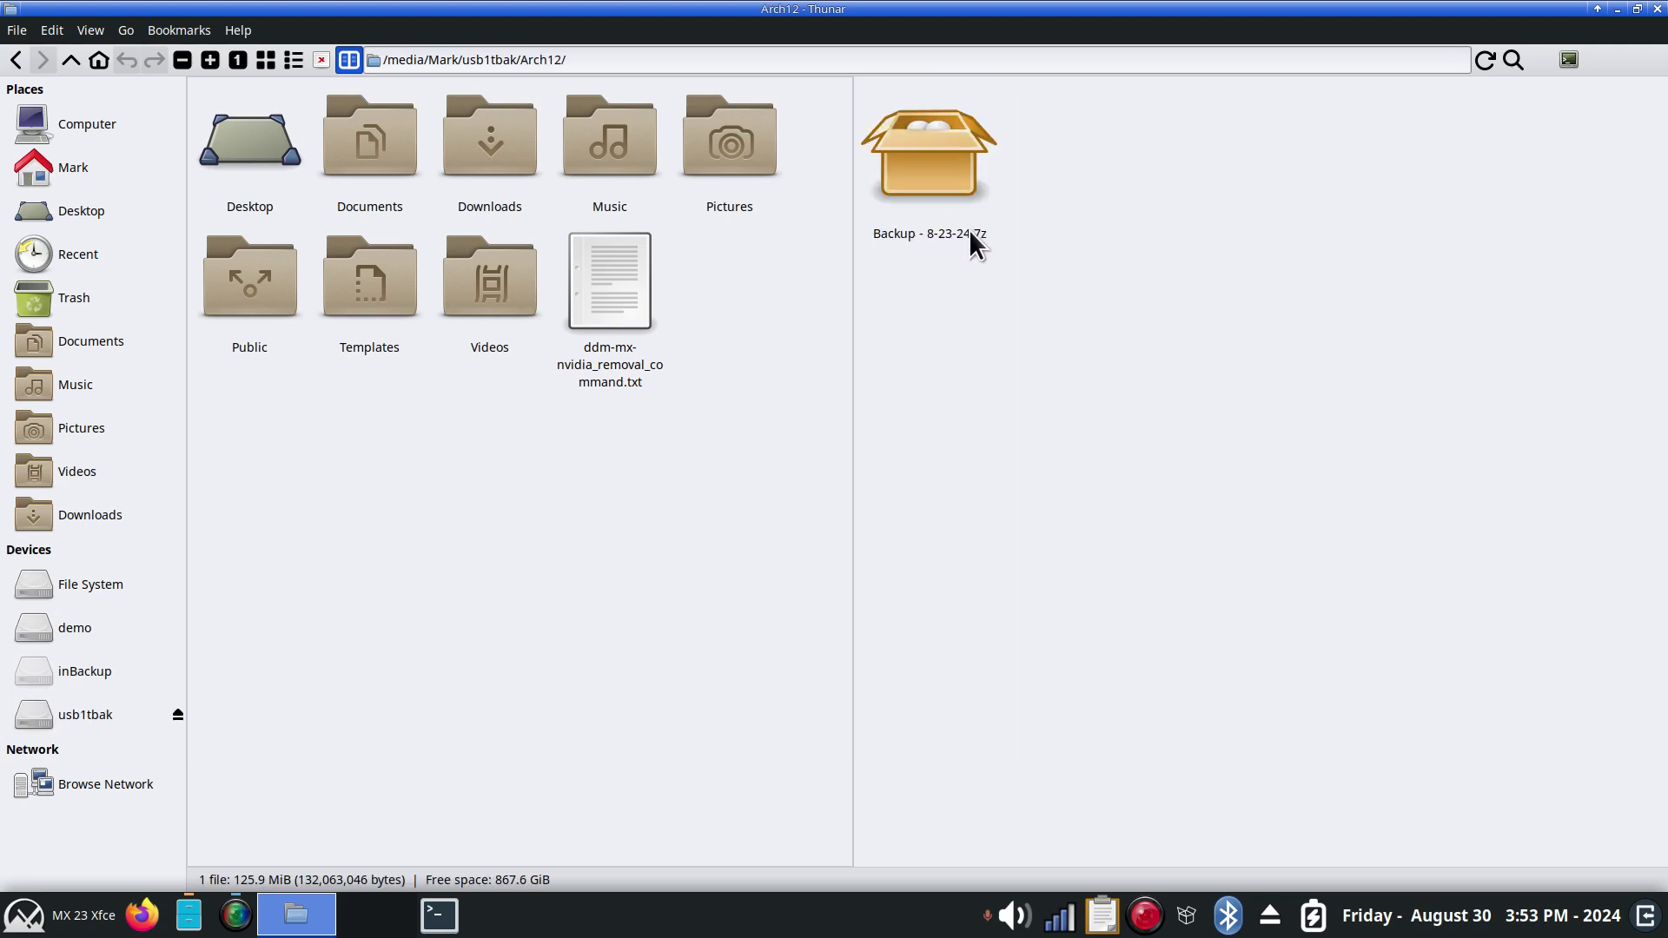
{"action": "double_click", "coordinate": [942, 169]}
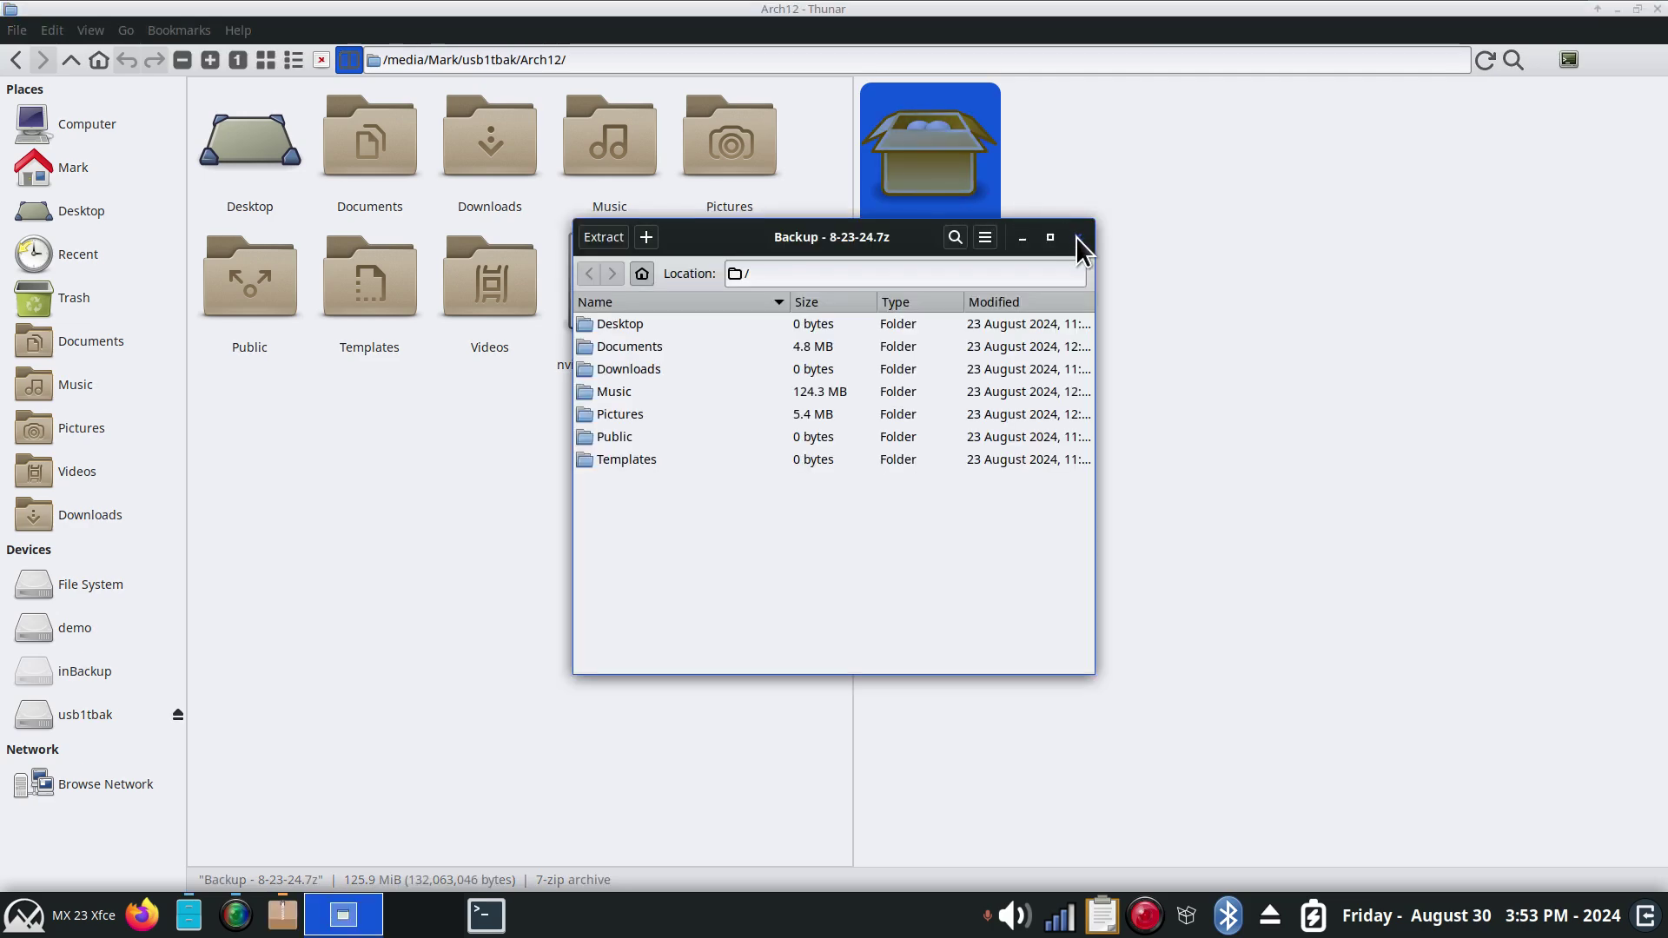
{"action": "left_click", "coordinate": [1079, 237]}
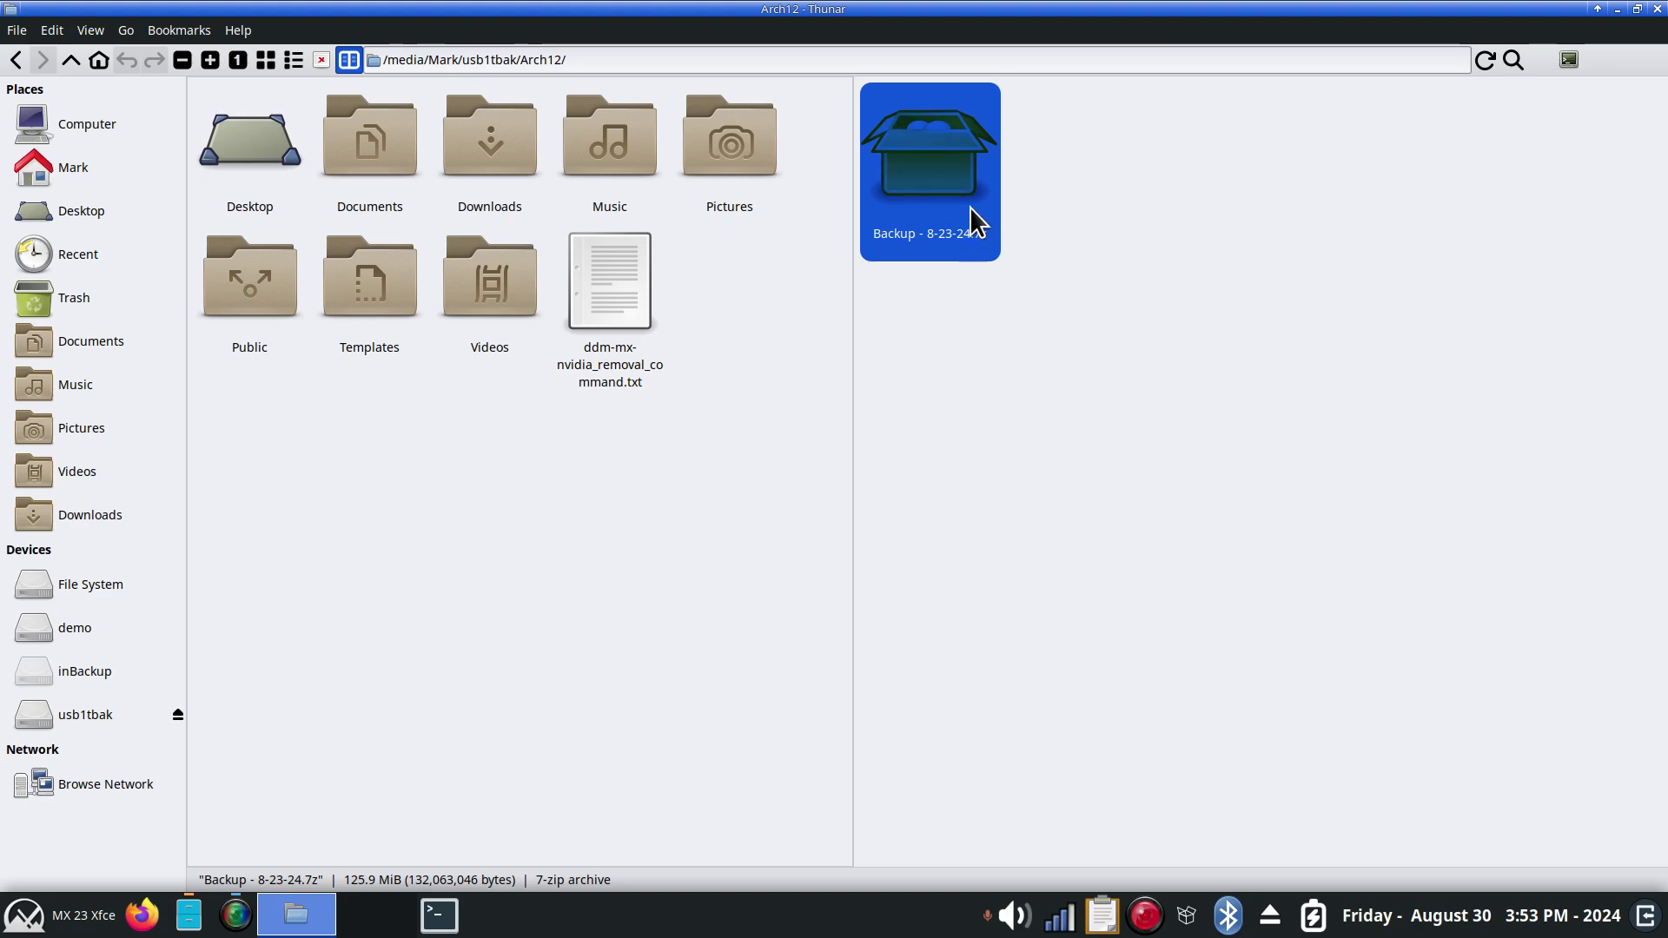
- Browse the drive's MX Stuff folder, return to the top level, and unmaximize the window
{"action": "key", "text": "BackSpace"}
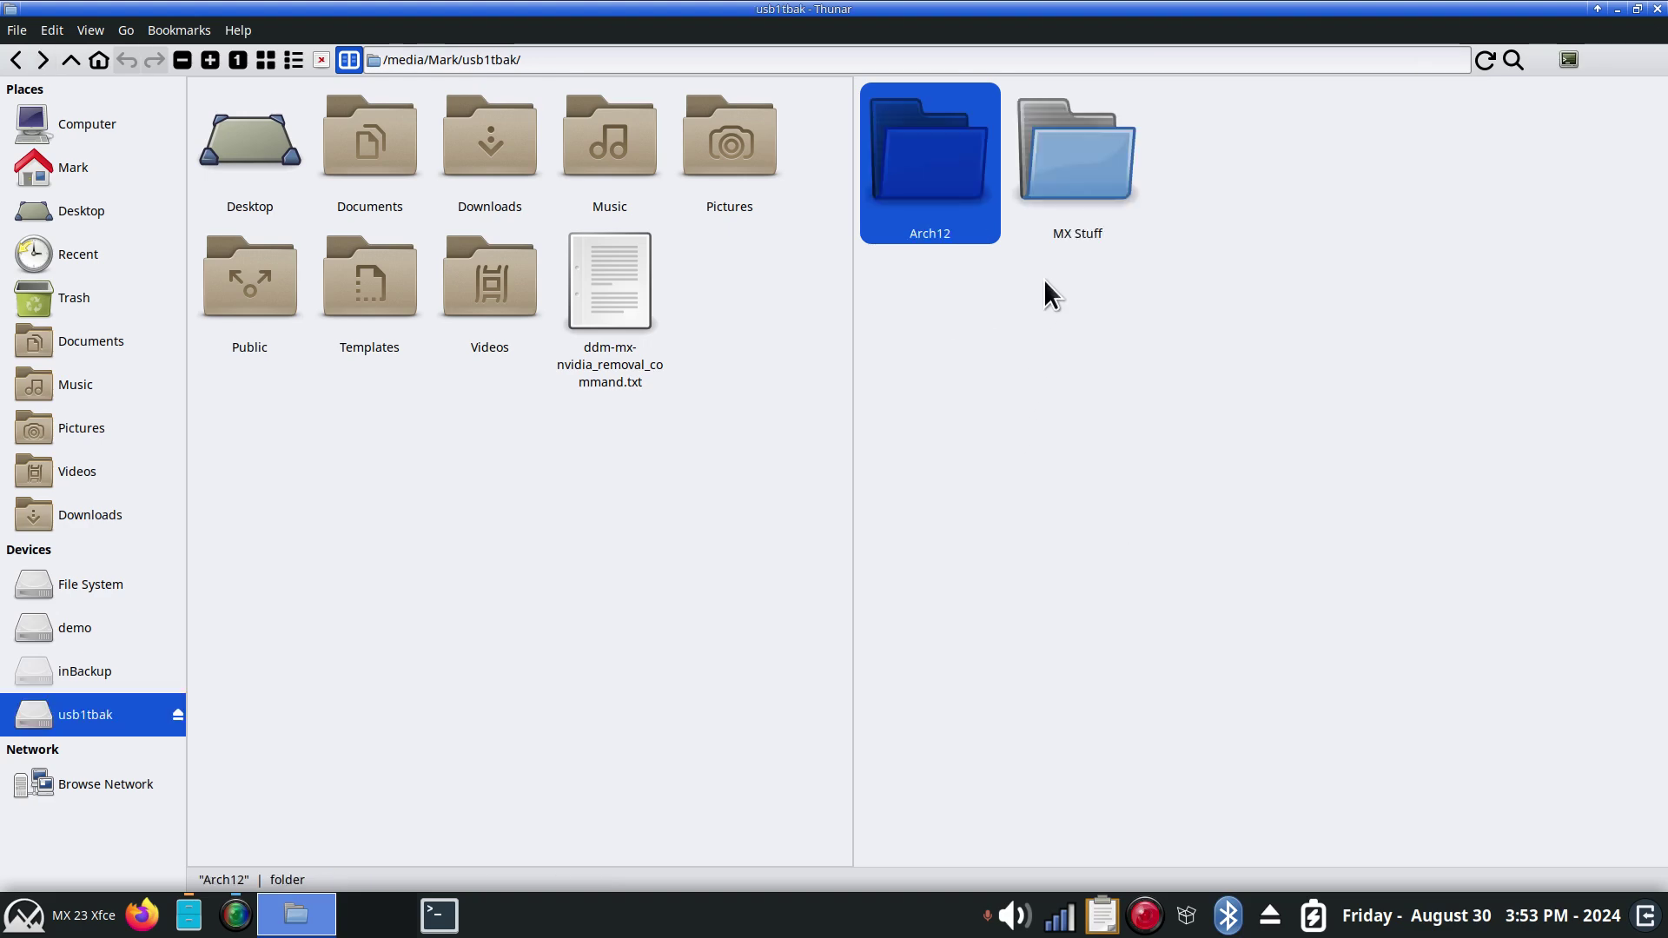
{"action": "double_click", "coordinate": [1062, 158]}
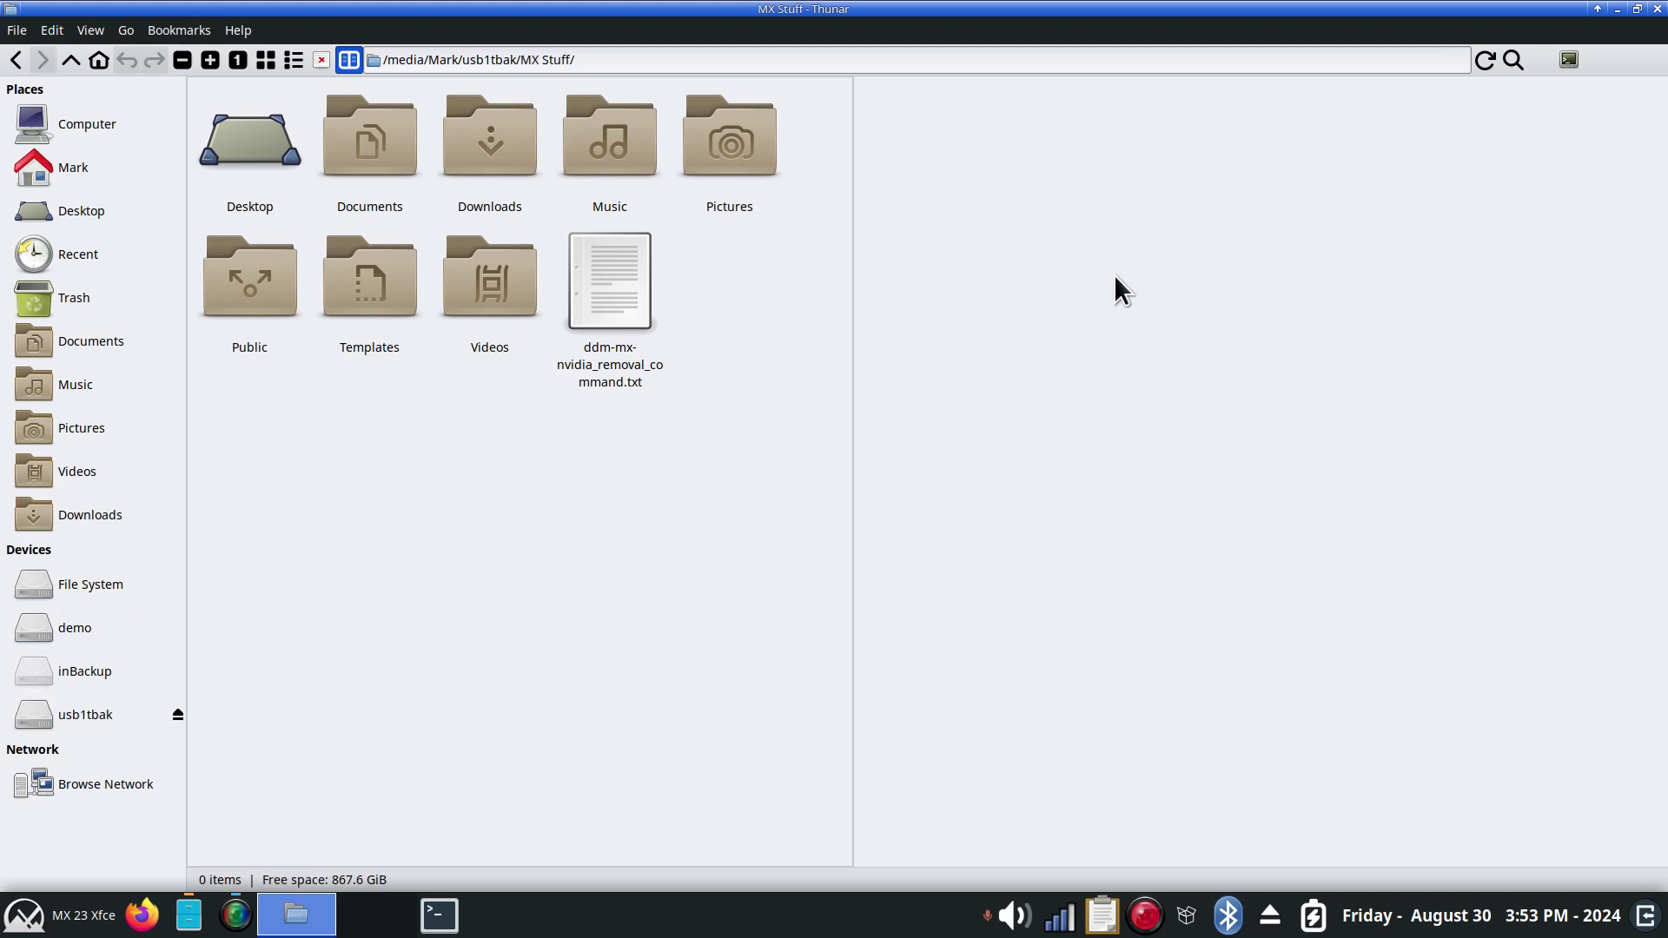
{"action": "key", "text": "BackSpace"}
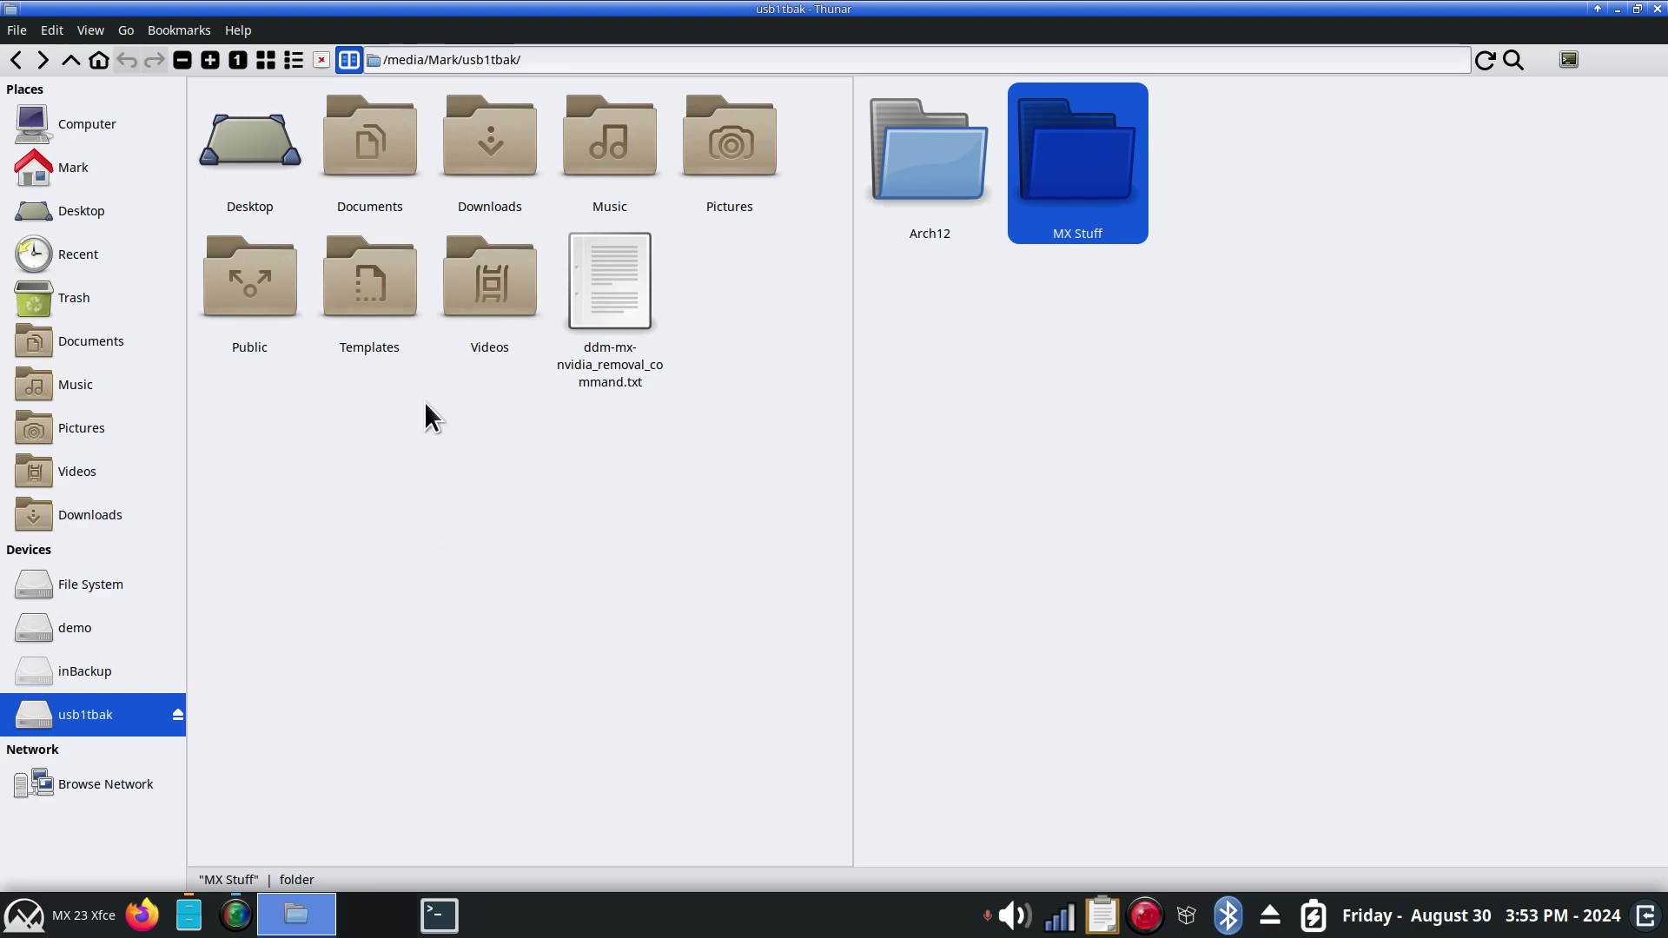
{"action": "double_click", "coordinate": [710, 11]}
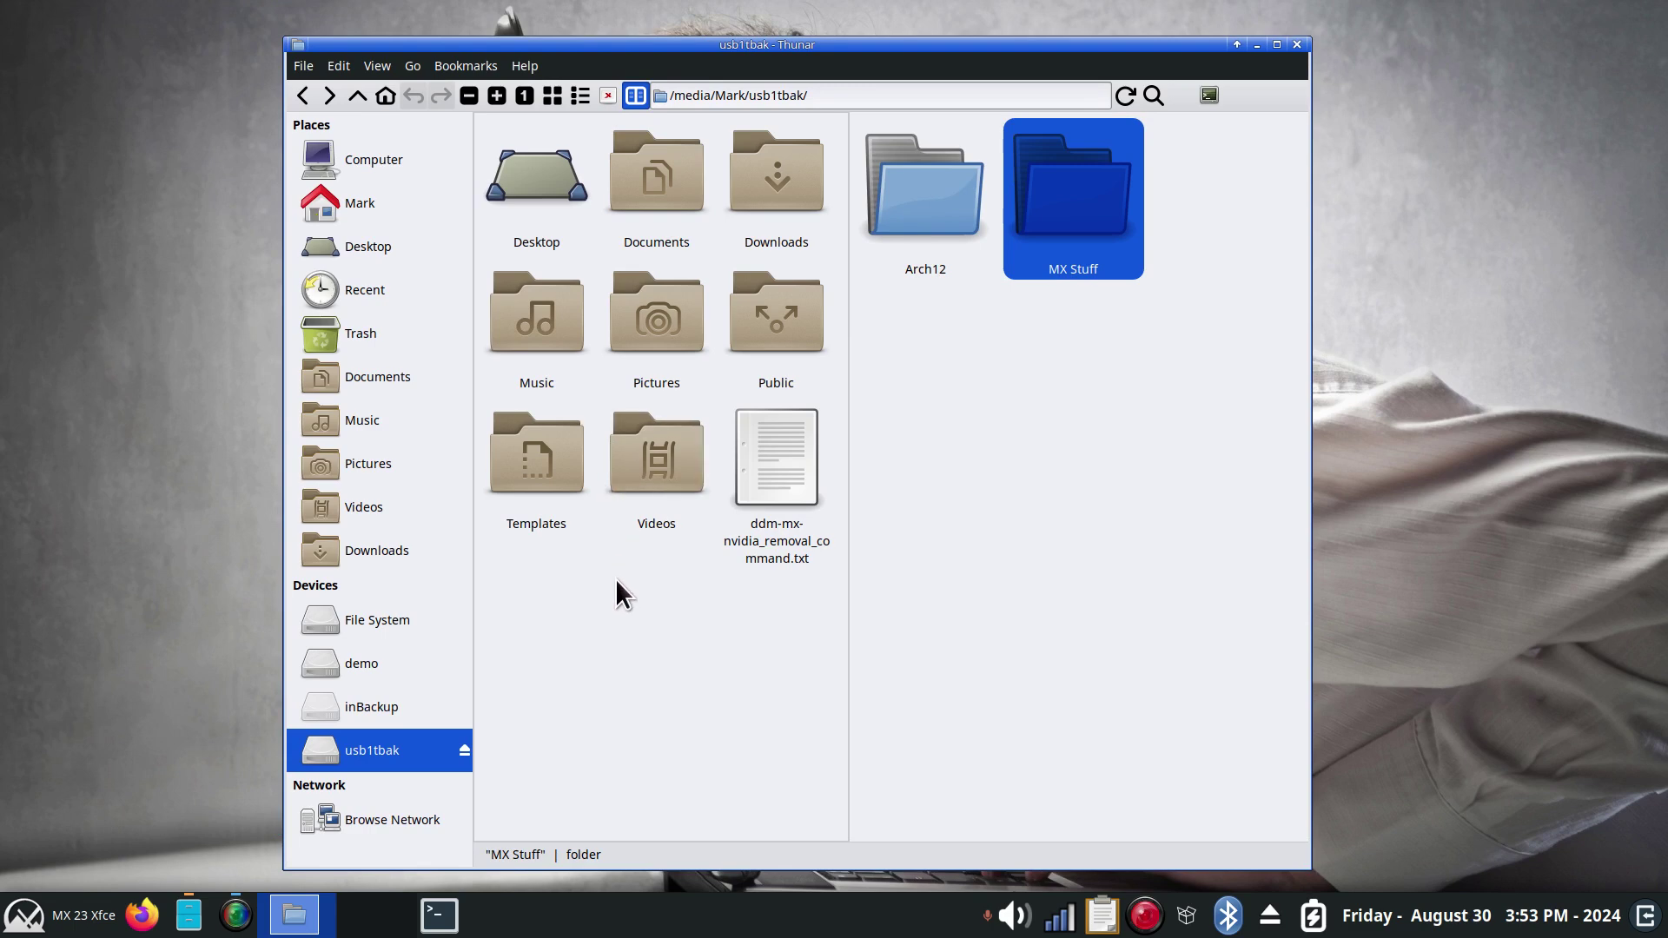
- Close split view and select all items in the home folder
{"action": "key", "text": "alt+Home"}
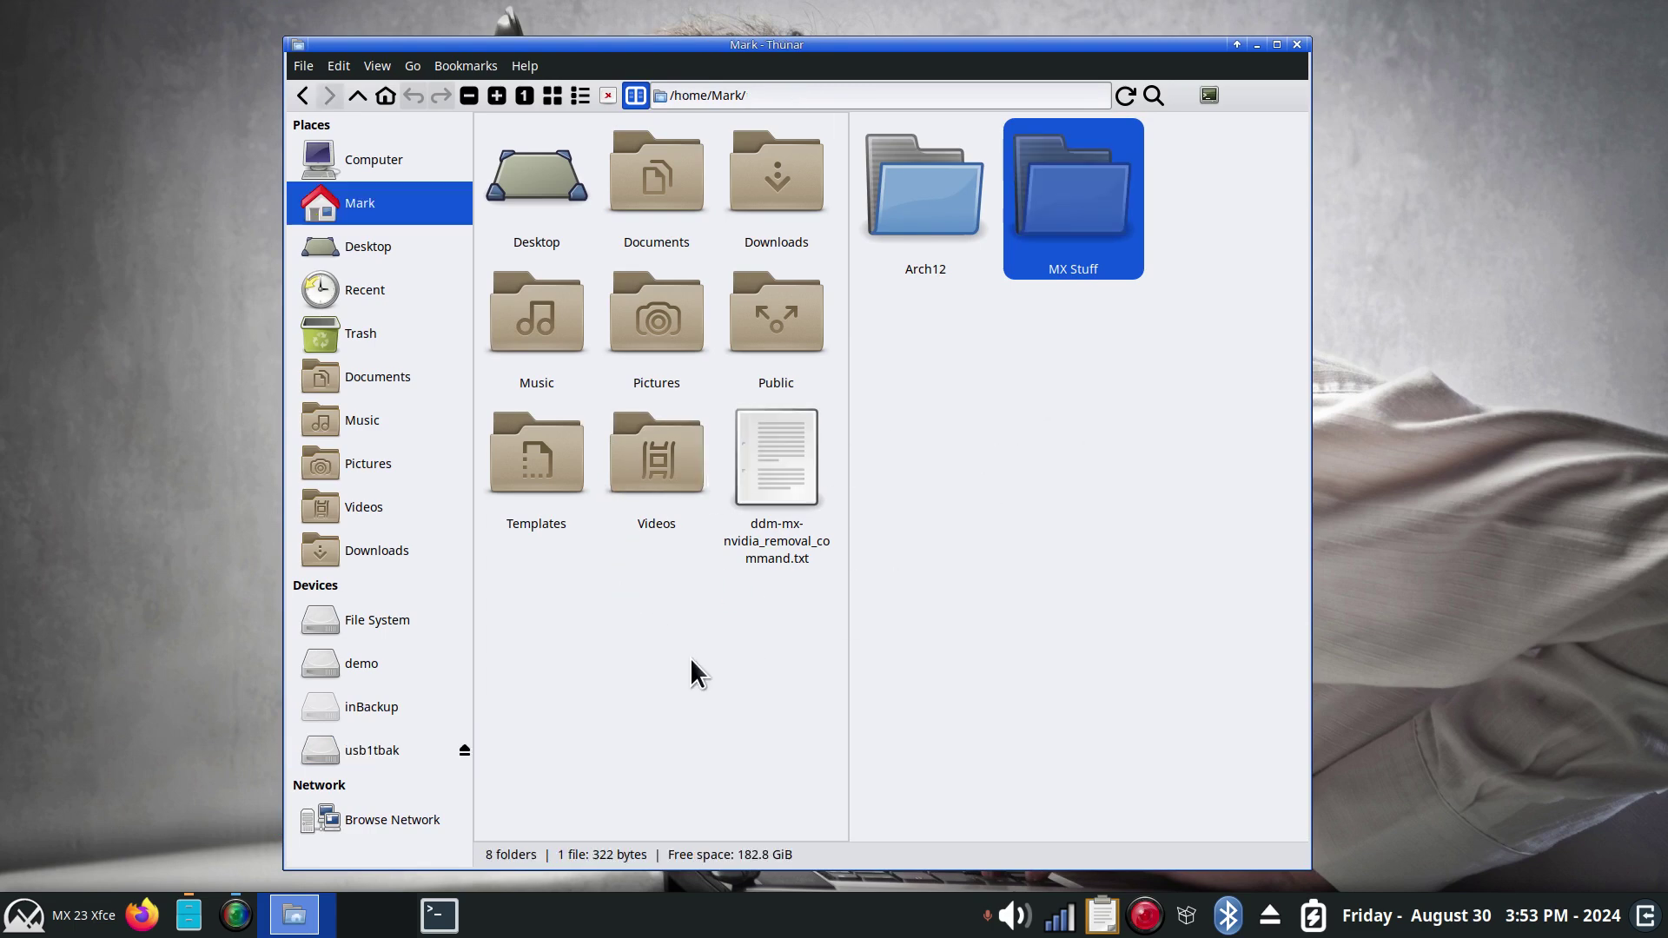
{"action": "key", "text": "ctrl+a"}
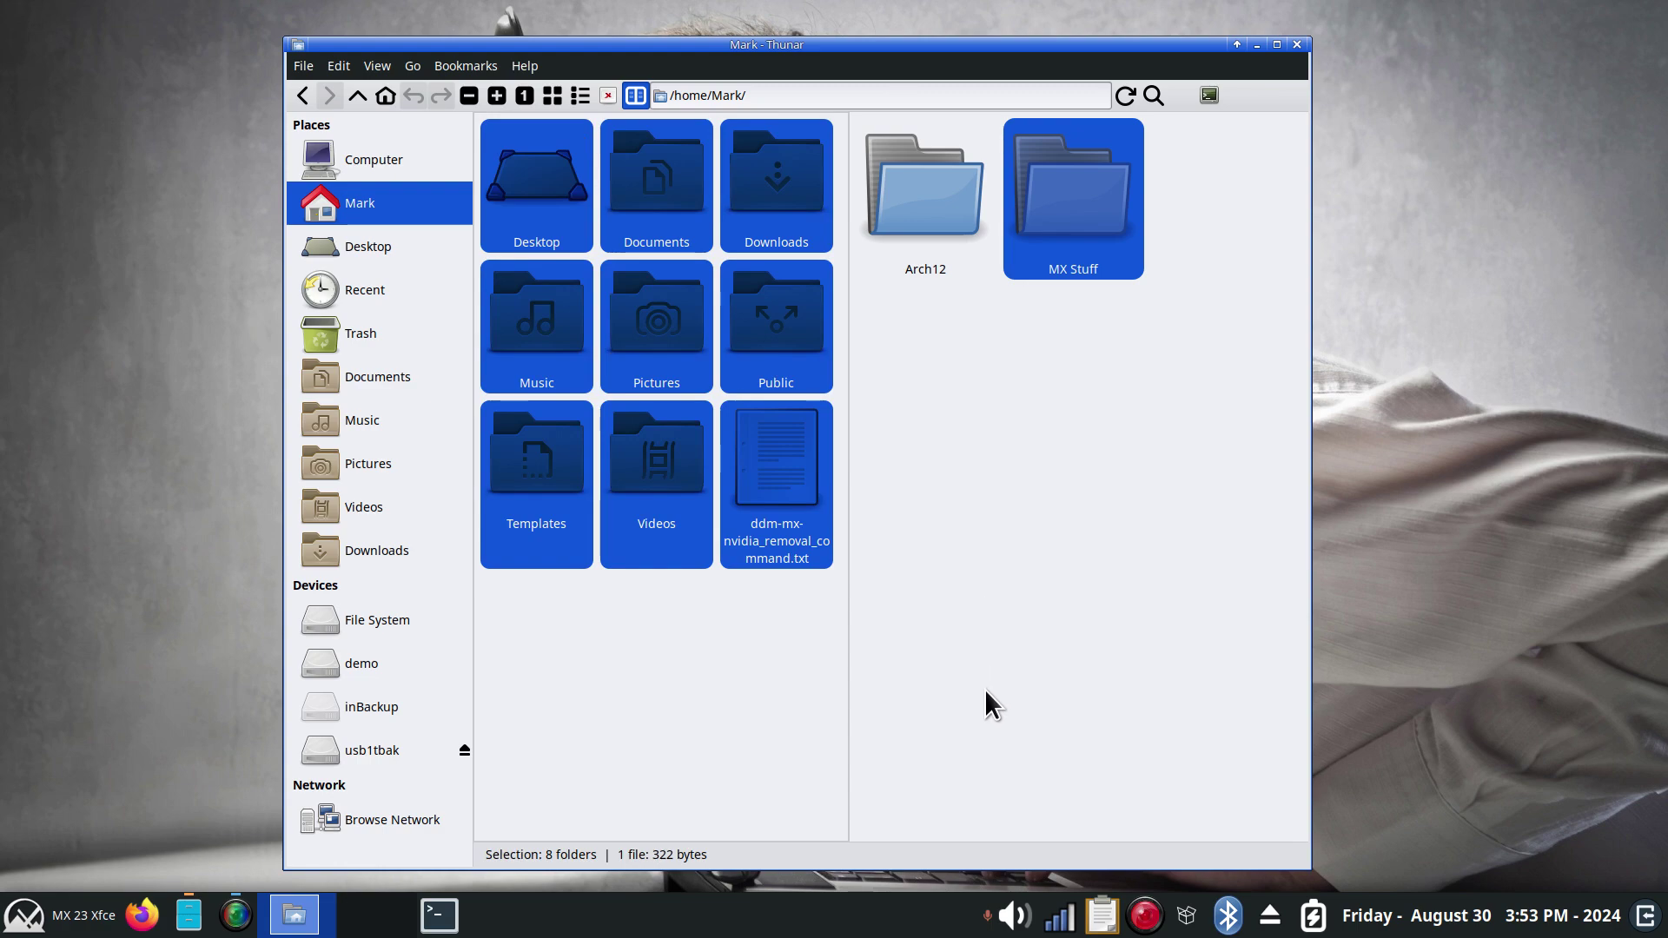
{"action": "left_click", "coordinate": [1020, 617]}
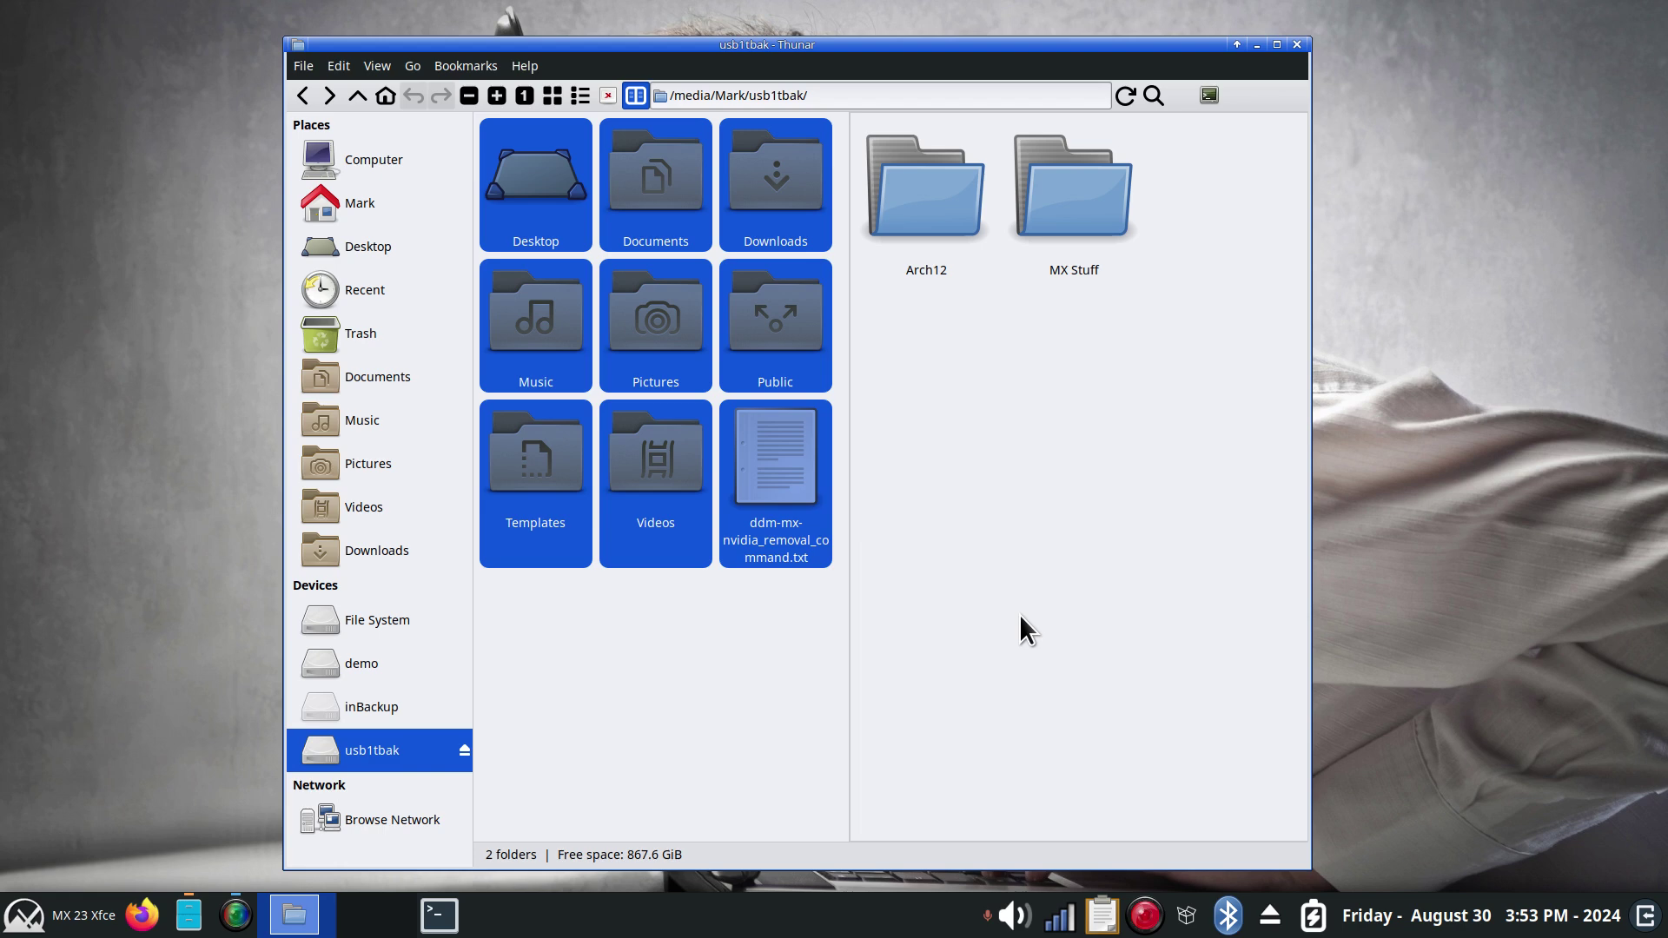
{"action": "key", "text": "F3"}
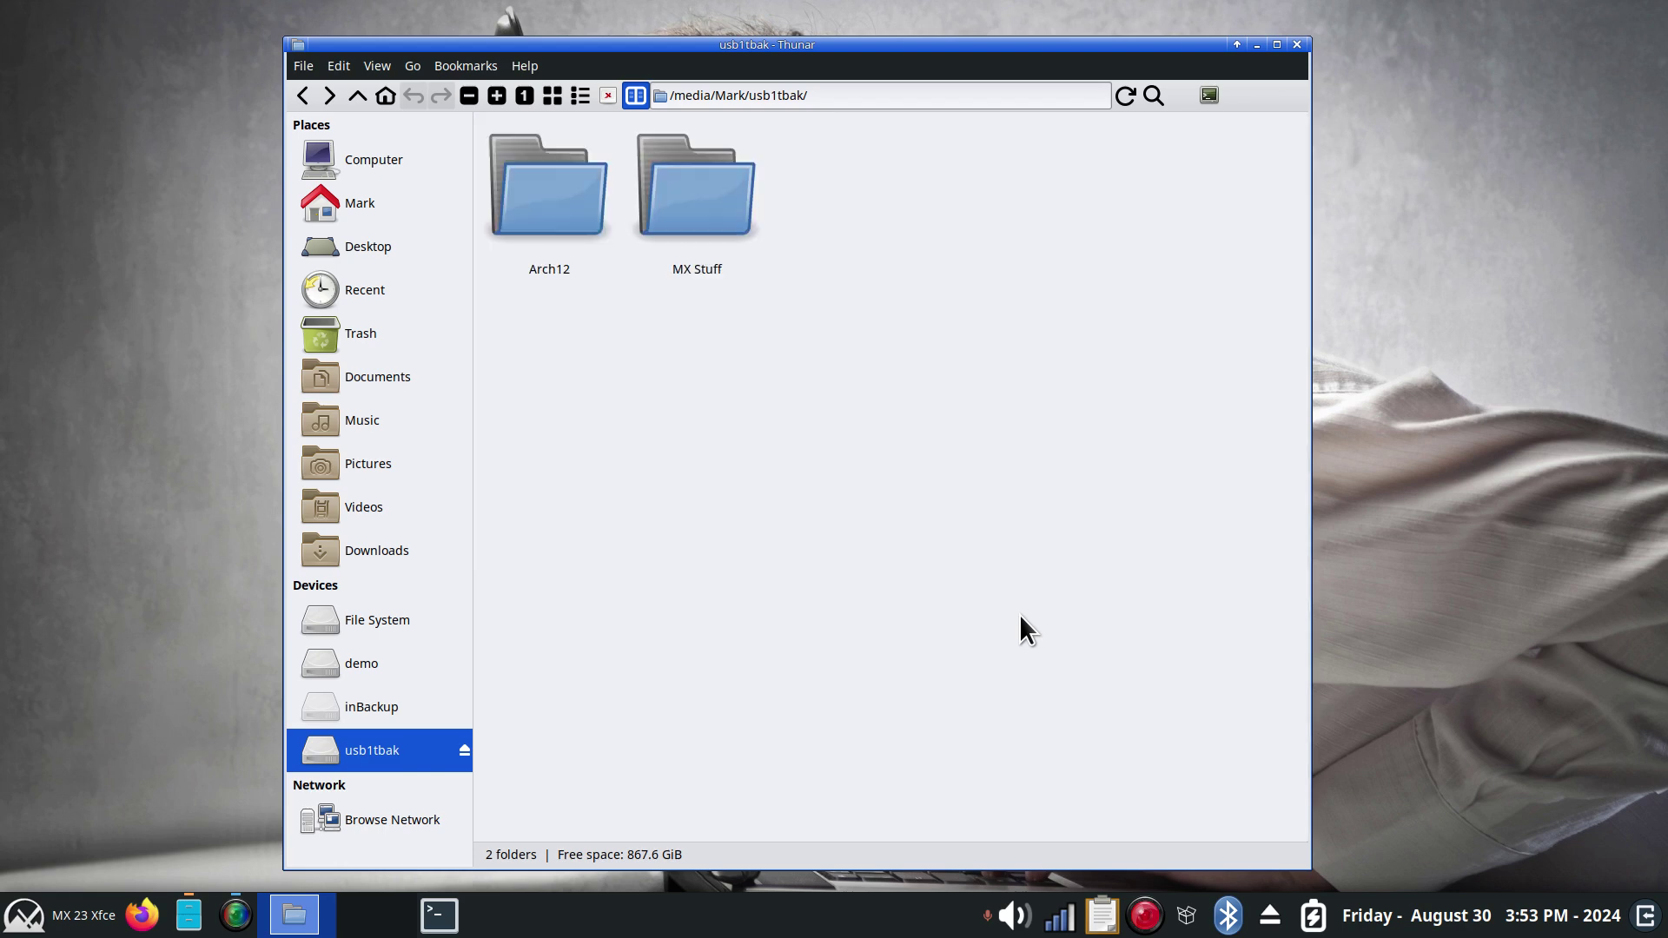
{"action": "left_click", "coordinate": [360, 203]}
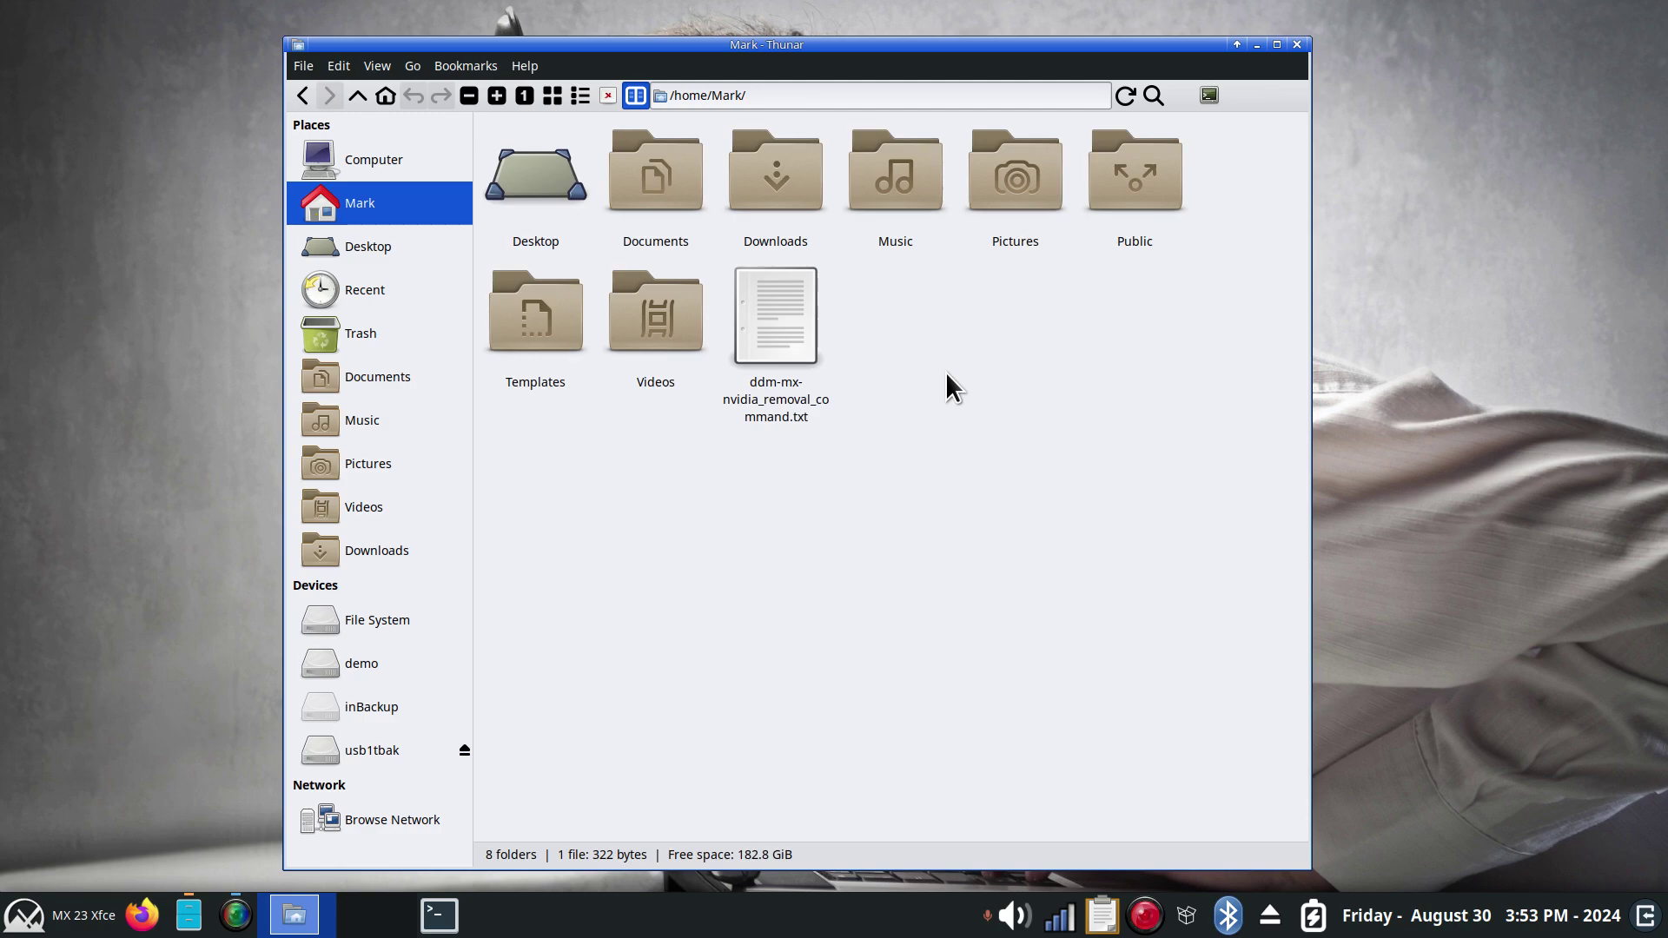
{"action": "key", "text": "ctrl+a"}
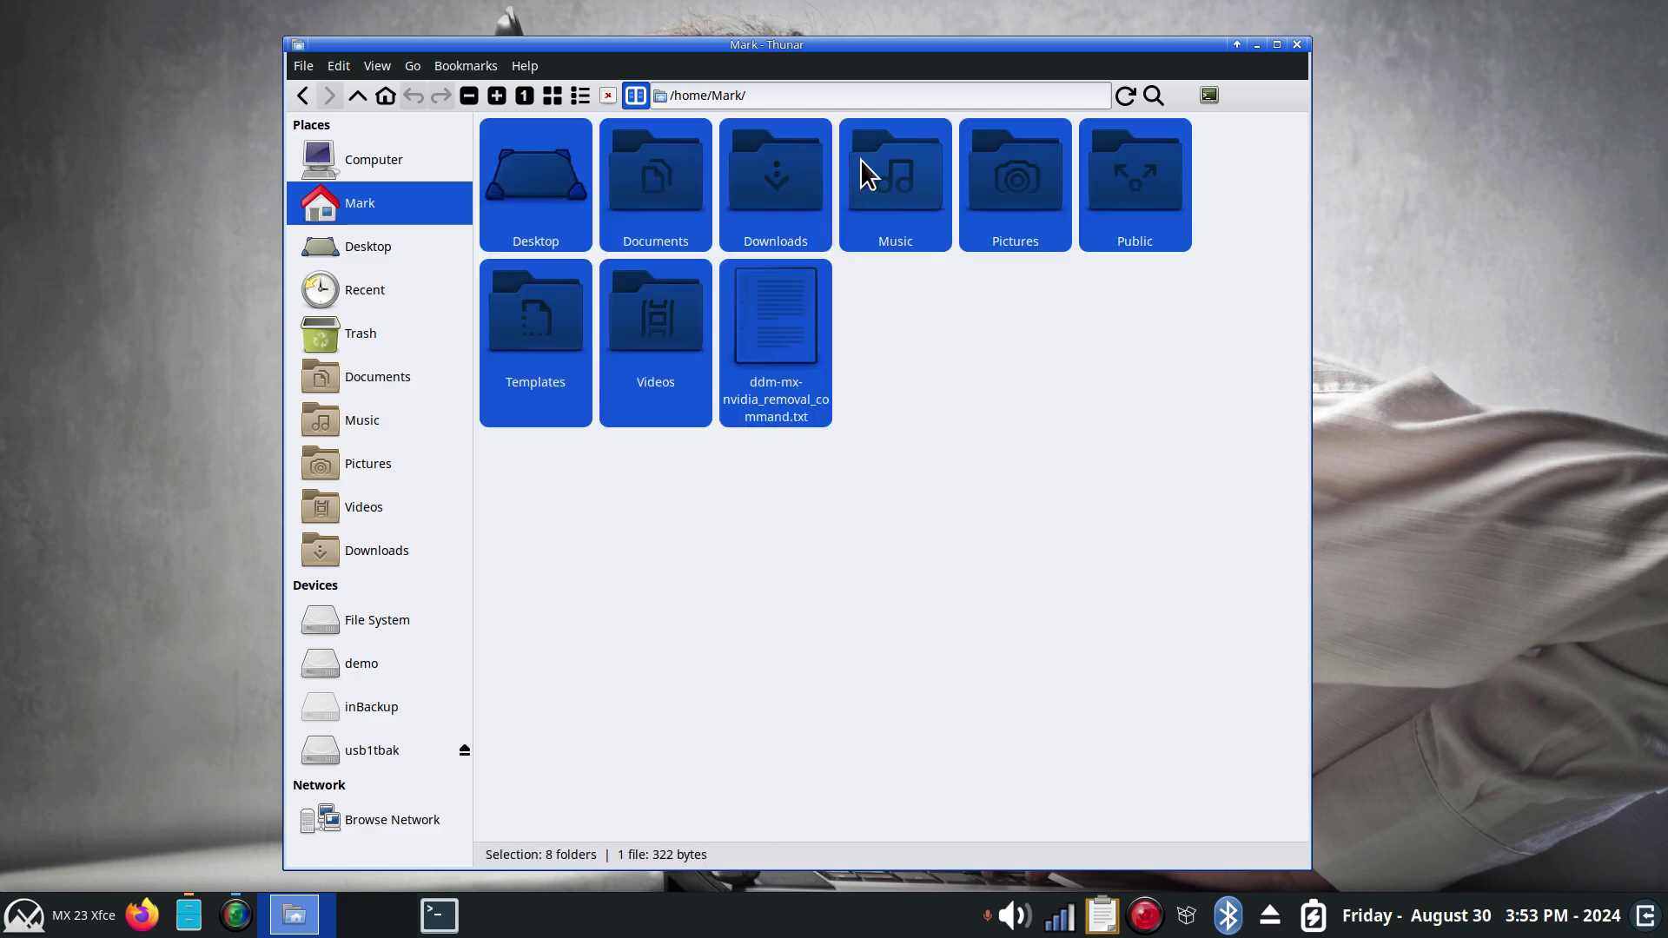
- Start an archive of the selected home items and review the format list, keeping .7z
{"action": "right_click", "coordinate": [880, 180]}
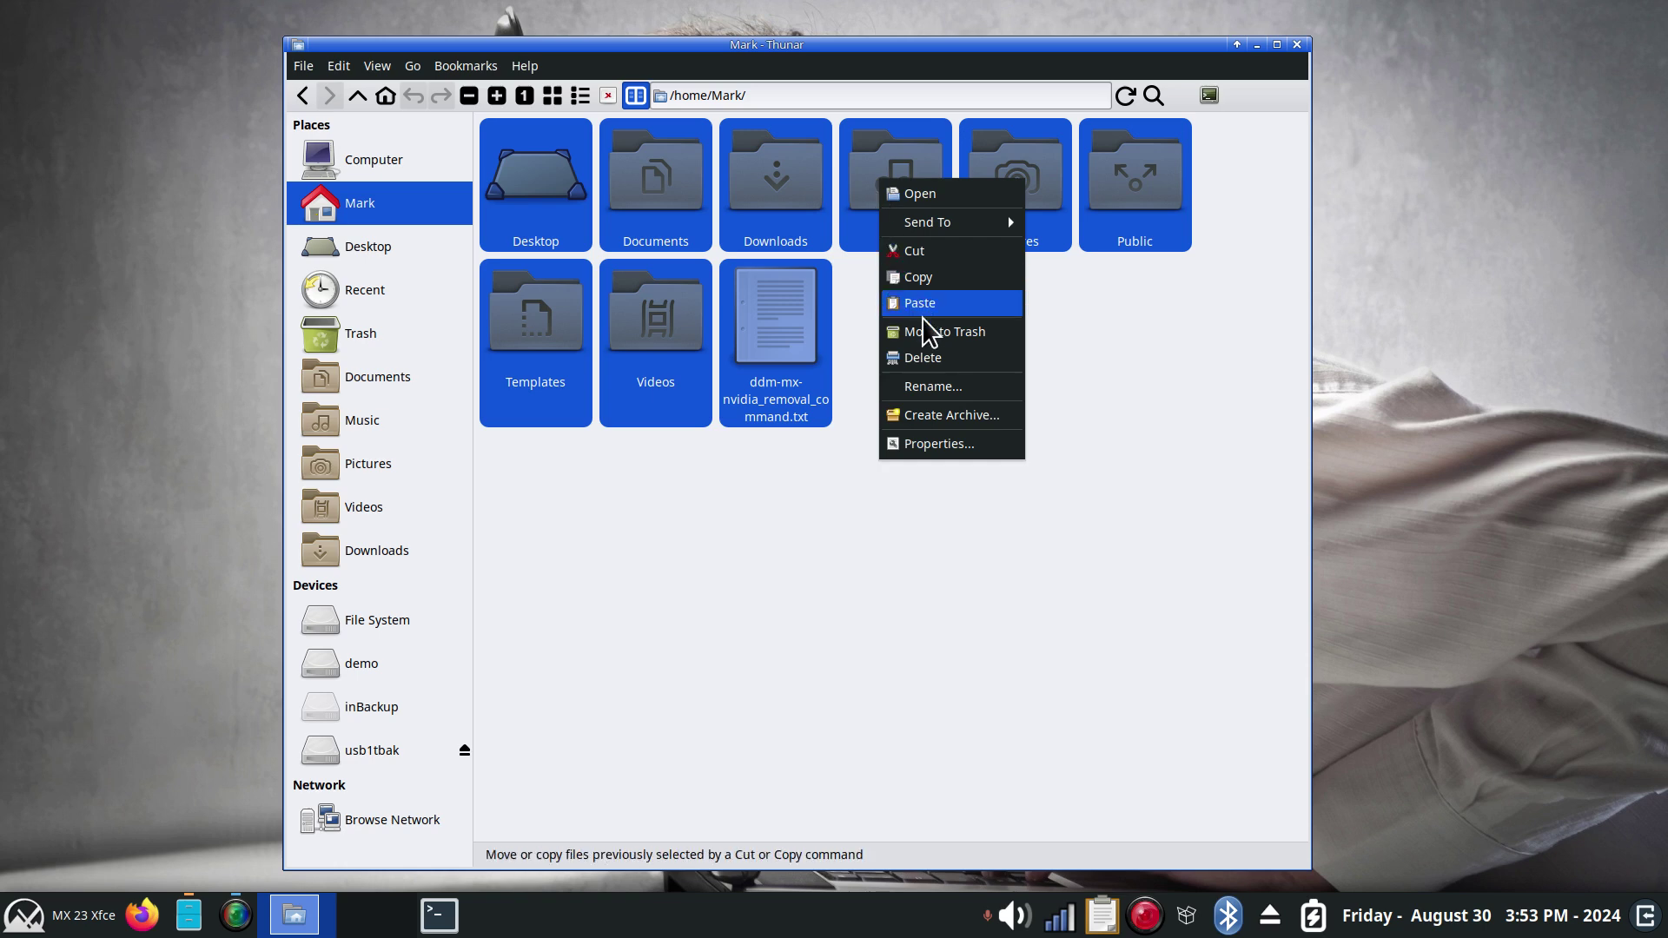
{"action": "left_click", "coordinate": [975, 417]}
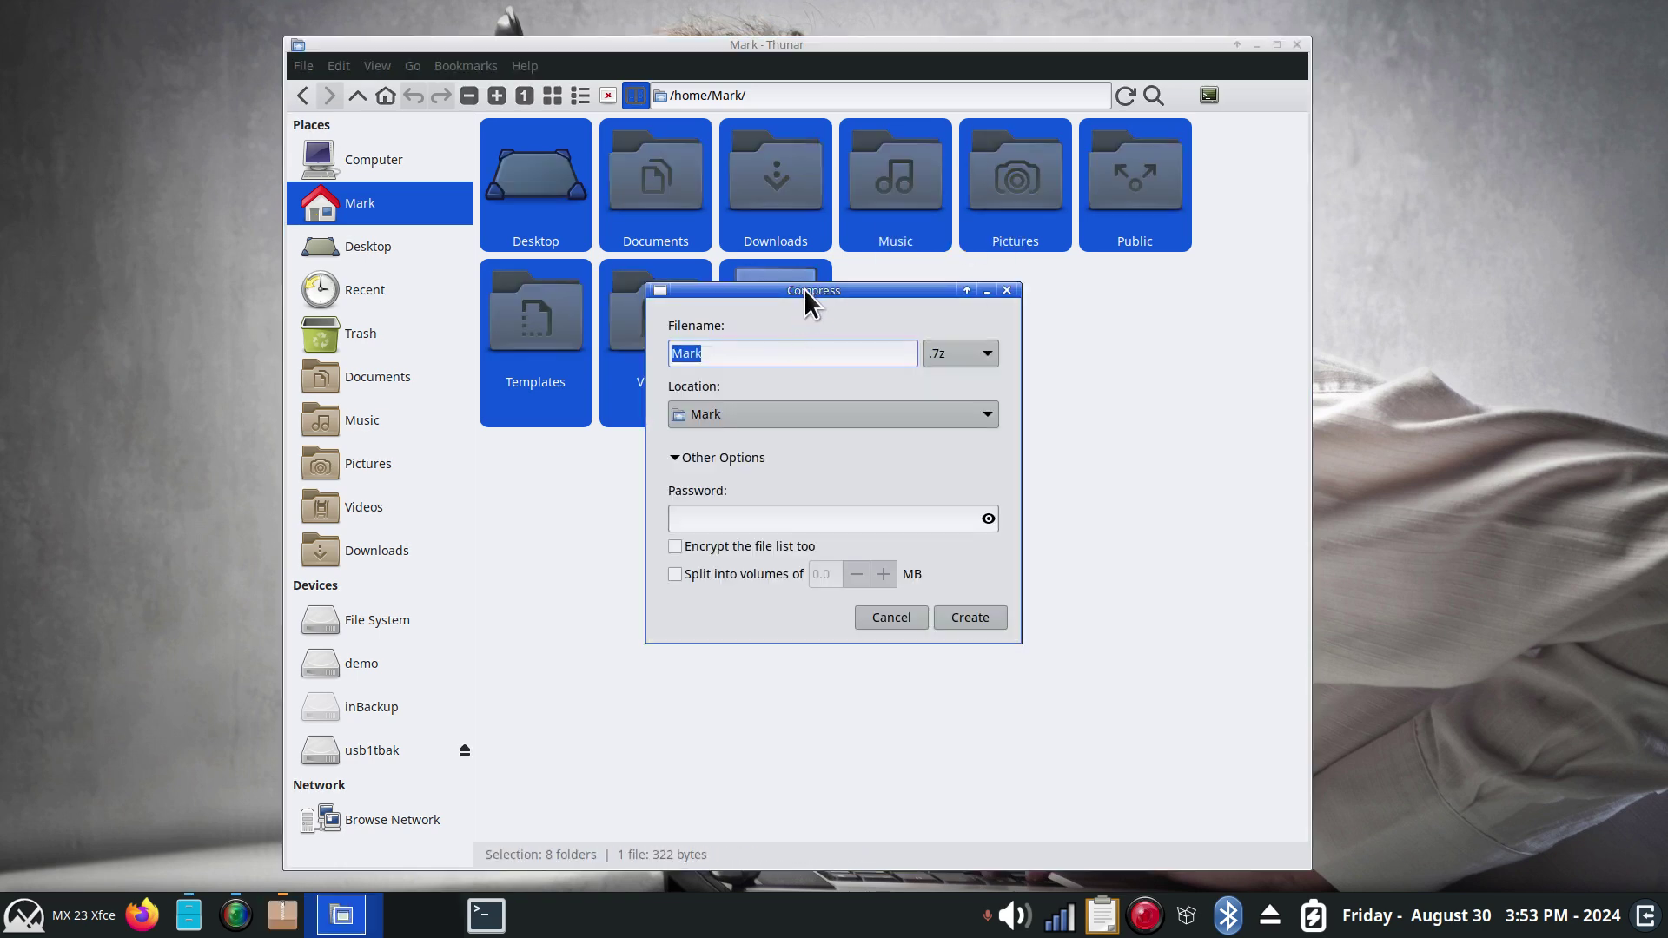
{"action": "left_click_drag", "start_coordinate": [804, 288], "coordinate": [999, 388]}
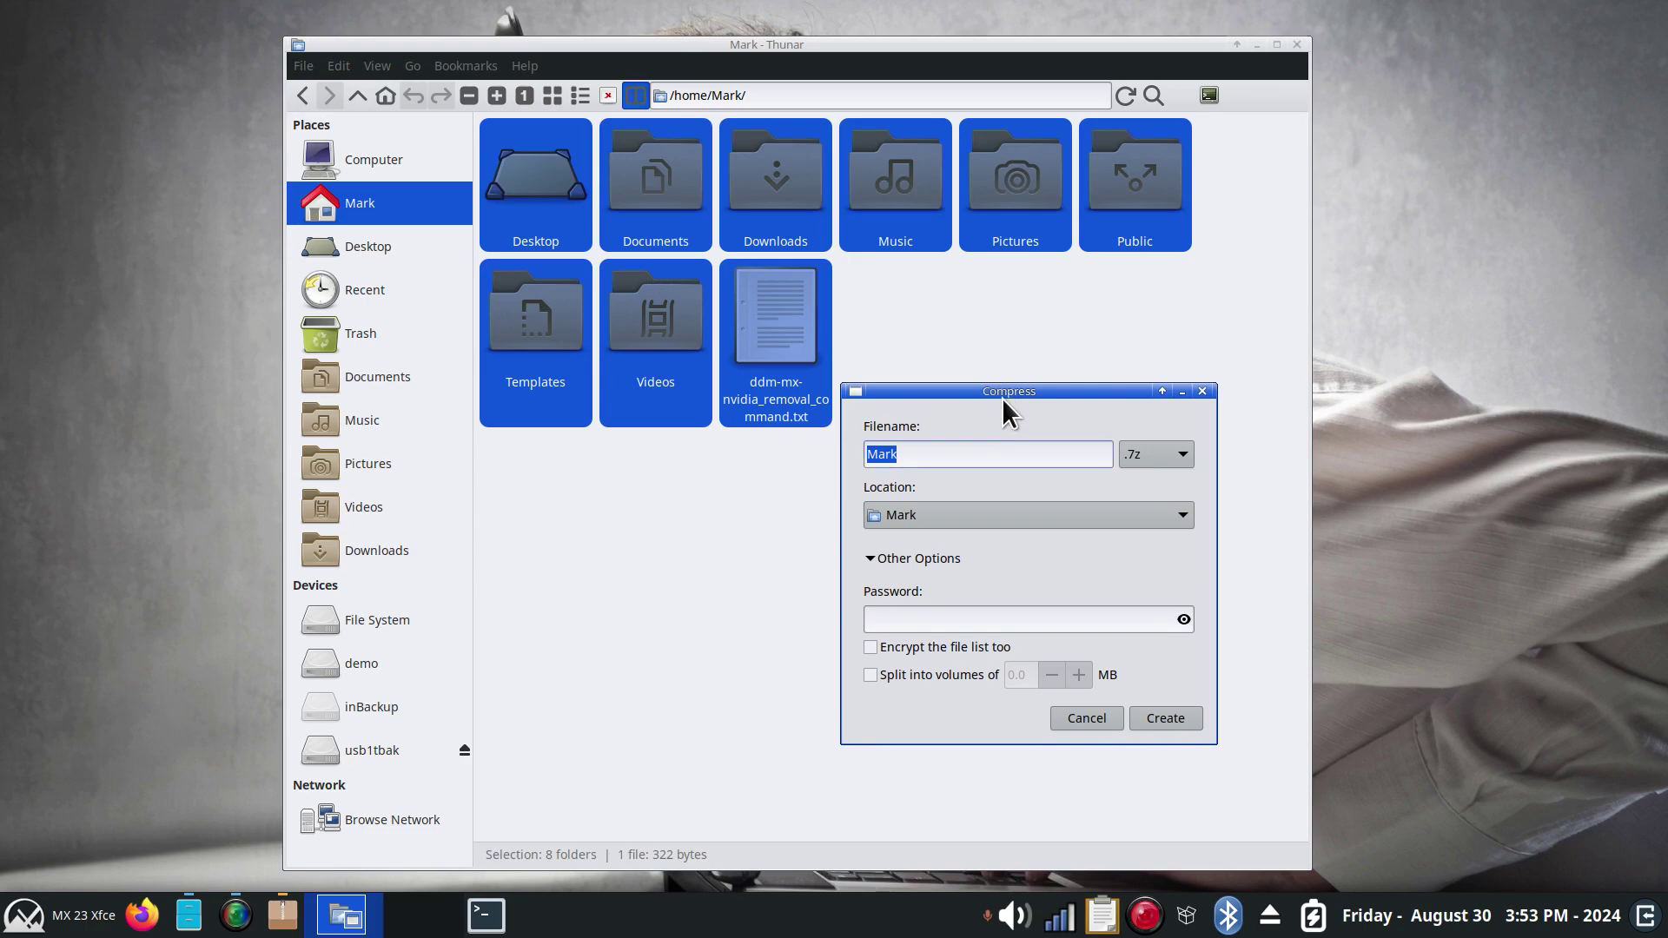
{"action": "left_click", "coordinate": [1165, 455]}
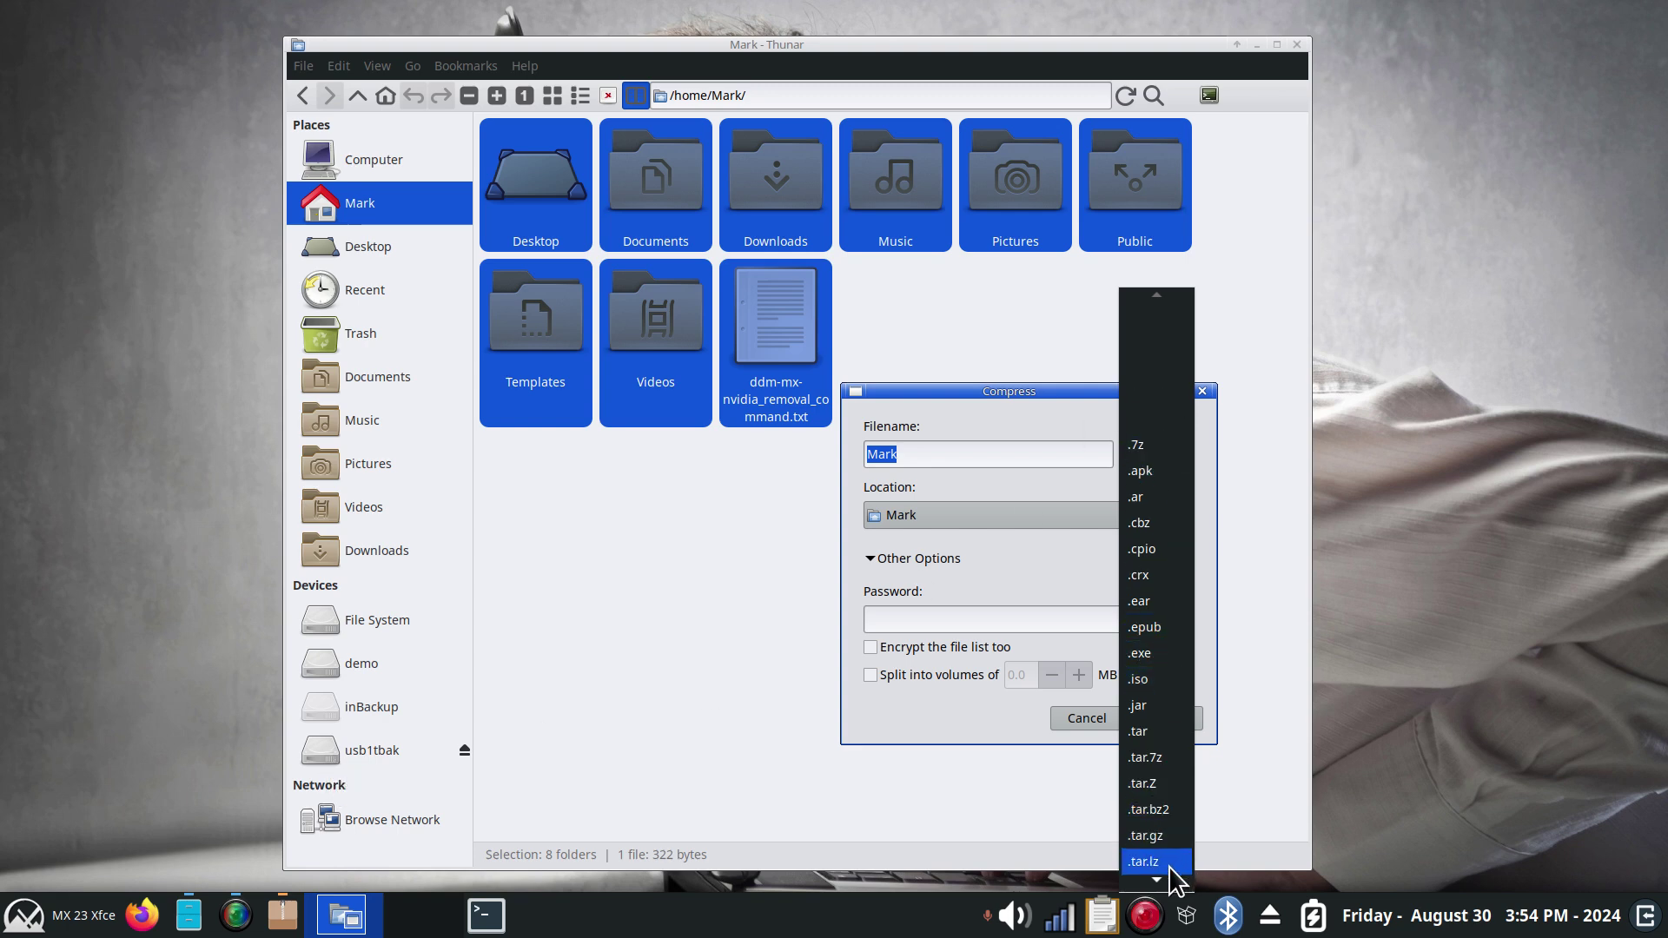
{"action": "mouse_move", "coordinate": [1161, 883]}
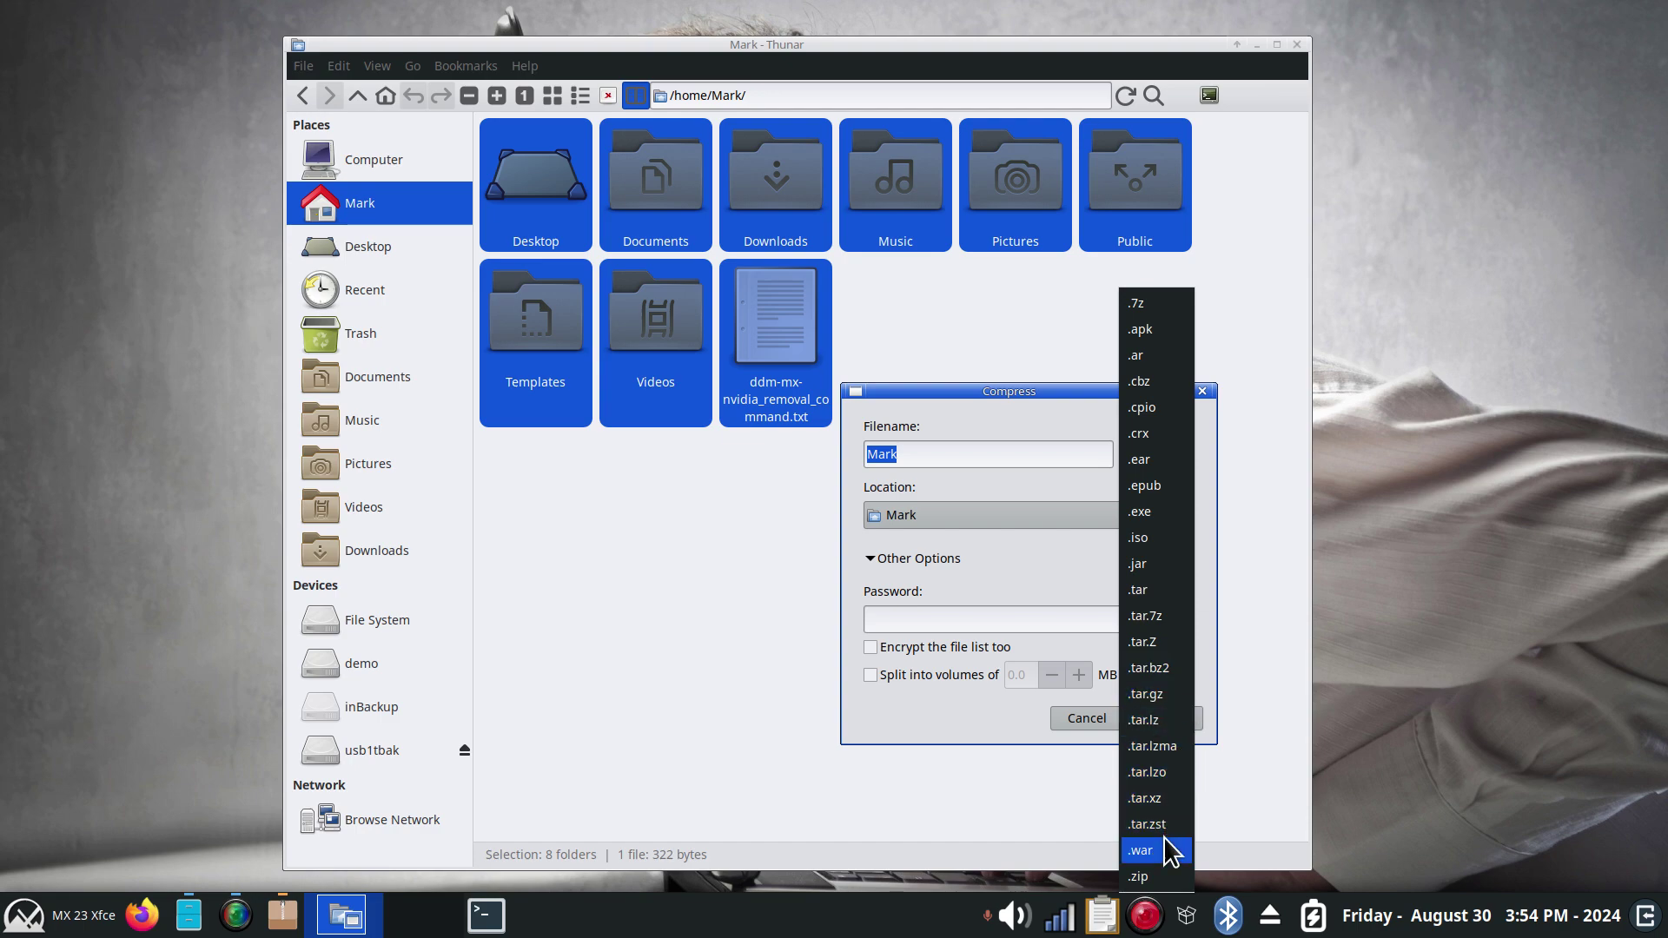
{"action": "left_click", "coordinate": [954, 799]}
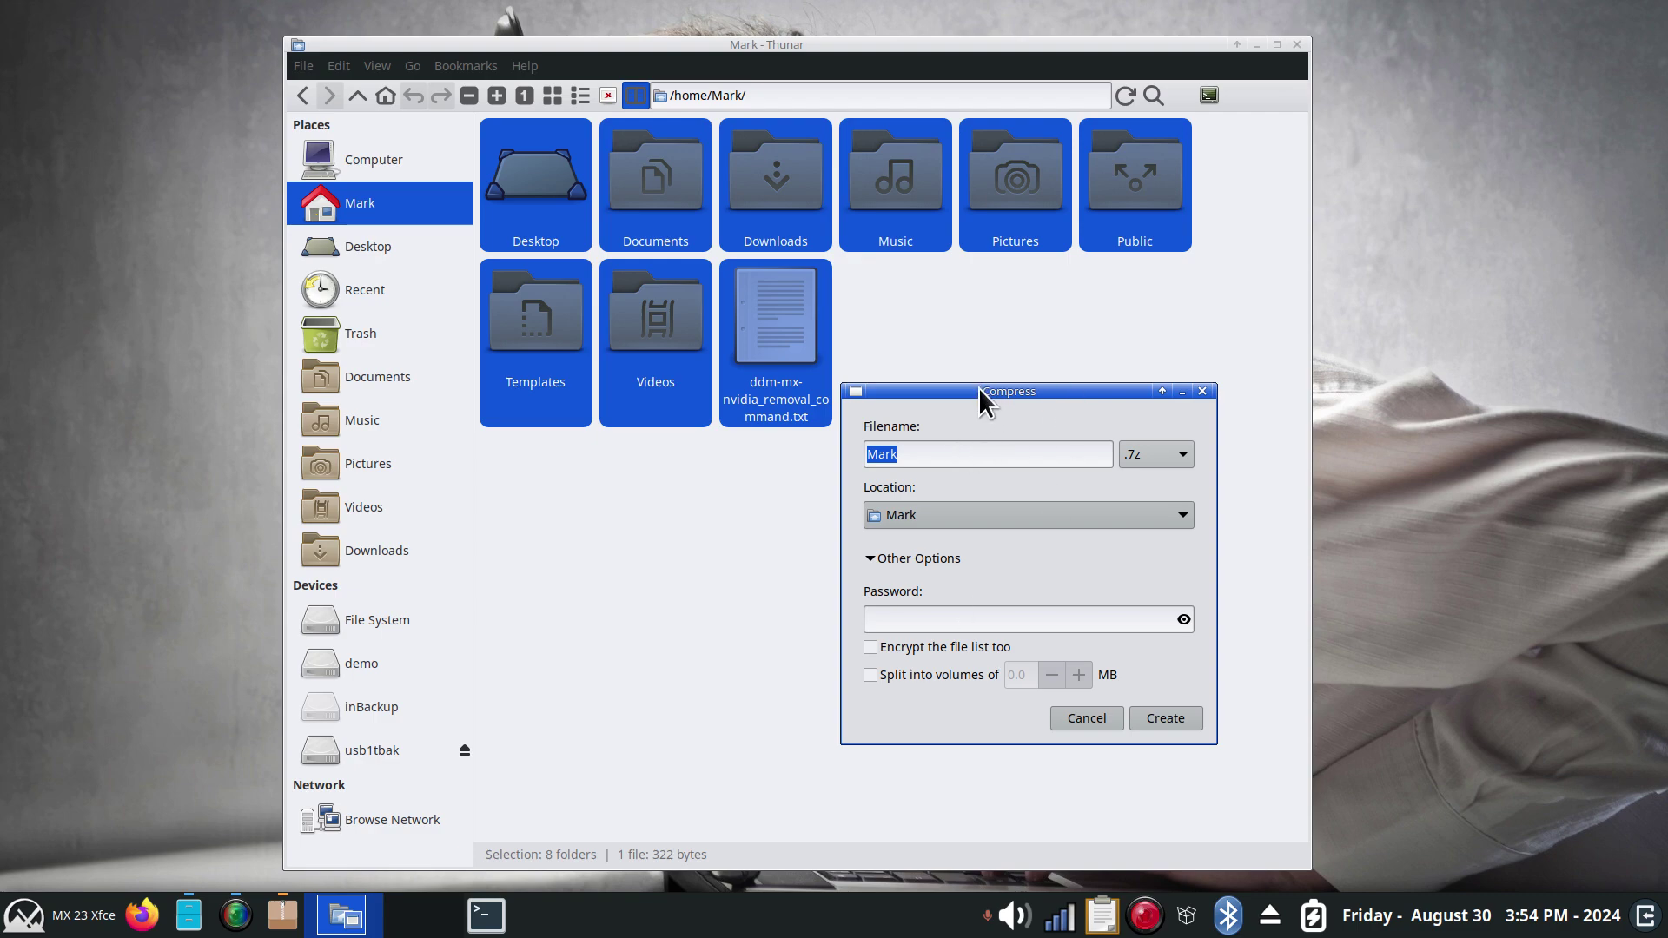
- Name the archive Backup 8-30-24, choose the .tar format, and create it
{"action": "left_click_drag", "start_coordinate": [979, 387], "coordinate": [1079, 376]}
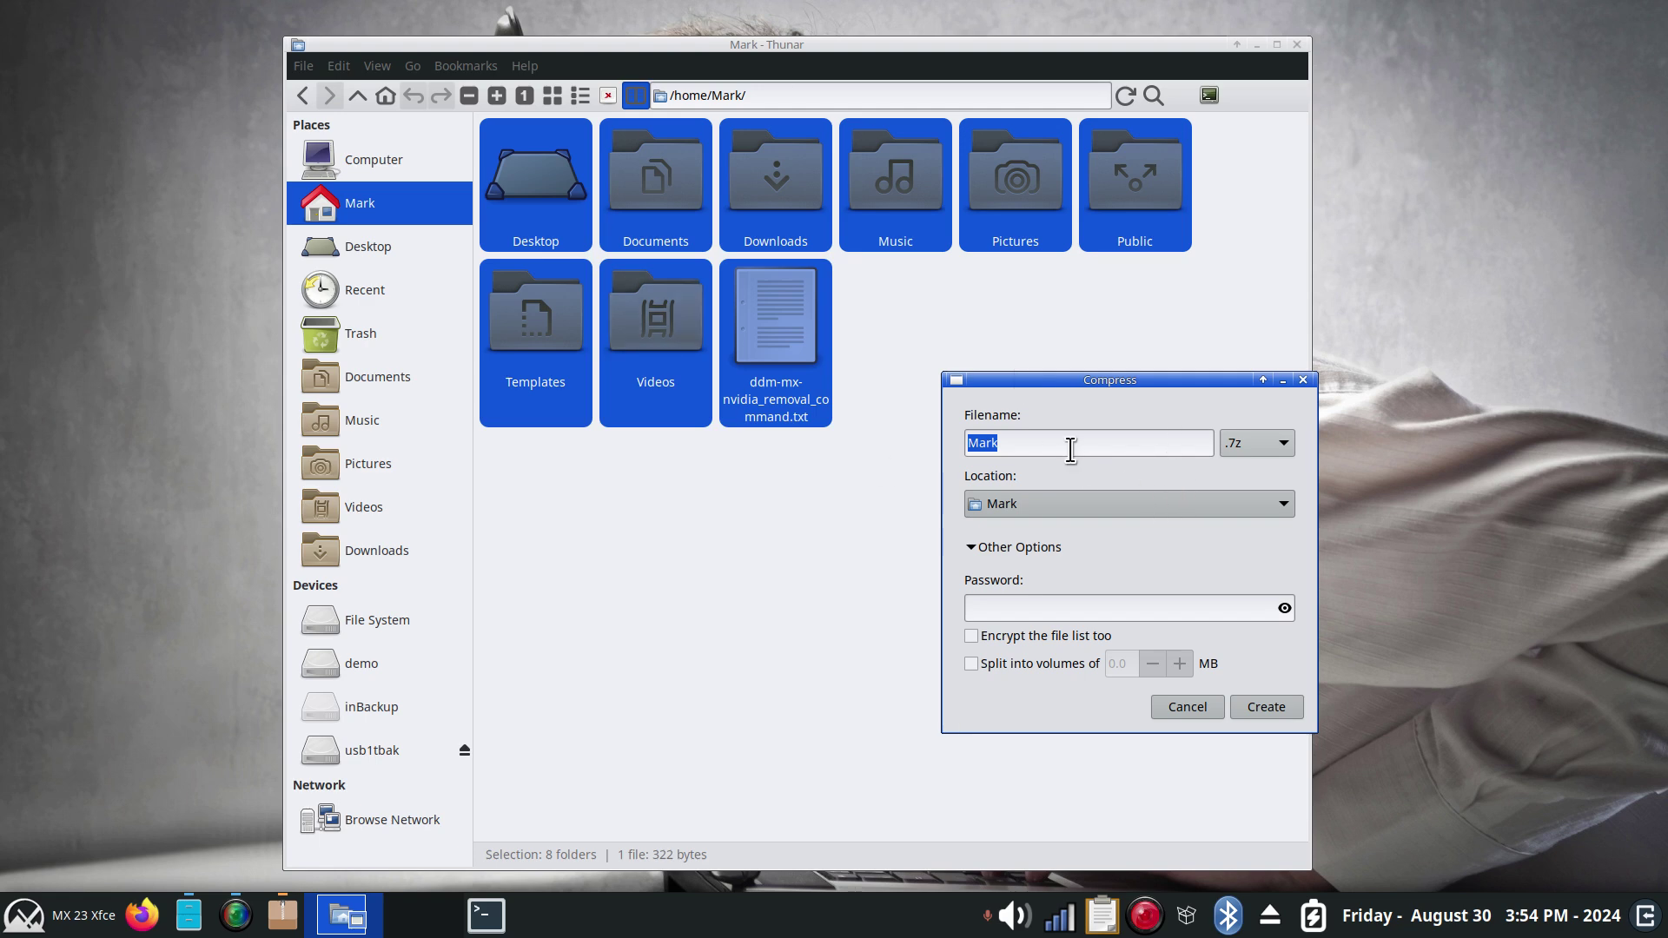
{"action": "left_click_drag", "start_coordinate": [1041, 442], "coordinate": [939, 437]}
{"action": "type", "text": "Backup"}
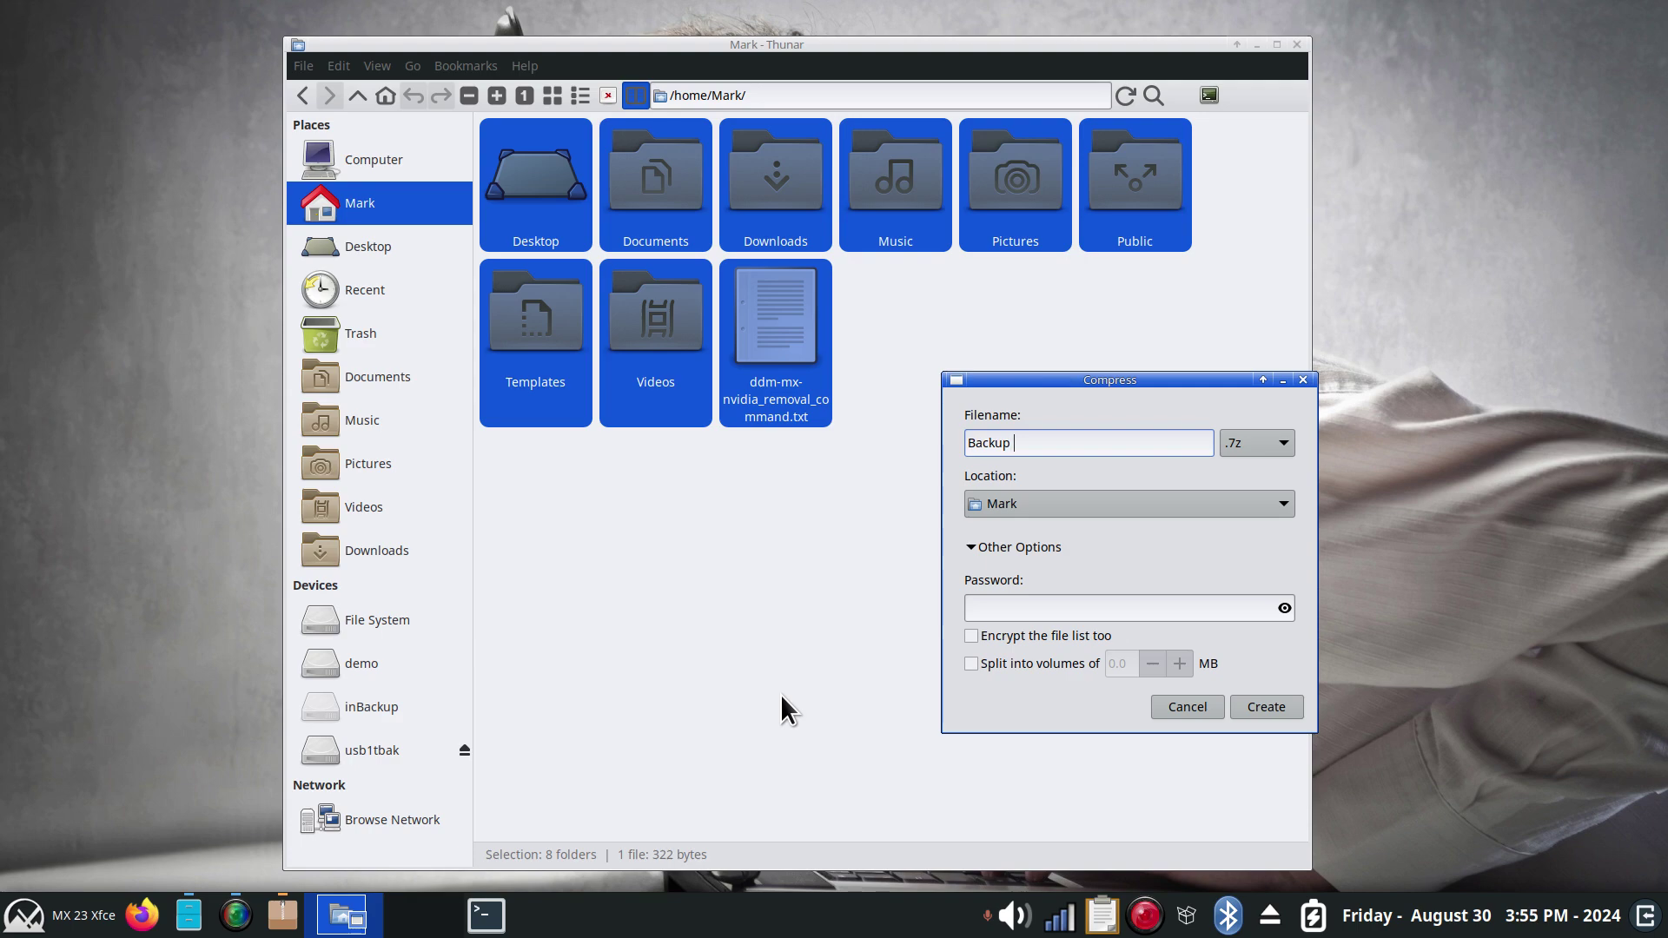
{"action": "type", "text": "8-30-24"}
{"action": "left_click", "coordinate": [1258, 447]}
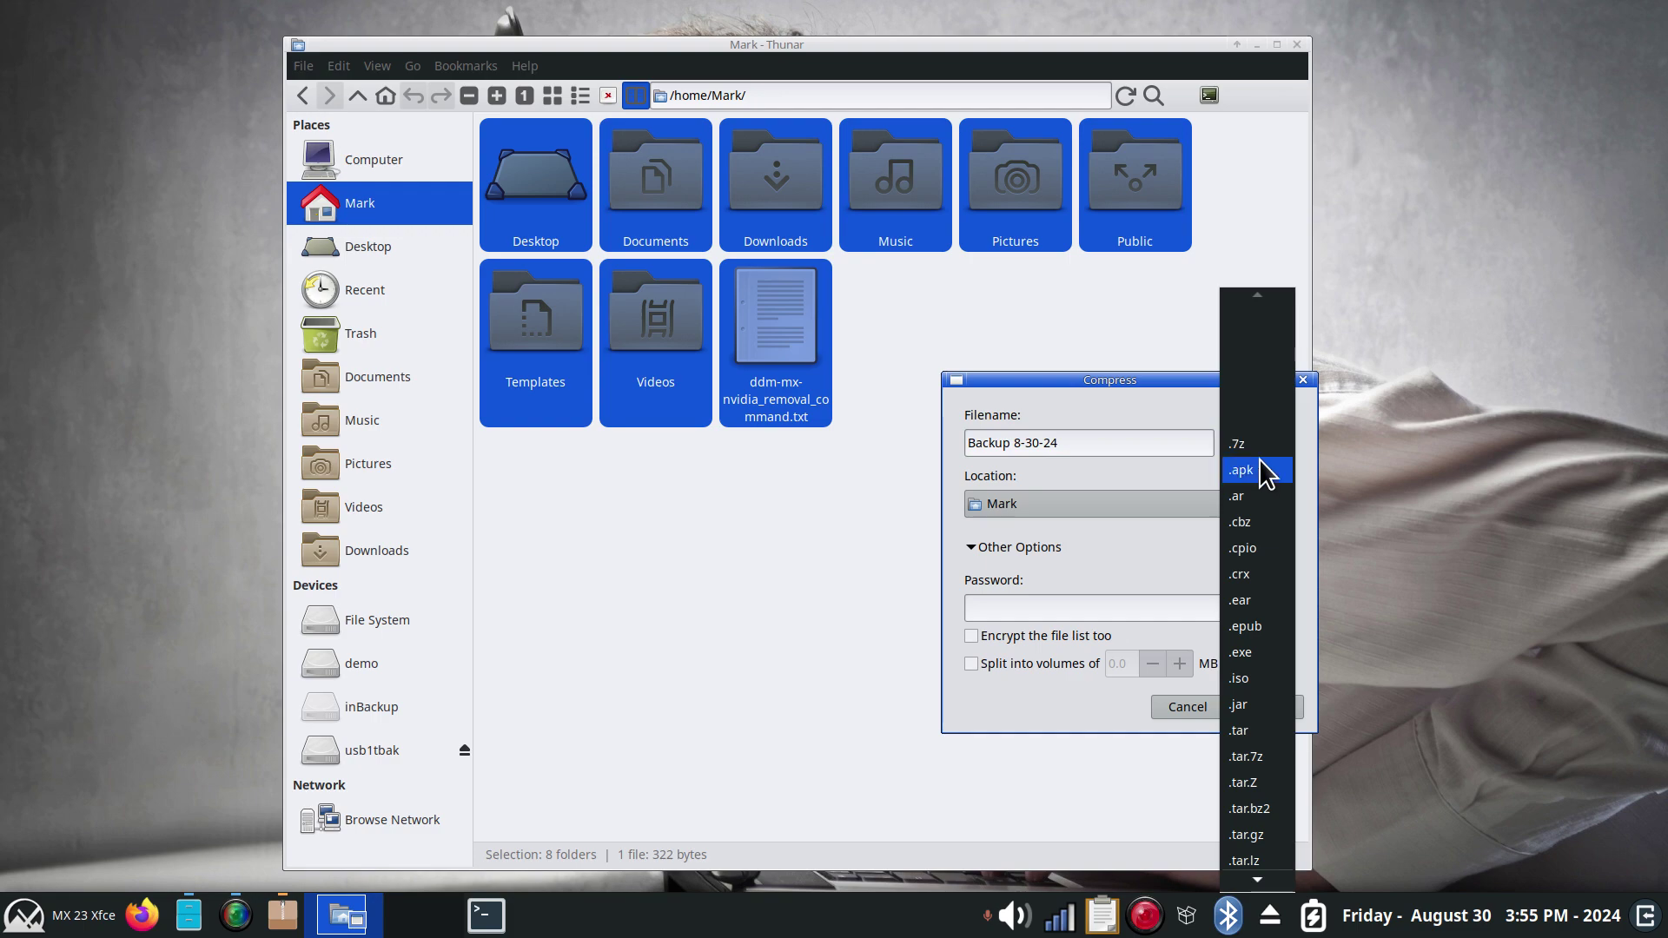
{"action": "left_click", "coordinate": [1259, 730]}
{"action": "left_click", "coordinate": [1265, 708]}
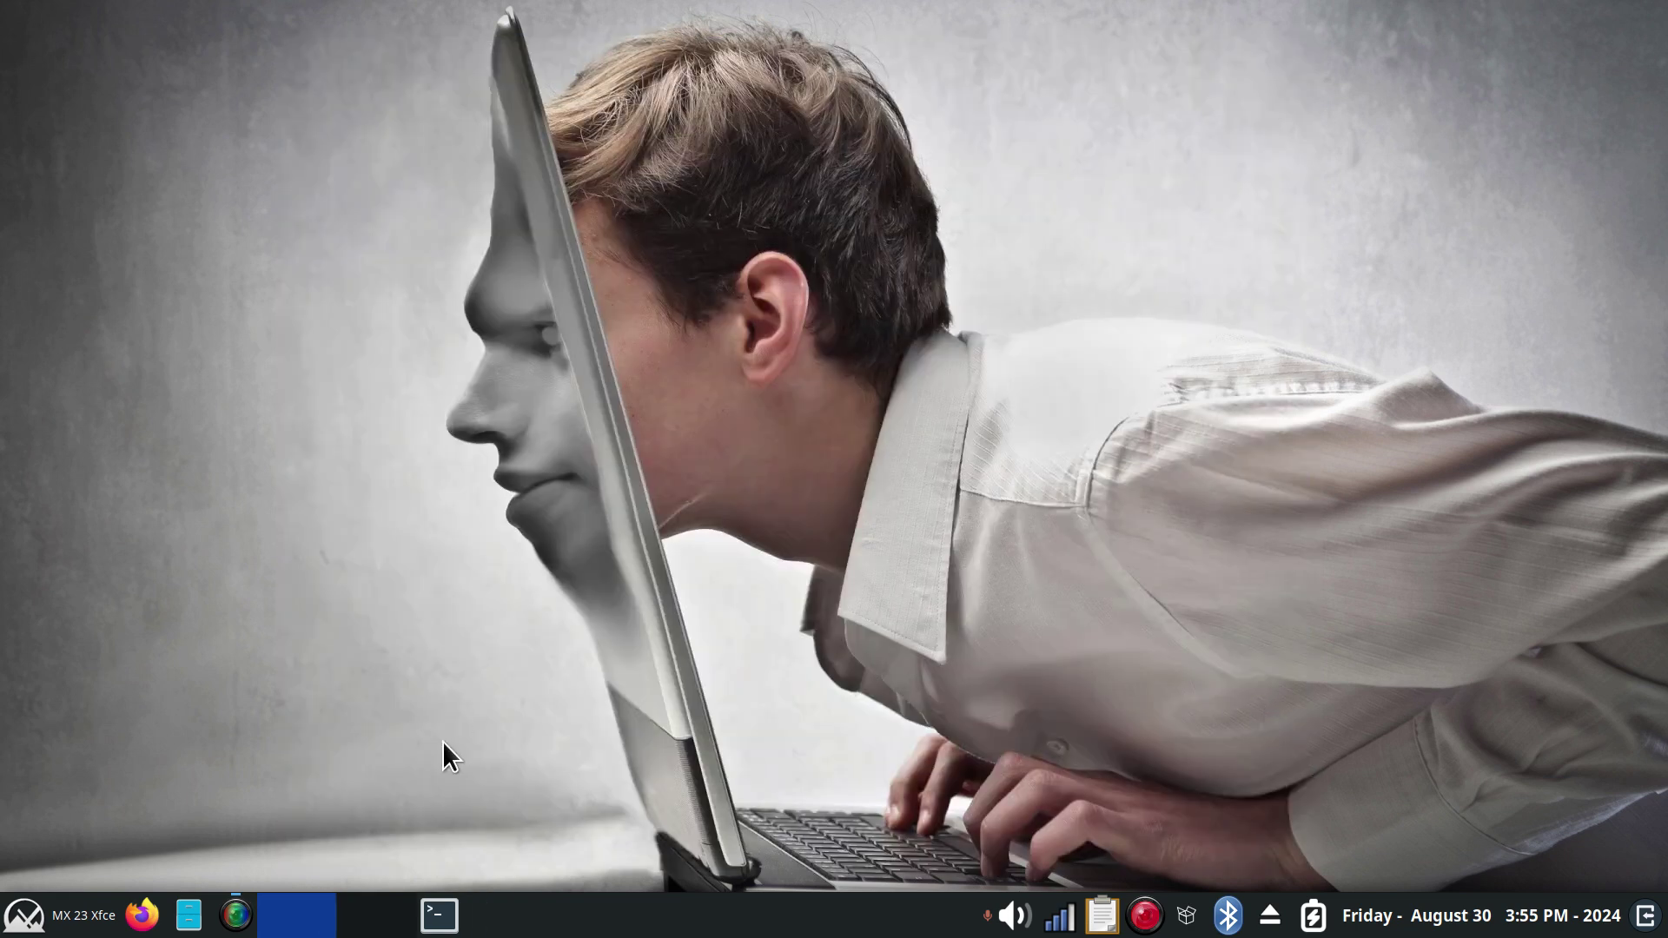
{"action": "left_click", "coordinate": [286, 915]}
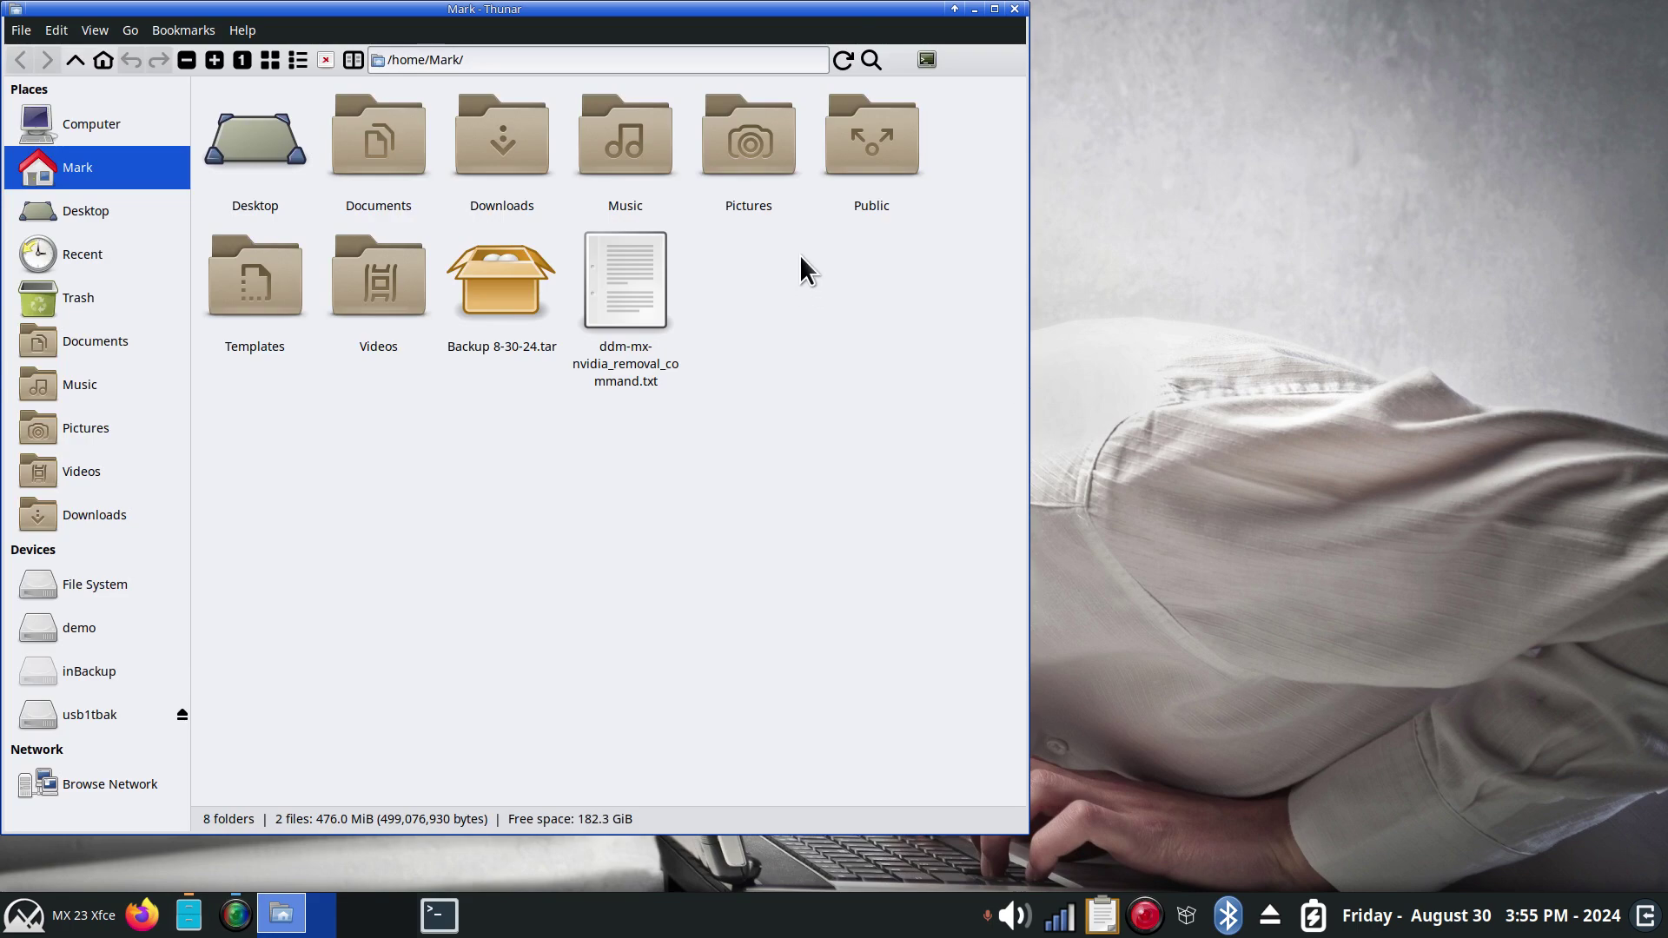
{"action": "left_click_drag", "start_coordinate": [687, 26], "coordinate": [1034, 67]}
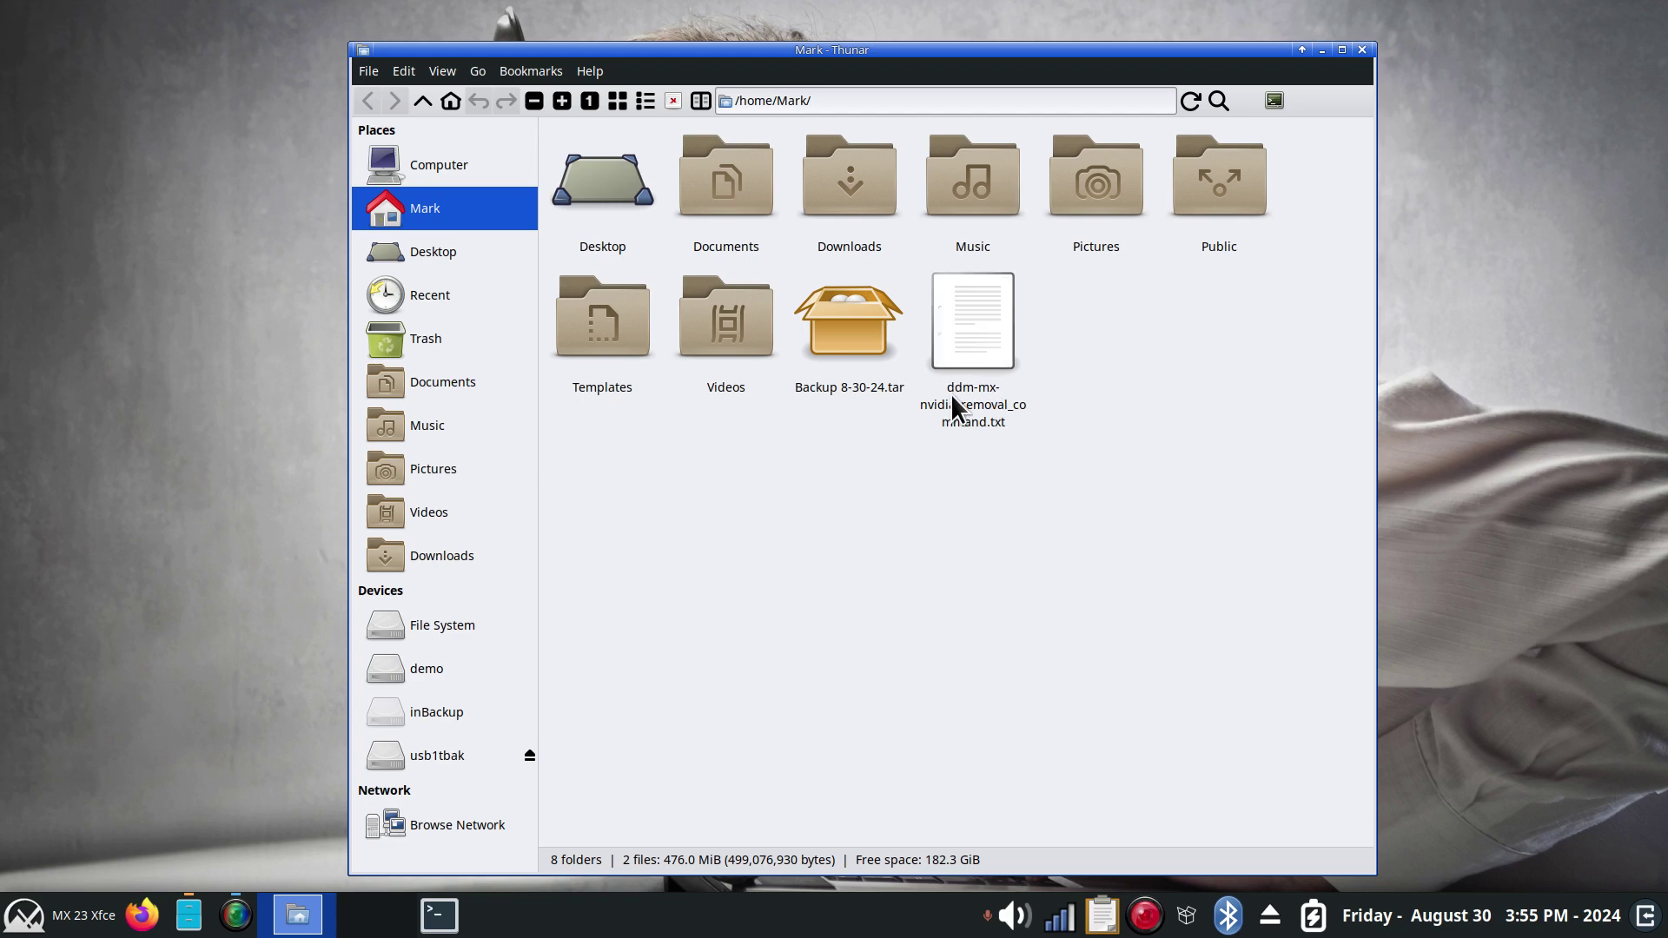
{"action": "double_click", "coordinate": [854, 318]}
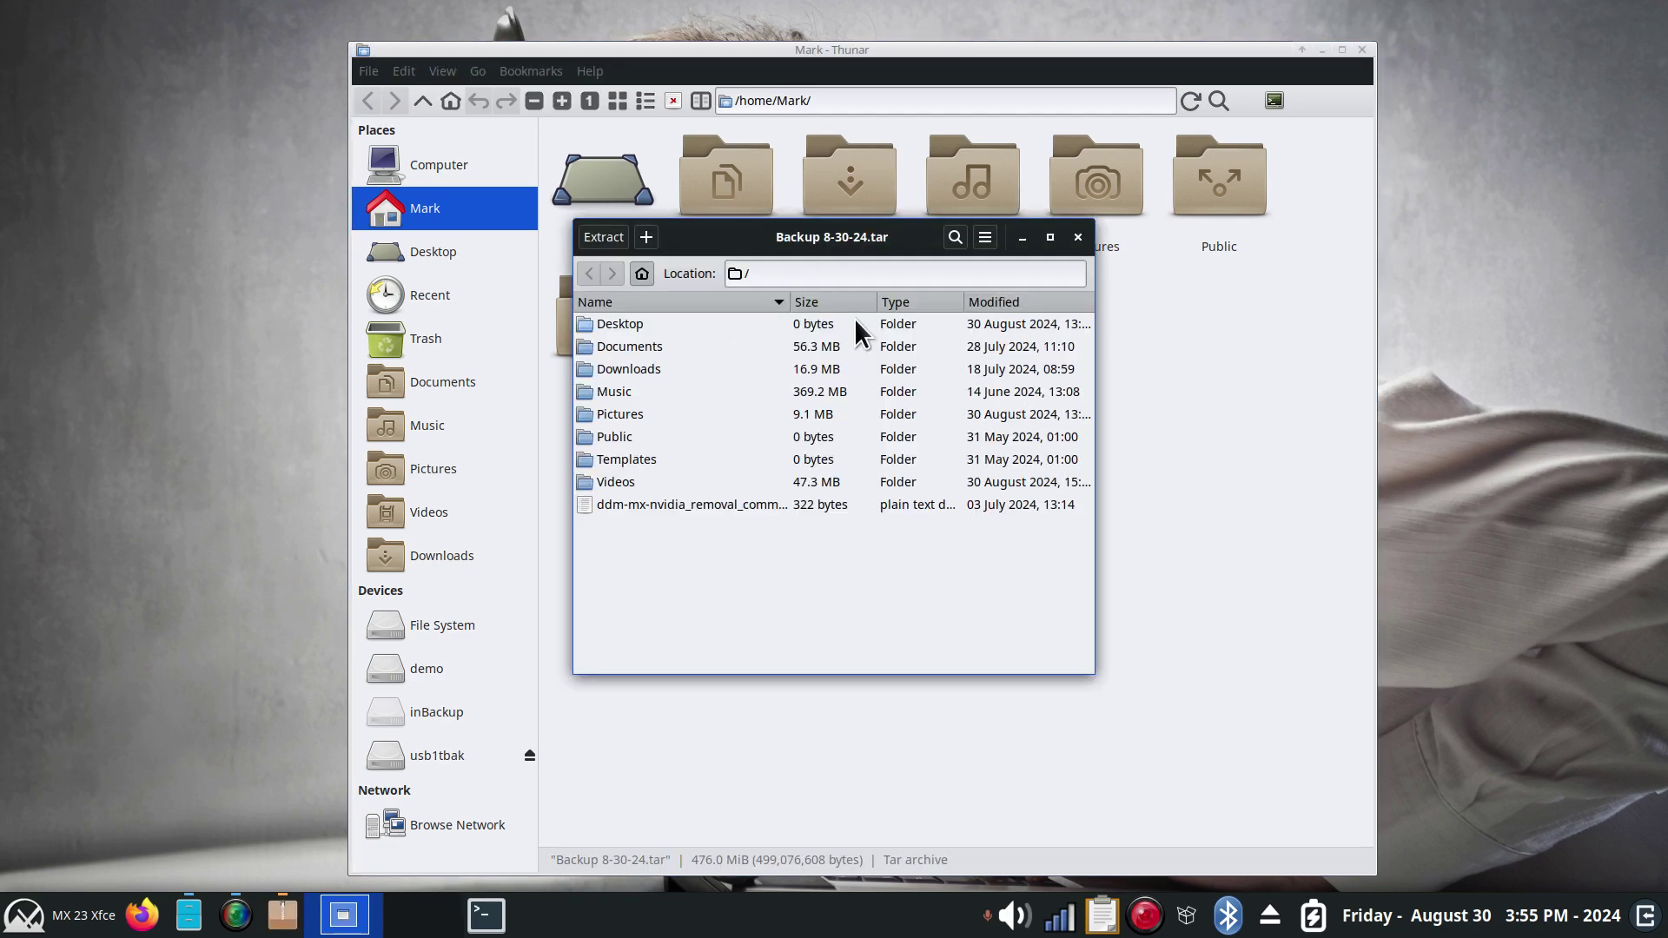
{"action": "left_click_drag", "start_coordinate": [827, 236], "coordinate": [876, 456]}
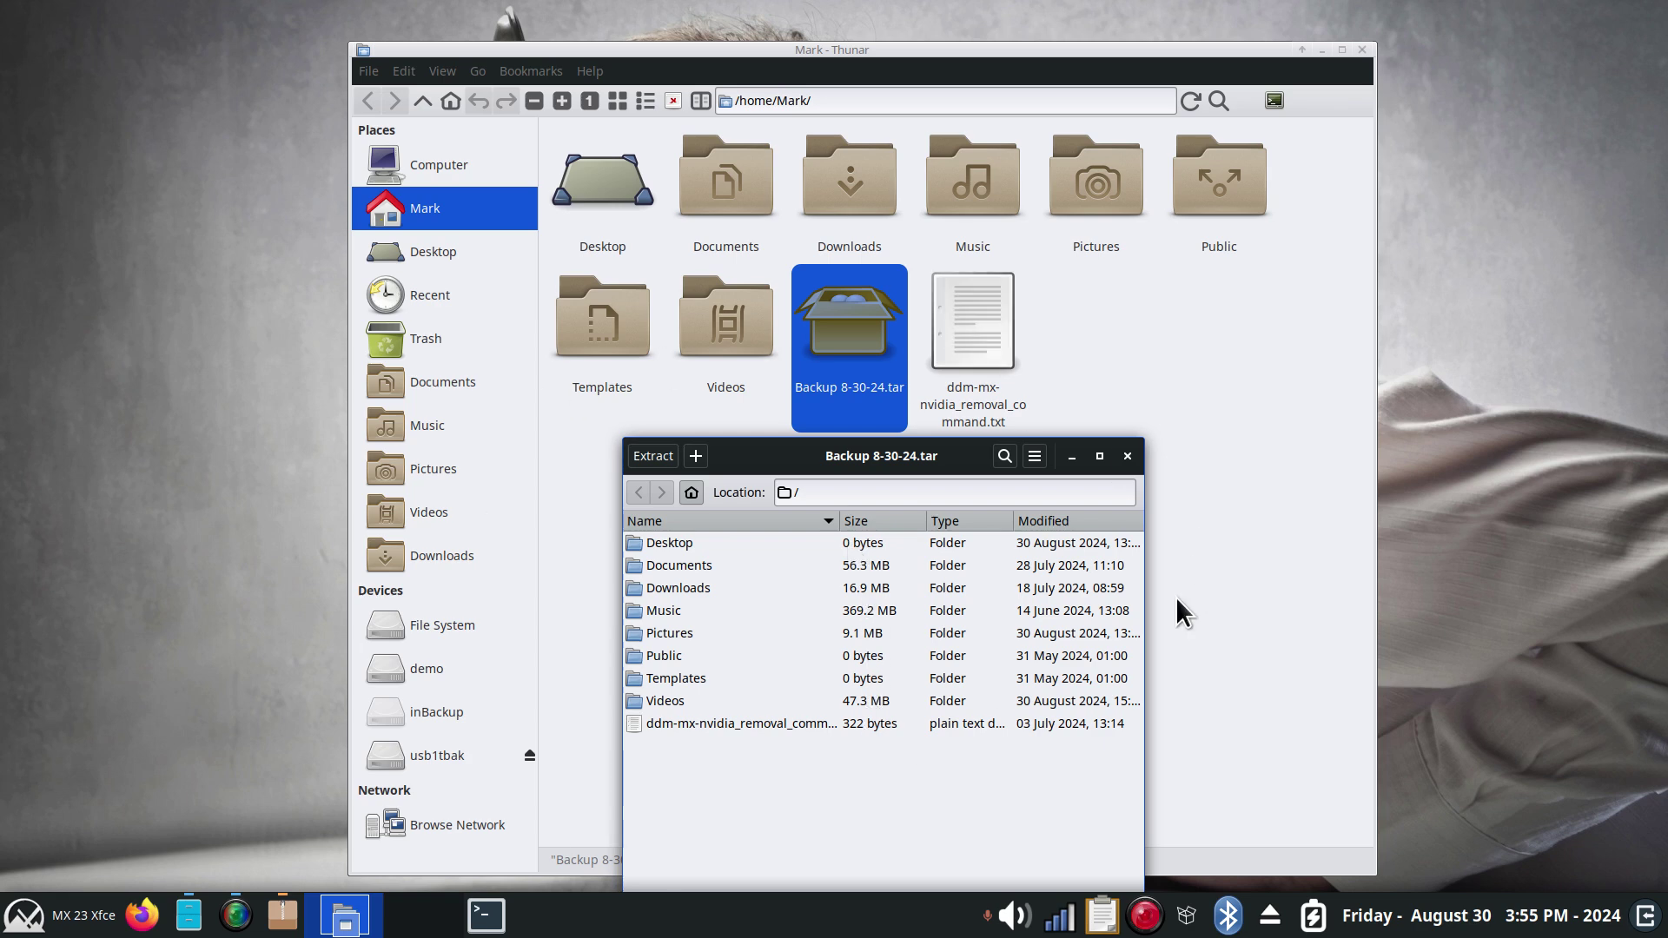
- Check Backup 8-30-24.tar's size in Properties: 476.0 MiB (499,076,608 bytes)
{"action": "left_click", "coordinate": [1128, 458]}
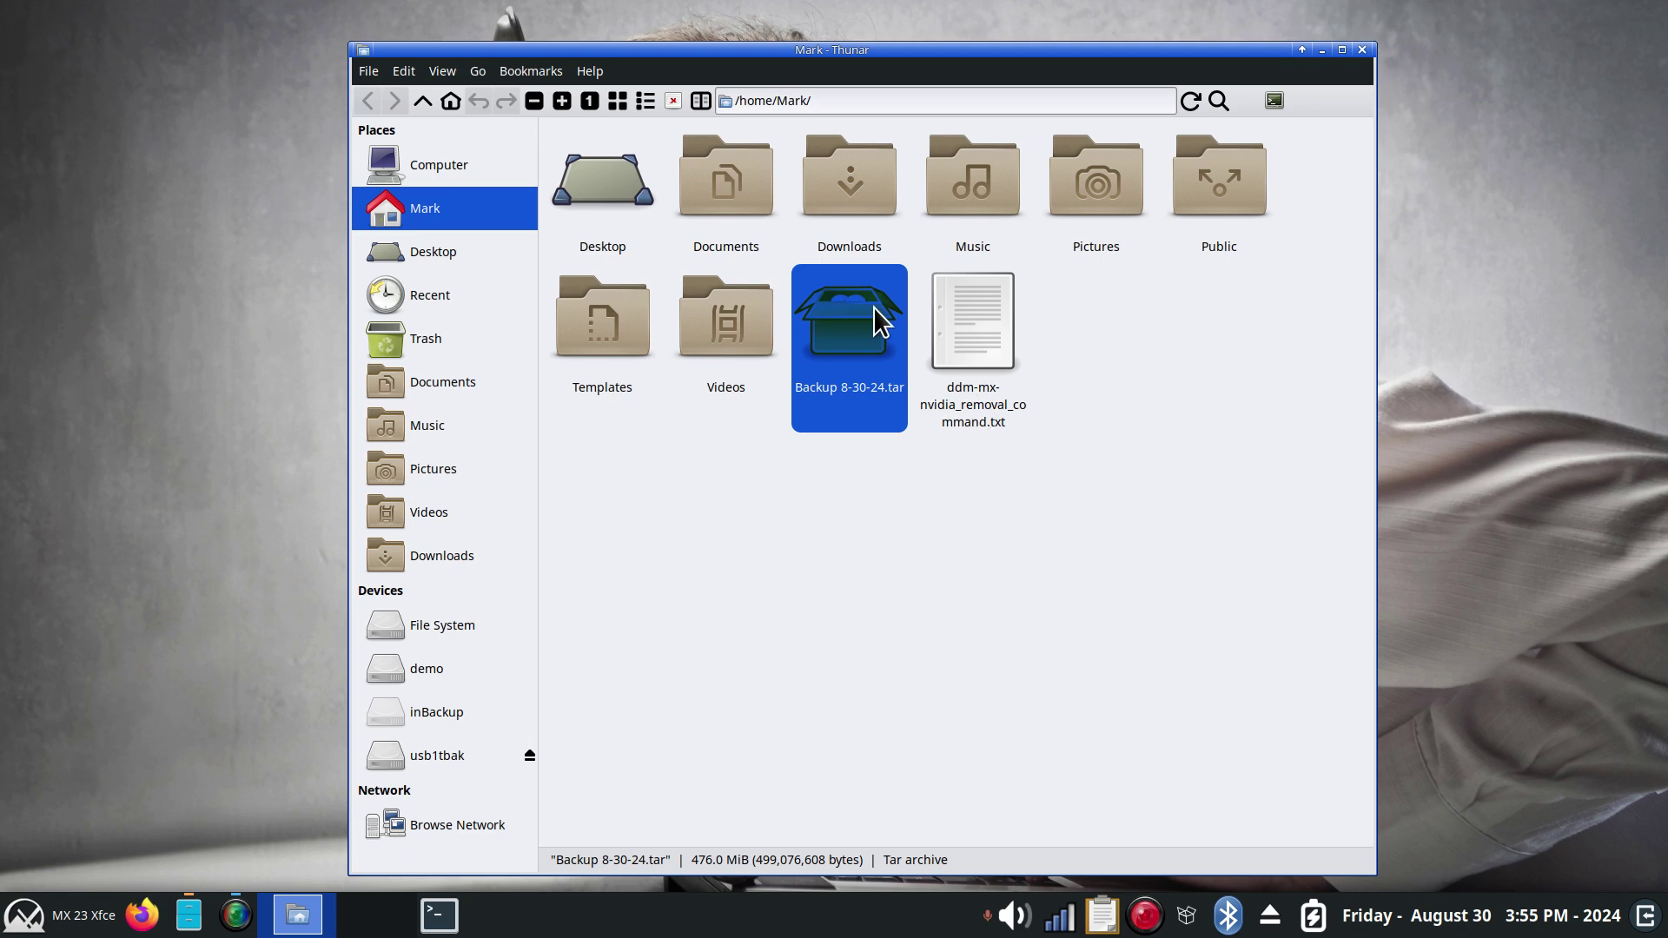
{"action": "left_click", "coordinate": [881, 576]}
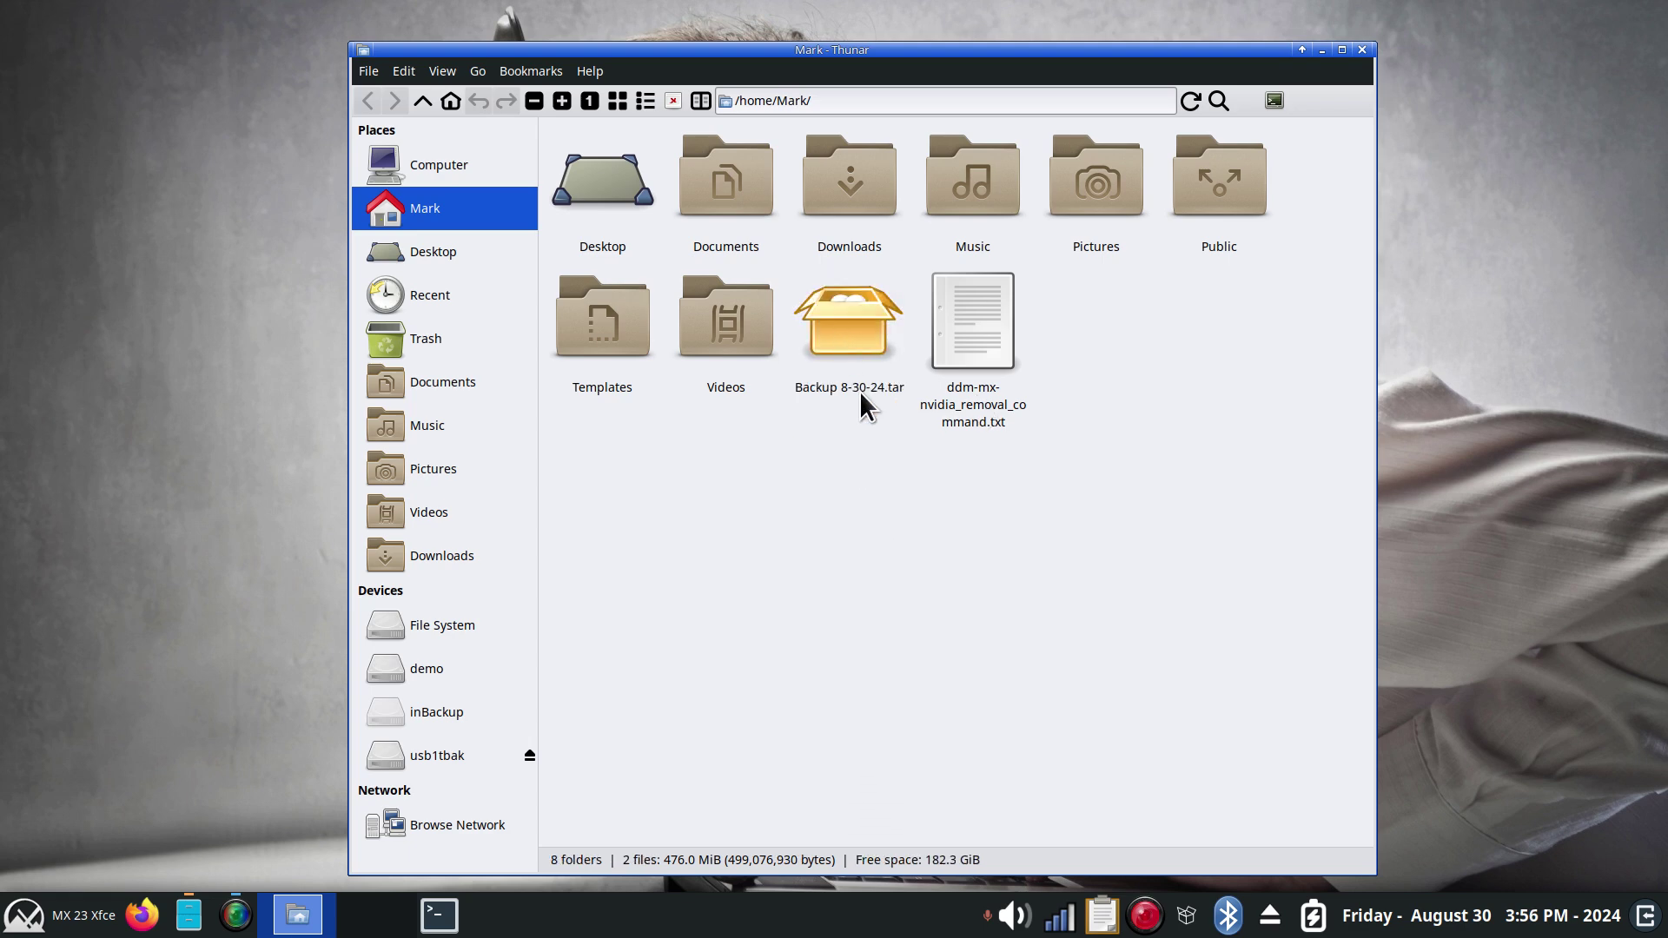
{"action": "right_click", "coordinate": [853, 321]}
{"action": "left_click", "coordinate": [983, 799]}
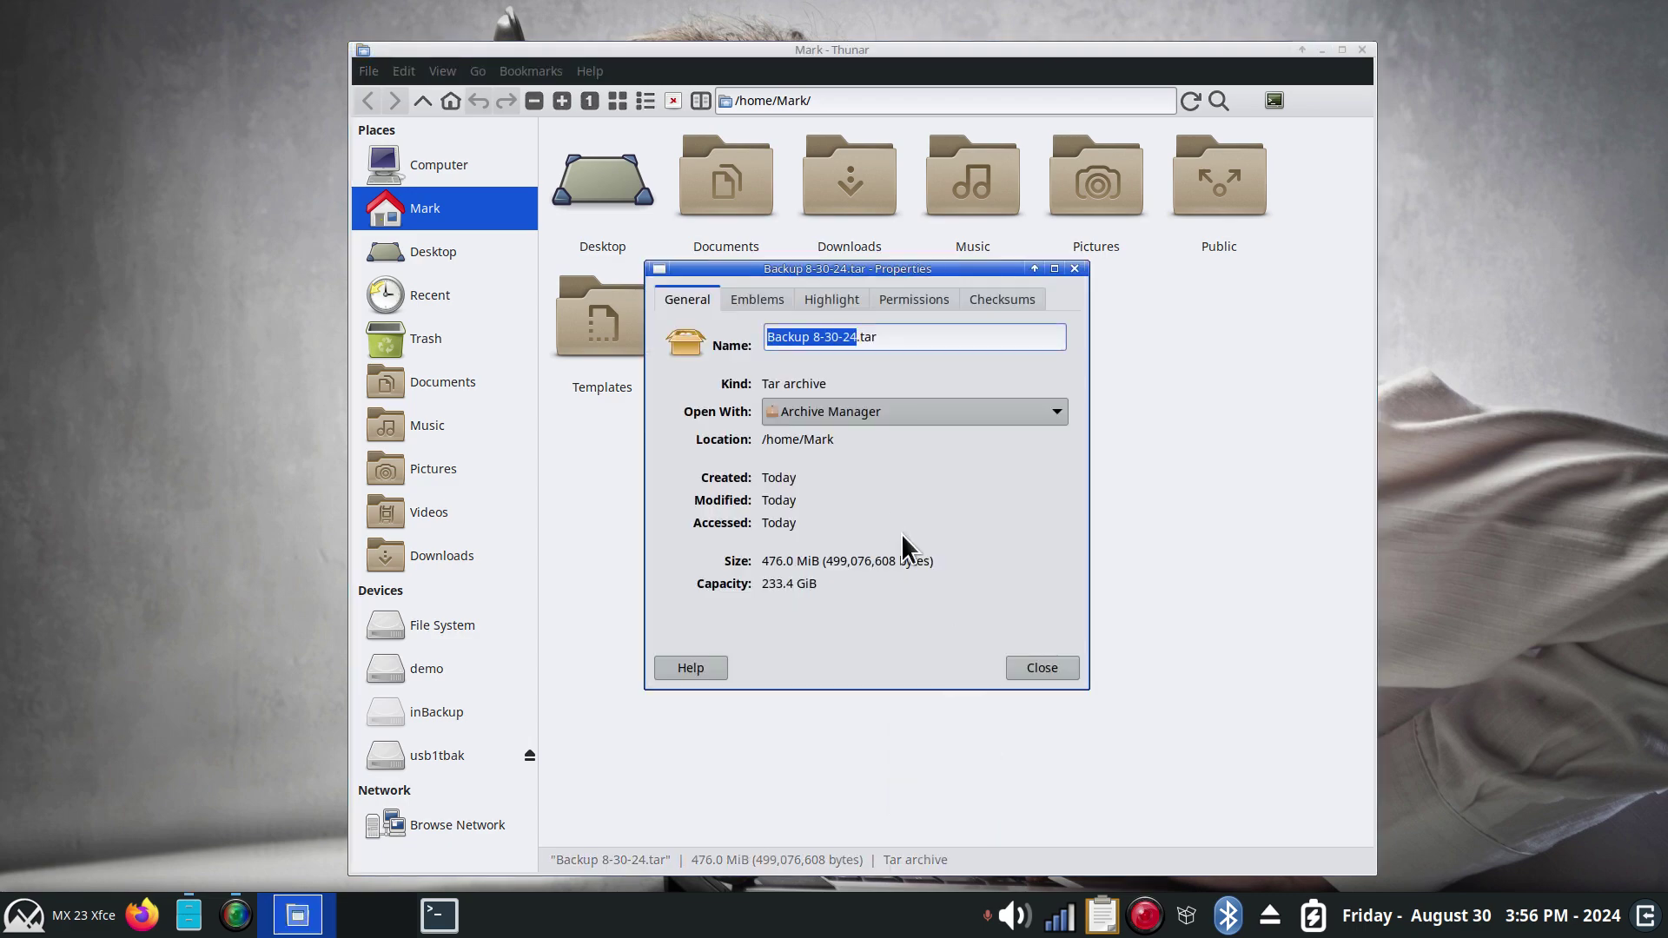
{"action": "left_click_drag", "start_coordinate": [825, 560], "coordinate": [850, 561]}
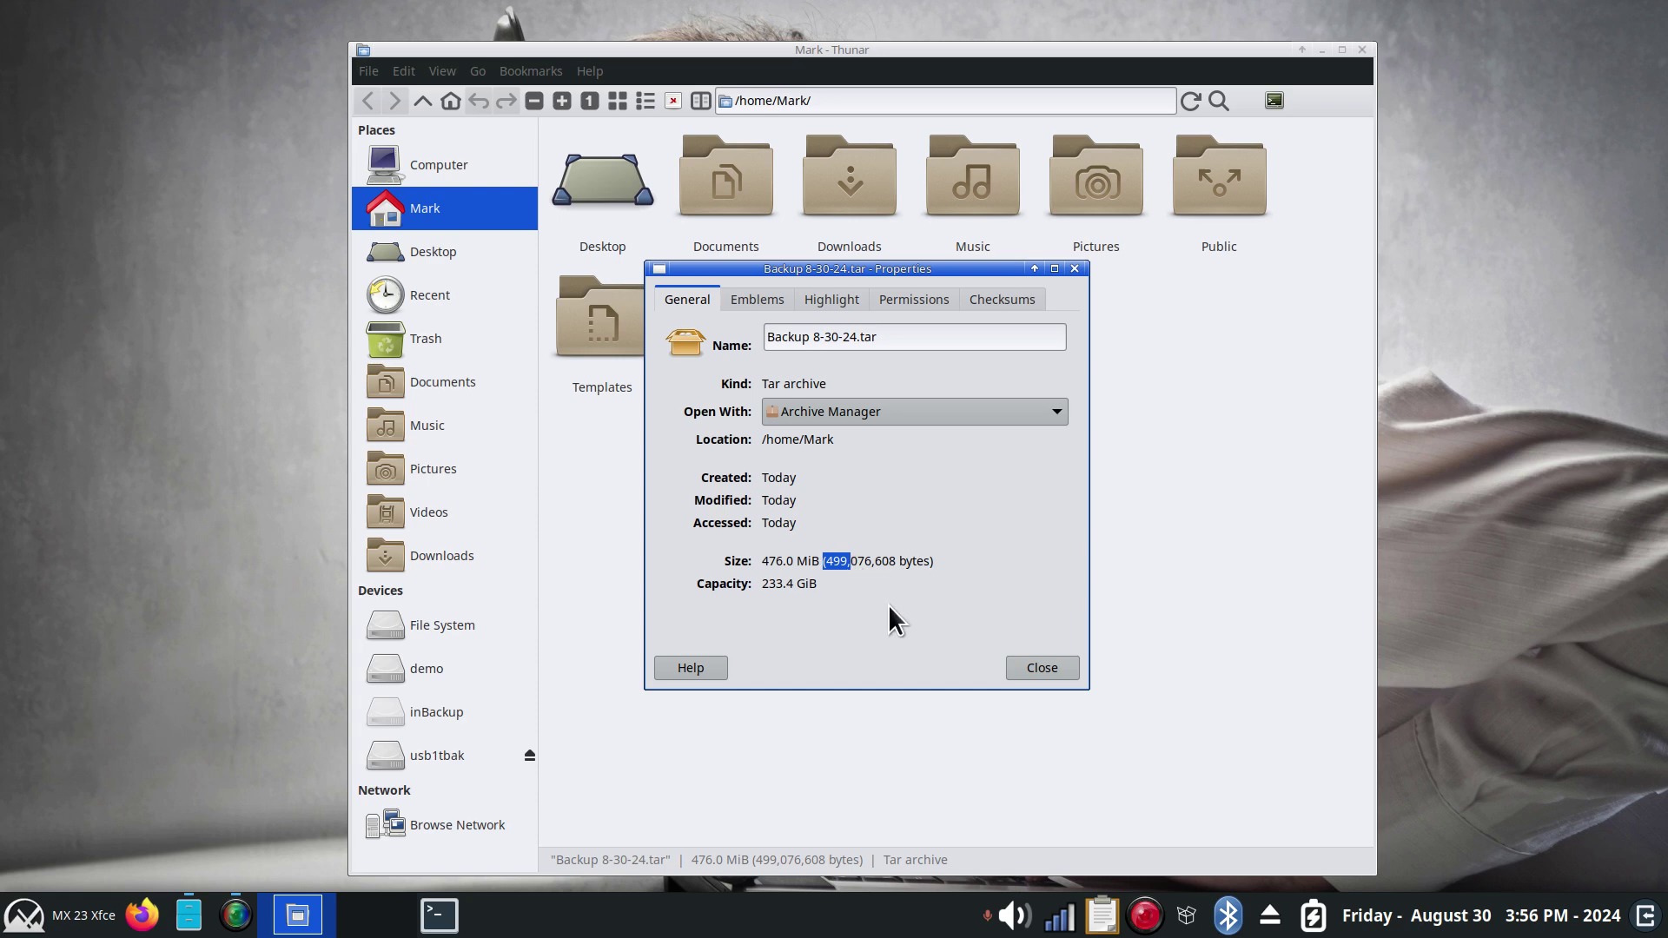
{"action": "left_click", "coordinate": [1039, 671]}
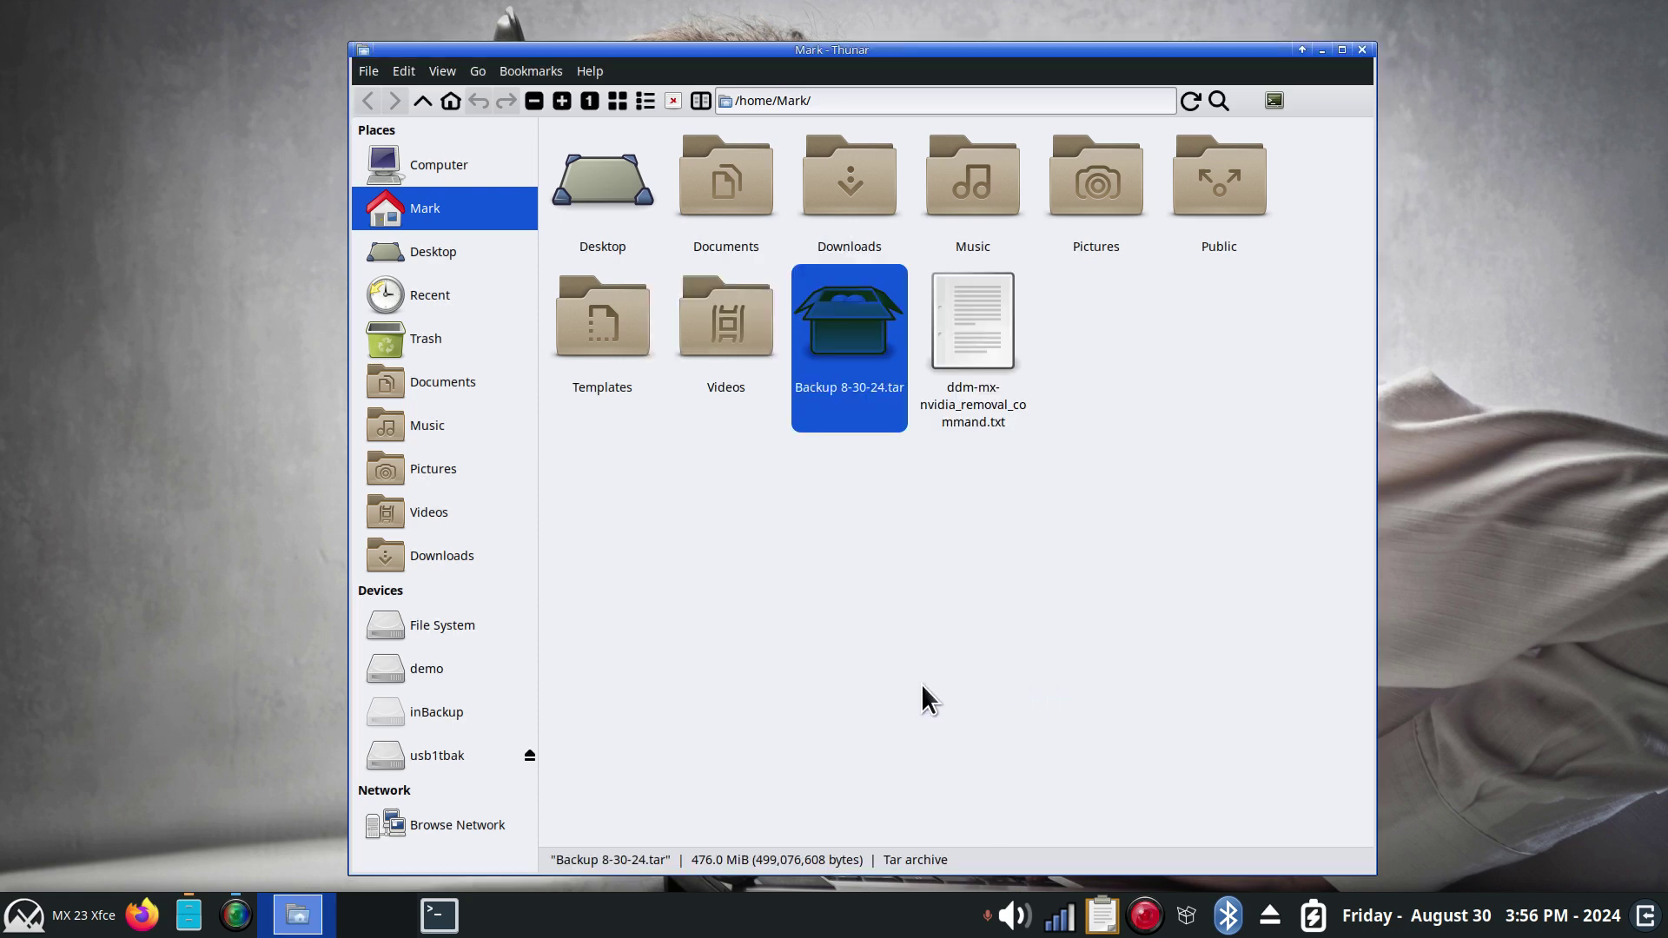
- Select the Documents and Music folders together
{"action": "left_click", "coordinate": [952, 614]}
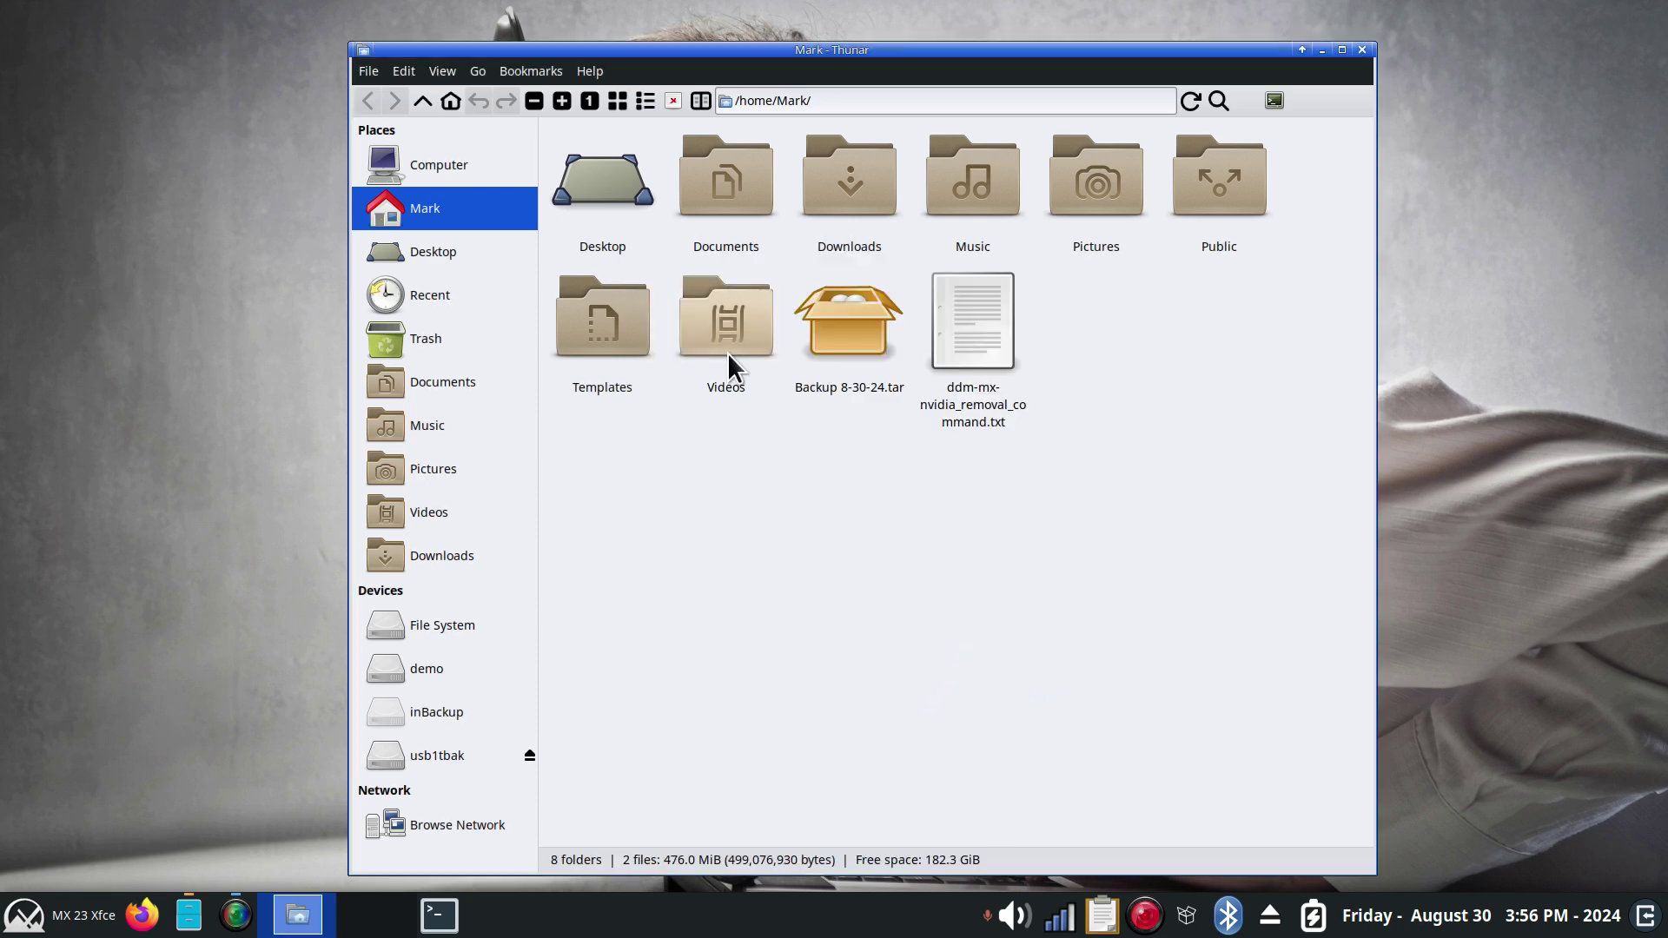
{"action": "left_click", "coordinate": [715, 194]}
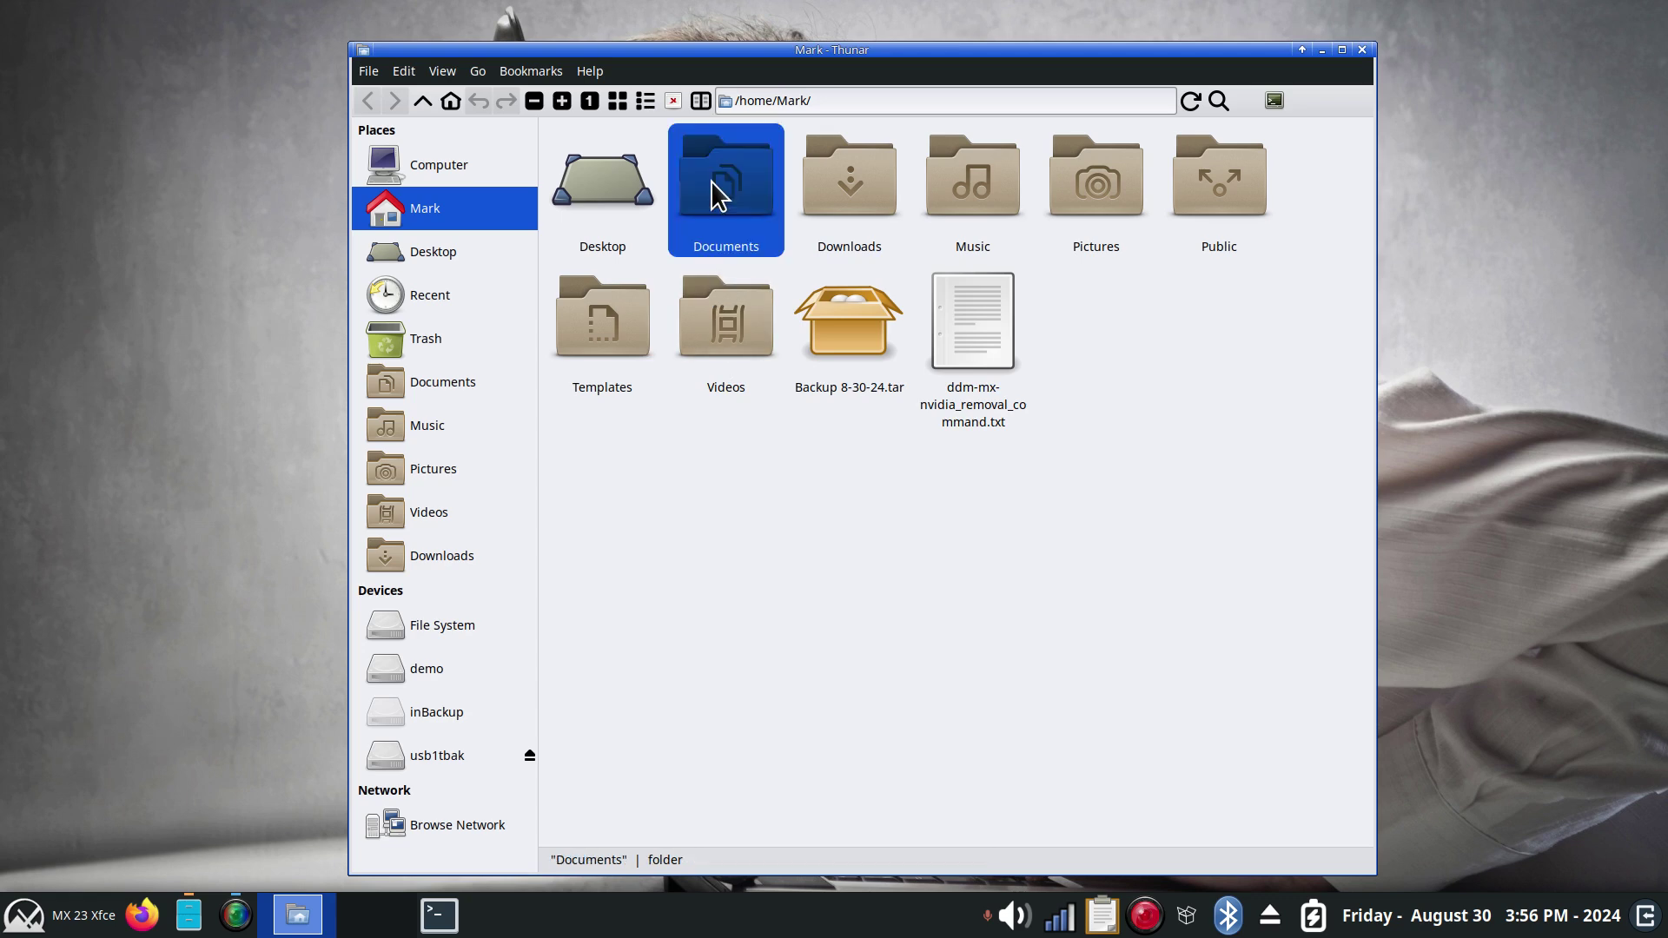
{"action": "left_click", "coordinate": [974, 173], "text": "ctrl"}
- Add Pictures and archive the three folders as Test1tar
{"action": "left_click", "coordinate": [1070, 175], "text": "ctrl"}
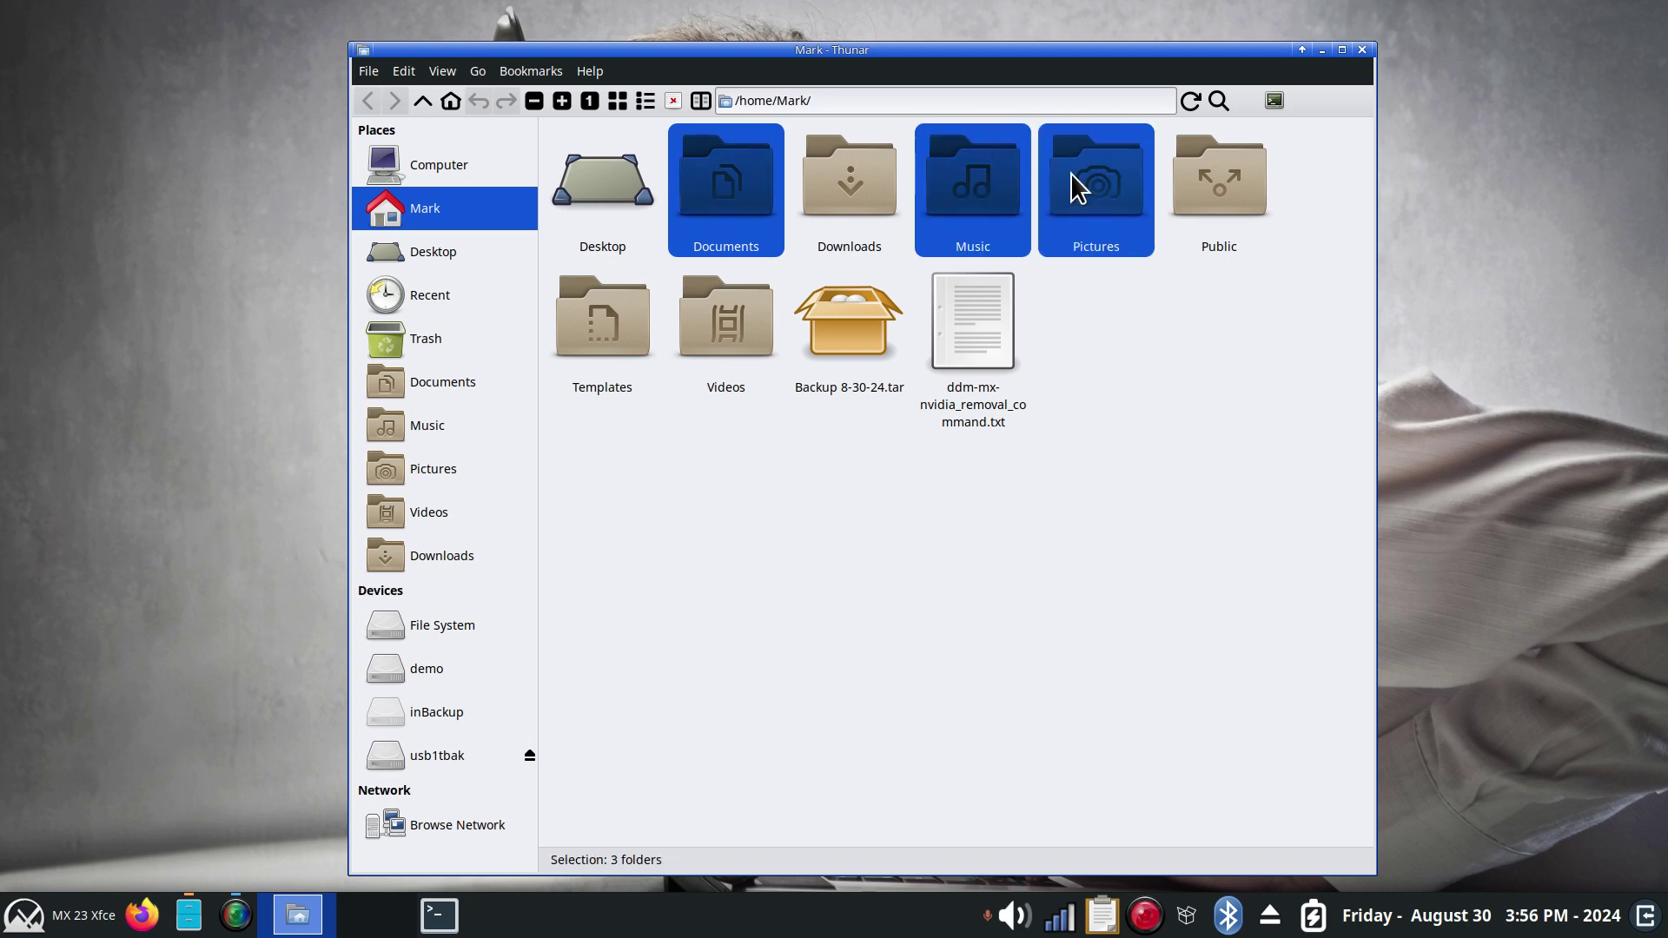
{"action": "right_click", "coordinate": [973, 182]}
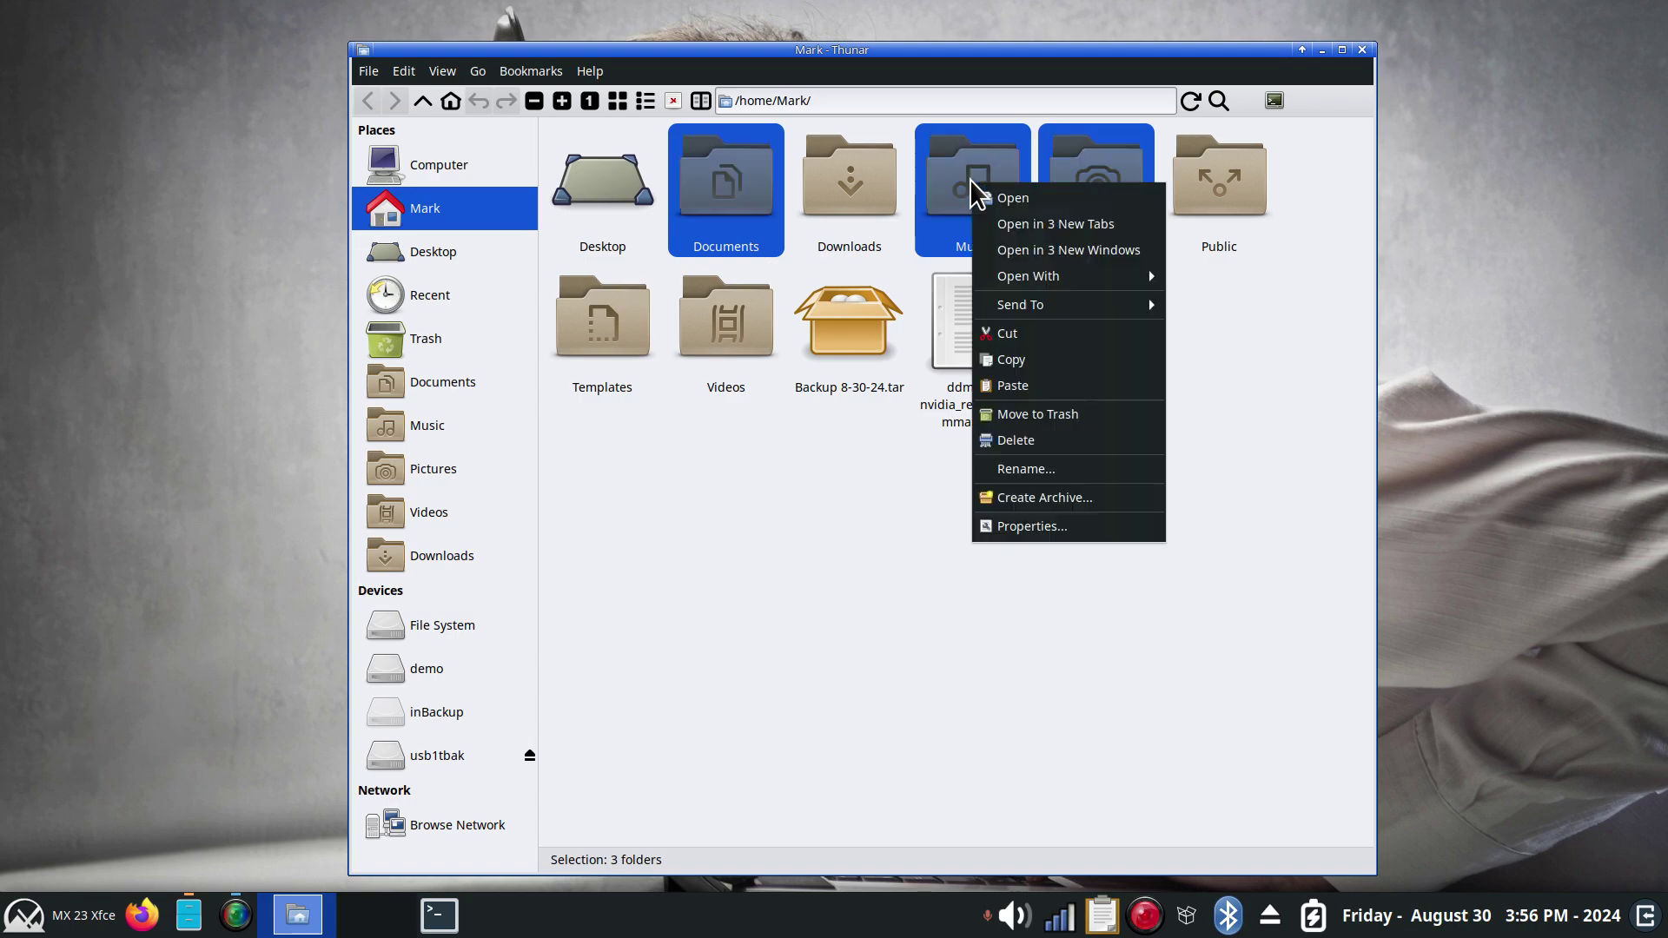
{"action": "left_click", "coordinate": [1077, 498]}
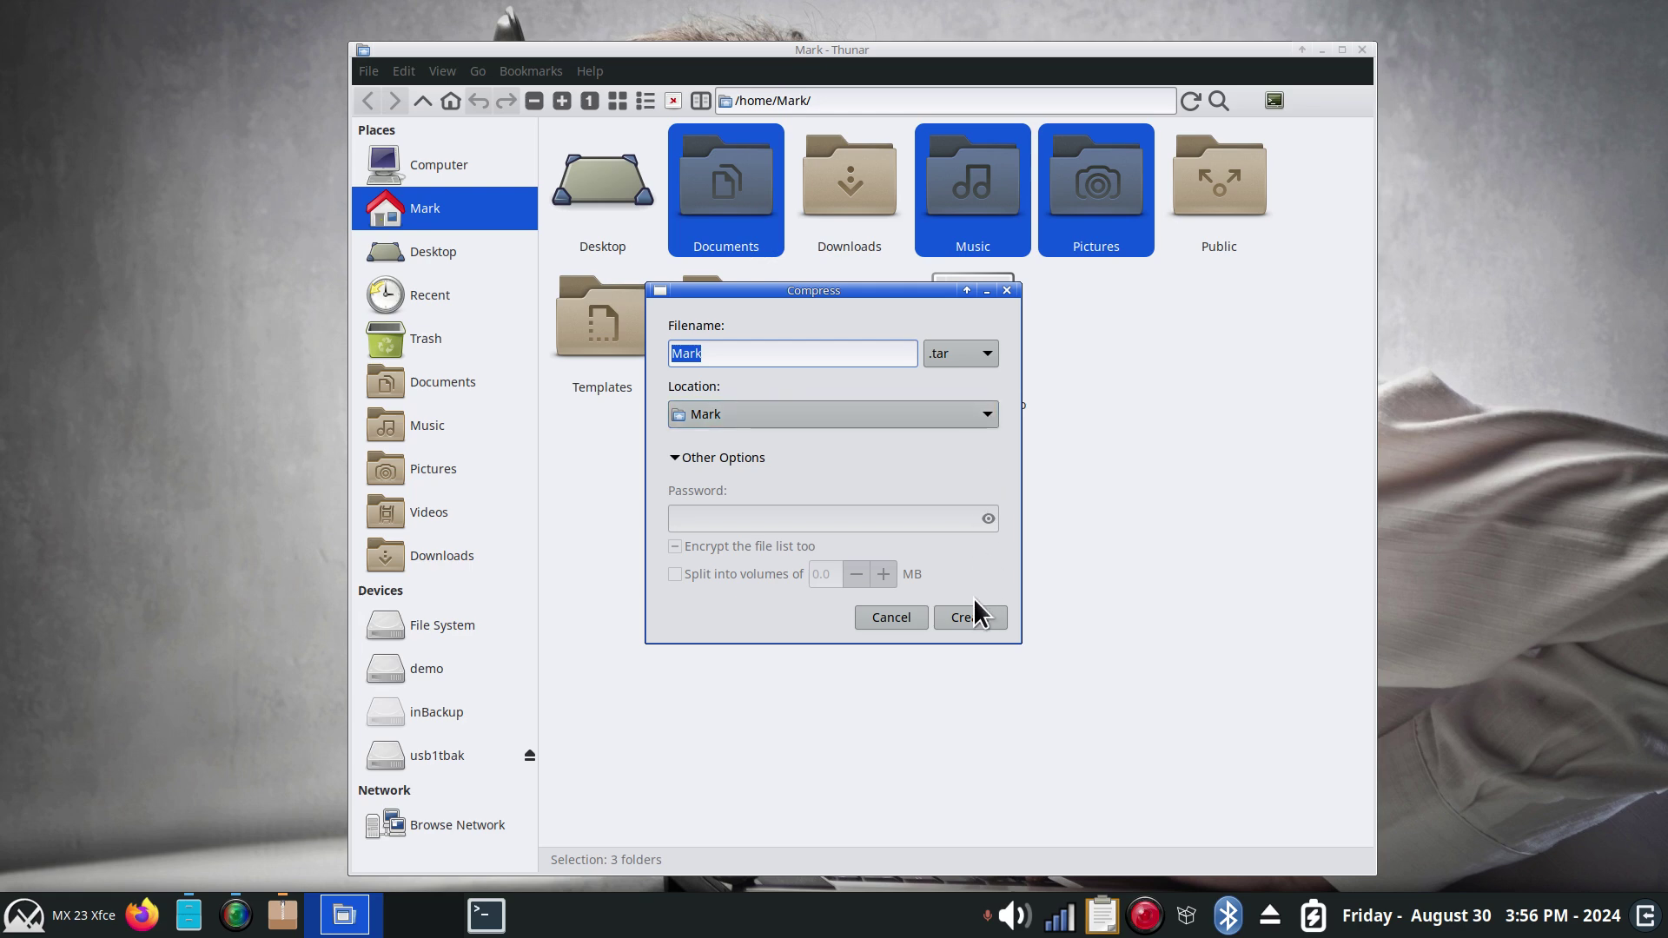
{"action": "type", "text": "Test1tar"}
{"action": "left_click", "coordinate": [987, 618]}
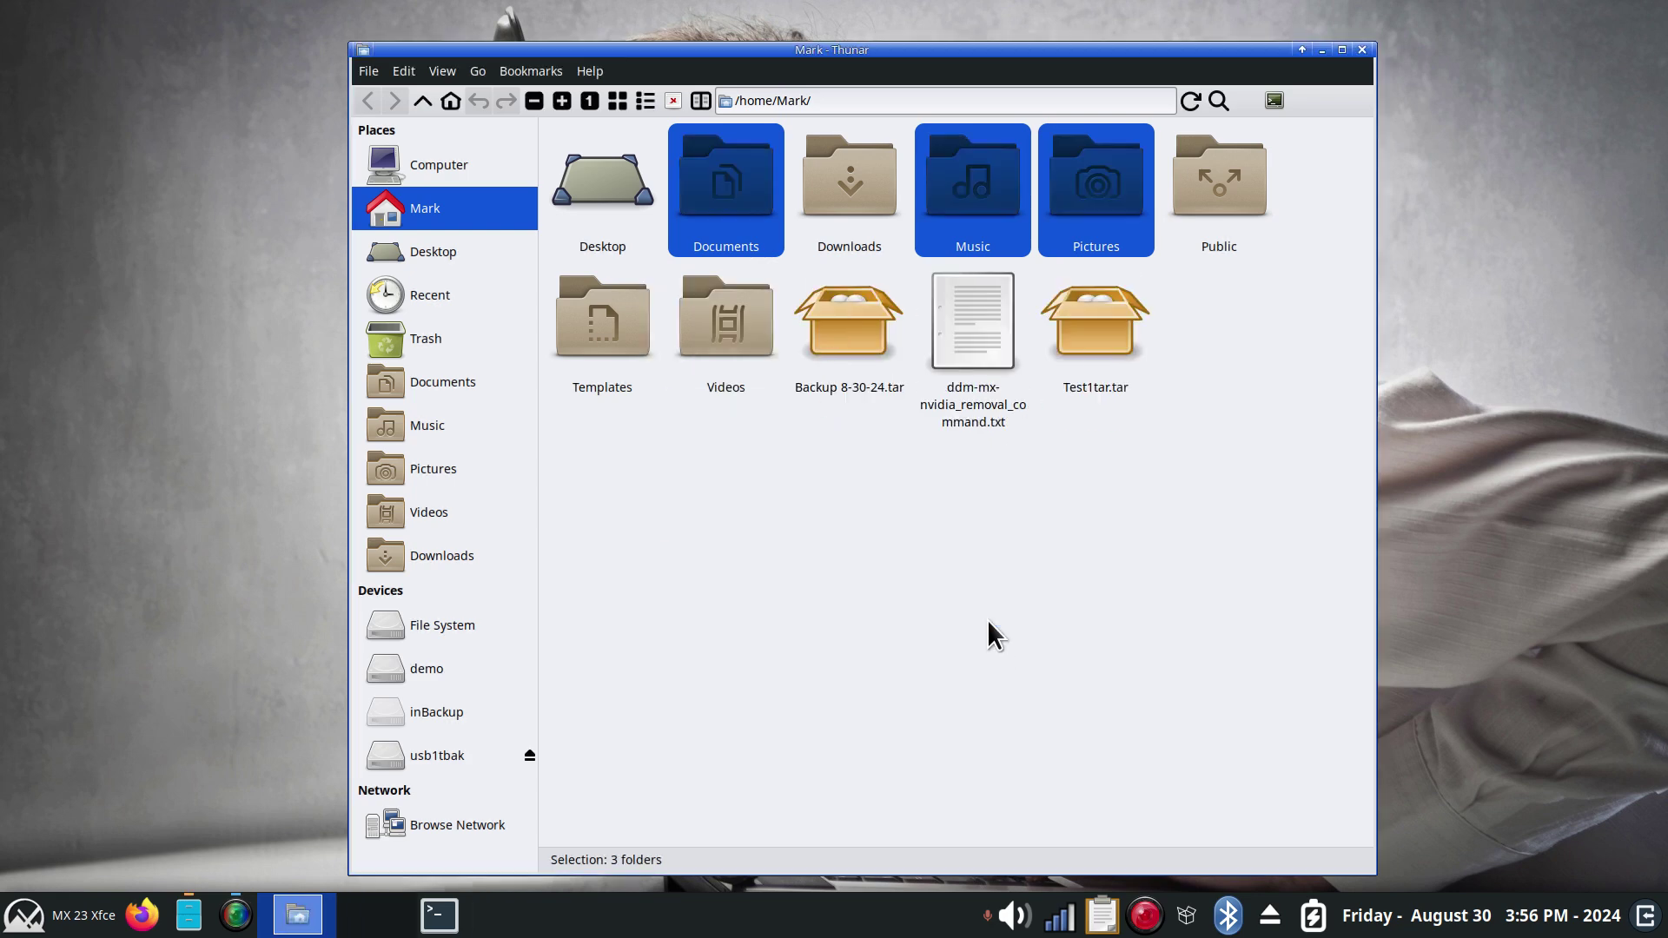
- Inspect Backup 8-30-24.tar and Test1tar.tar in Archive Manager, closing each
{"action": "double_click", "coordinate": [827, 316]}
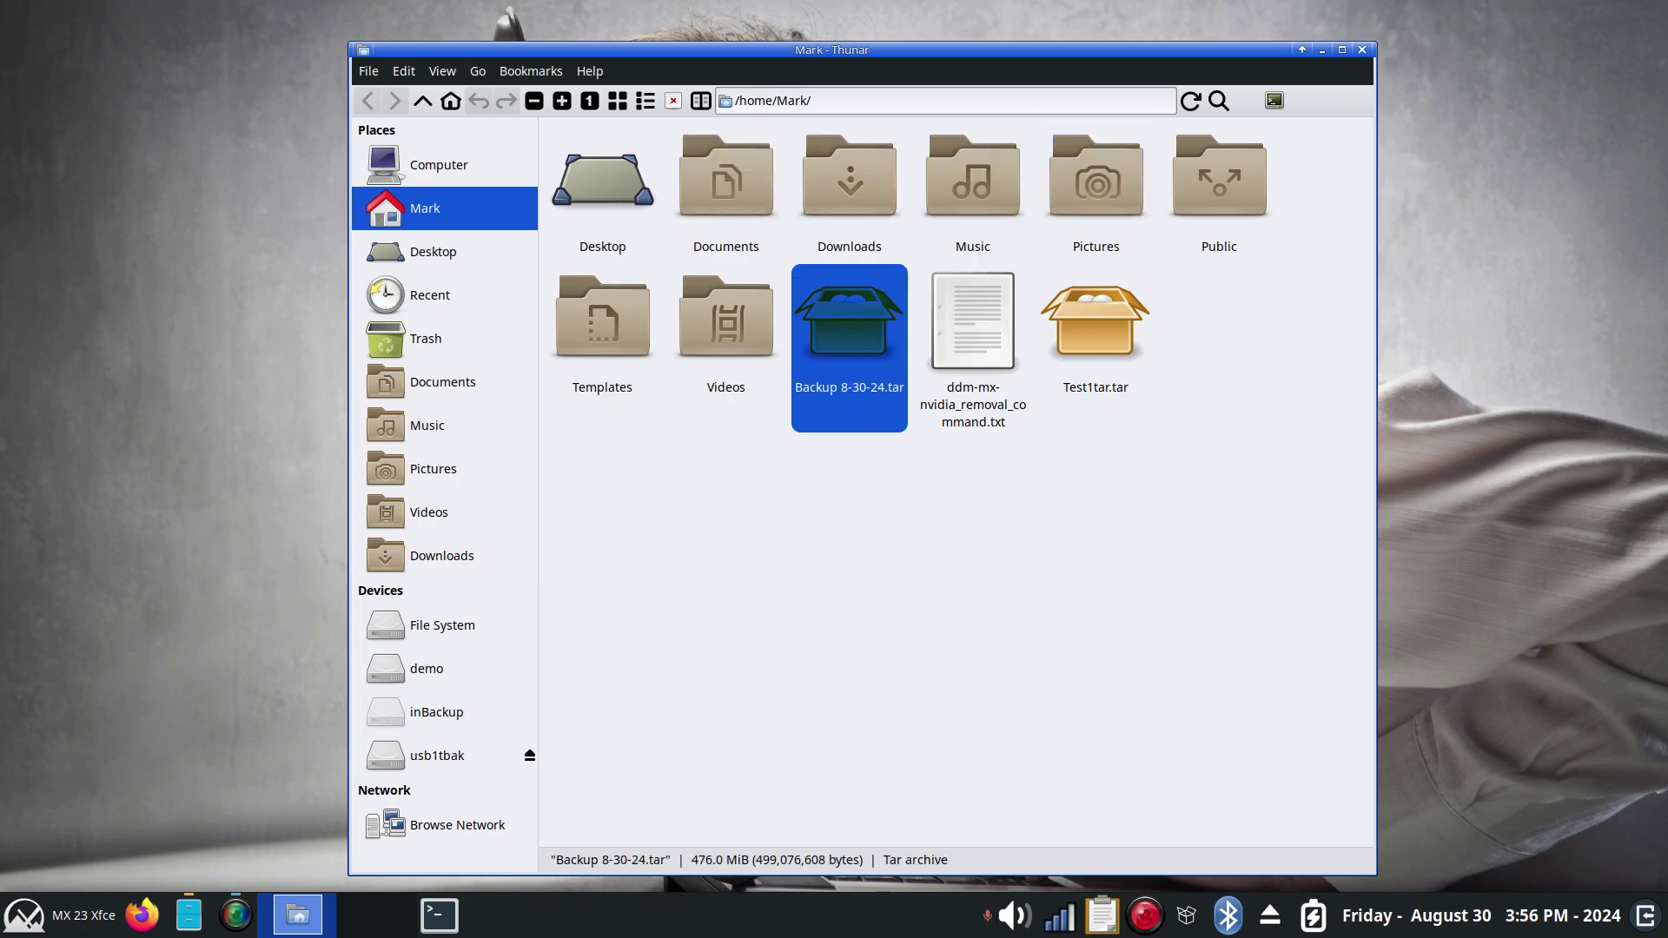
{"action": "left_click", "coordinate": [1075, 241]}
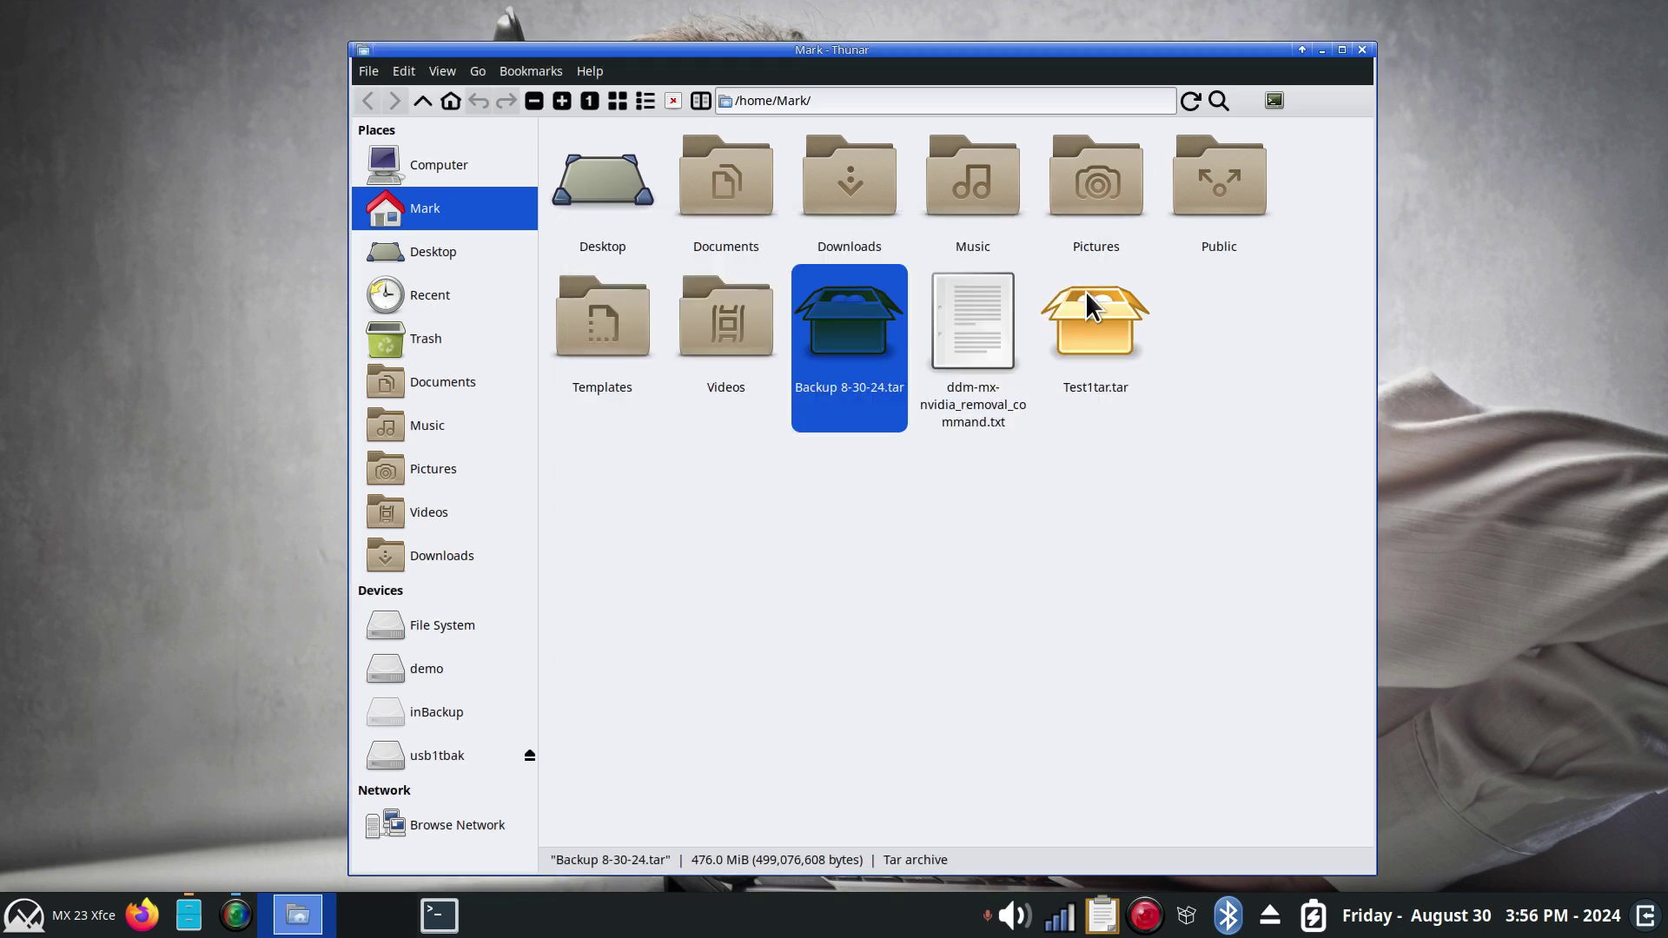
{"action": "double_click", "coordinate": [1088, 303]}
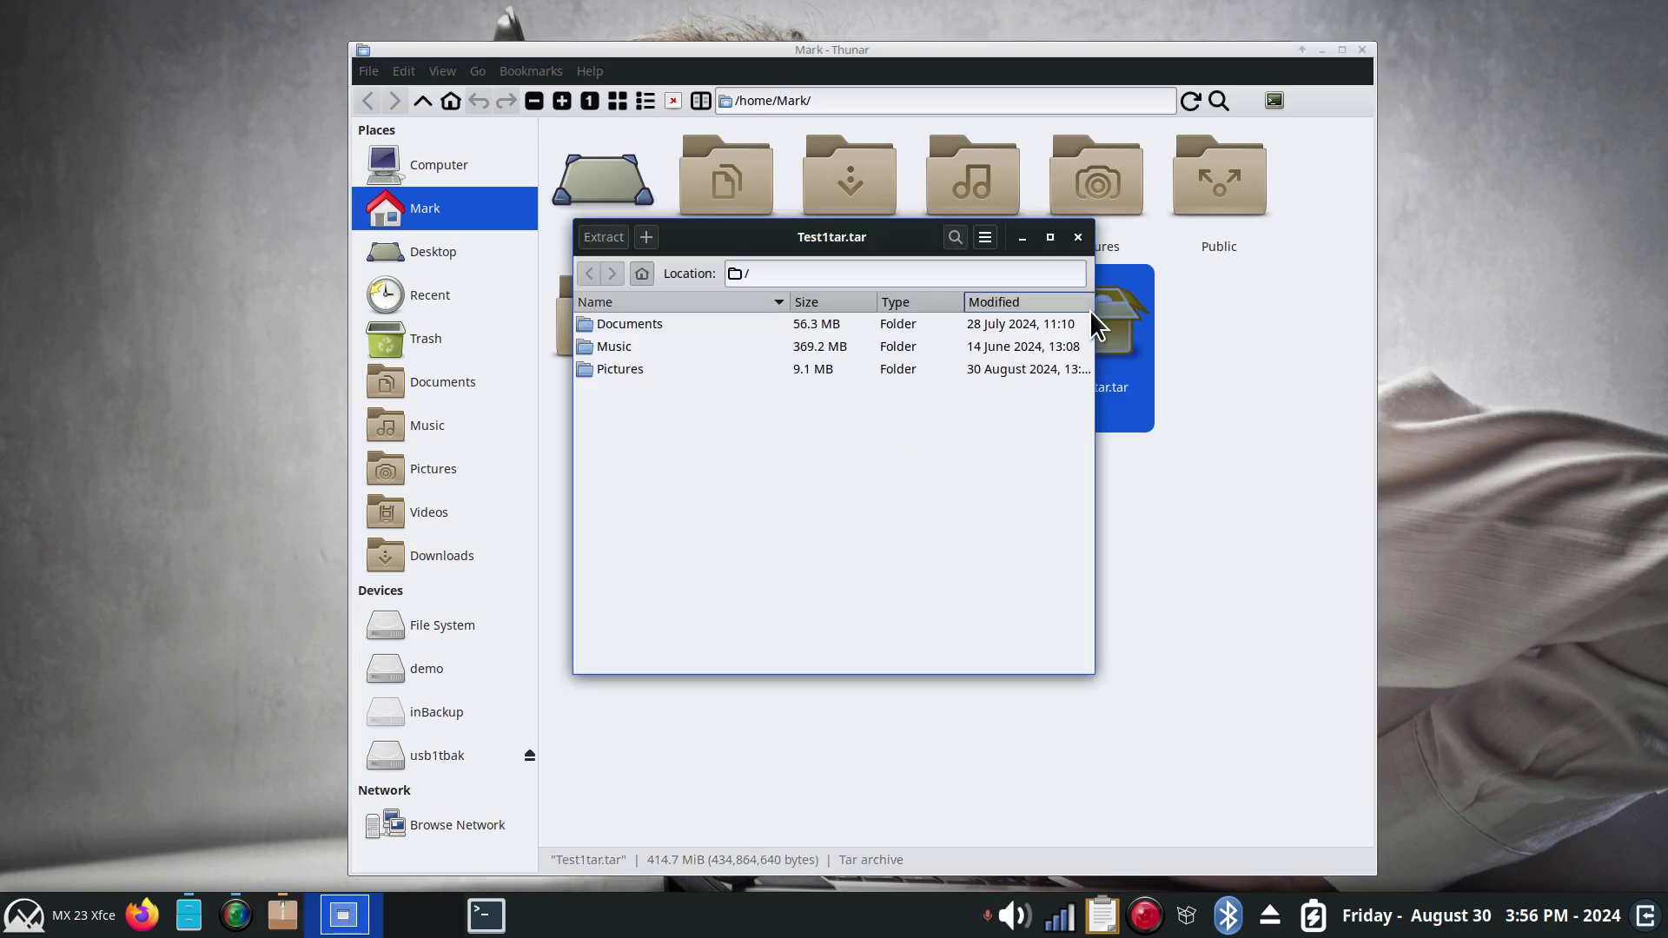
{"action": "left_click", "coordinate": [1078, 237]}
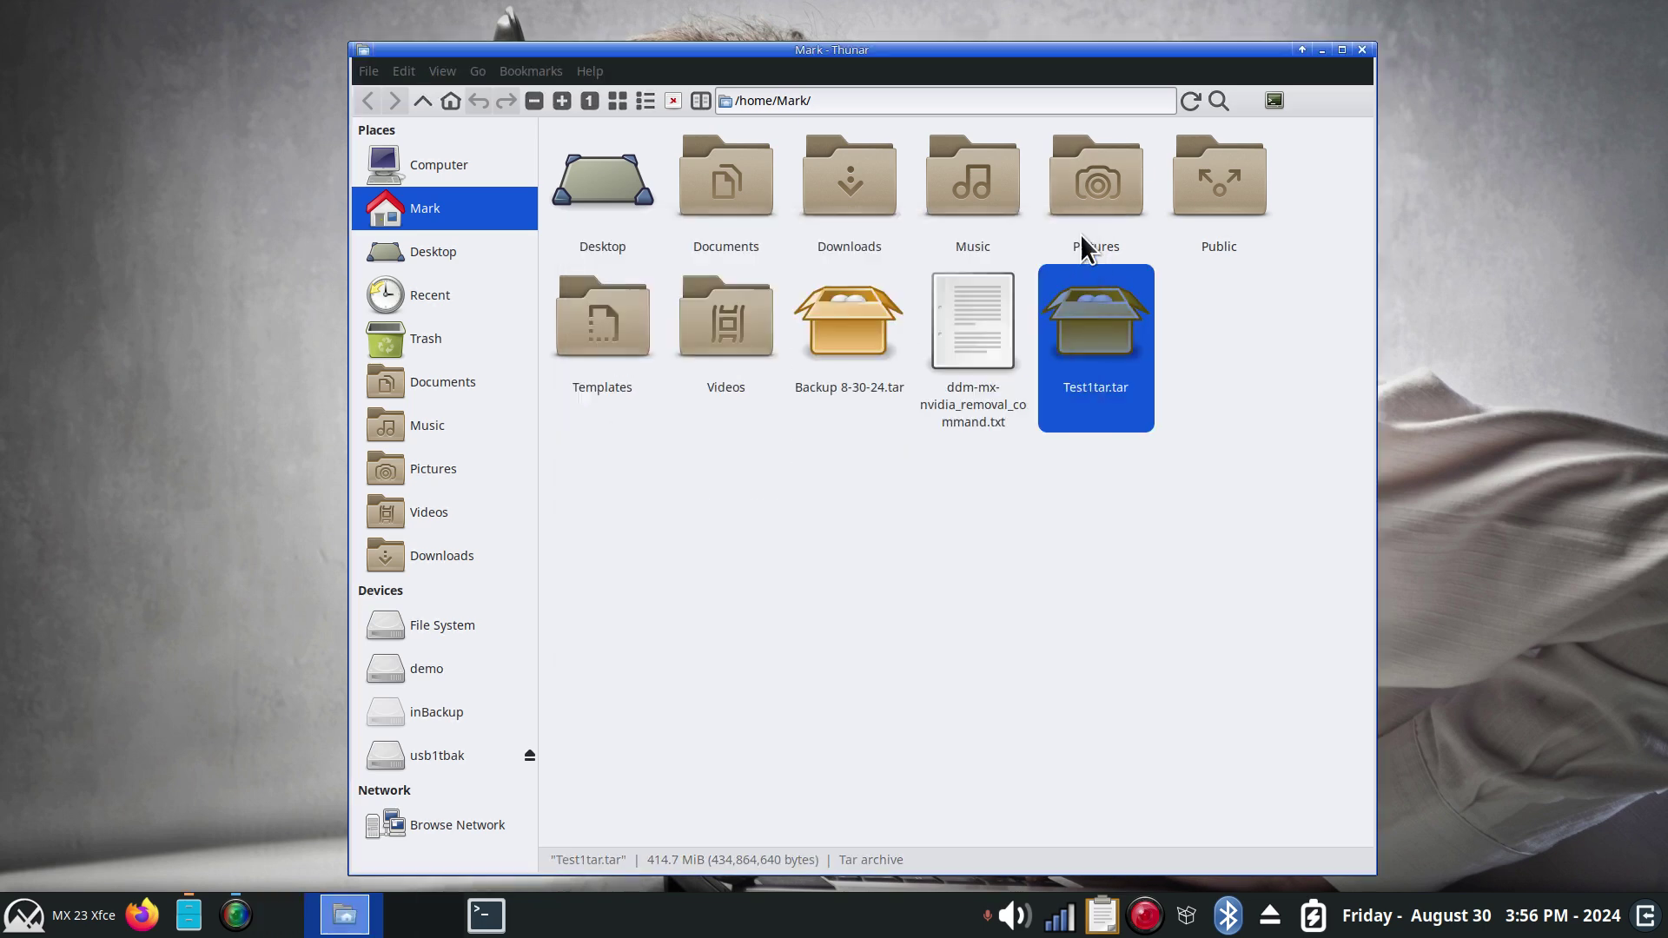
- Start archiving Documents, Music and Pictures with the .zip format
{"action": "left_click", "coordinate": [727, 194]}
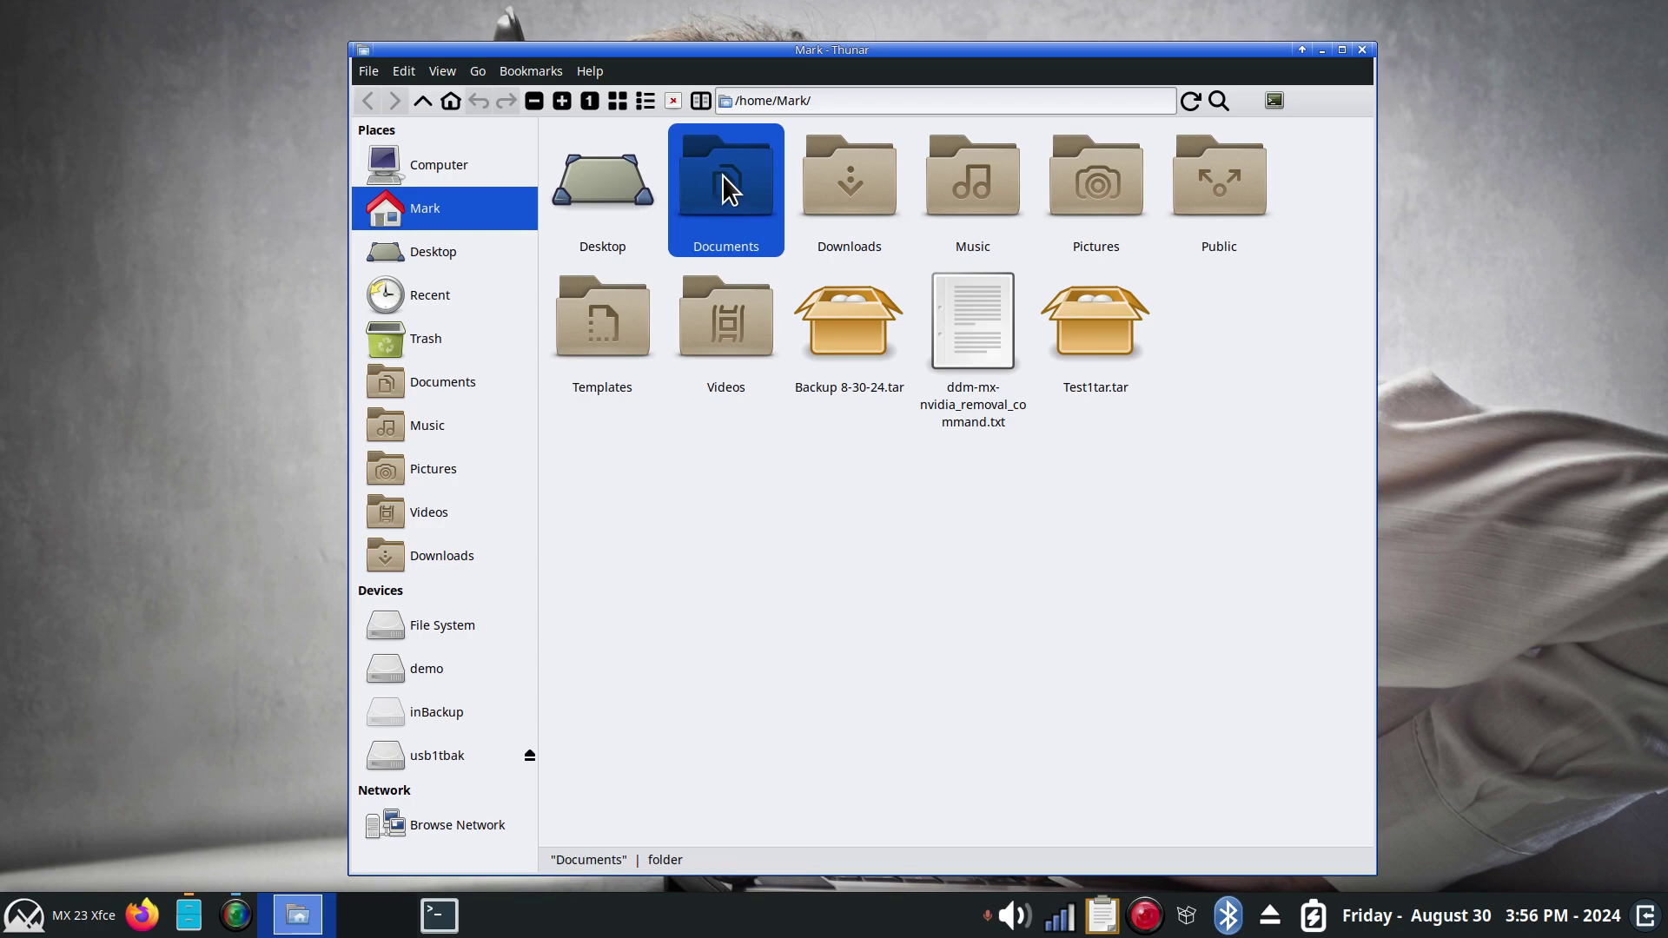
{"action": "left_click", "coordinate": [1015, 180], "text": "ctrl"}
{"action": "left_click", "coordinate": [1129, 180], "text": "ctrl"}
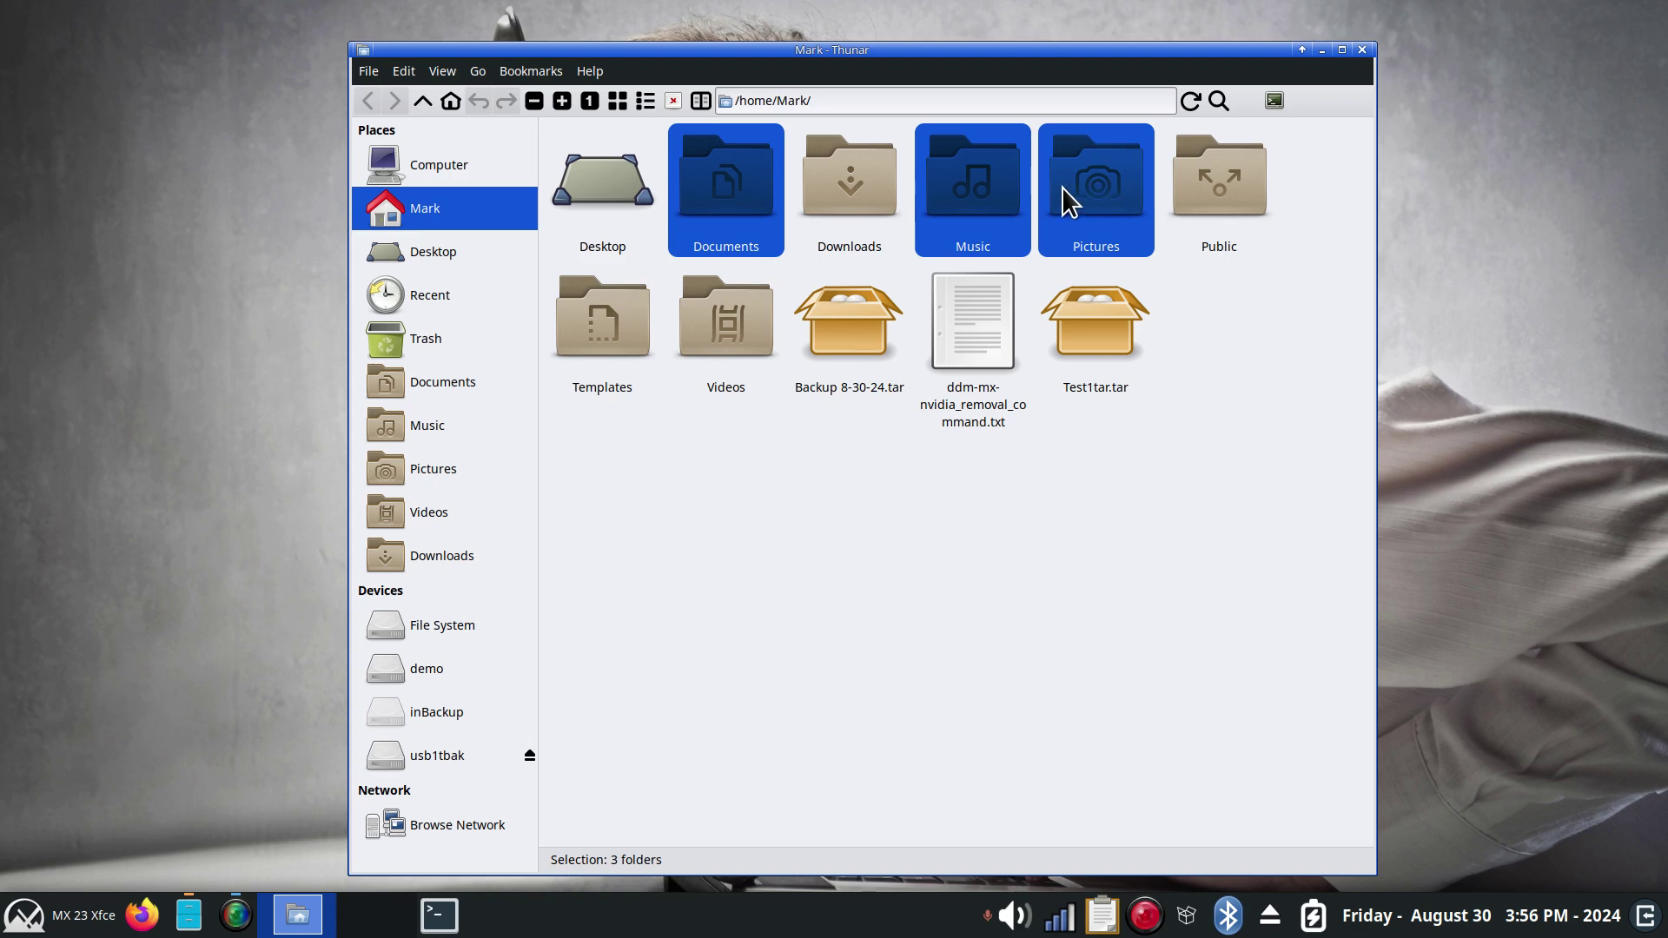
{"action": "right_click", "coordinate": [977, 177]}
{"action": "left_click", "coordinate": [1053, 493]}
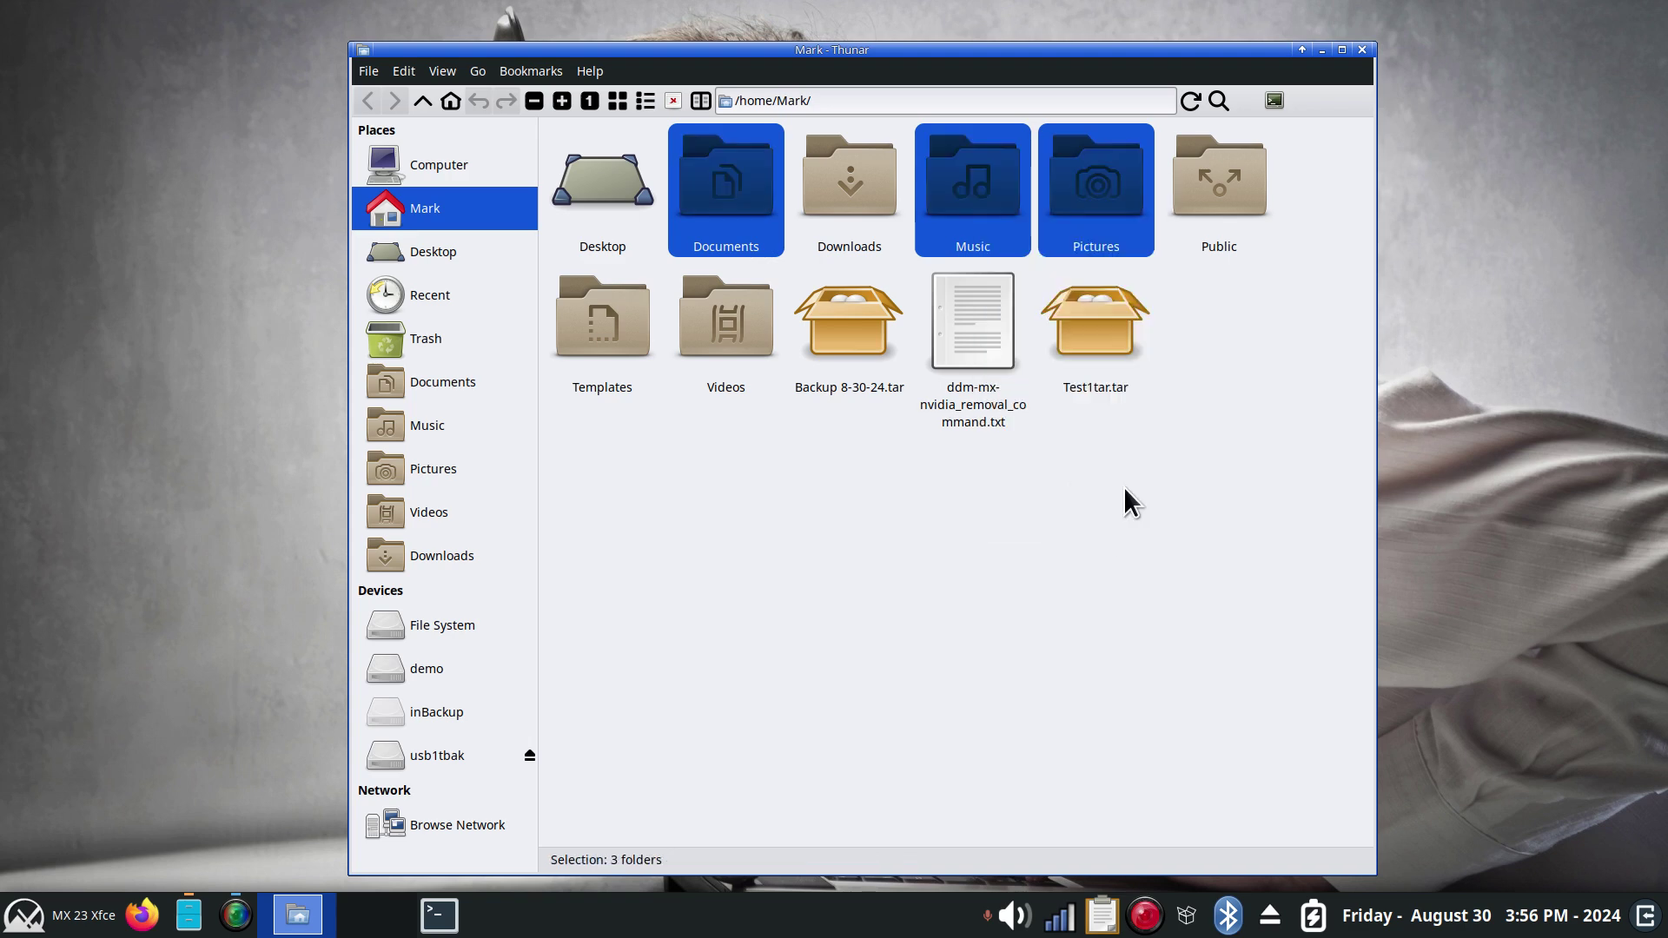
{"action": "left_click", "coordinate": [988, 356]}
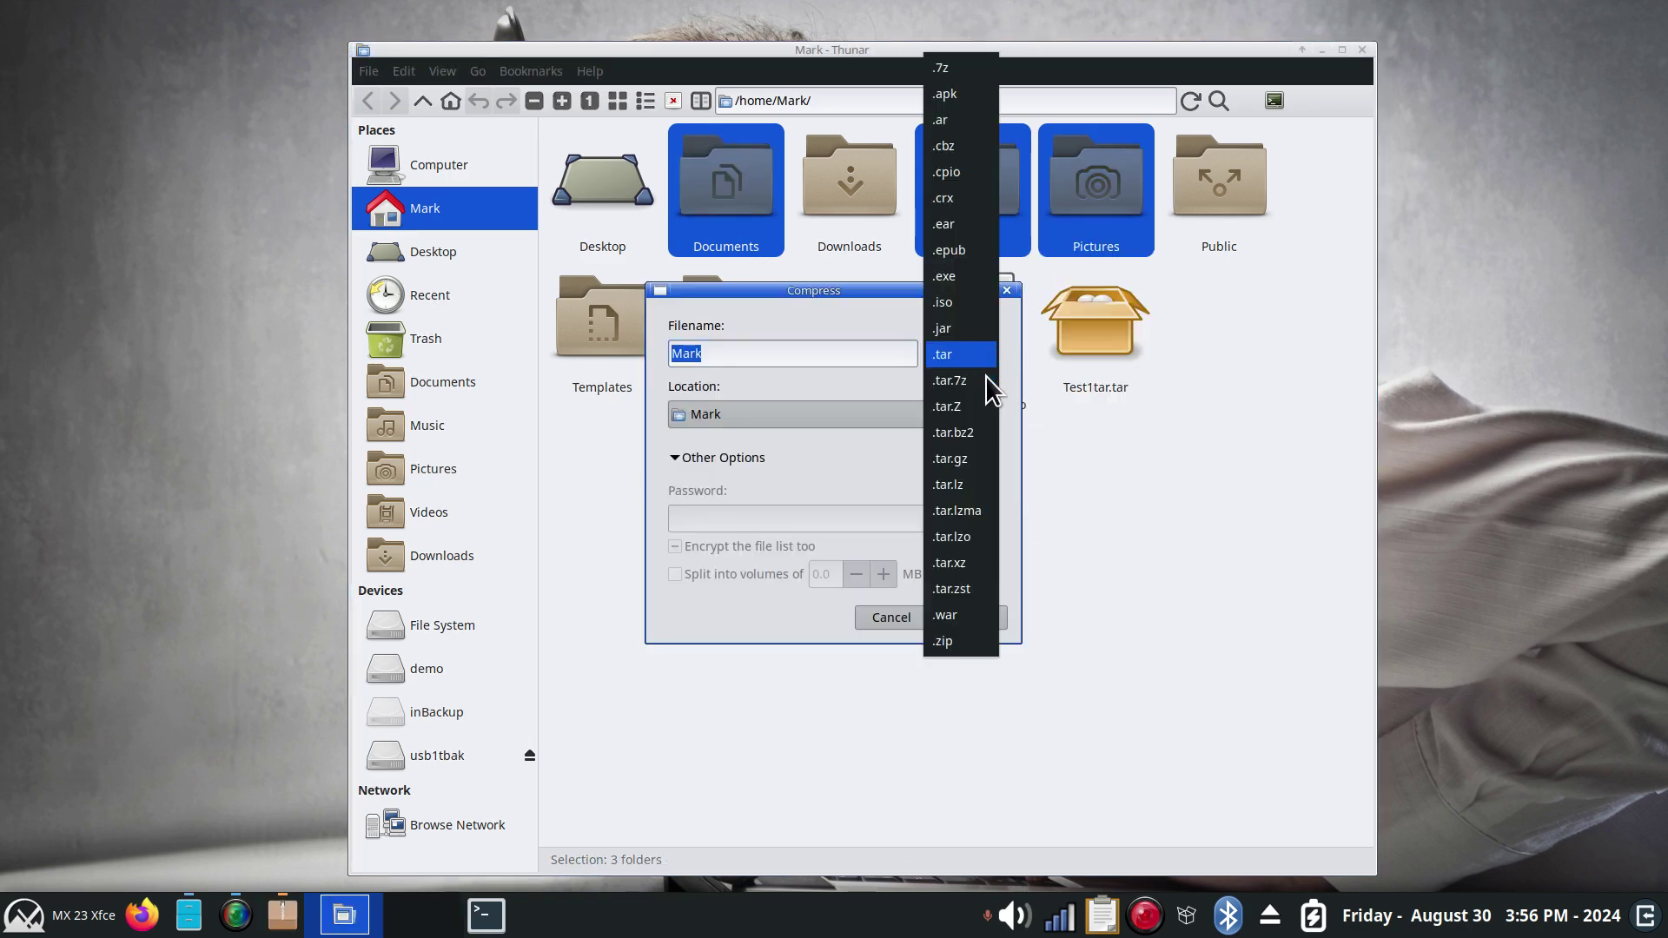
{"action": "left_click", "coordinate": [956, 643]}
- Name the zip archive Test2zip and create it
{"action": "left_click", "coordinate": [722, 356]}
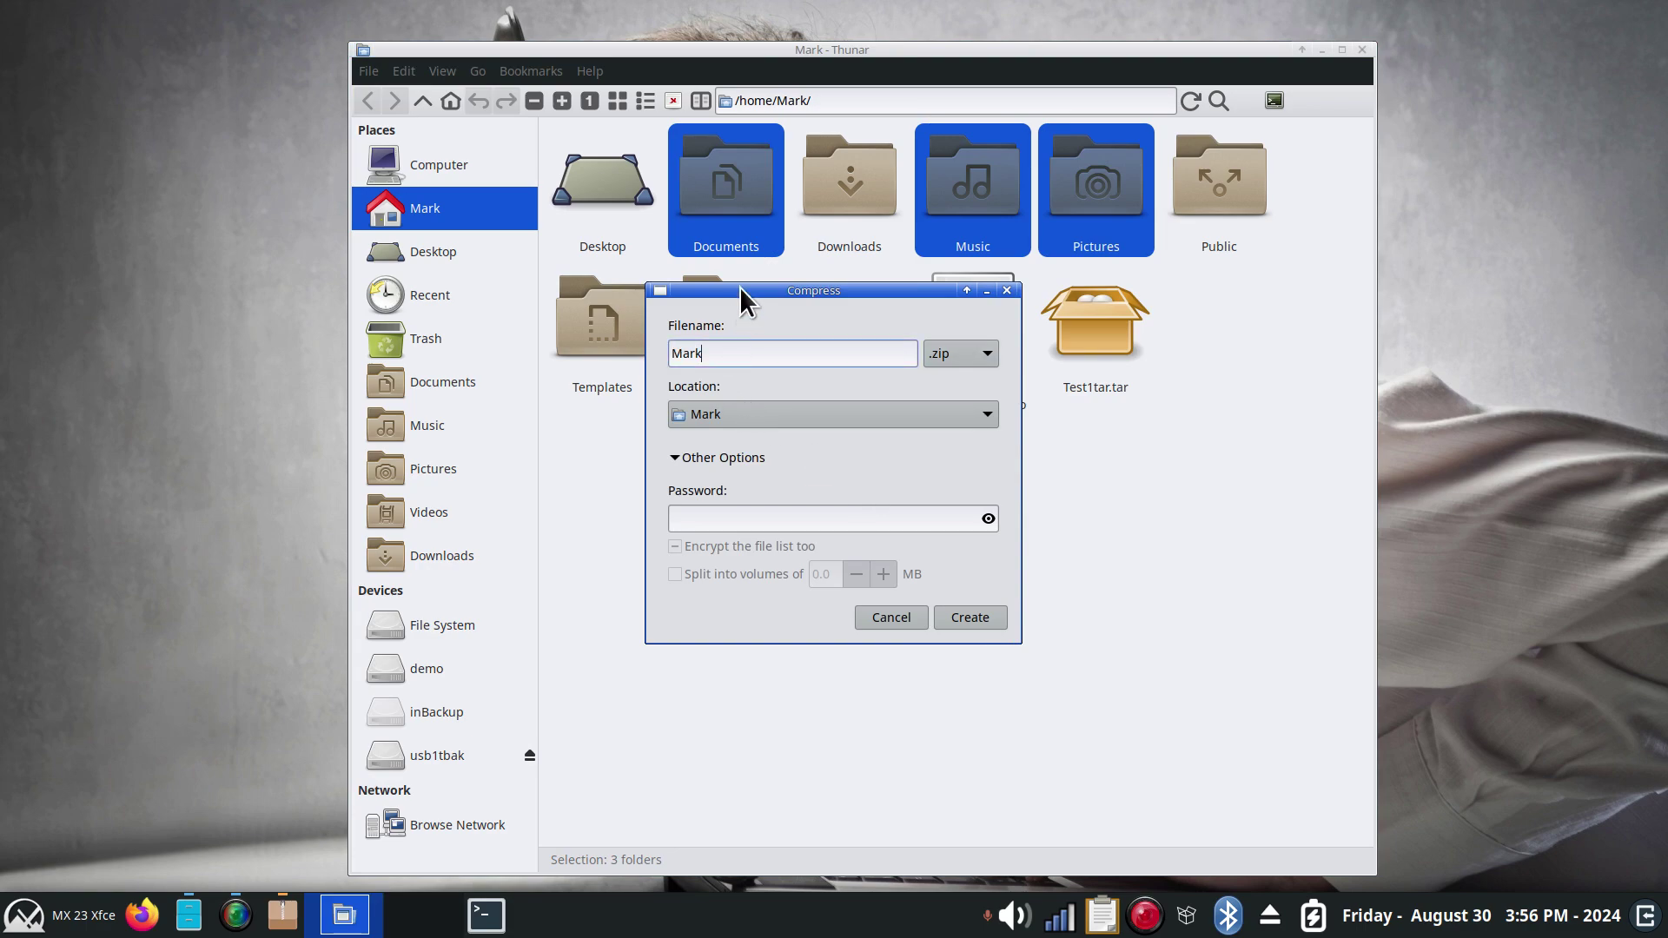
{"action": "left_click_drag", "start_coordinate": [739, 291], "coordinate": [753, 415]}
{"action": "left_click_drag", "start_coordinate": [737, 484], "coordinate": [620, 484]}
{"action": "type", "text": "Test2"}
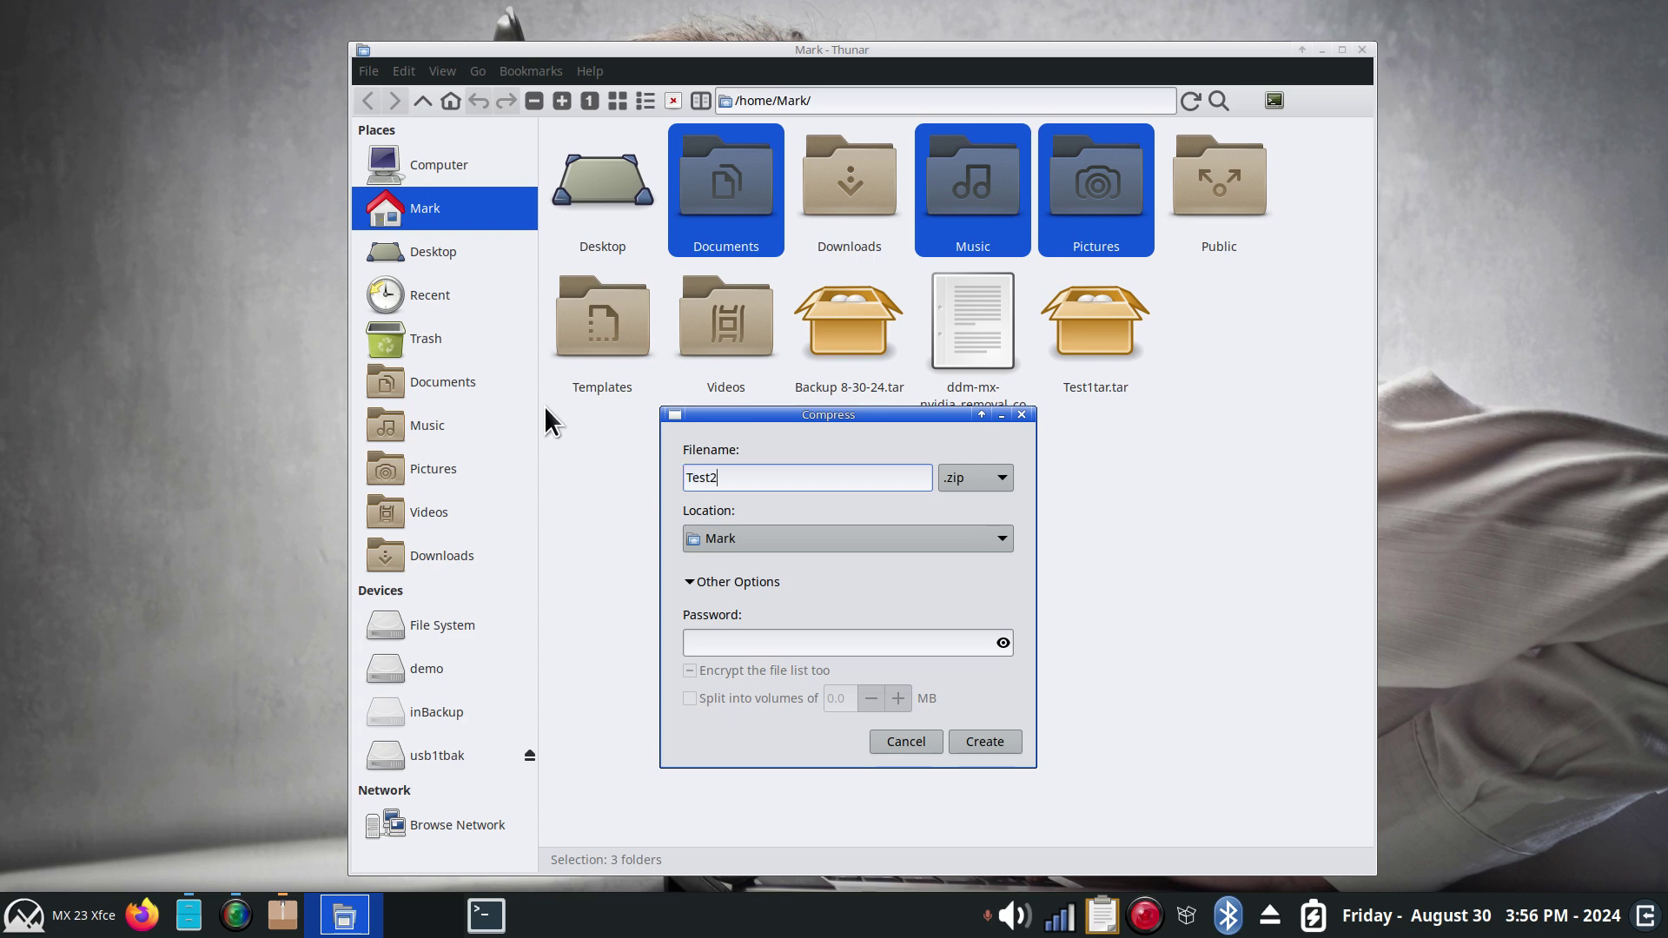
{"action": "type", "text": "zip"}
{"action": "key", "text": "Return"}
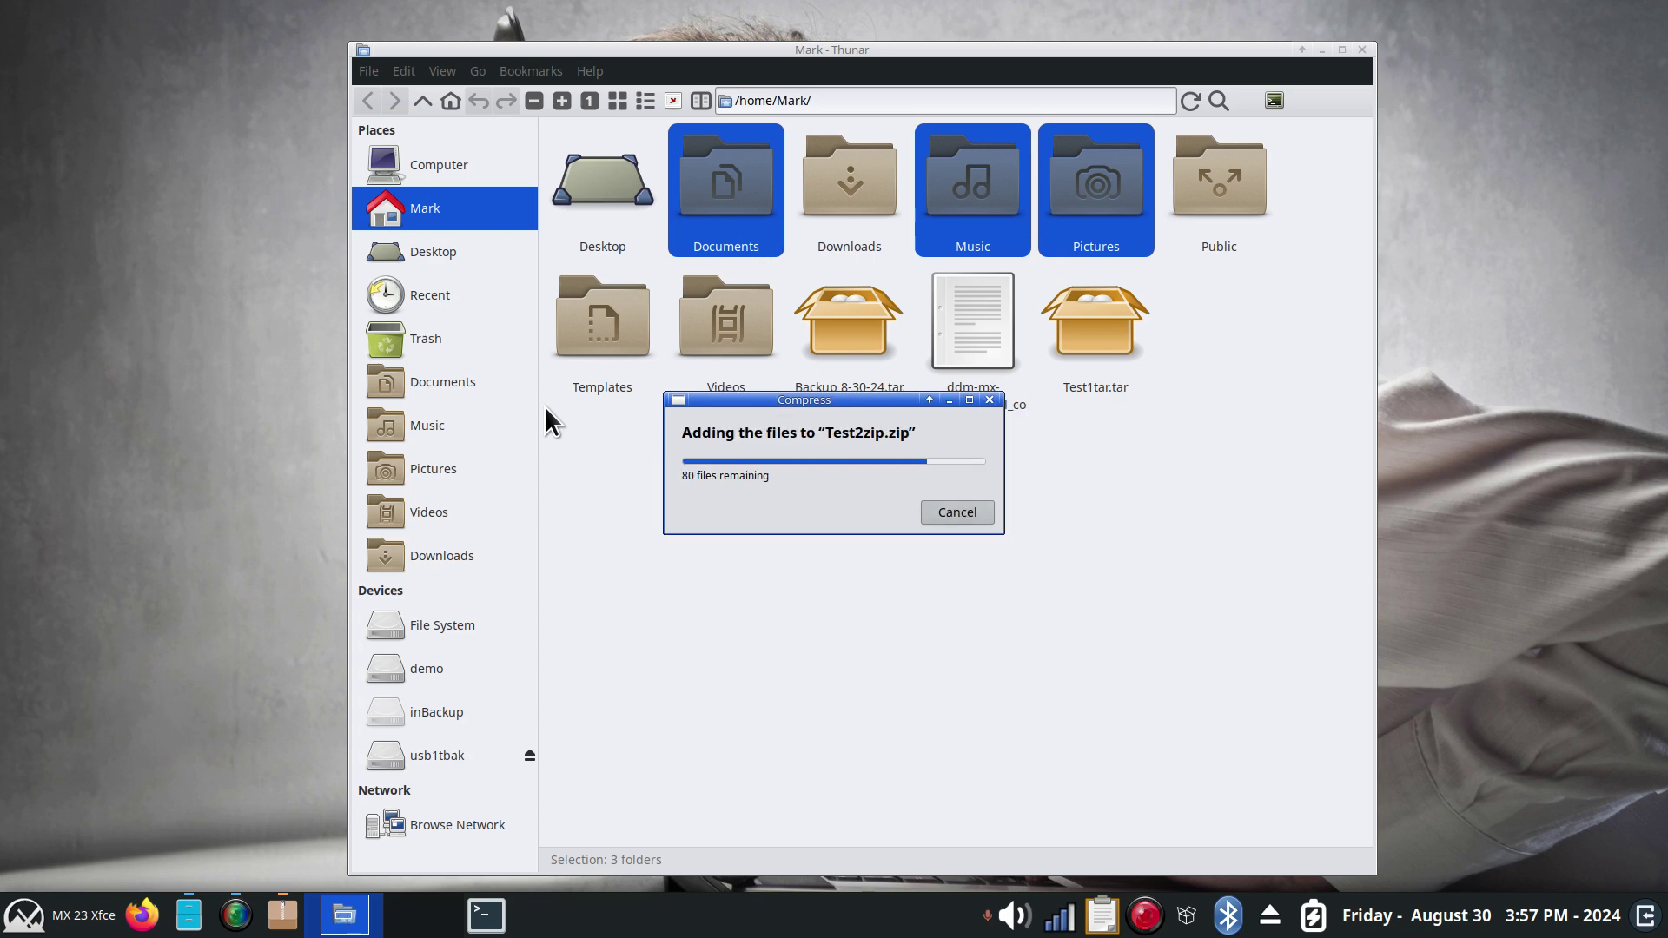
{"action": "left_click_drag", "start_coordinate": [886, 404], "coordinate": [1380, 400]}
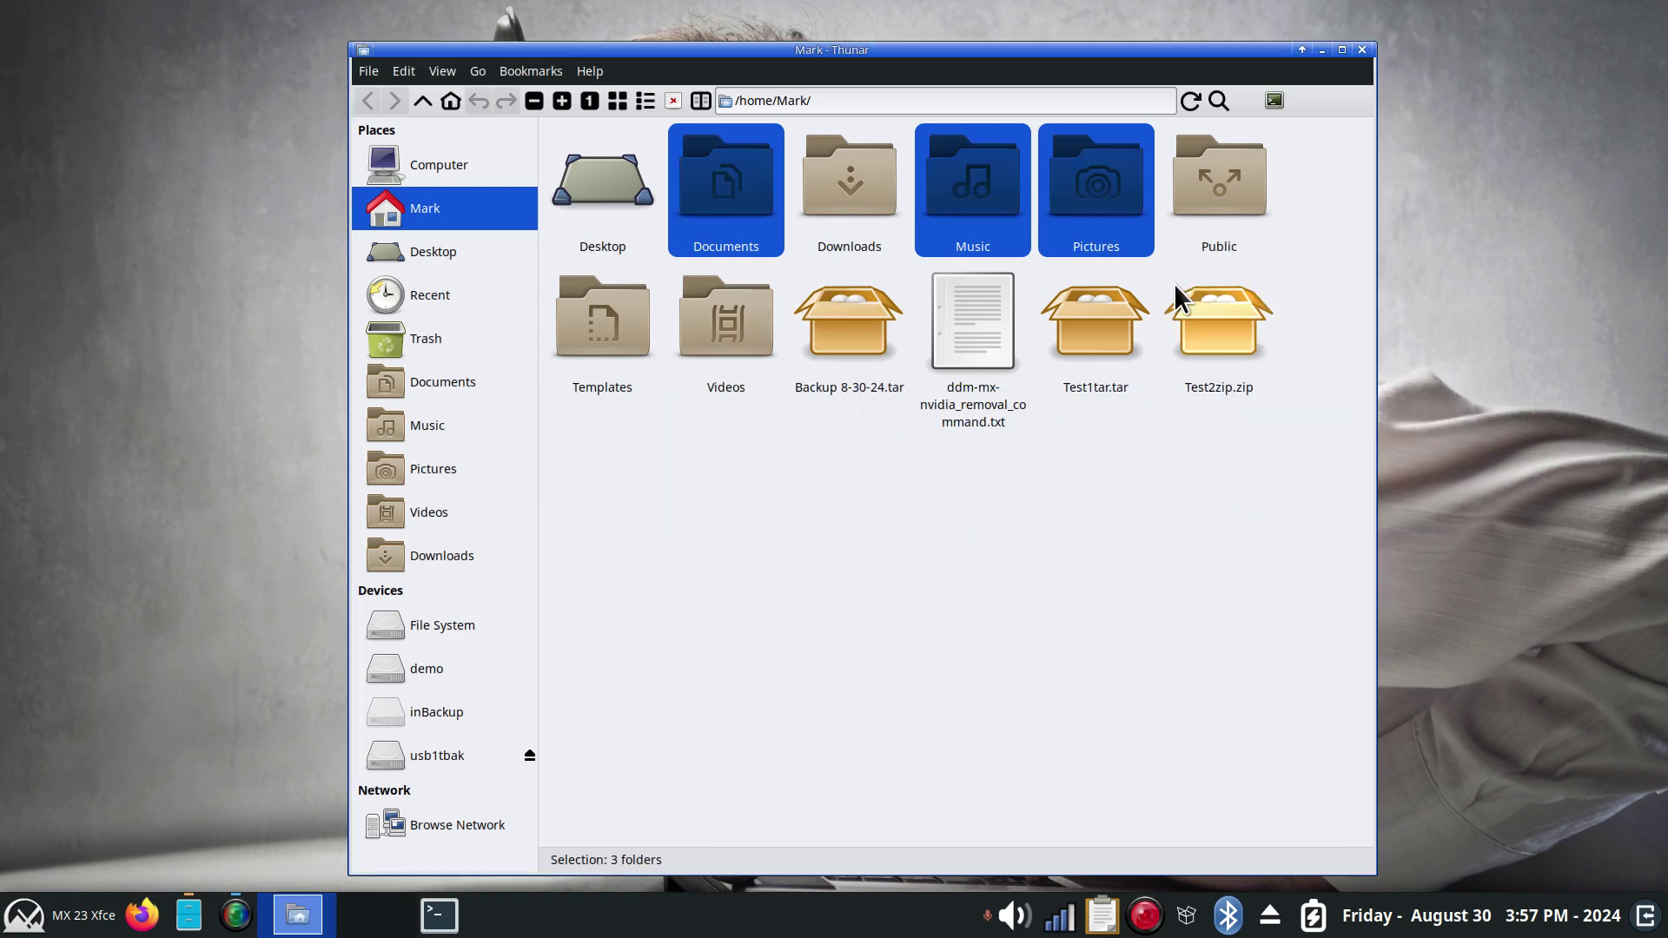
- Create a 7z archive named Test37z from the Documents, Music and Pictures folders
{"action": "right_click", "coordinate": [961, 175]}
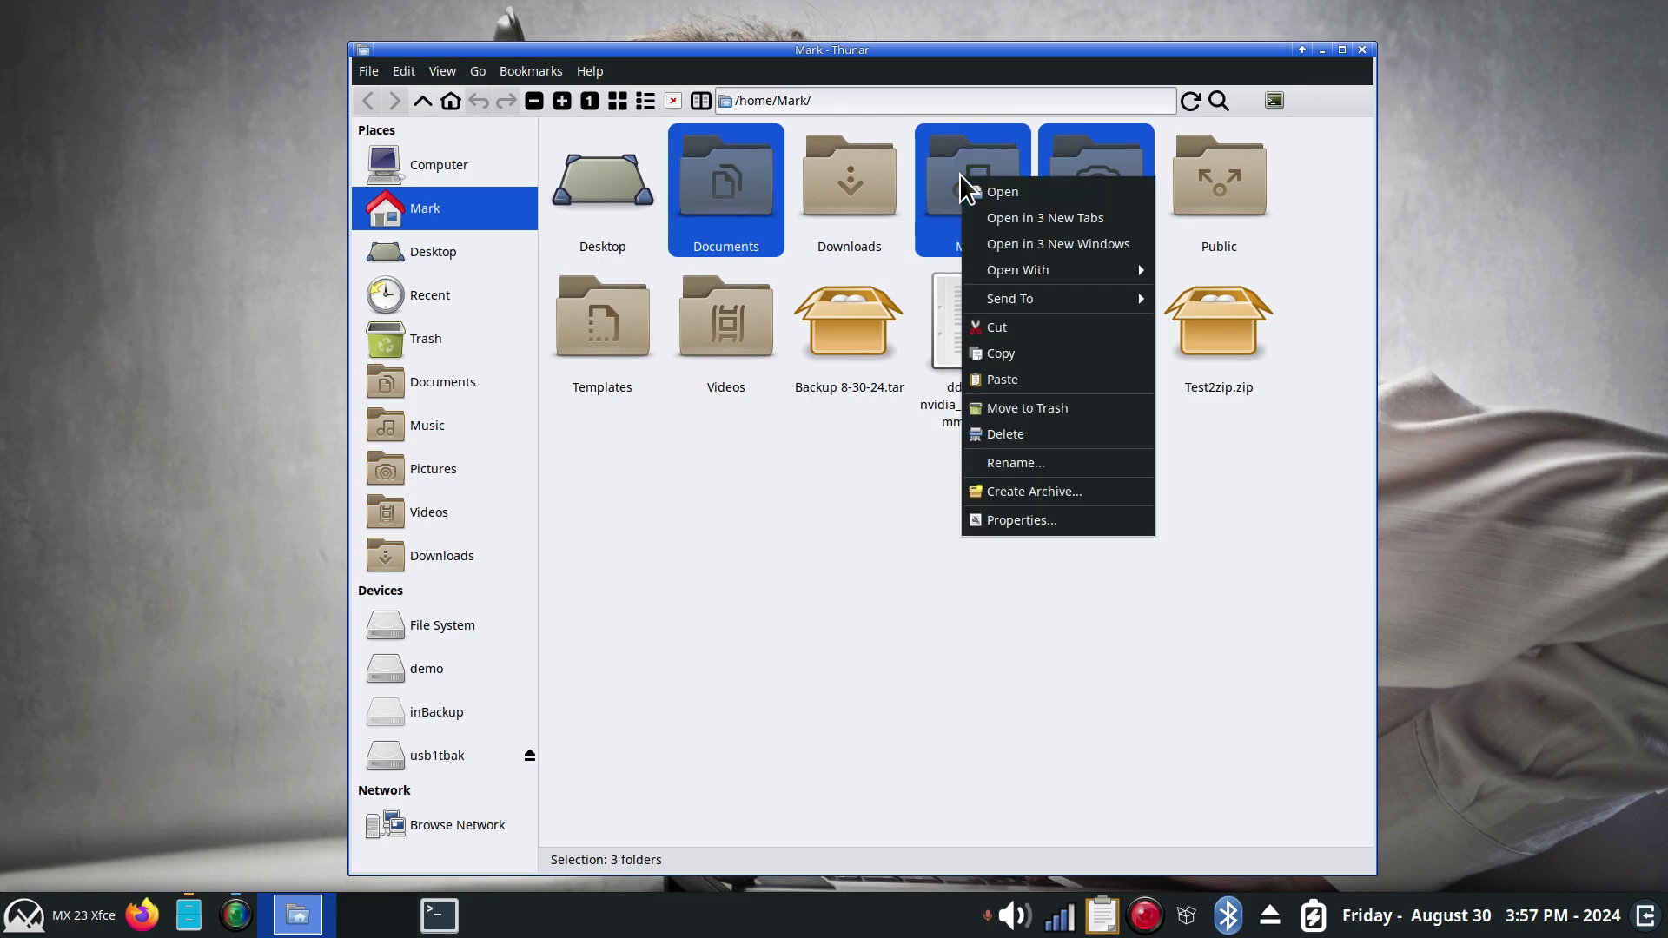
{"action": "left_click", "coordinate": [1079, 485]}
{"action": "left_click", "coordinate": [975, 354]}
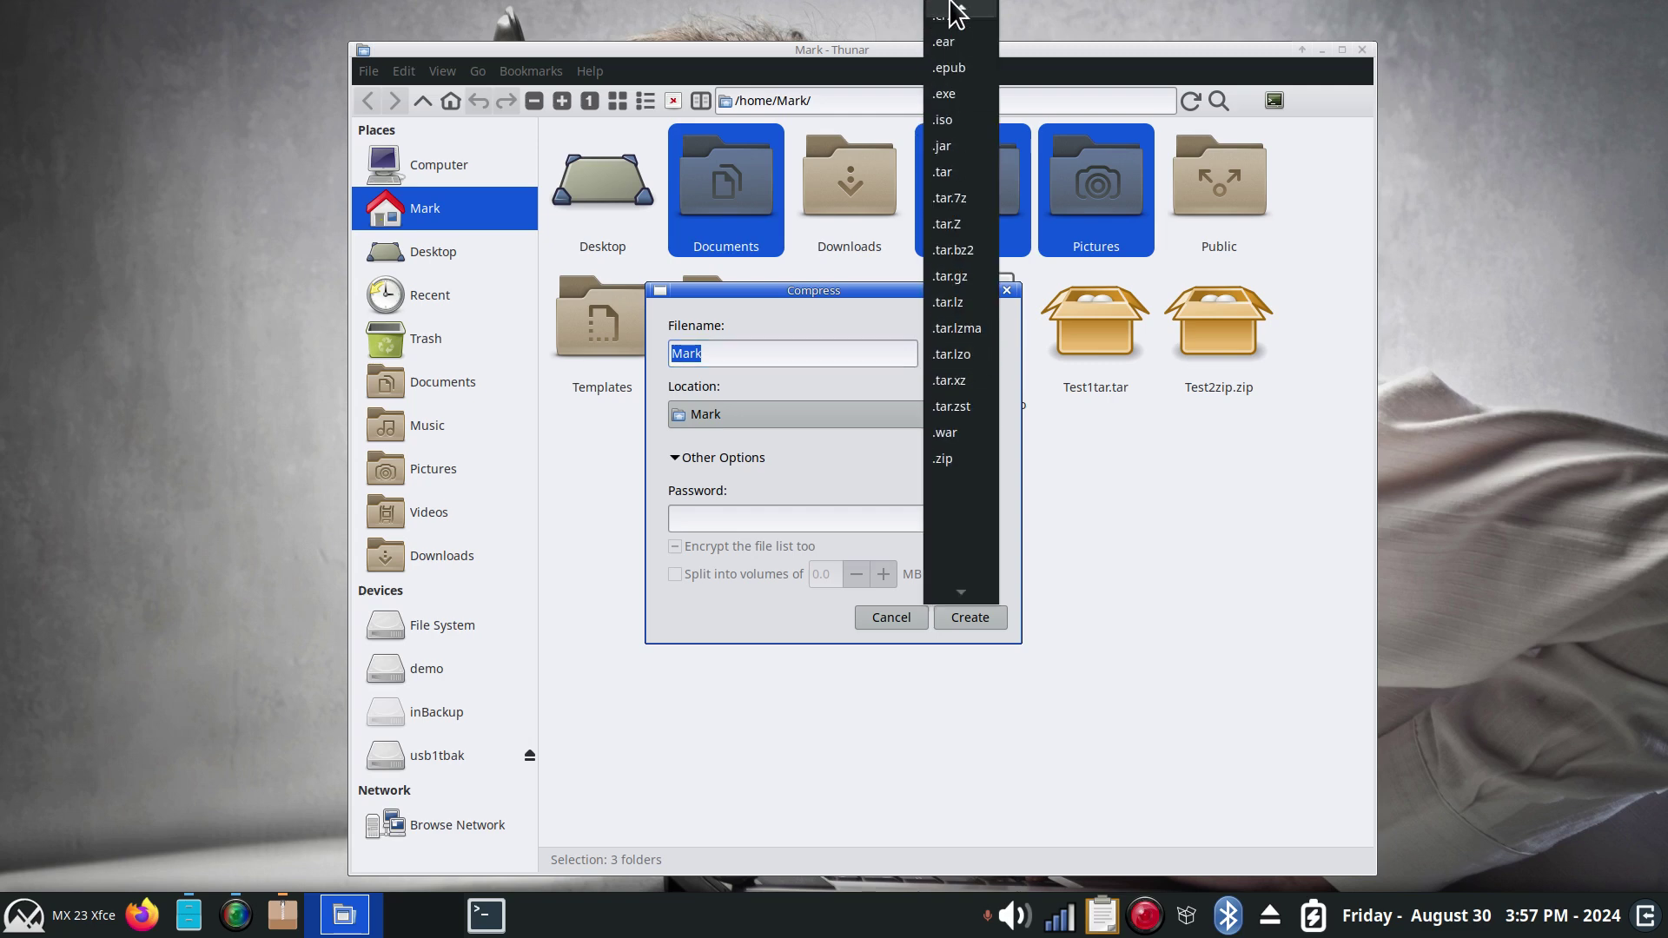
{"action": "left_click", "coordinate": [959, 14]}
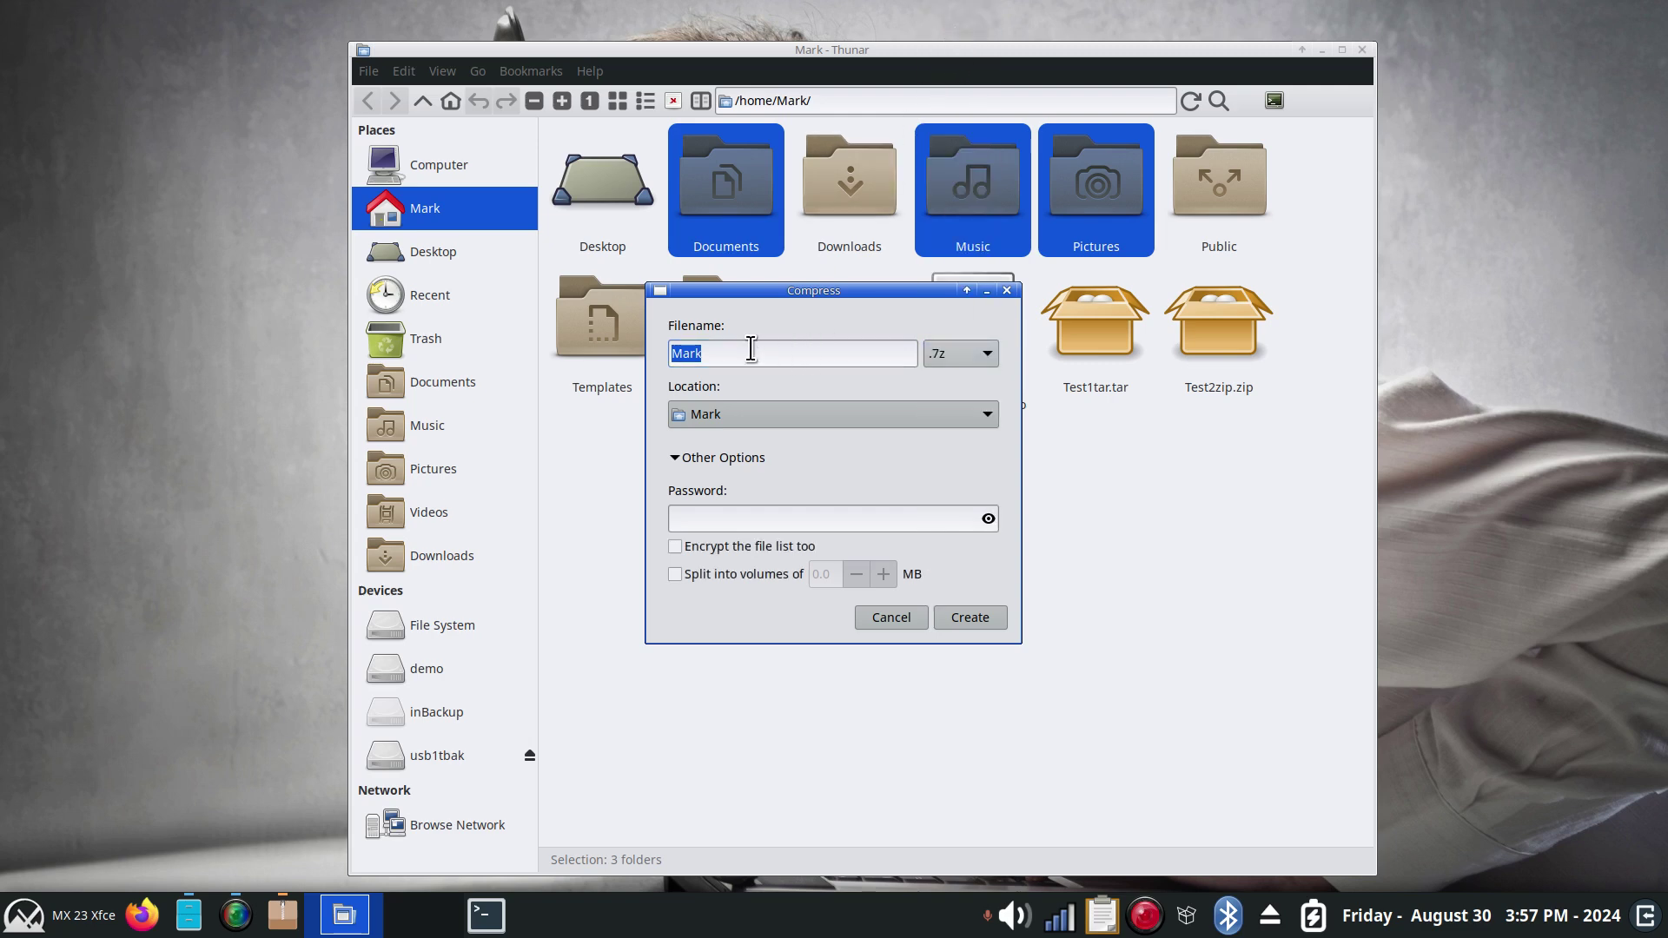
{"action": "left_click", "coordinate": [736, 355]}
{"action": "left_click_drag", "start_coordinate": [736, 355], "coordinate": [617, 352]}
{"action": "type", "text": "Test37z"}
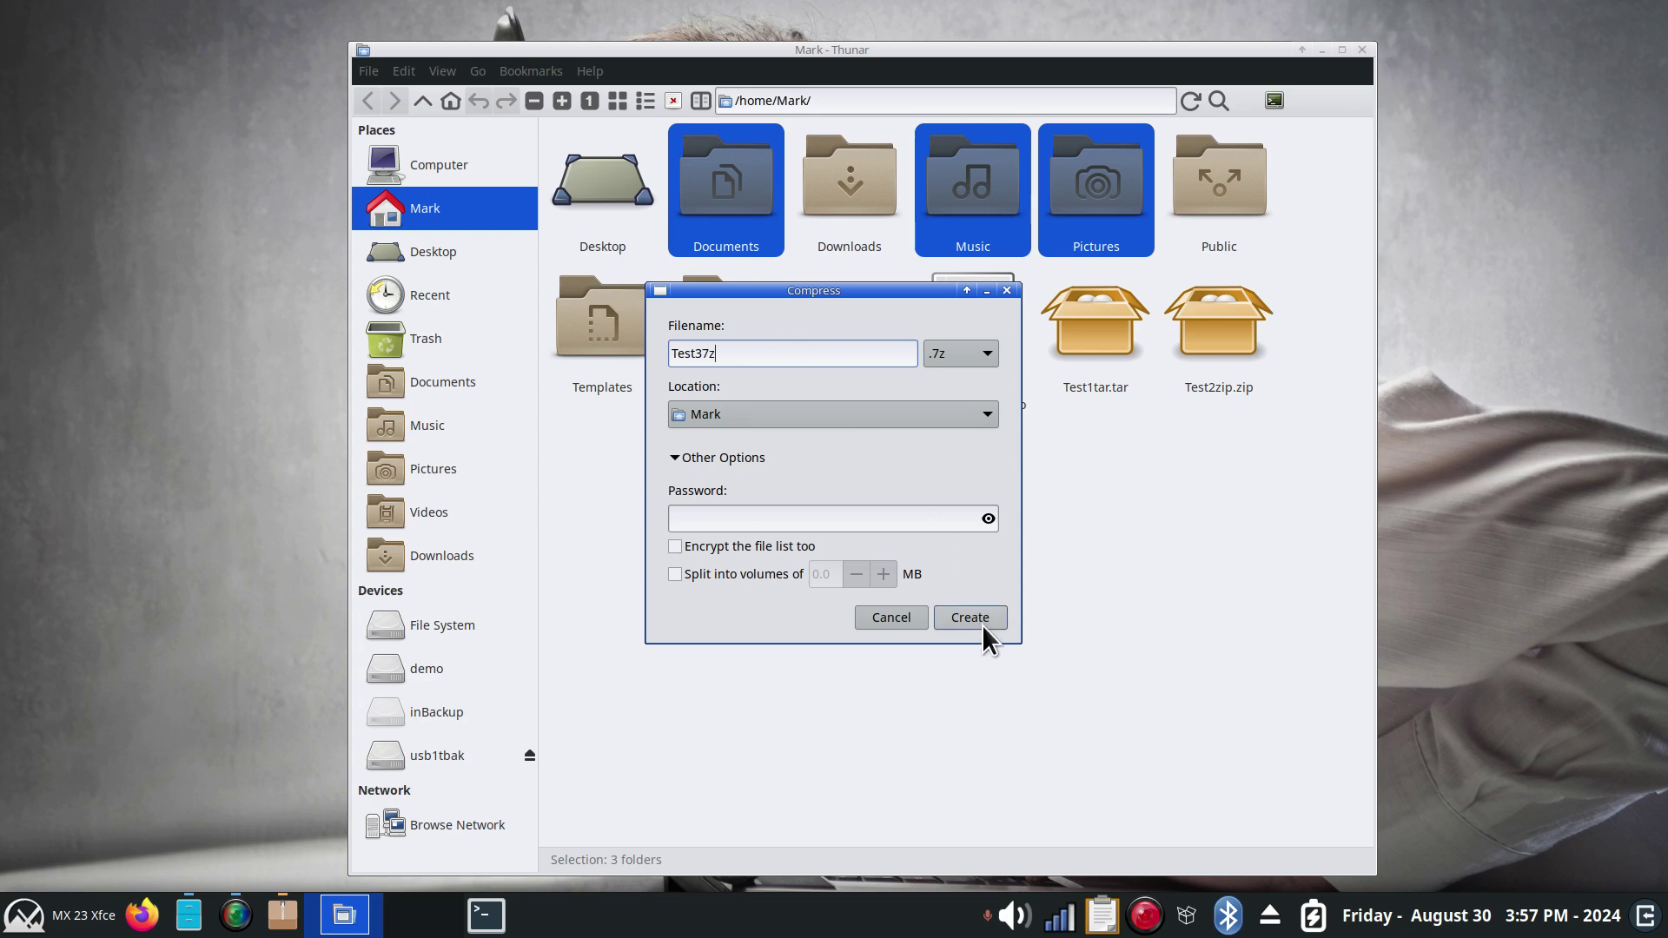
{"action": "left_click", "coordinate": [981, 624]}
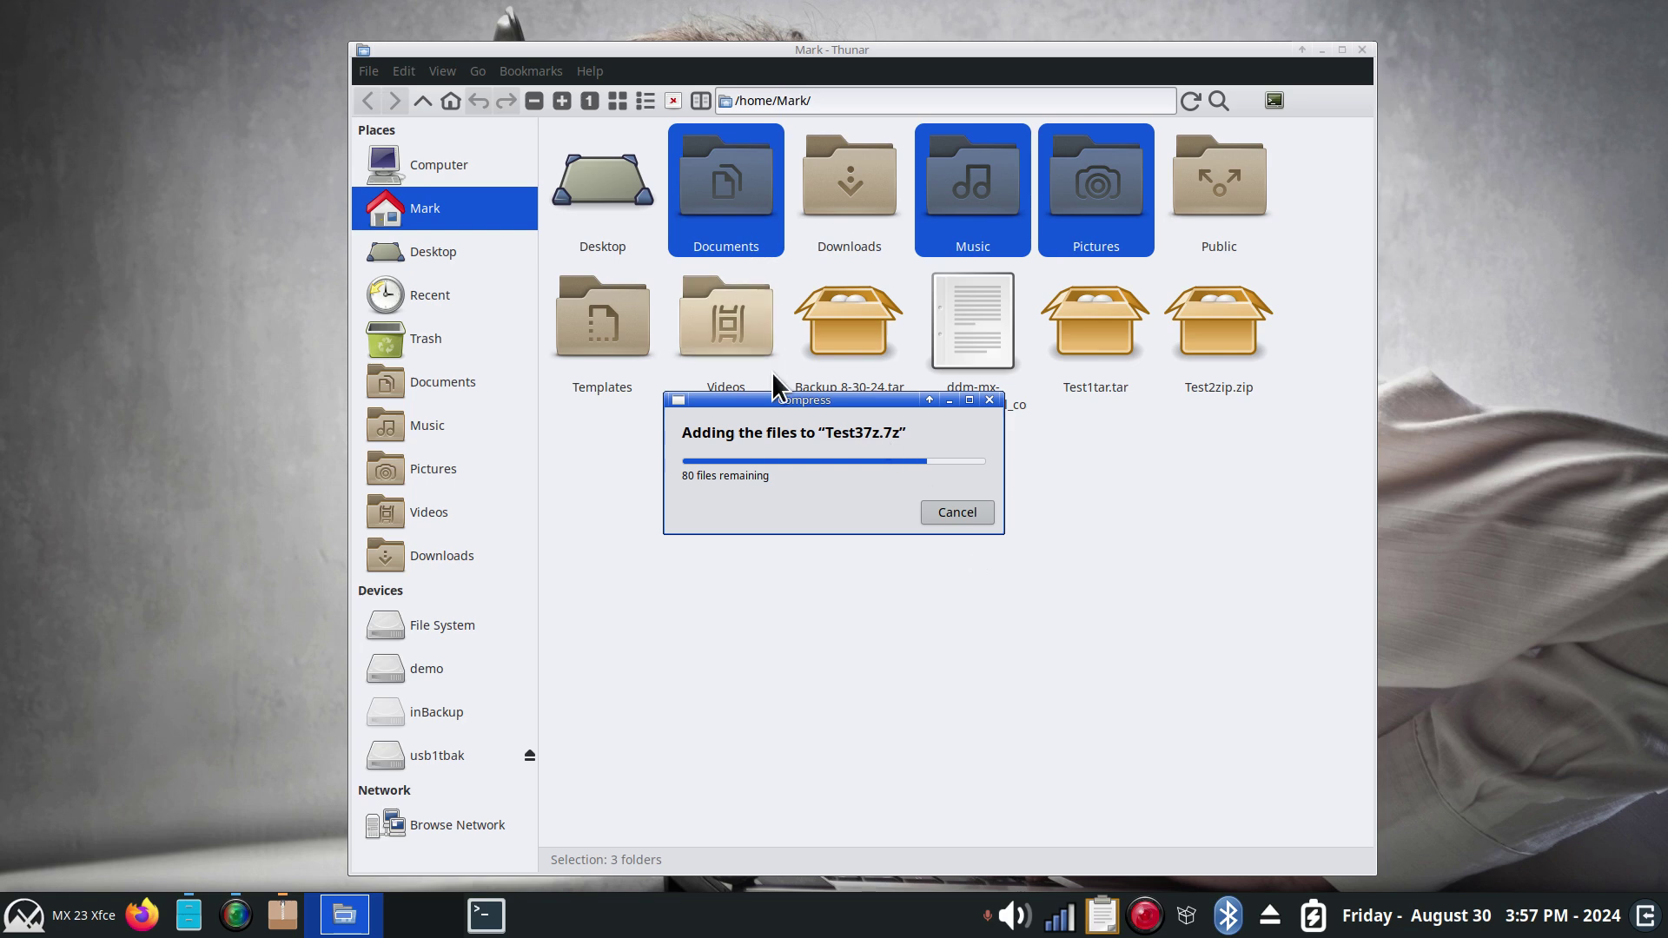
- Arrange the archive progress dialog beside the file window
{"action": "left_click_drag", "start_coordinate": [825, 399], "coordinate": [1454, 193]}
{"action": "left_click_drag", "start_coordinate": [1112, 55], "coordinate": [949, 55]}
{"action": "left_click_drag", "start_coordinate": [1413, 193], "coordinate": [1286, 217]}
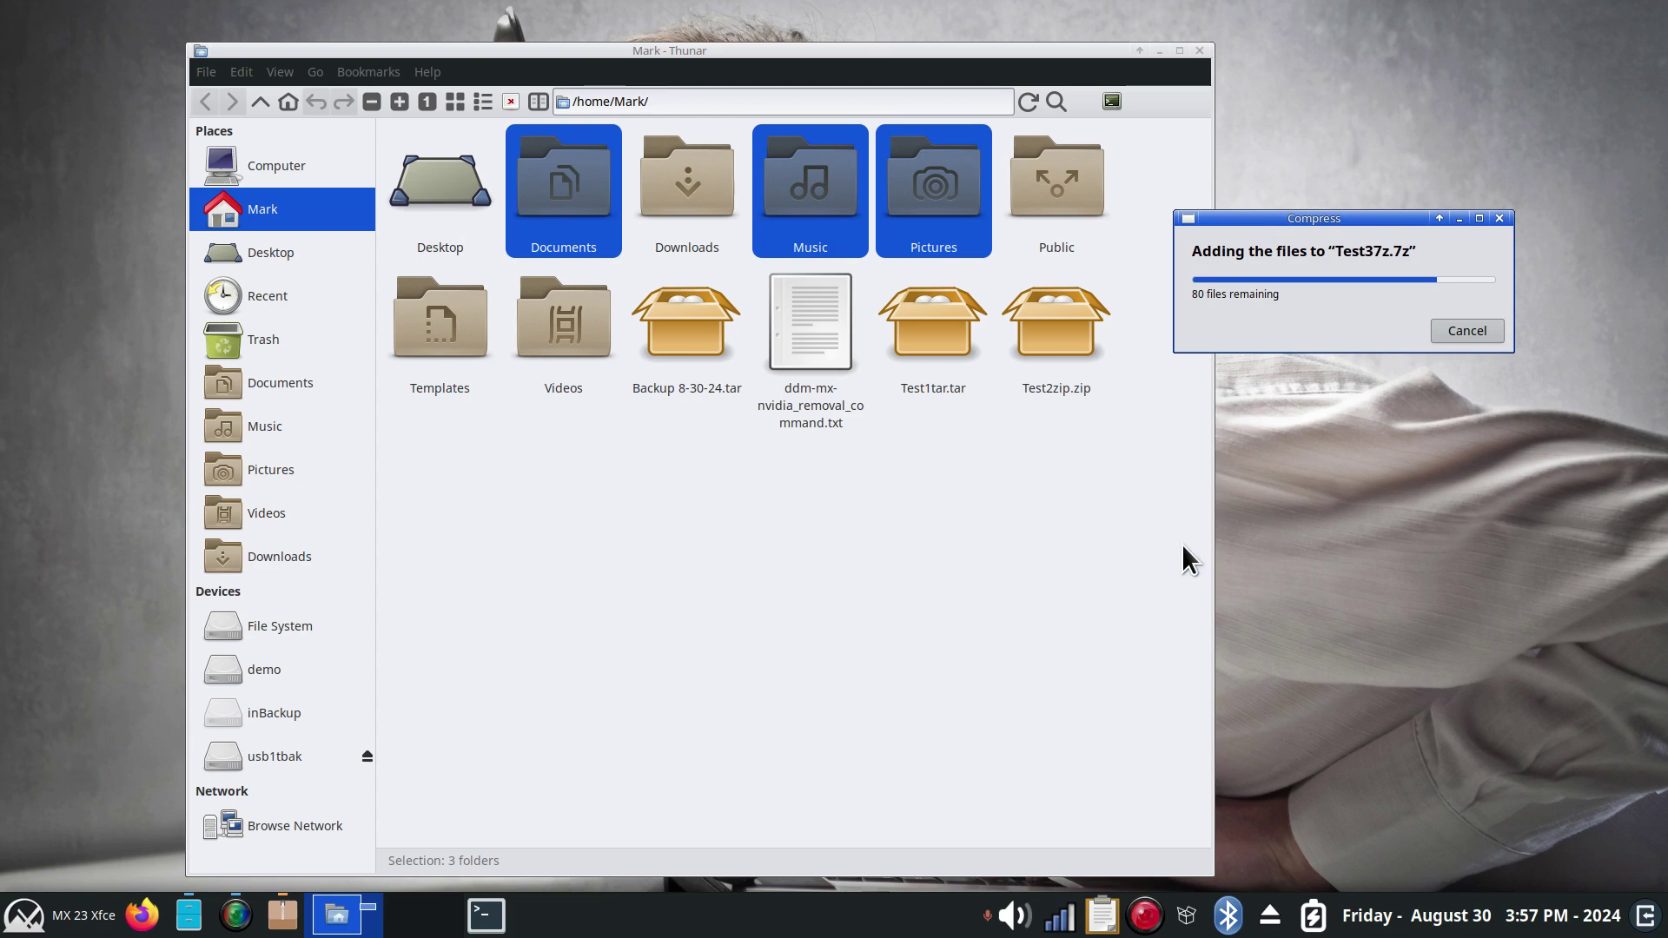
- Copy Backup 8-30-24.tar into usb1tbak's MX Stuff folder using a split view
{"action": "left_click", "coordinate": [790, 601]}
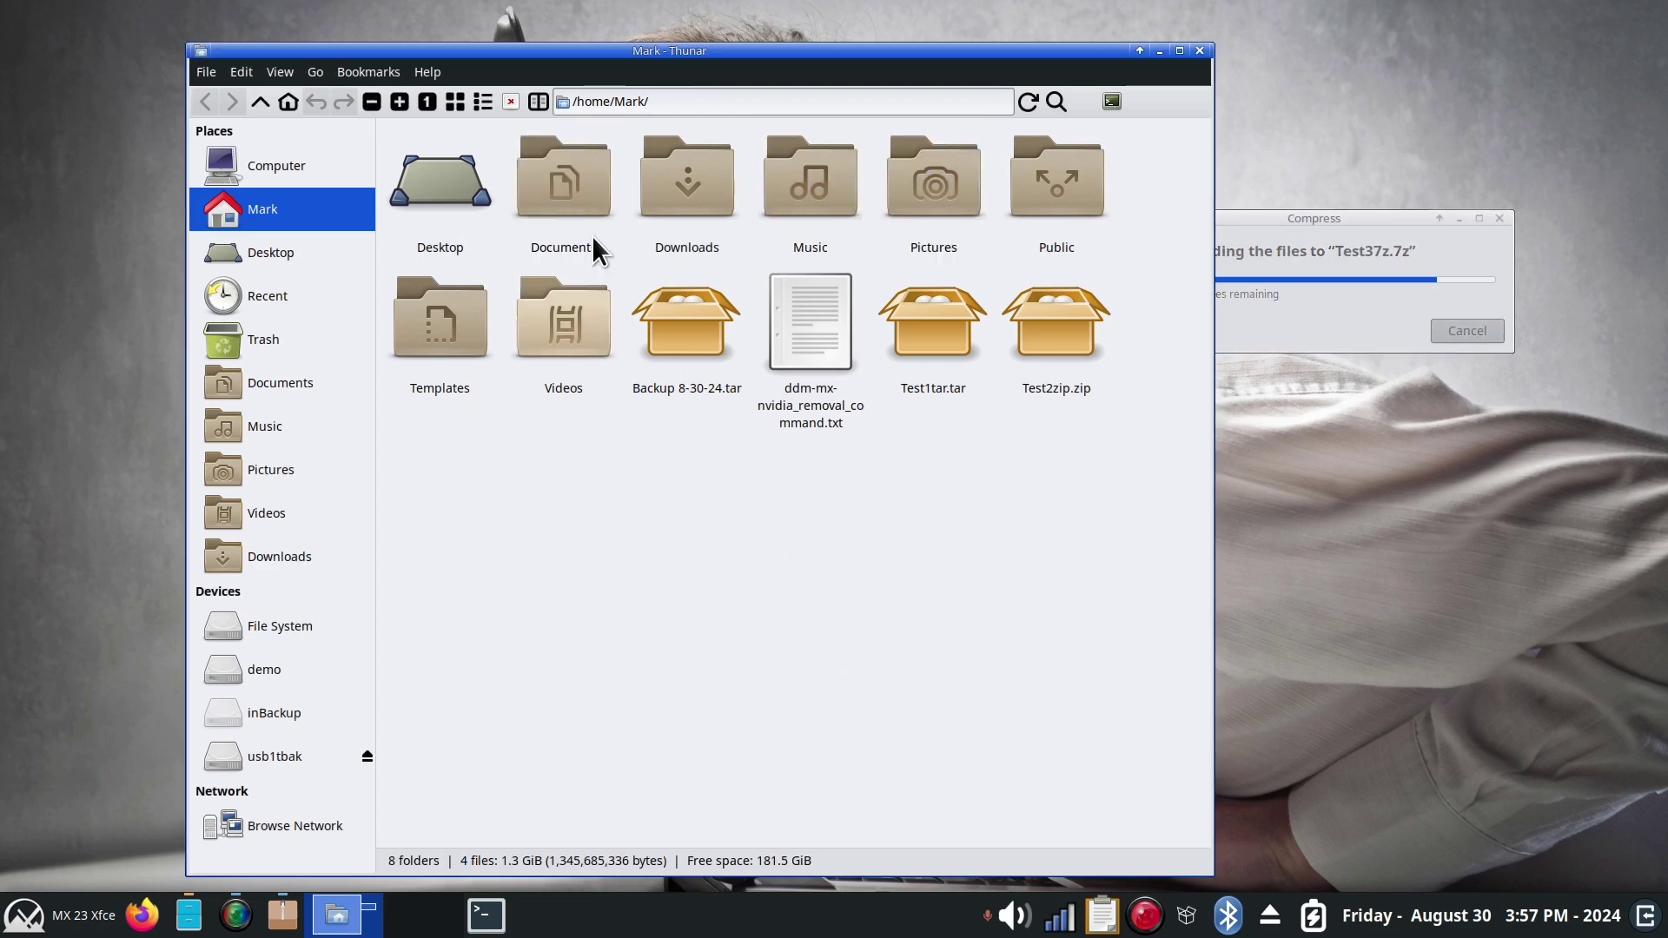
{"action": "left_click", "coordinate": [538, 101]}
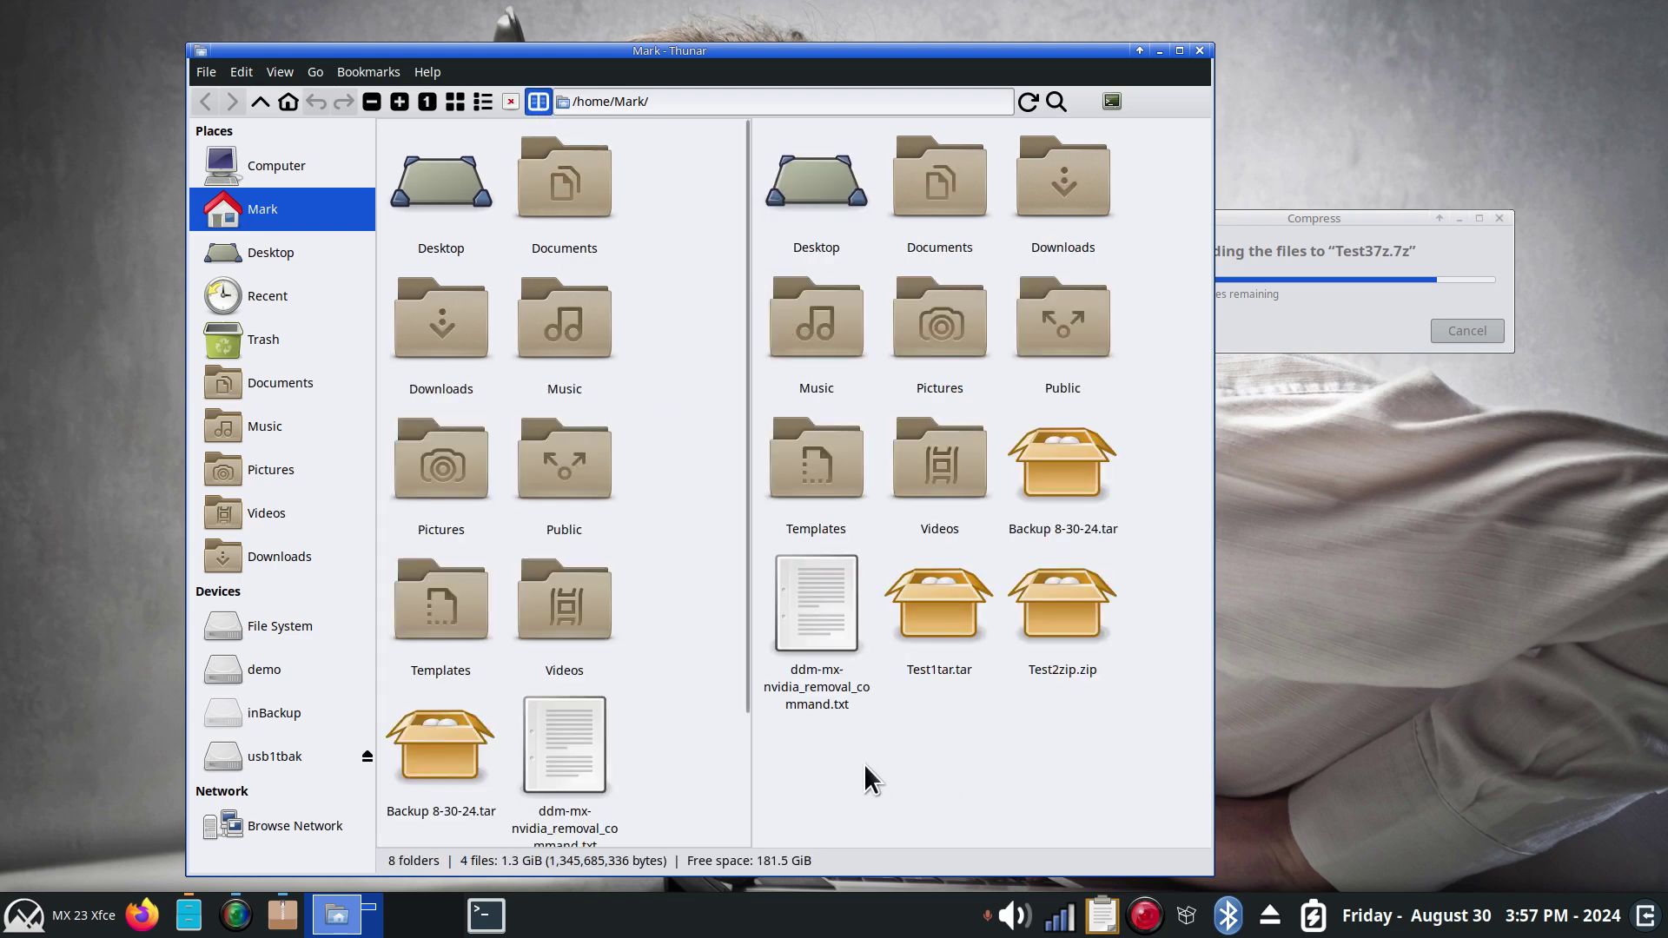
{"action": "left_click", "coordinate": [239, 753]}
{"action": "double_click", "coordinate": [967, 215]}
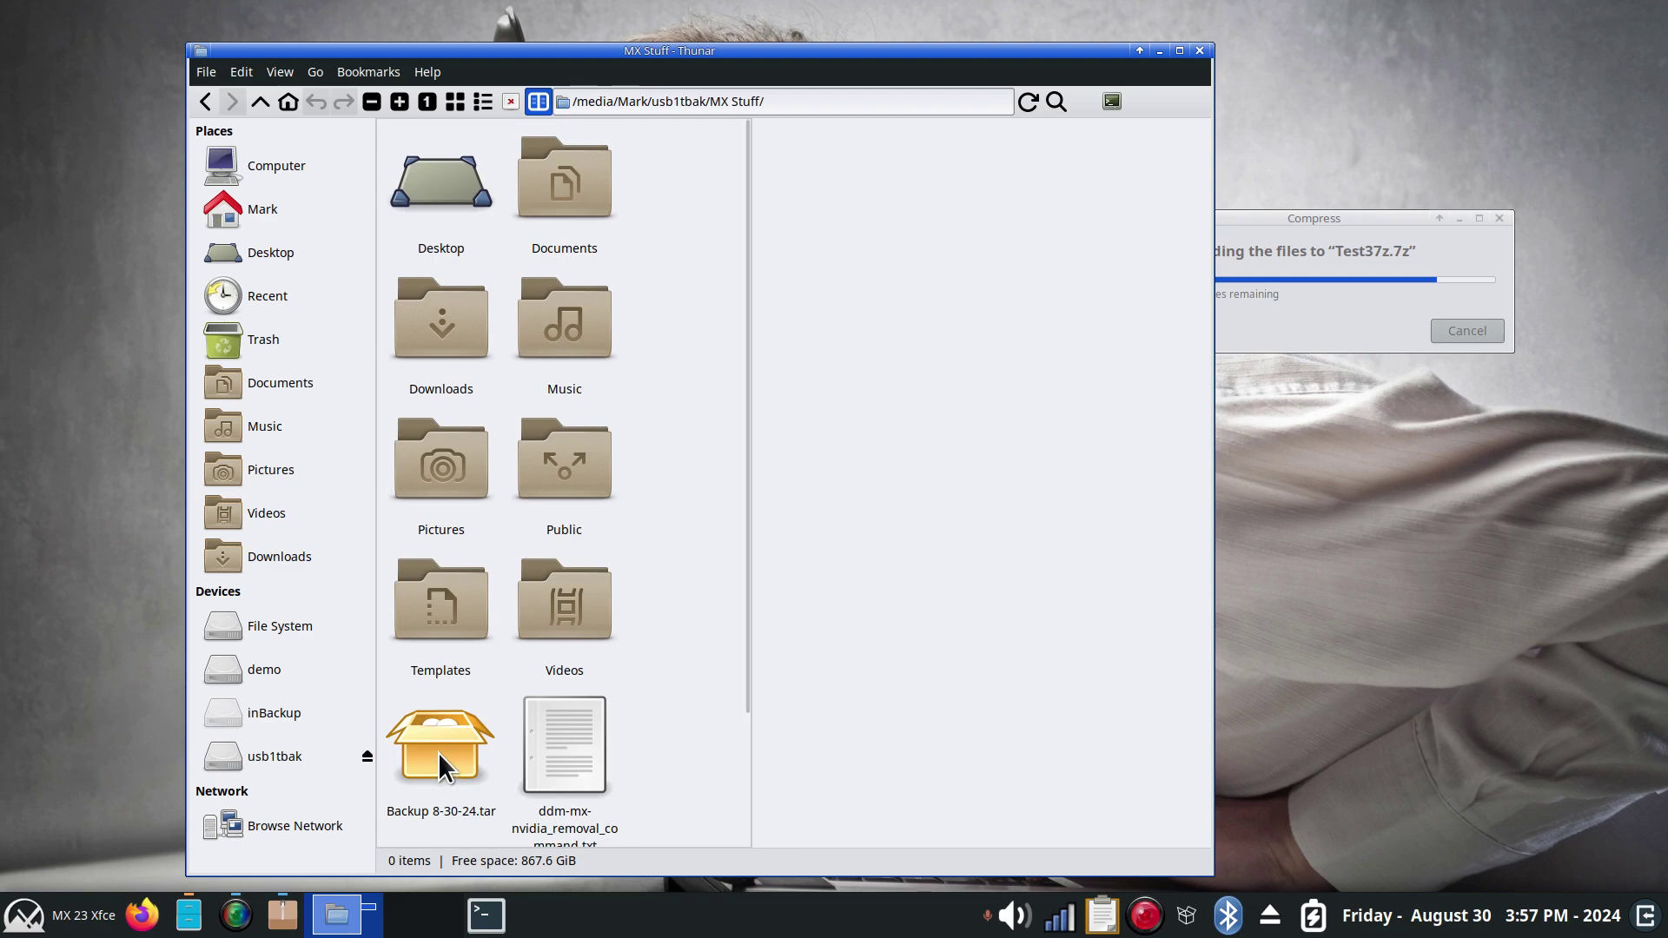
{"action": "left_click_drag", "start_coordinate": [438, 752], "coordinate": [968, 482]}
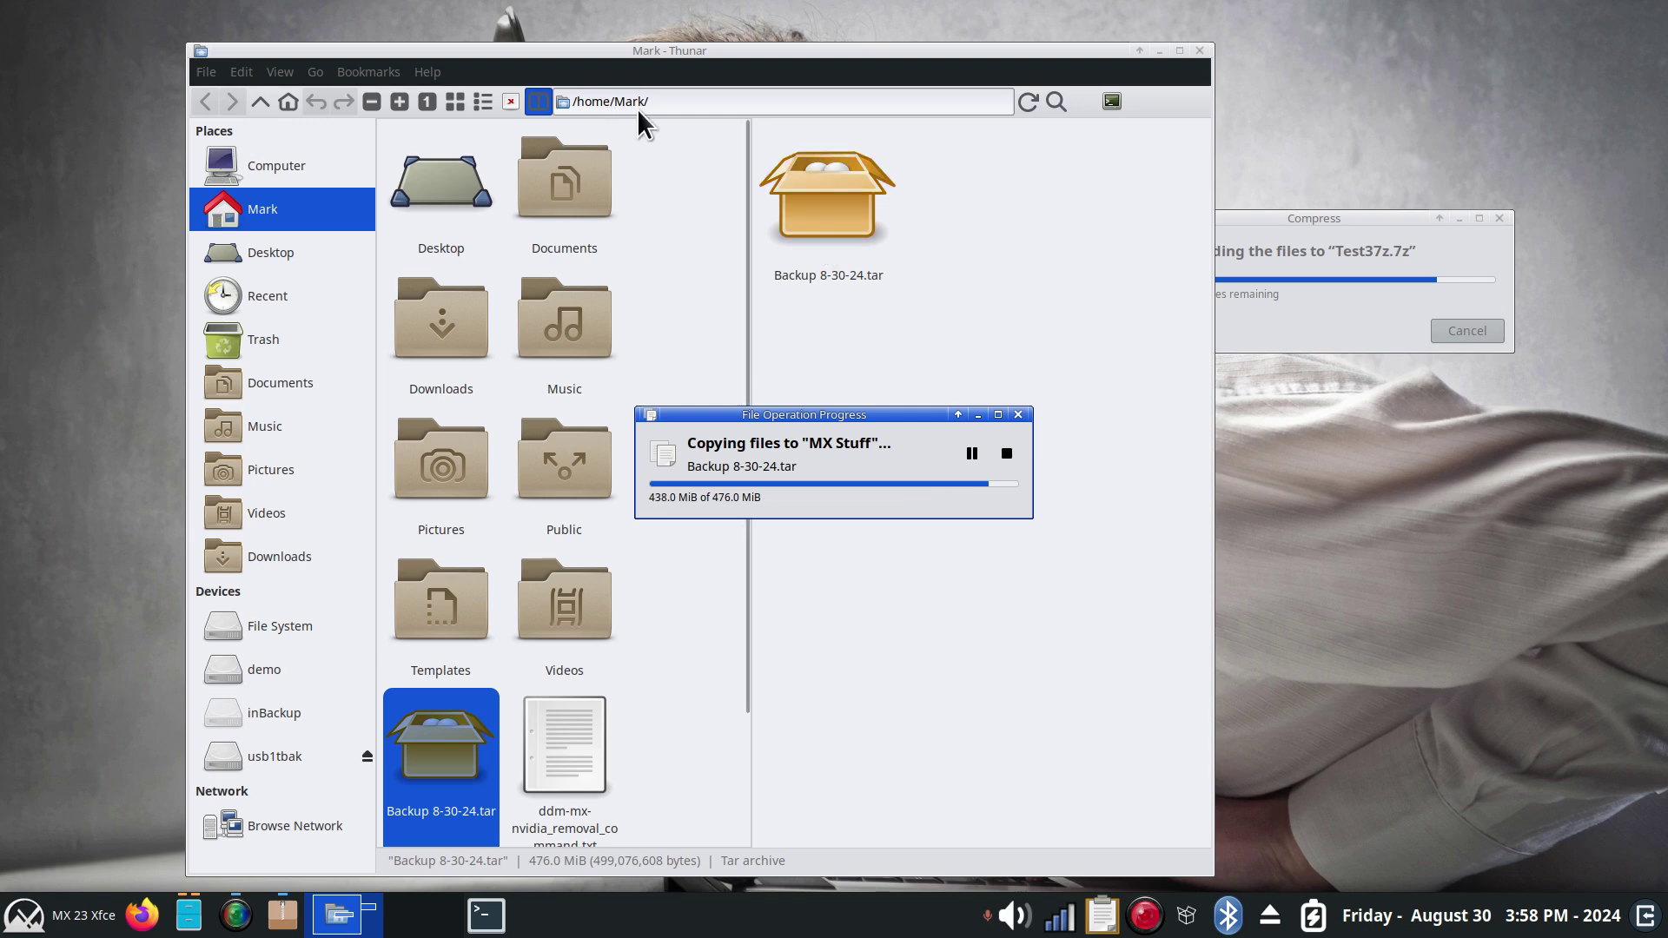
- Open the copied Backup 8-30-24.tar in MX Stuff to check its contents, then close it
{"action": "left_click", "coordinate": [987, 269]}
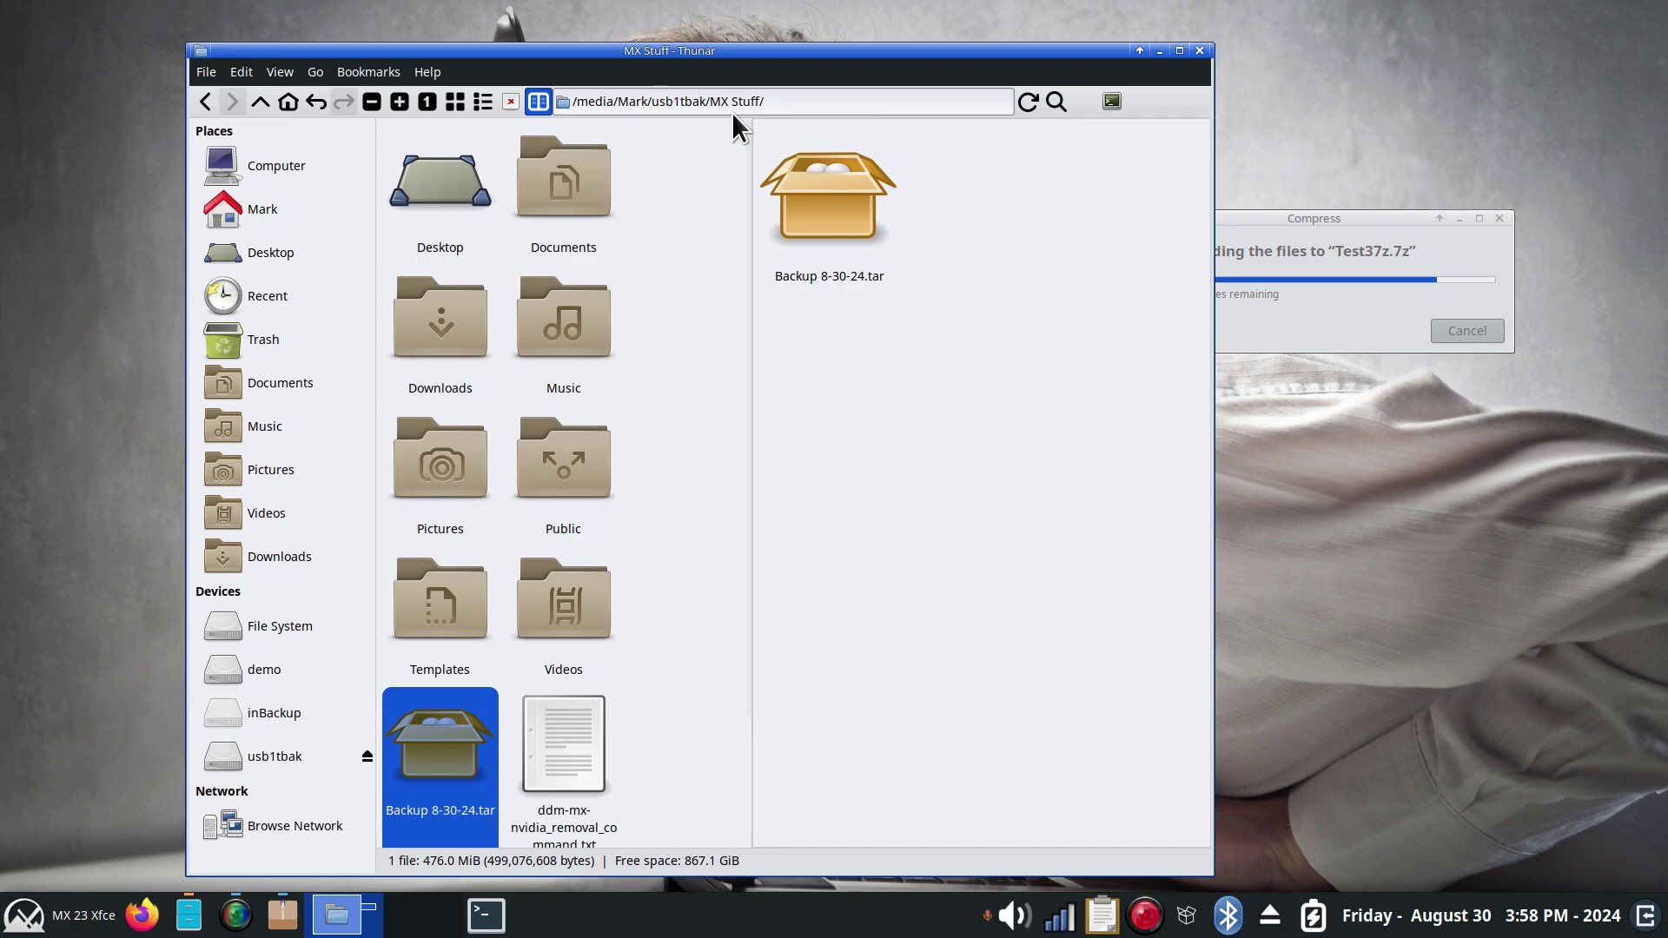
{"action": "key", "text": "BackSpace"}
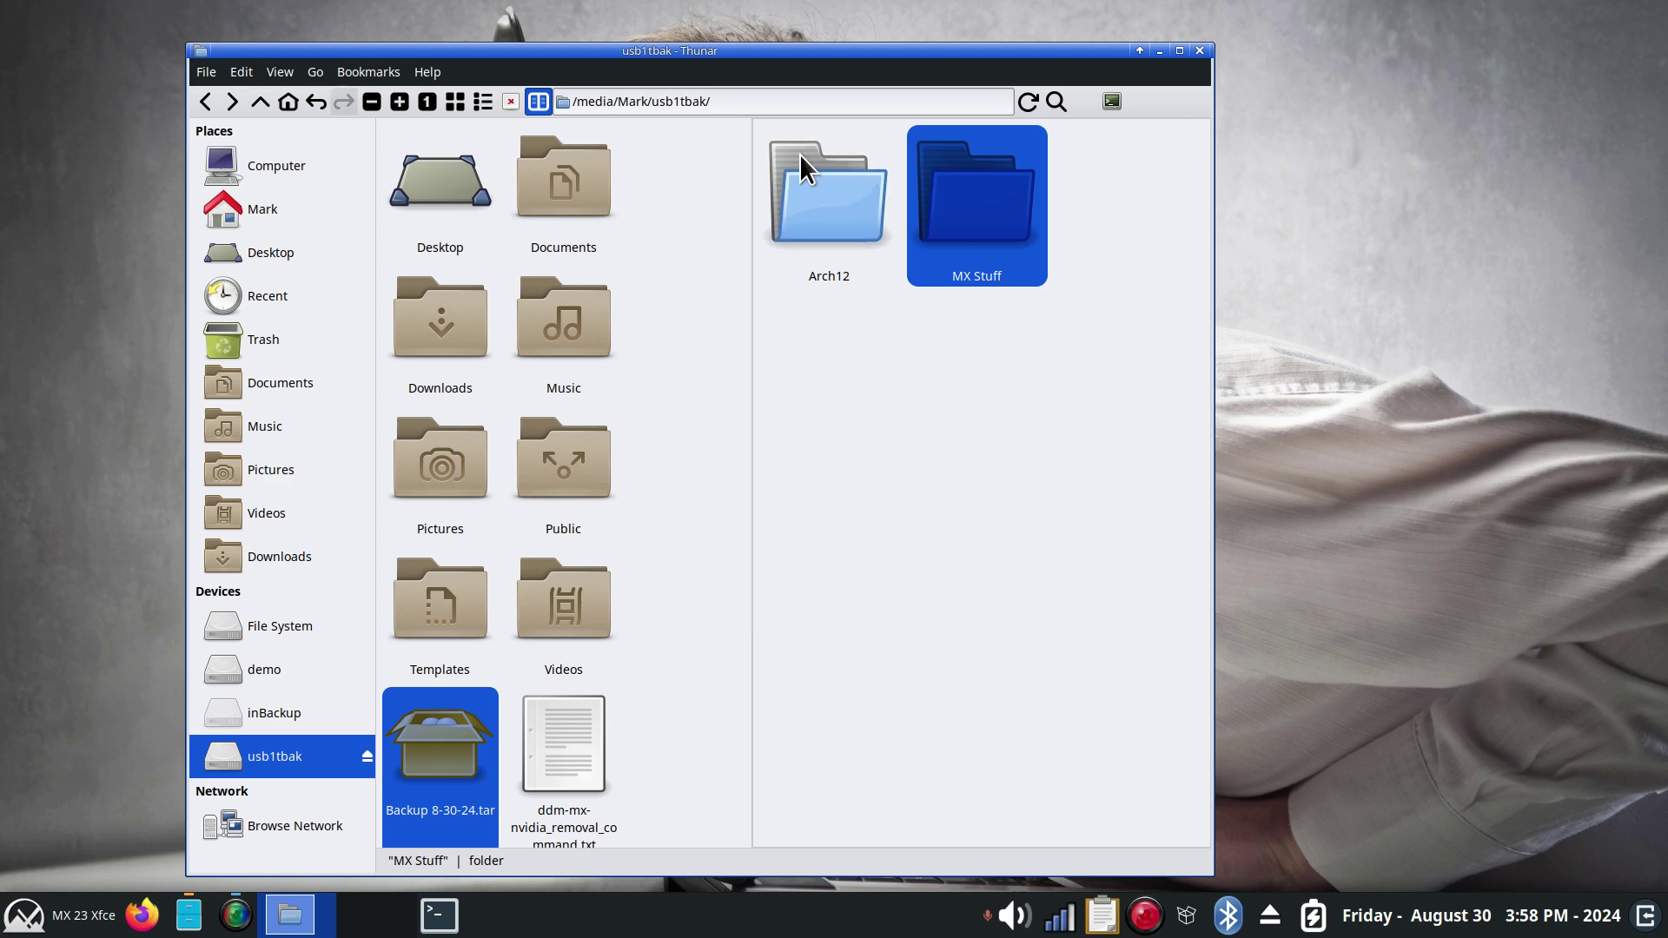
{"action": "double_click", "coordinate": [954, 203]}
{"action": "double_click", "coordinate": [829, 176]}
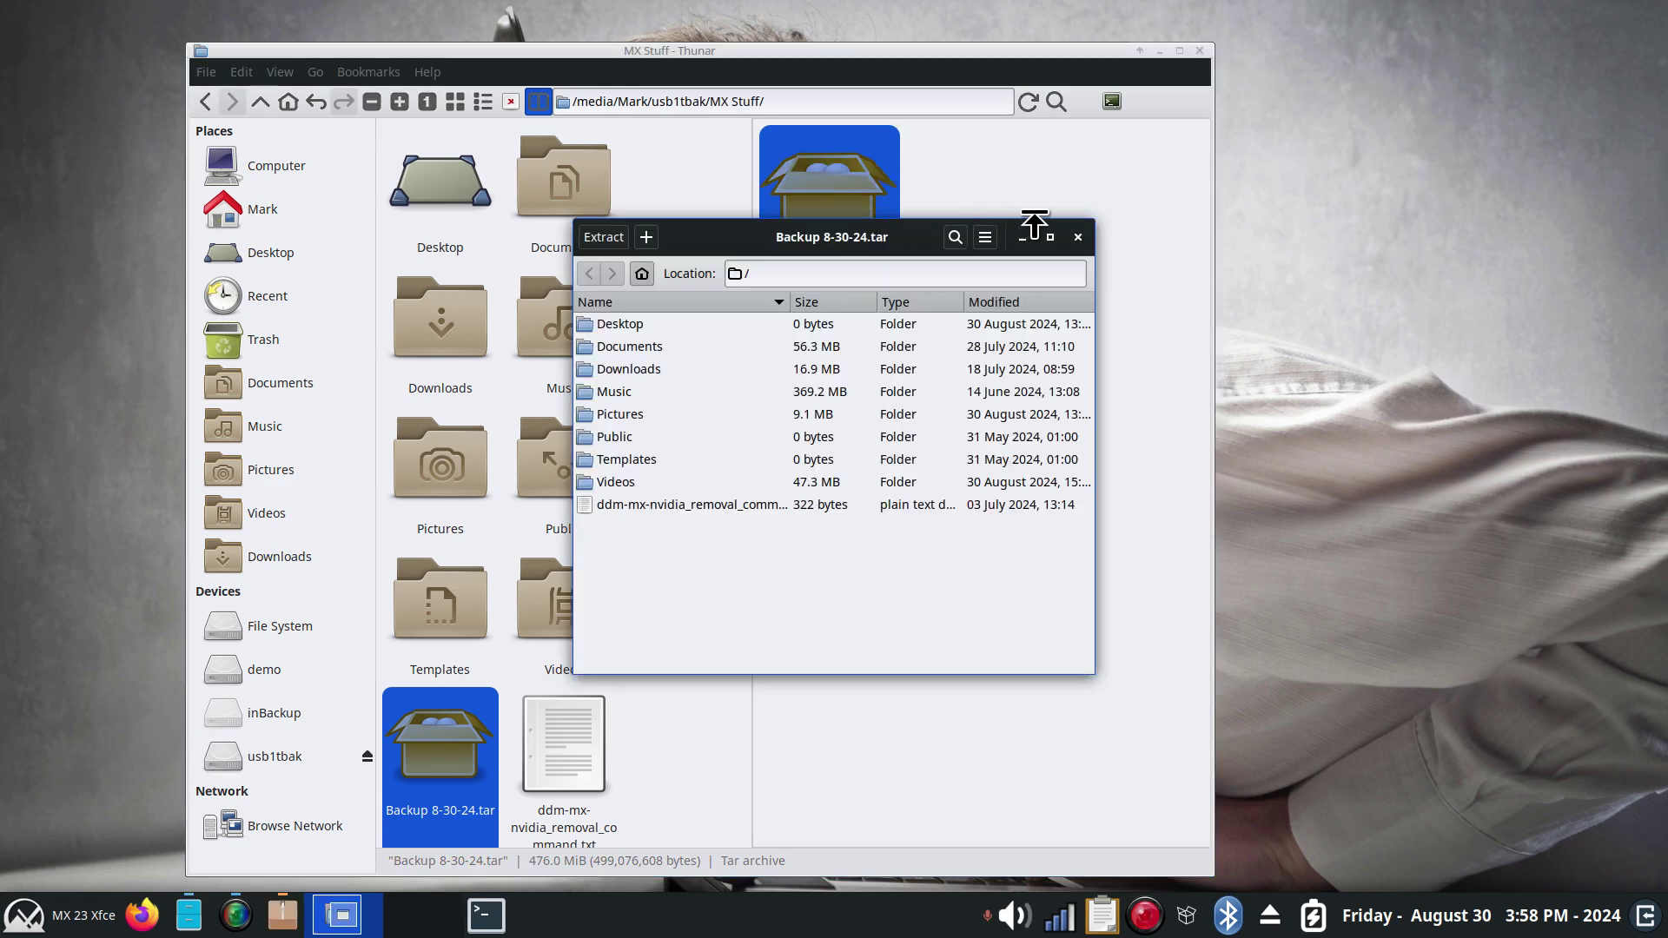
{"action": "left_click", "coordinate": [1085, 238]}
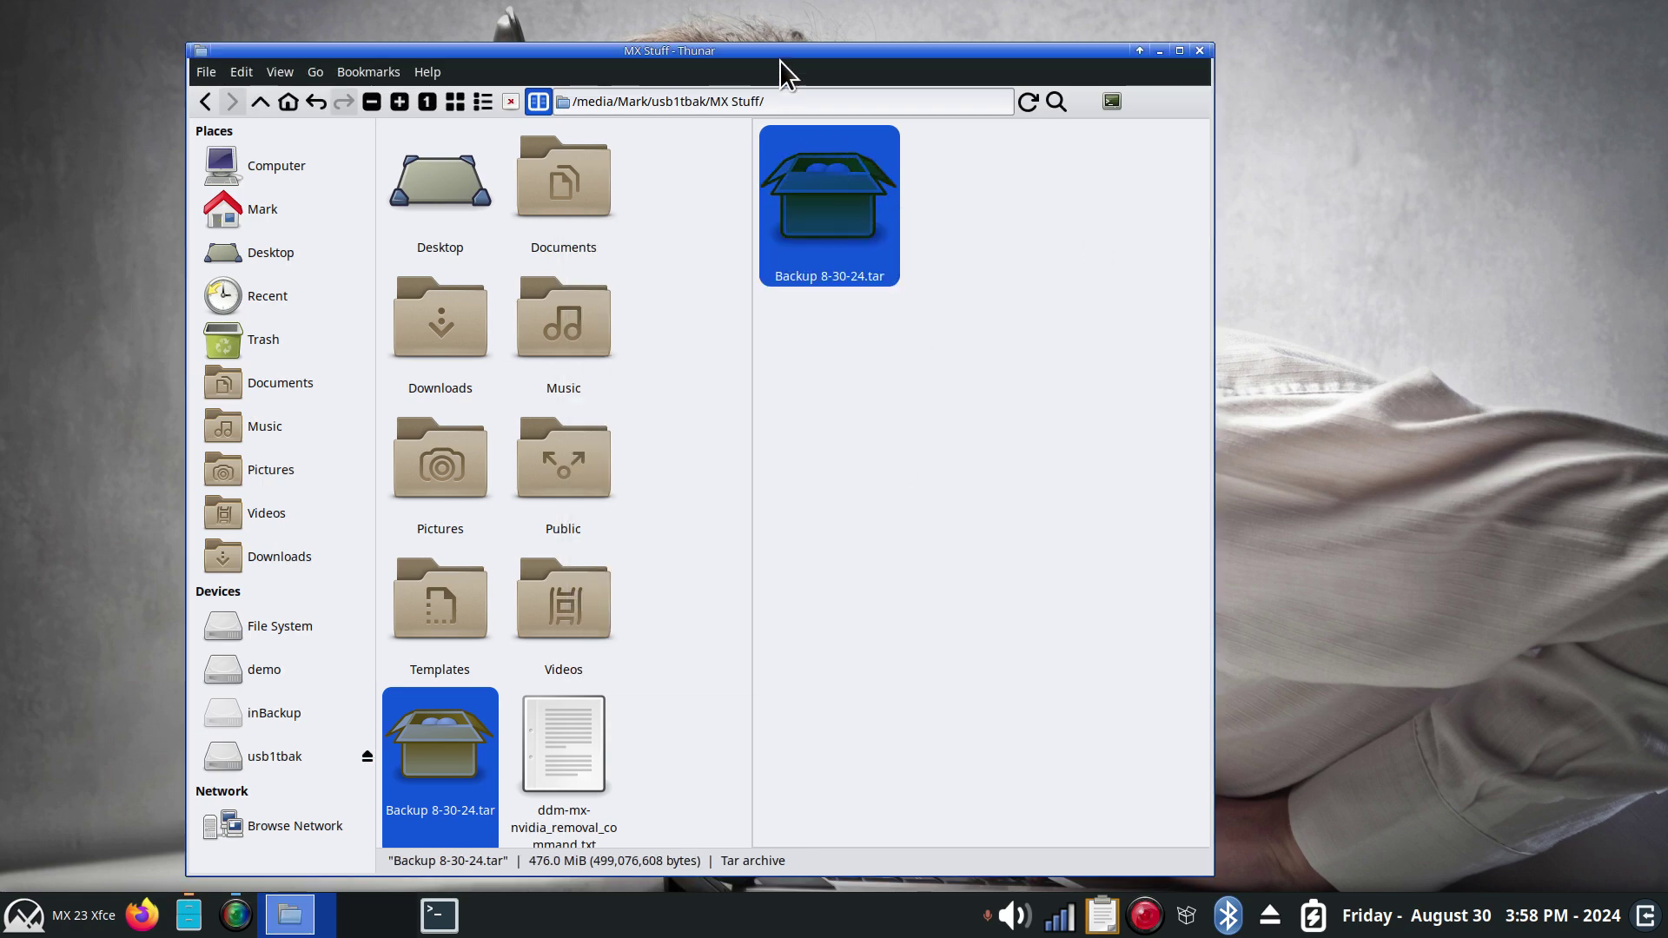
{"action": "left_click_drag", "start_coordinate": [793, 52], "coordinate": [935, 31]}
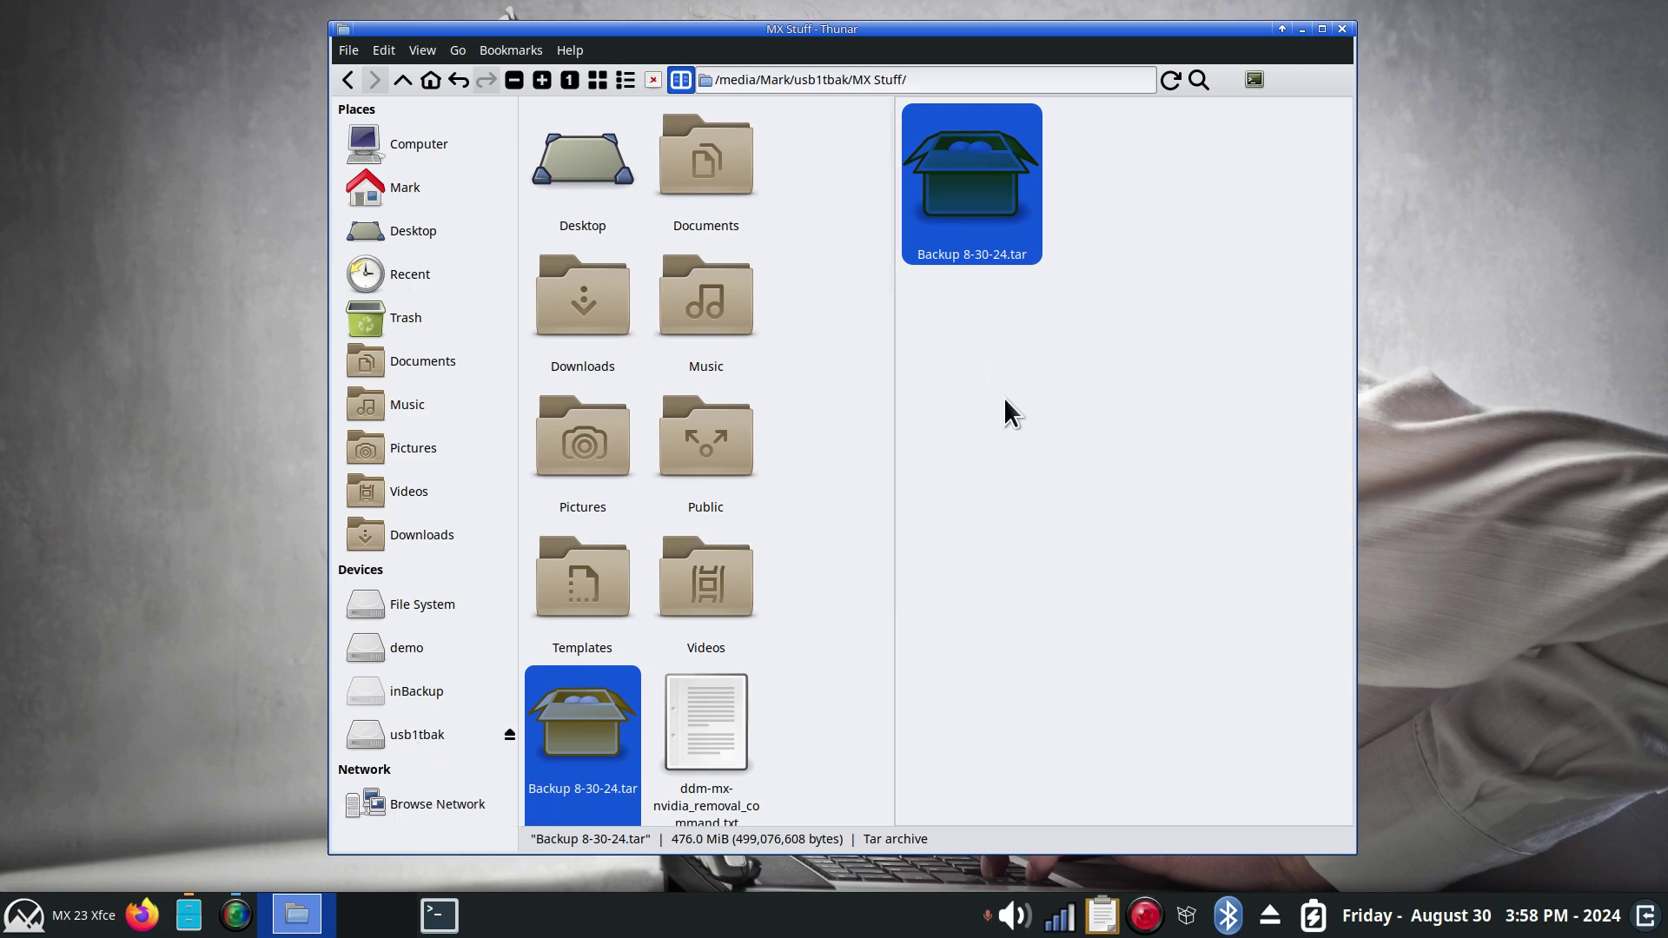
- Back in the home folder, open and close Test1tar.tar, Test2zip.zip and Test37z.7z to verify contents
{"action": "left_click", "coordinate": [677, 76]}
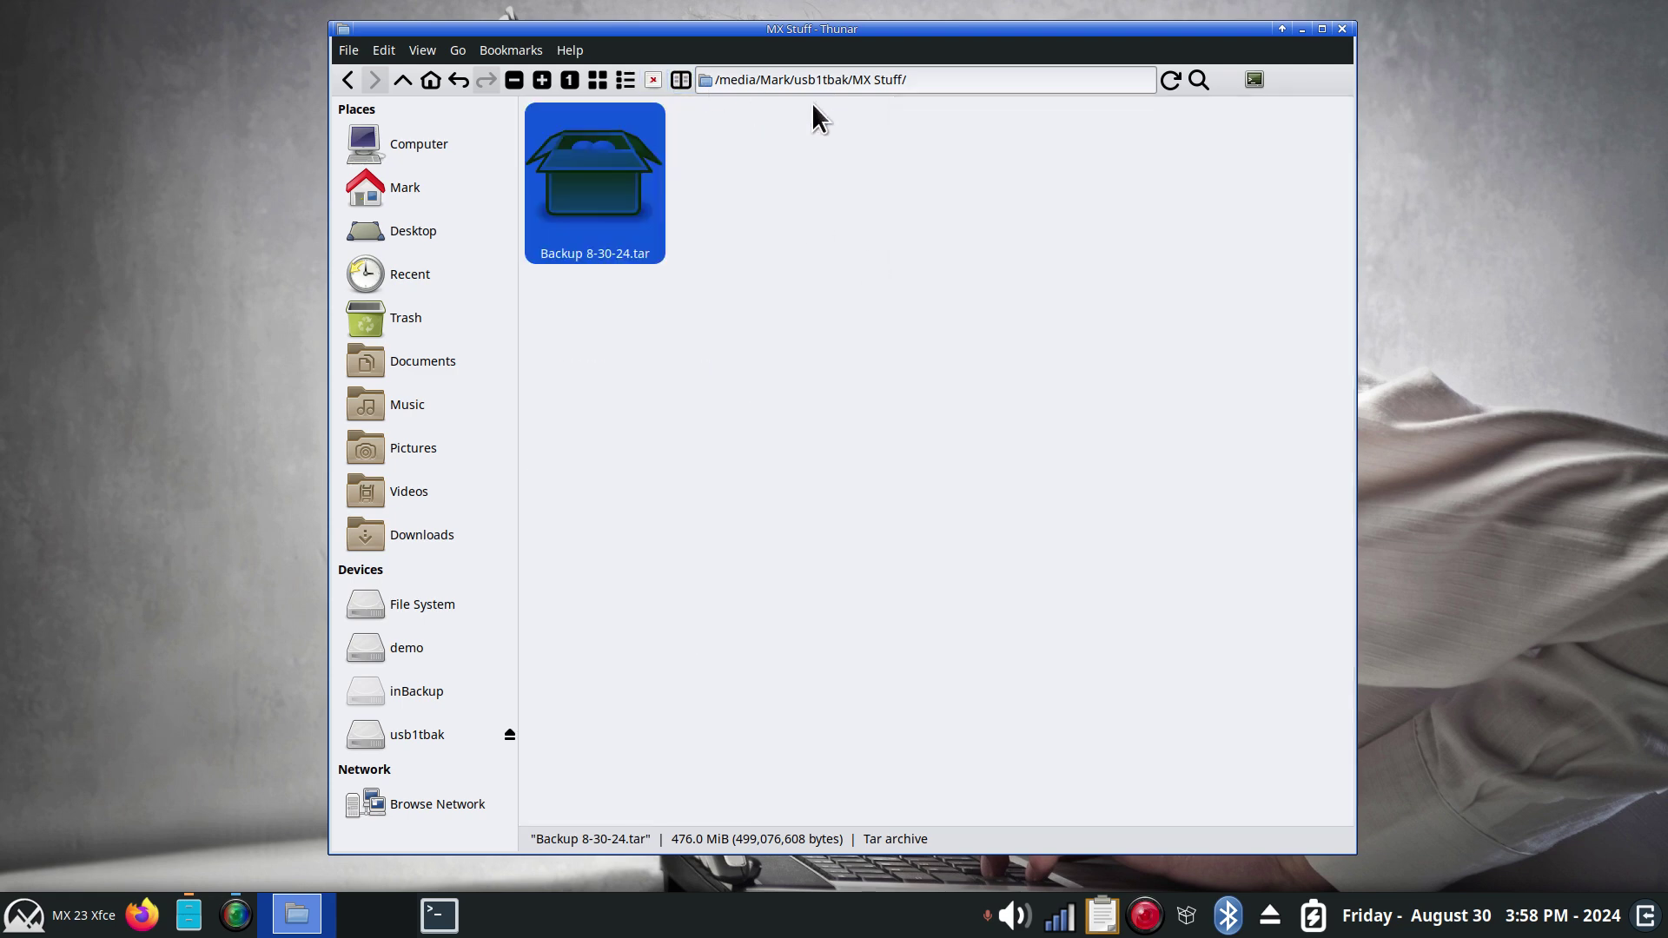
{"action": "left_click", "coordinate": [430, 187]}
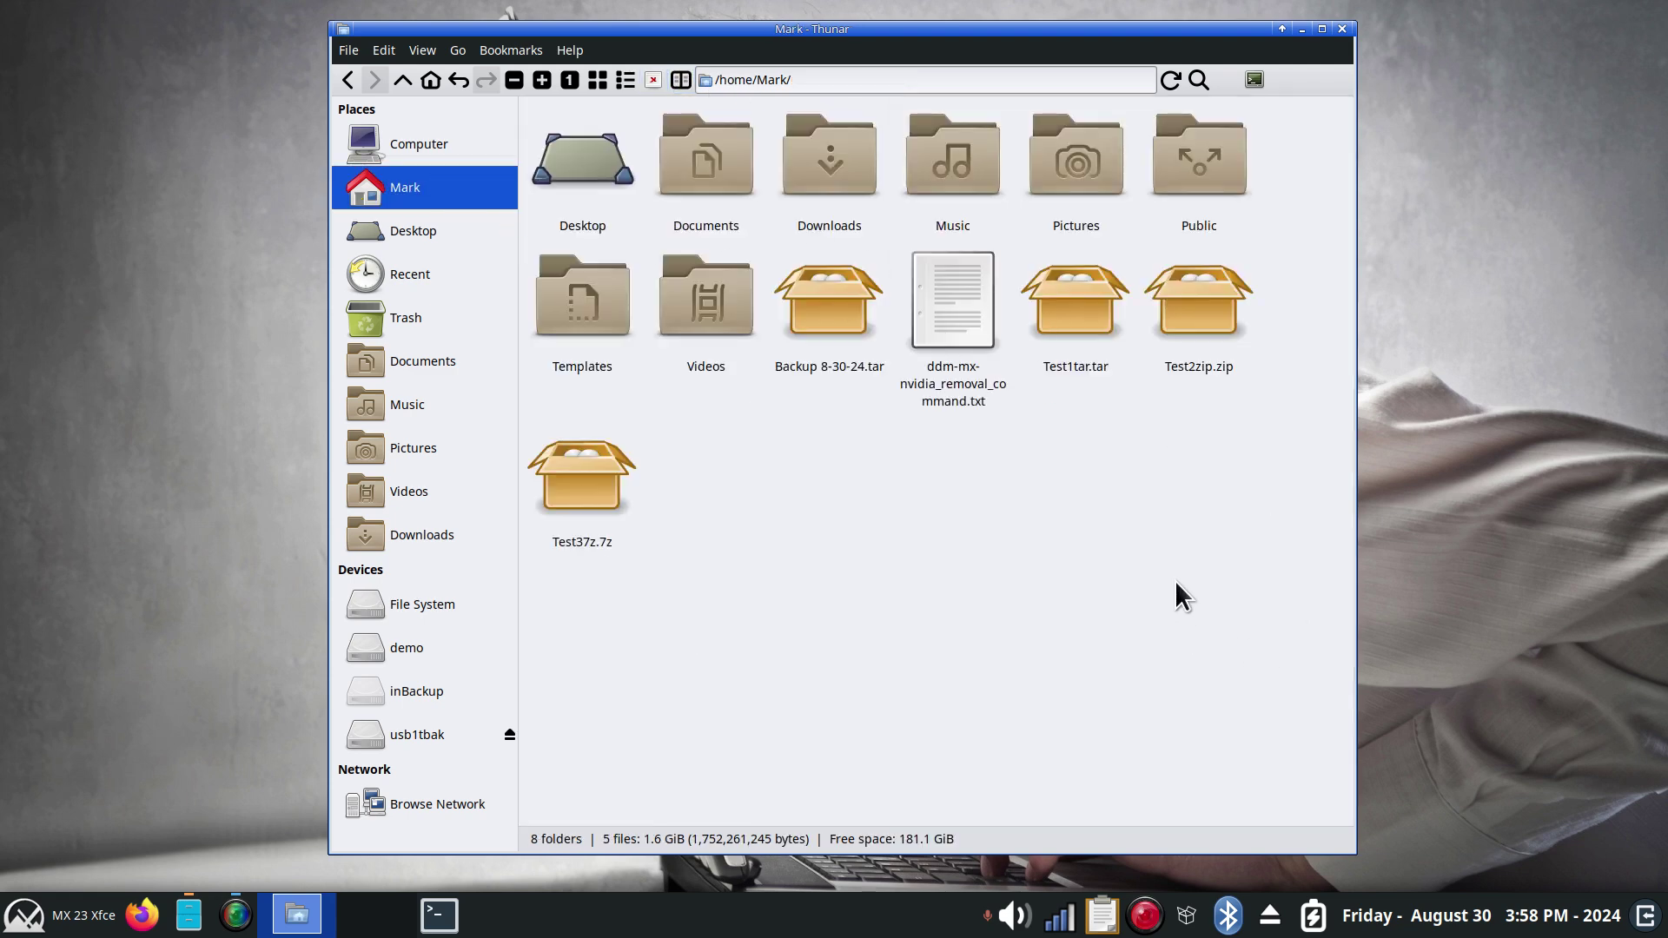
{"action": "double_click", "coordinate": [1067, 305]}
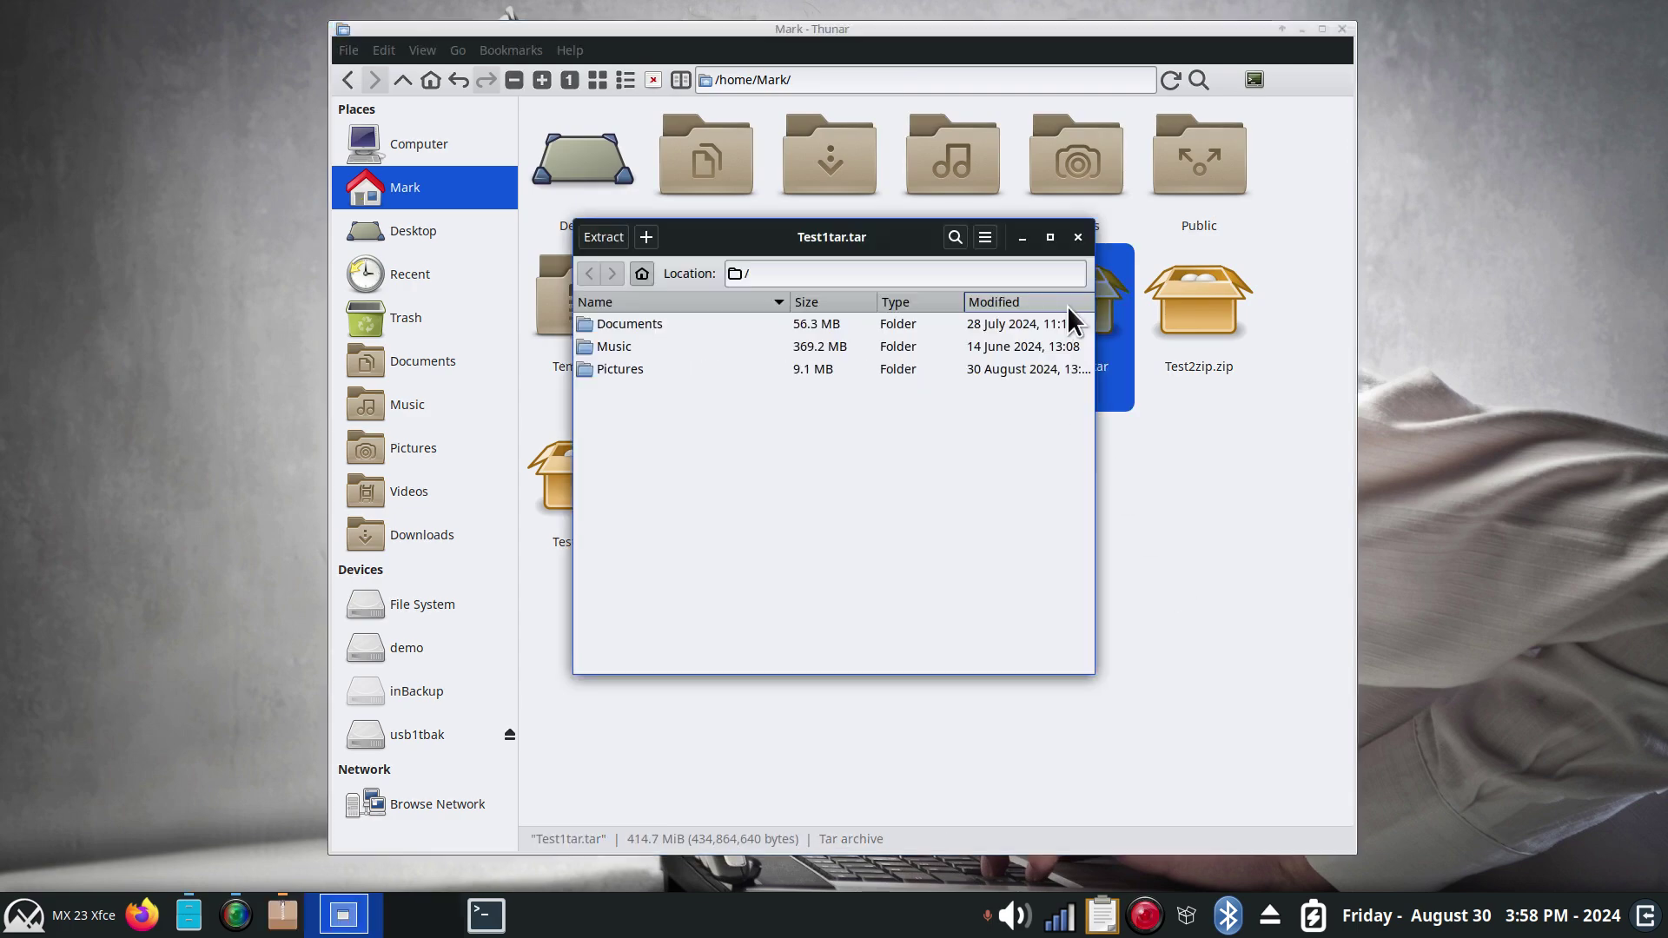
{"action": "left_click", "coordinate": [1078, 236]}
{"action": "double_click", "coordinate": [1200, 296]}
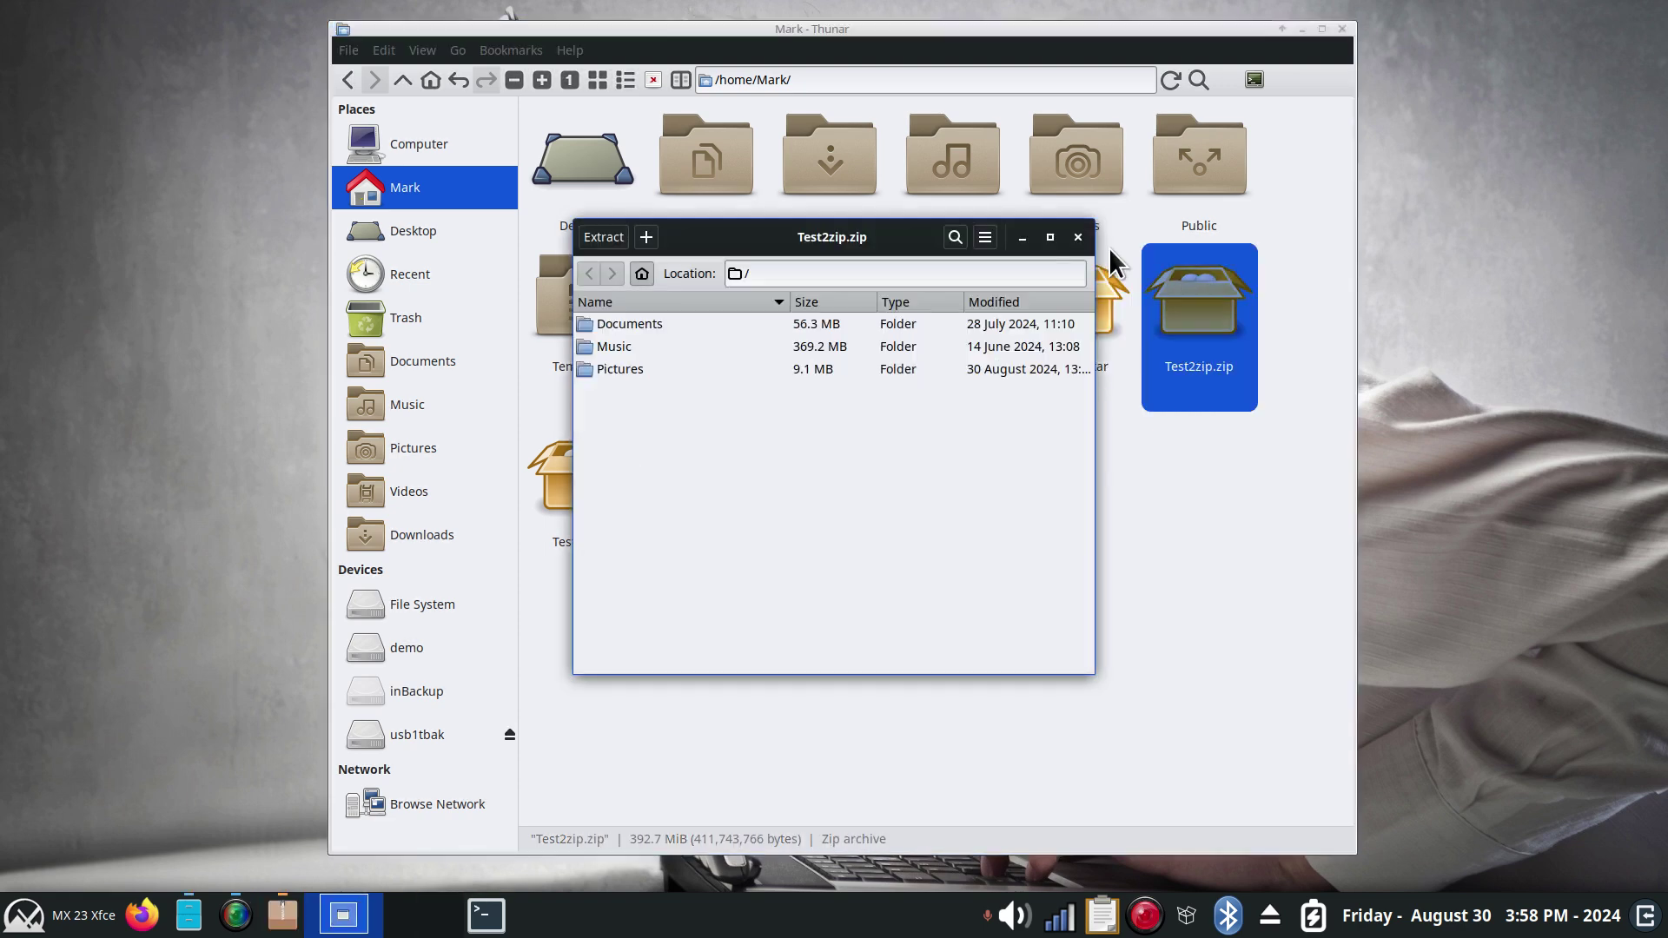
{"action": "left_click", "coordinate": [1078, 236]}
{"action": "left_click", "coordinate": [583, 469]}
{"action": "double_click", "coordinate": [582, 469]}
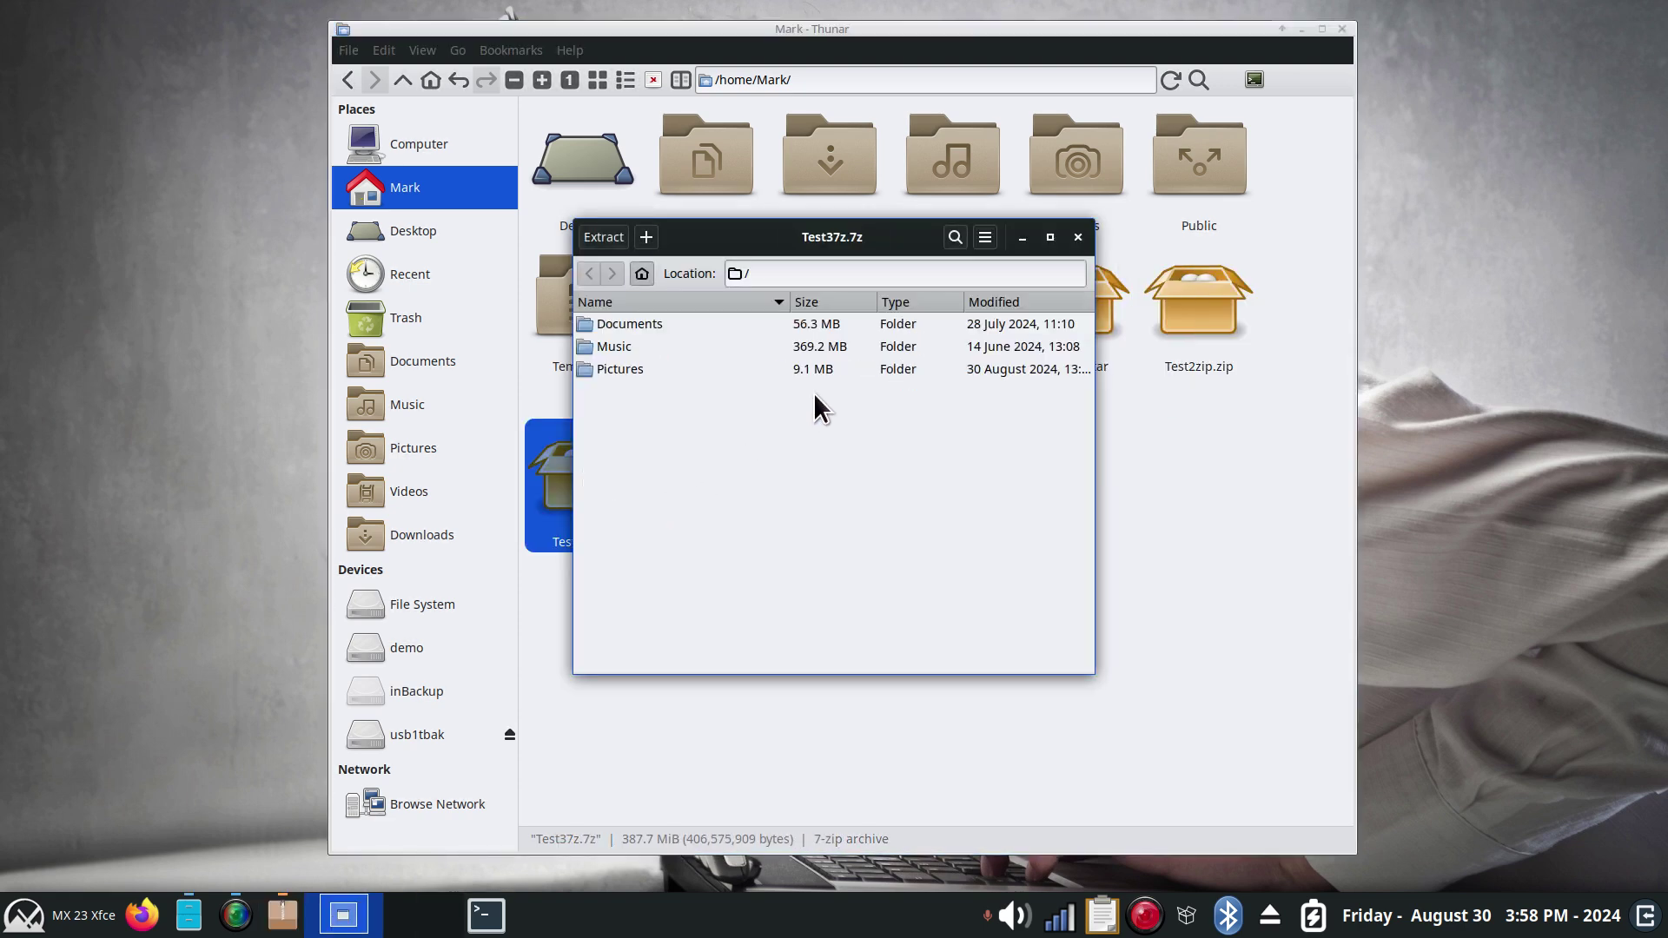
{"action": "left_click", "coordinate": [1078, 236]}
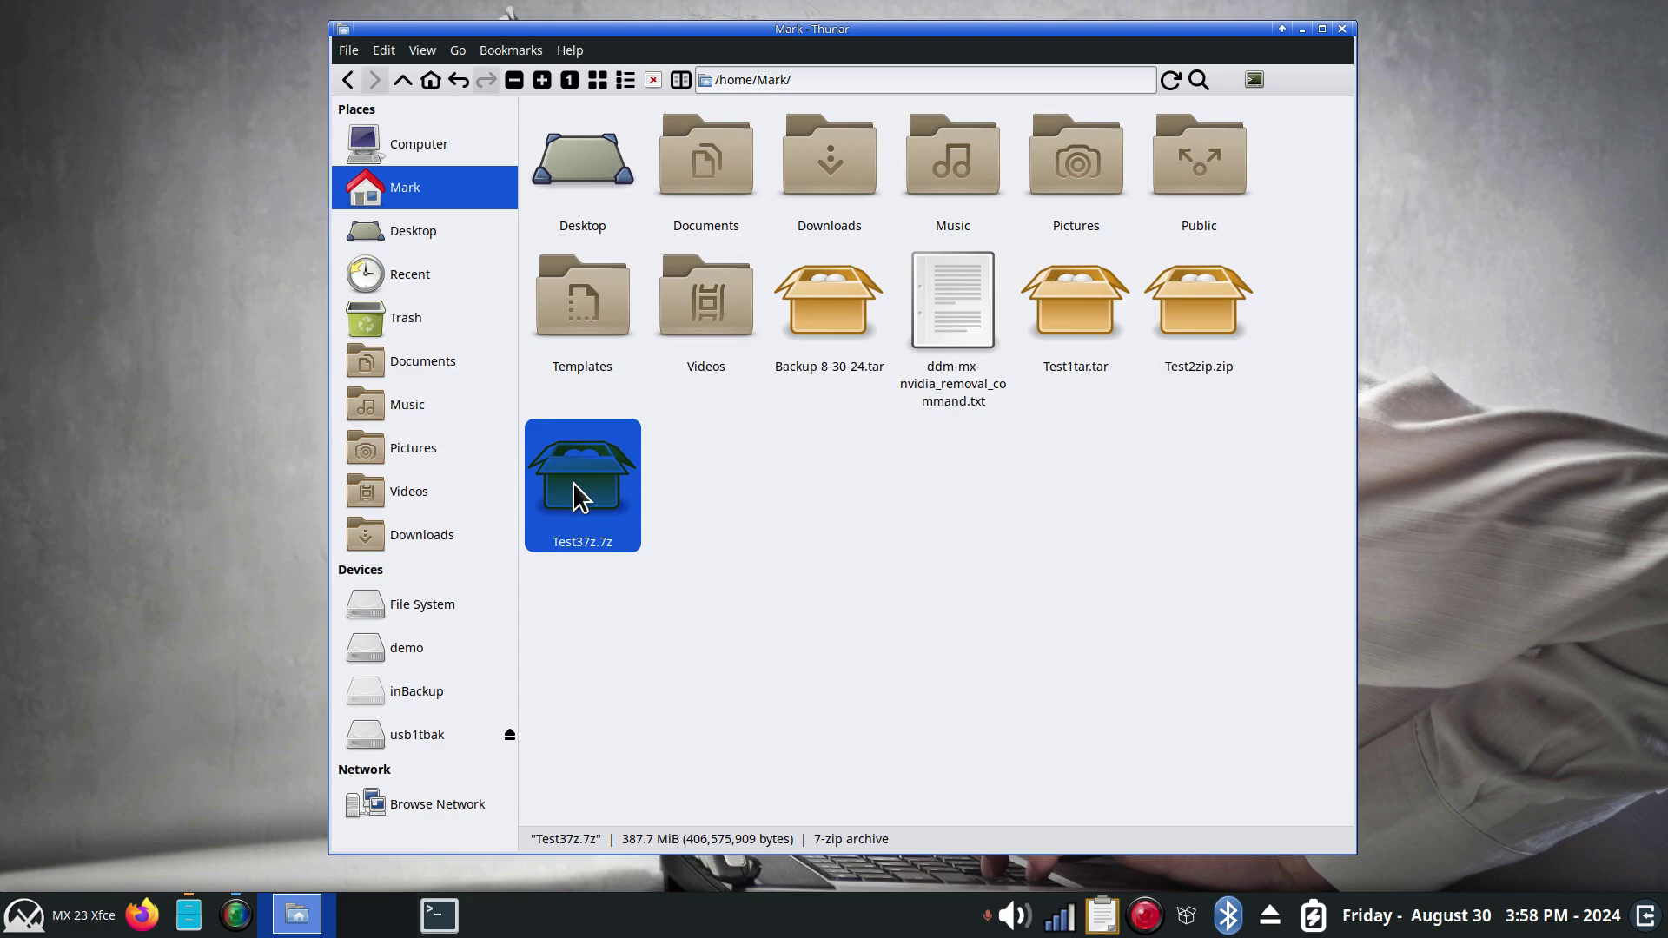
- Open Properties for Test37z.7z, Test1tar.tar and Test2zip.zip and arrange them side by side
{"action": "right_click", "coordinate": [572, 483]}
{"action": "left_click", "coordinate": [653, 876]}
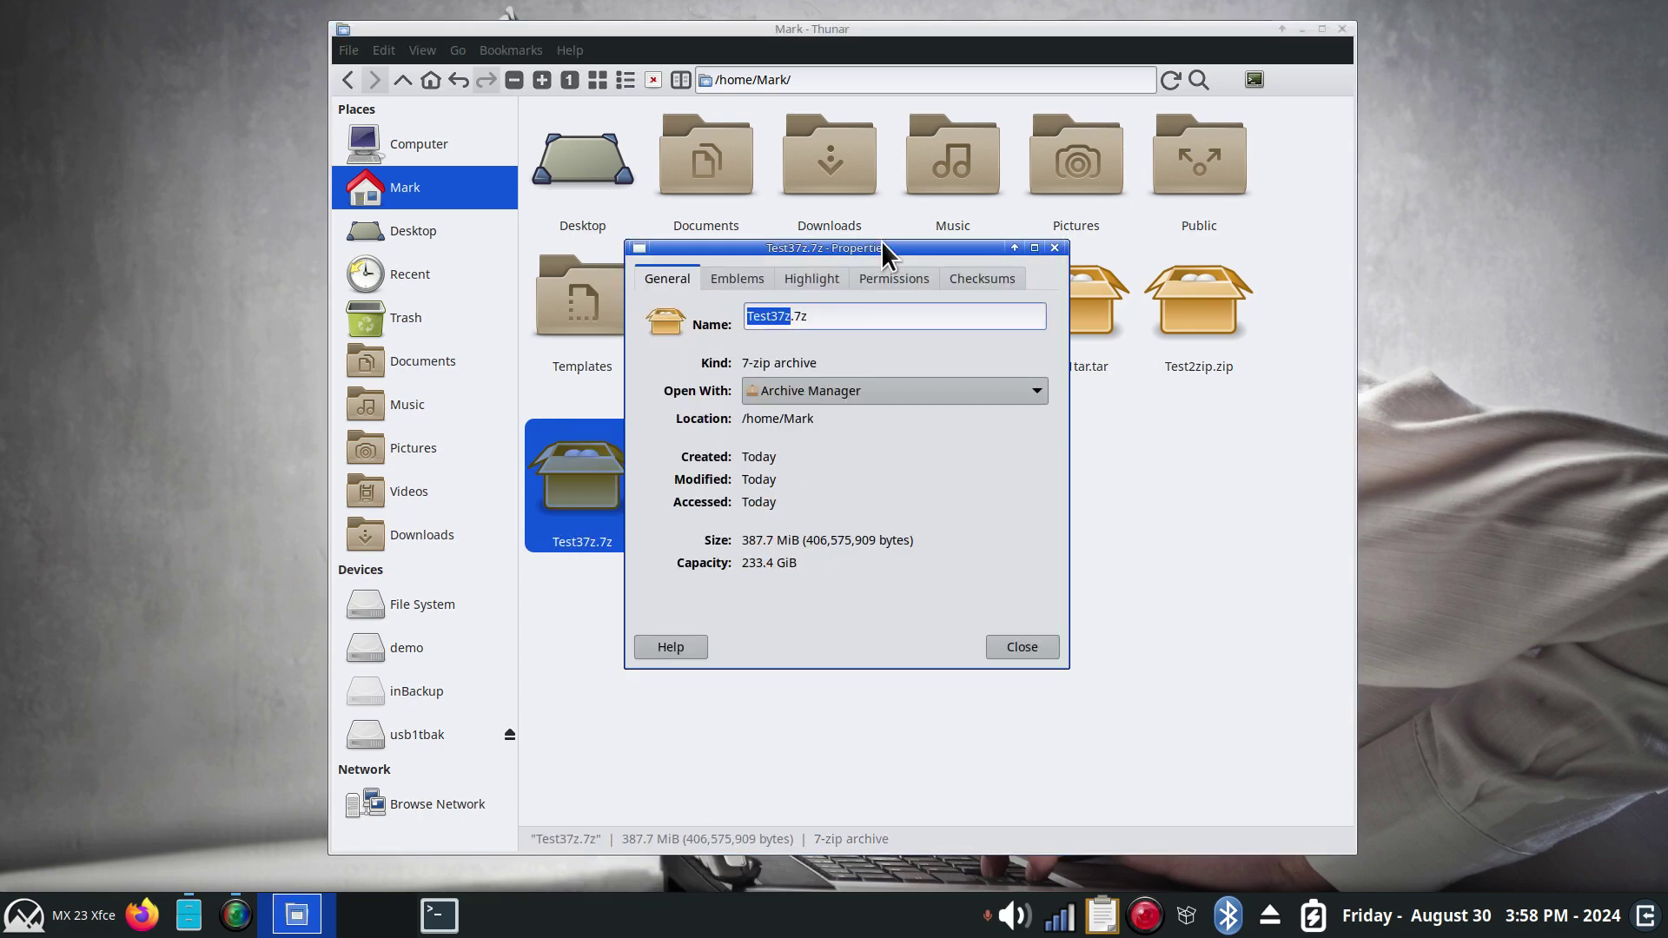
{"action": "left_click_drag", "start_coordinate": [886, 253], "coordinate": [517, 289]}
{"action": "left_click", "coordinate": [1076, 306]}
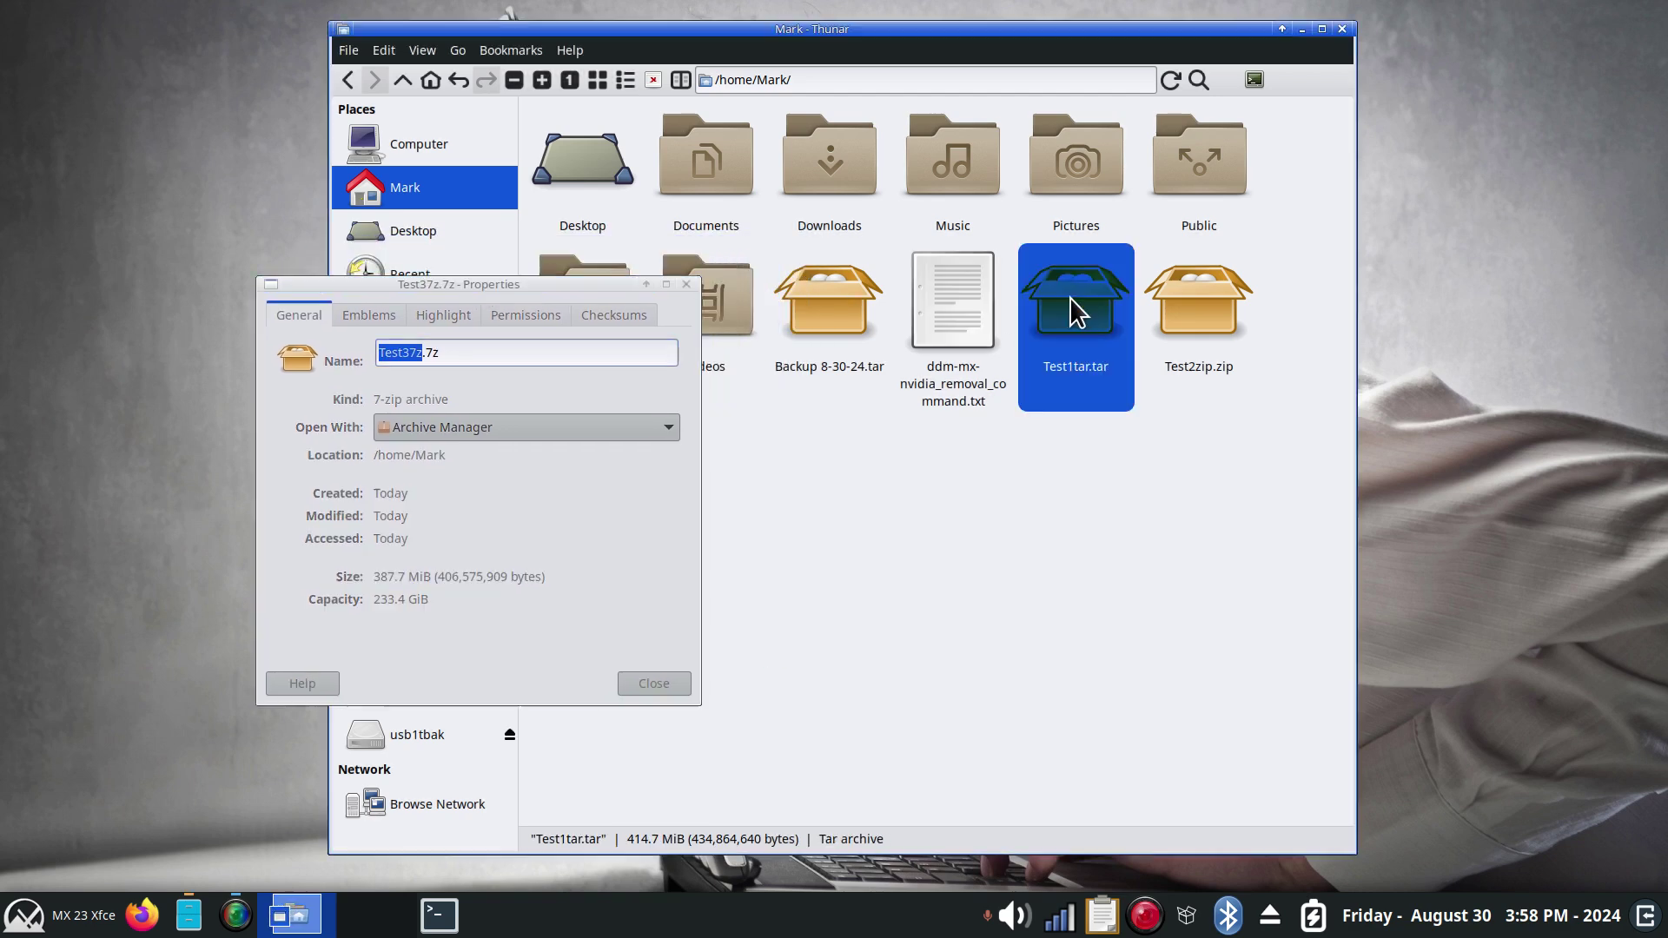
{"action": "right_click", "coordinate": [1076, 311]}
{"action": "left_click", "coordinate": [1166, 780]}
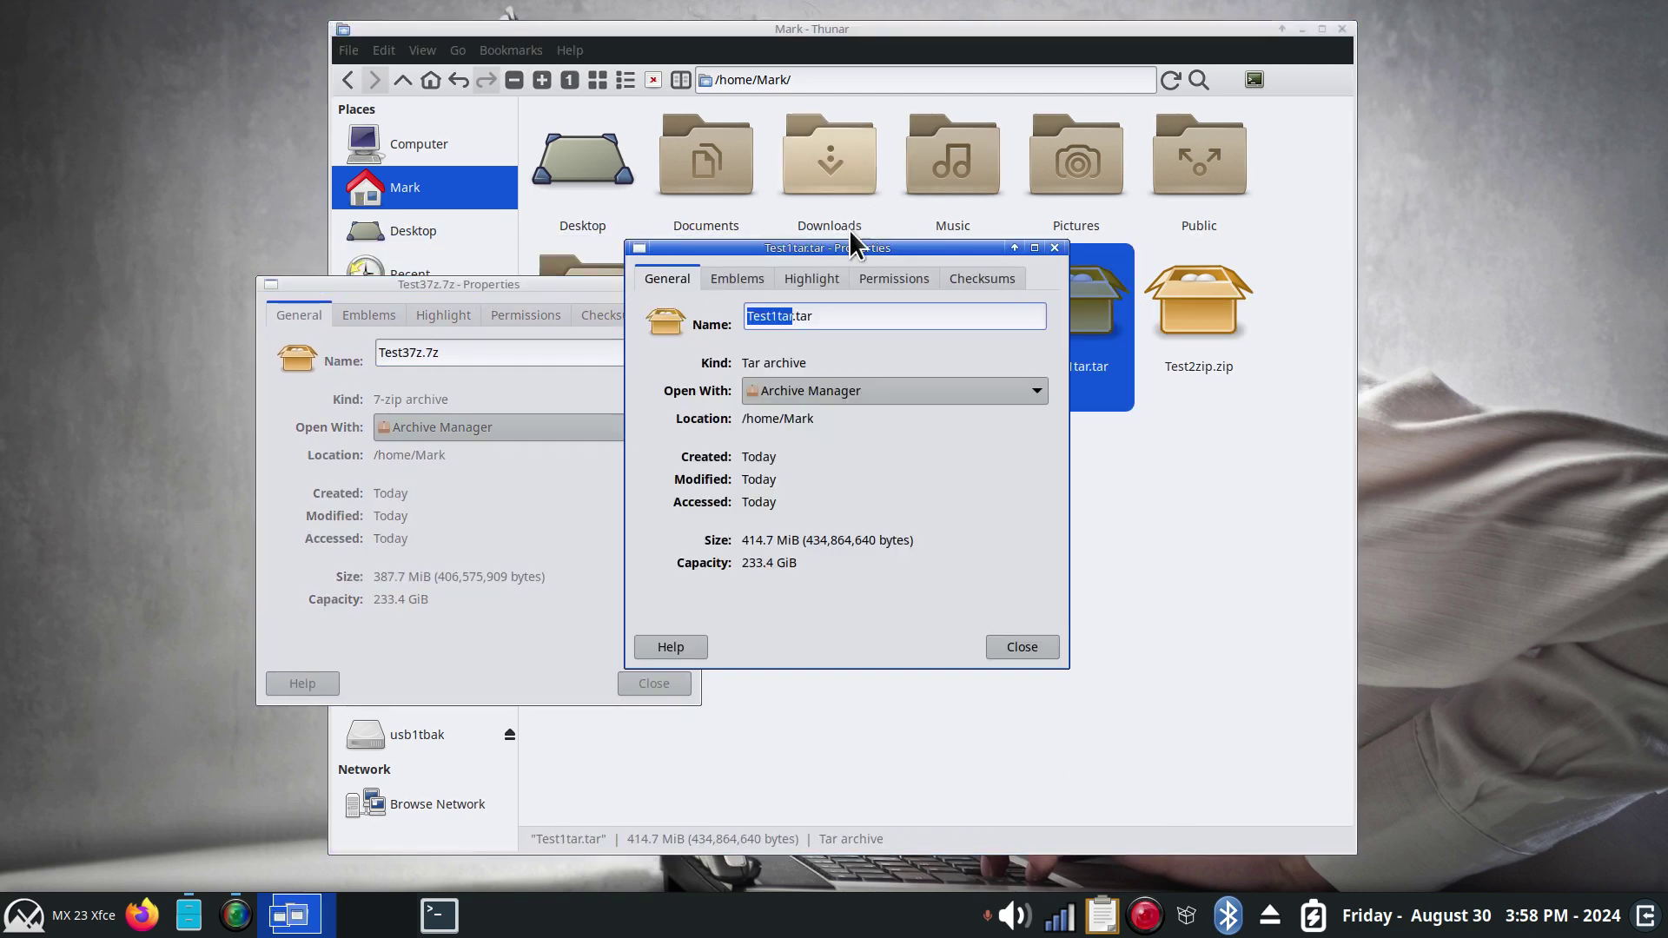
{"action": "left_click_drag", "start_coordinate": [852, 249], "coordinate": [958, 290]}
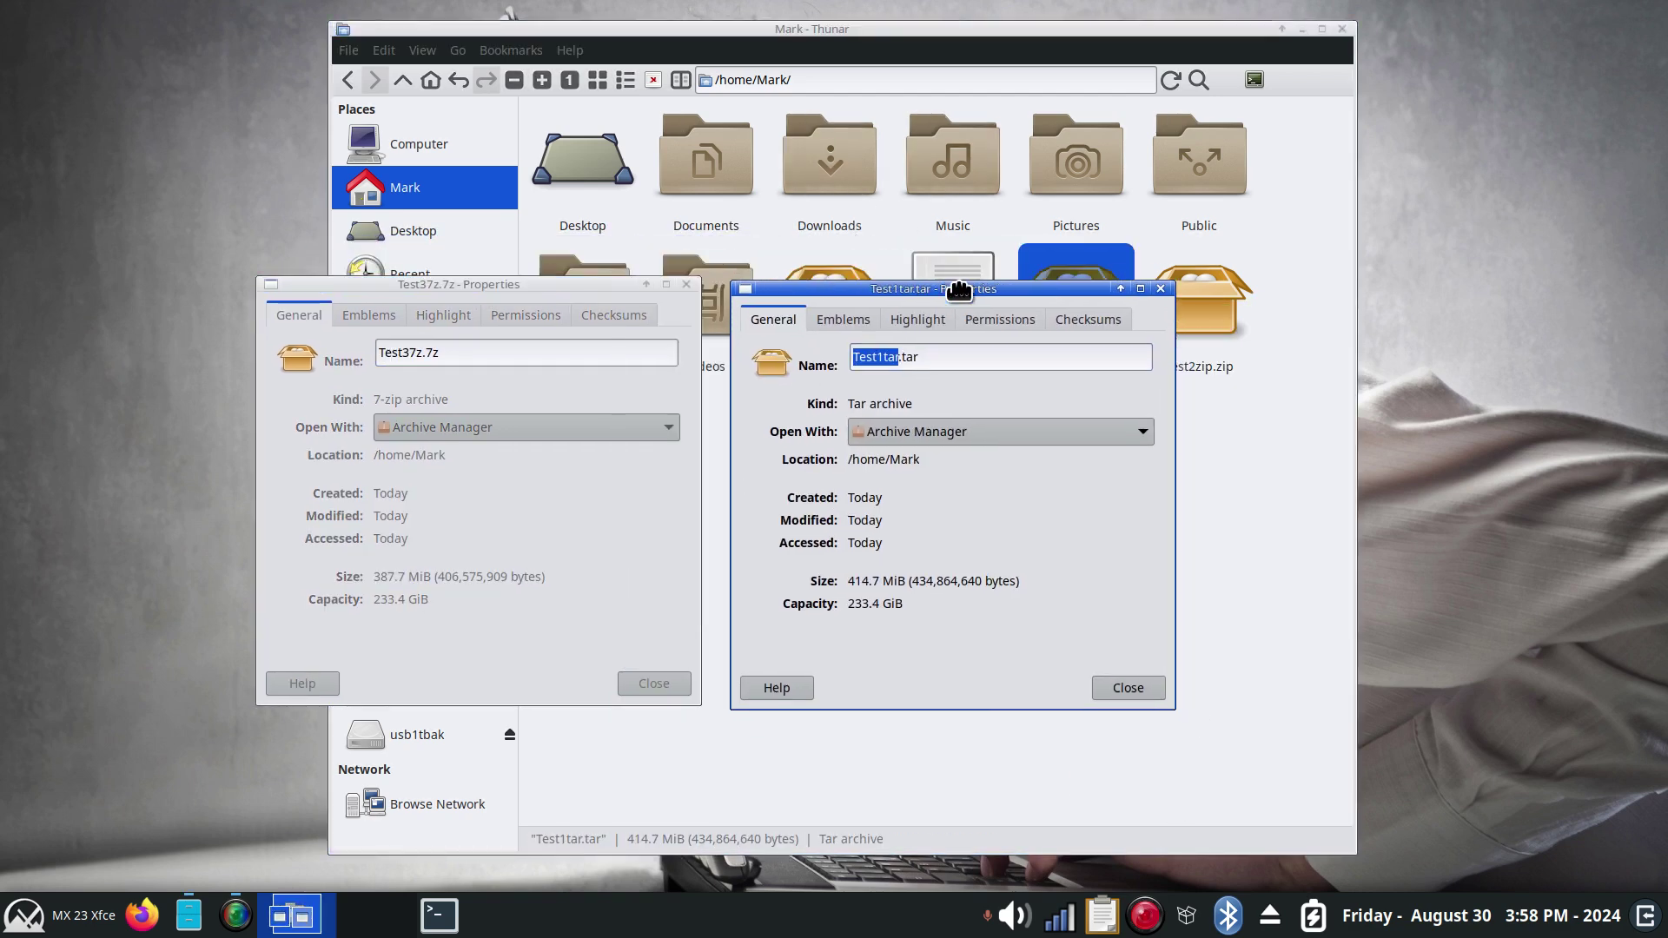
{"action": "left_click", "coordinate": [1219, 309]}
{"action": "right_click", "coordinate": [1218, 304]}
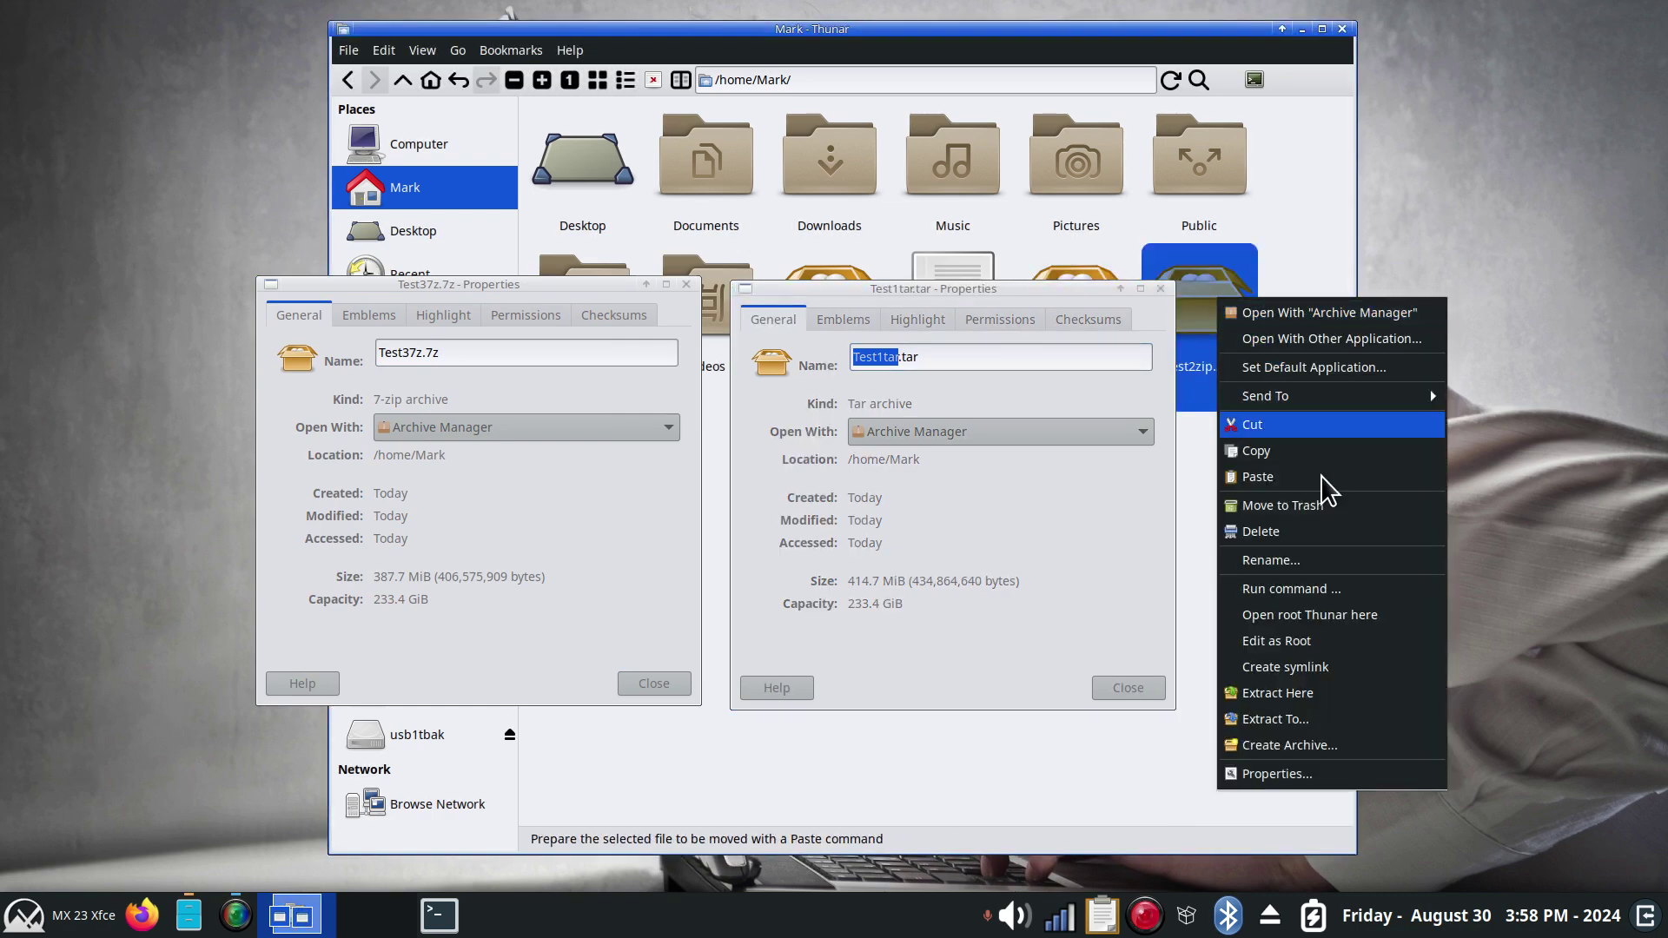
{"action": "left_click", "coordinate": [1329, 773]}
{"action": "left_click_drag", "start_coordinate": [950, 255], "coordinate": [1527, 289]}
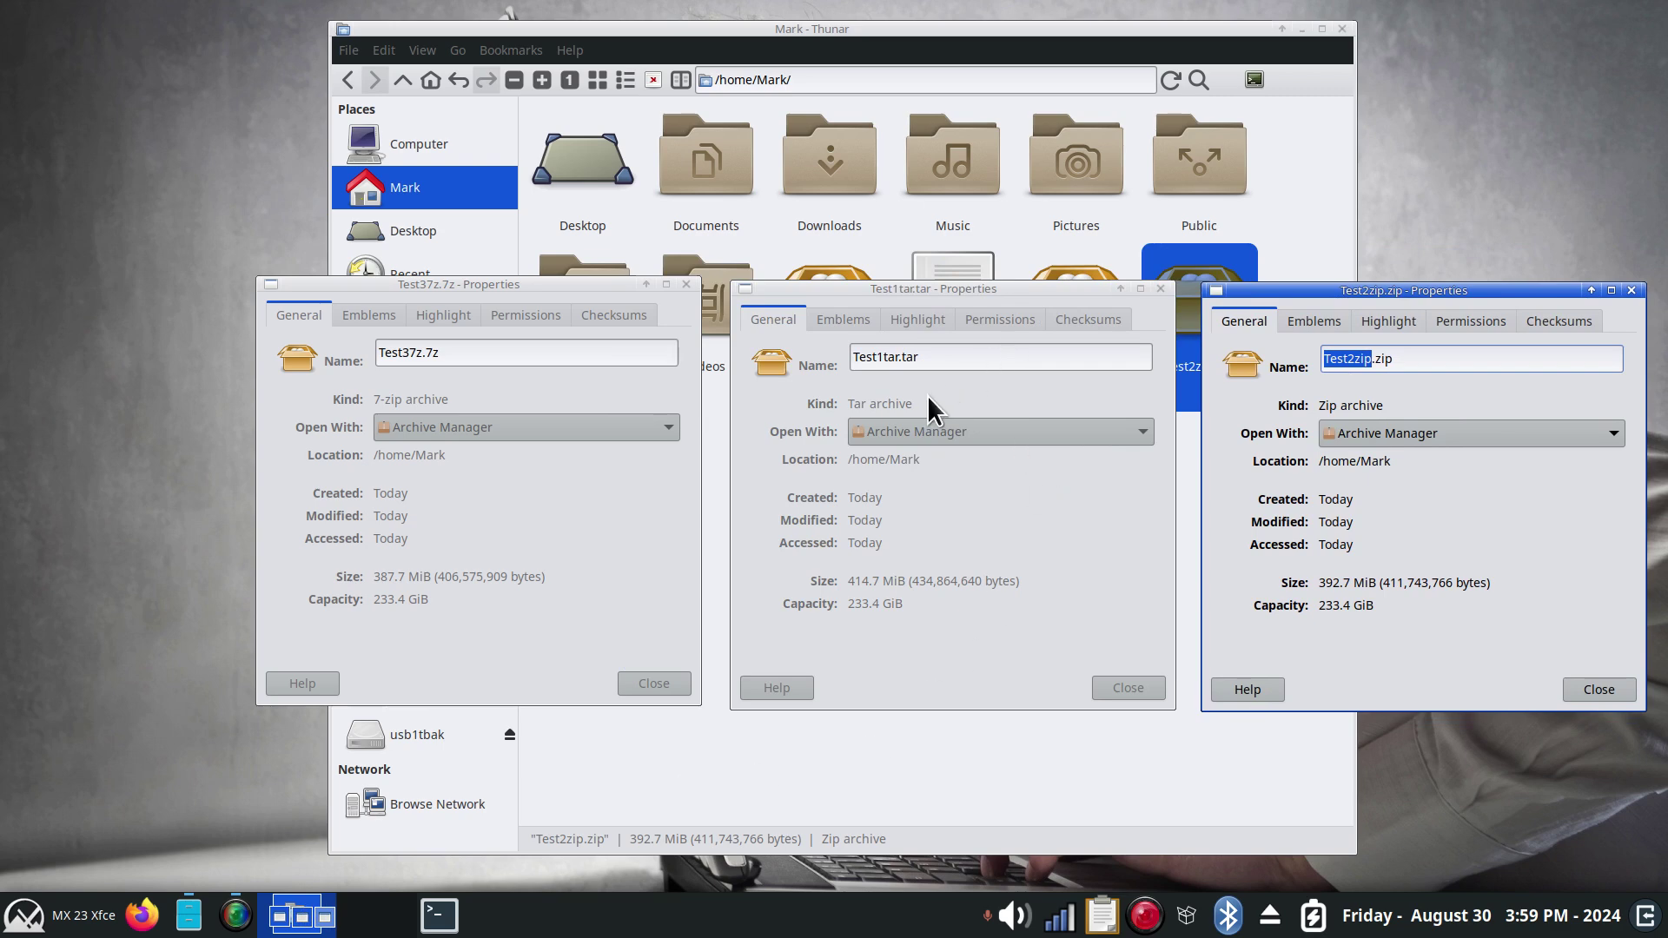
- Compare the three archives' byte sizes, then close the Test1tar.tar properties
{"action": "mouse_move", "coordinate": [932, 408]}
{"action": "left_click", "coordinate": [519, 638]}
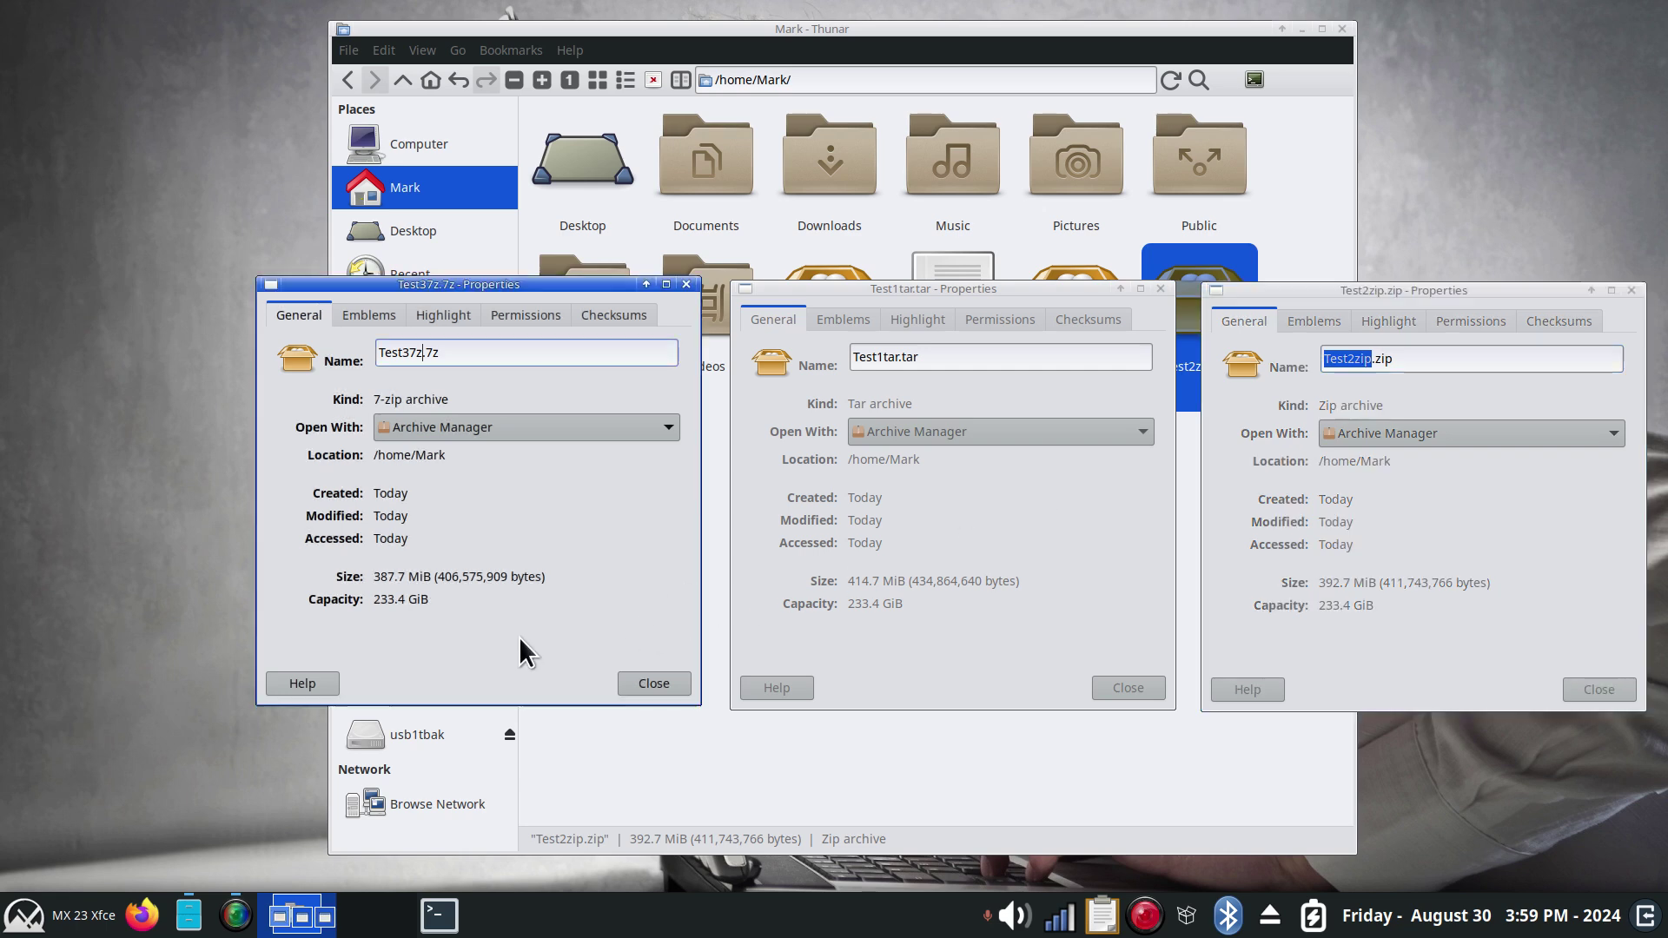
{"action": "double_click", "coordinate": [444, 577]}
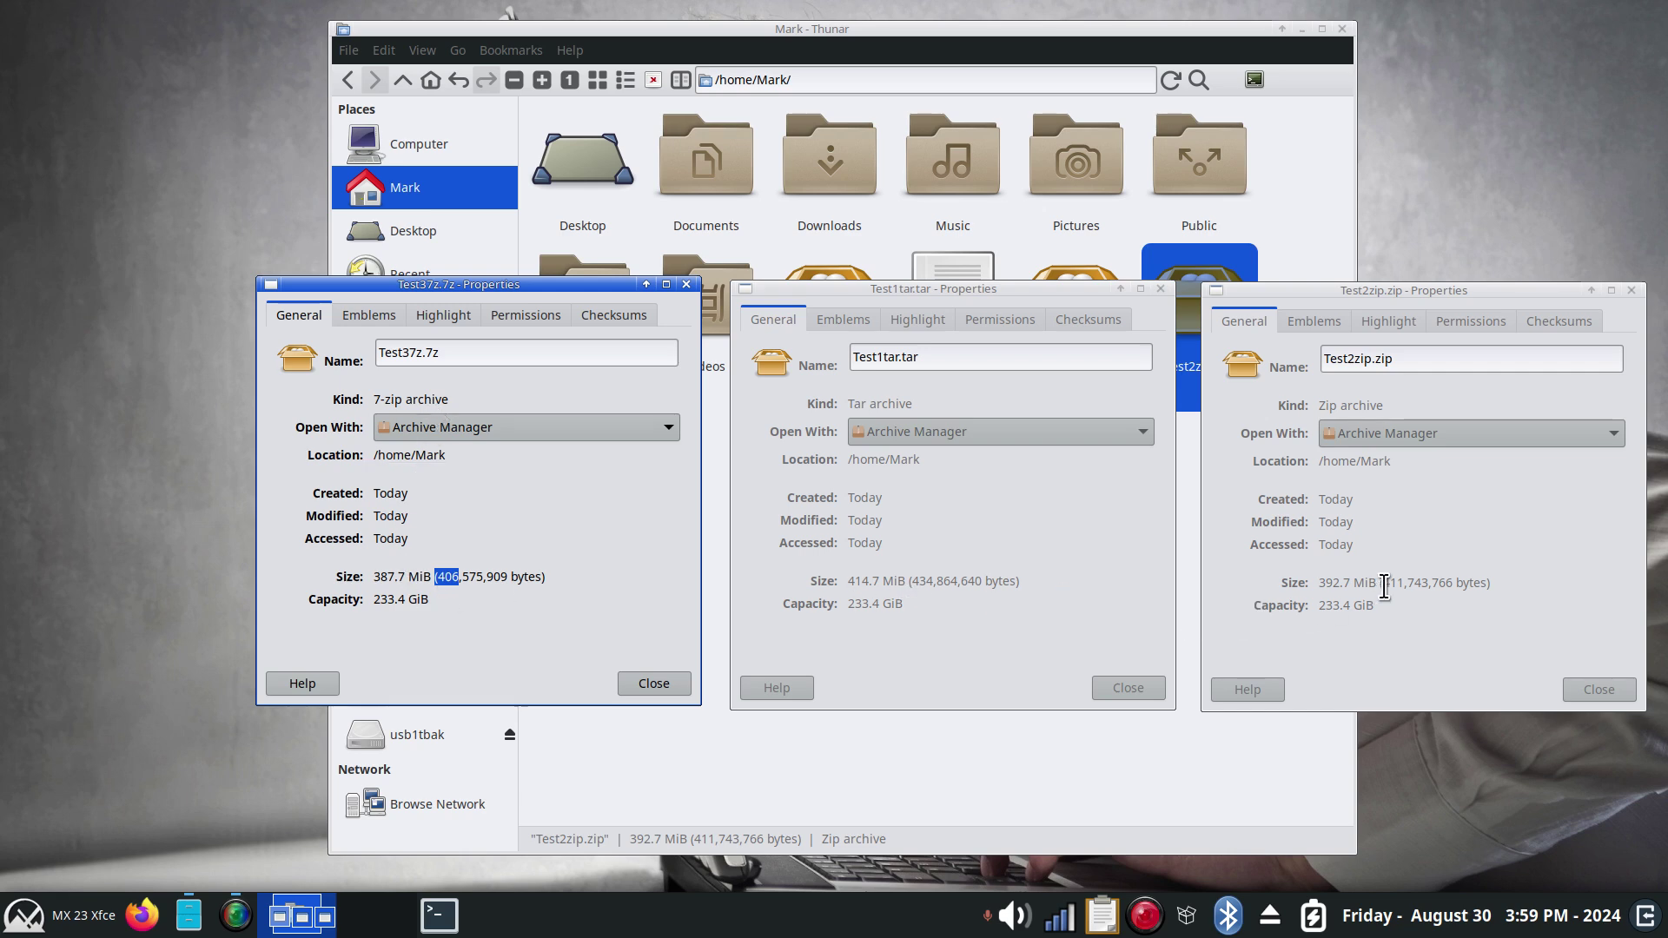
{"action": "left_click_drag", "start_coordinate": [1384, 586], "coordinate": [1403, 585]}
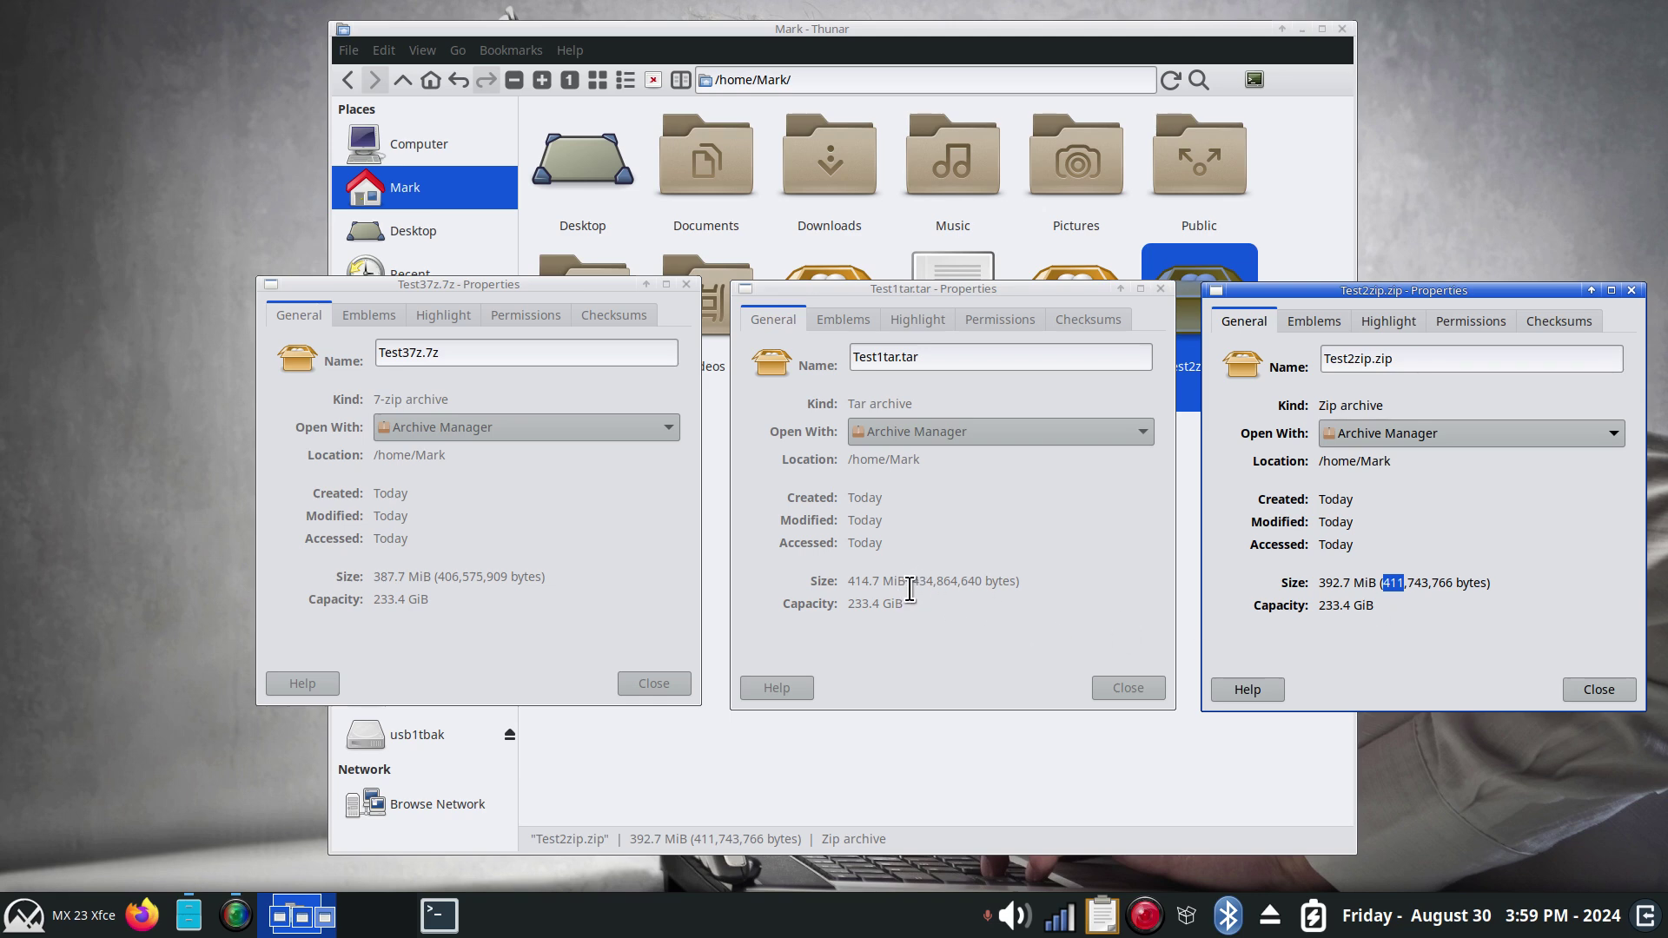
{"action": "left_click", "coordinate": [910, 584]}
{"action": "left_click_drag", "start_coordinate": [911, 585], "coordinate": [934, 585]}
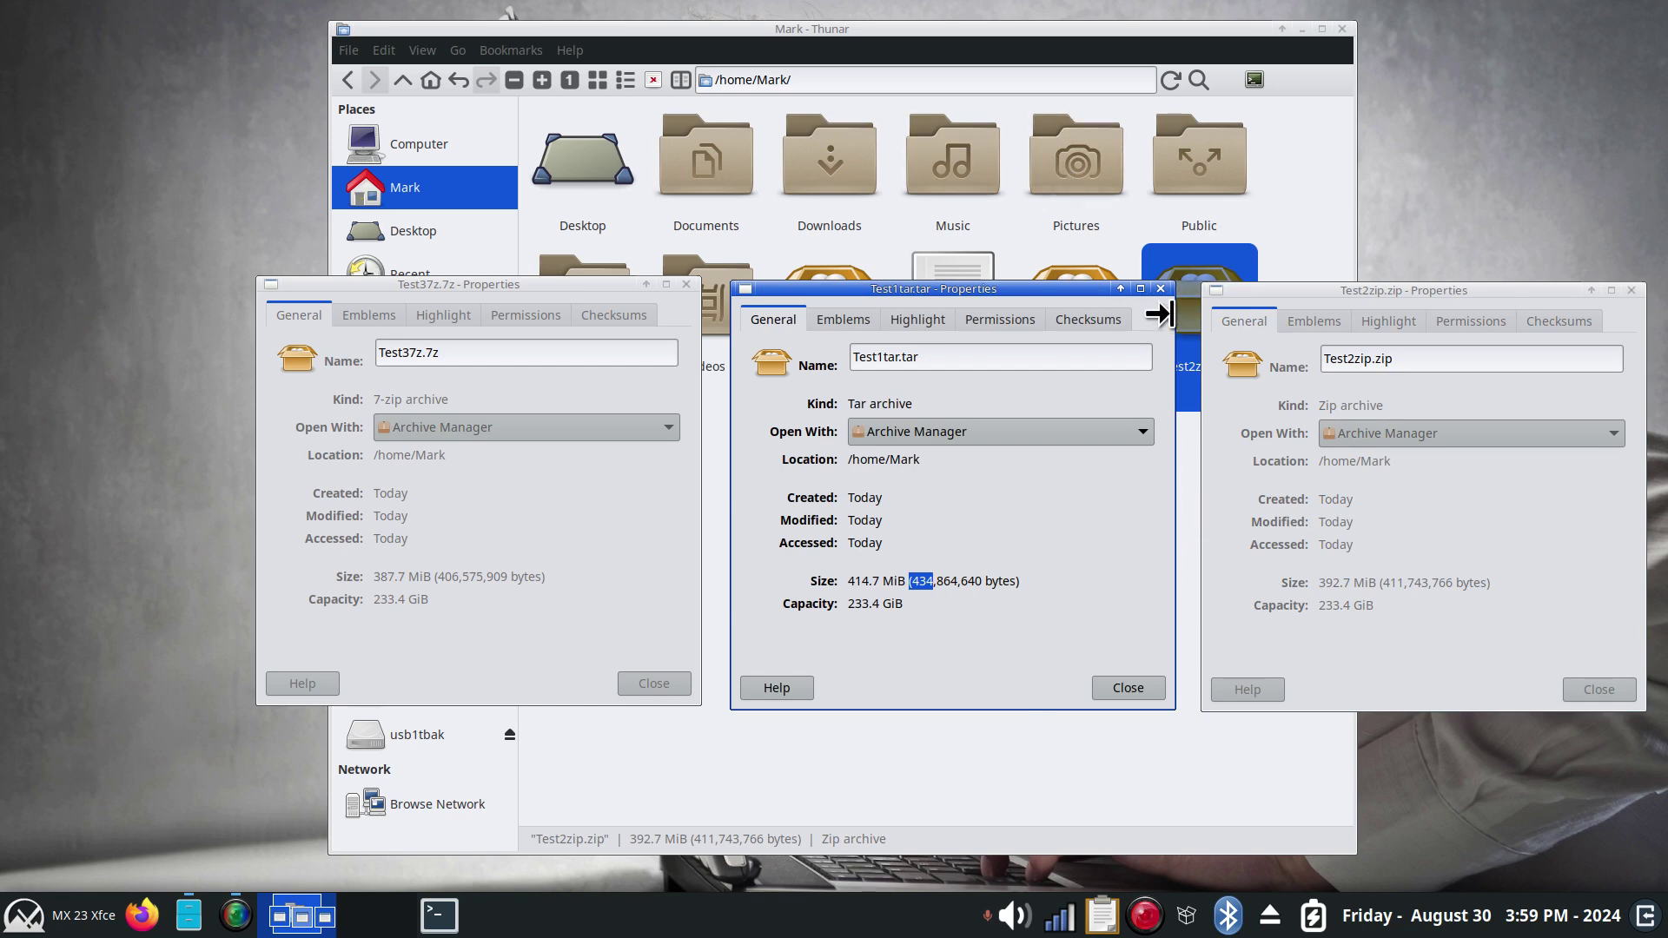
{"action": "left_click", "coordinate": [1161, 288]}
- Close the Test2zip.zip and Test37z.7z properties and move Thunar to the upper left
{"action": "left_click", "coordinate": [1632, 291]}
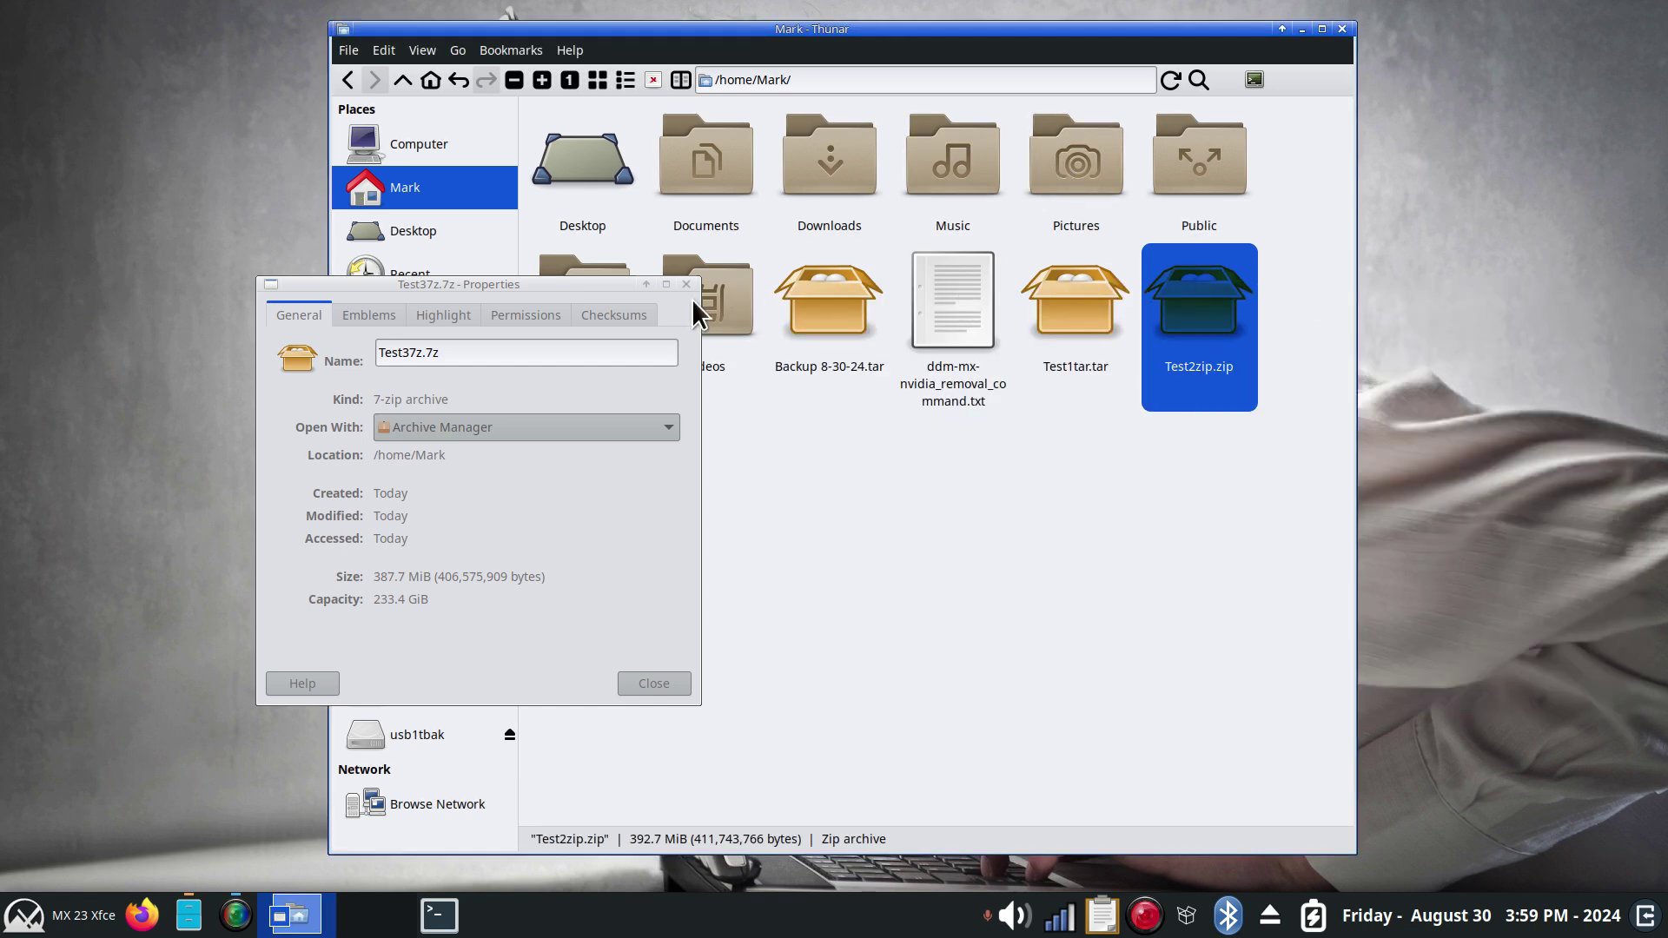
{"action": "left_click", "coordinate": [685, 284]}
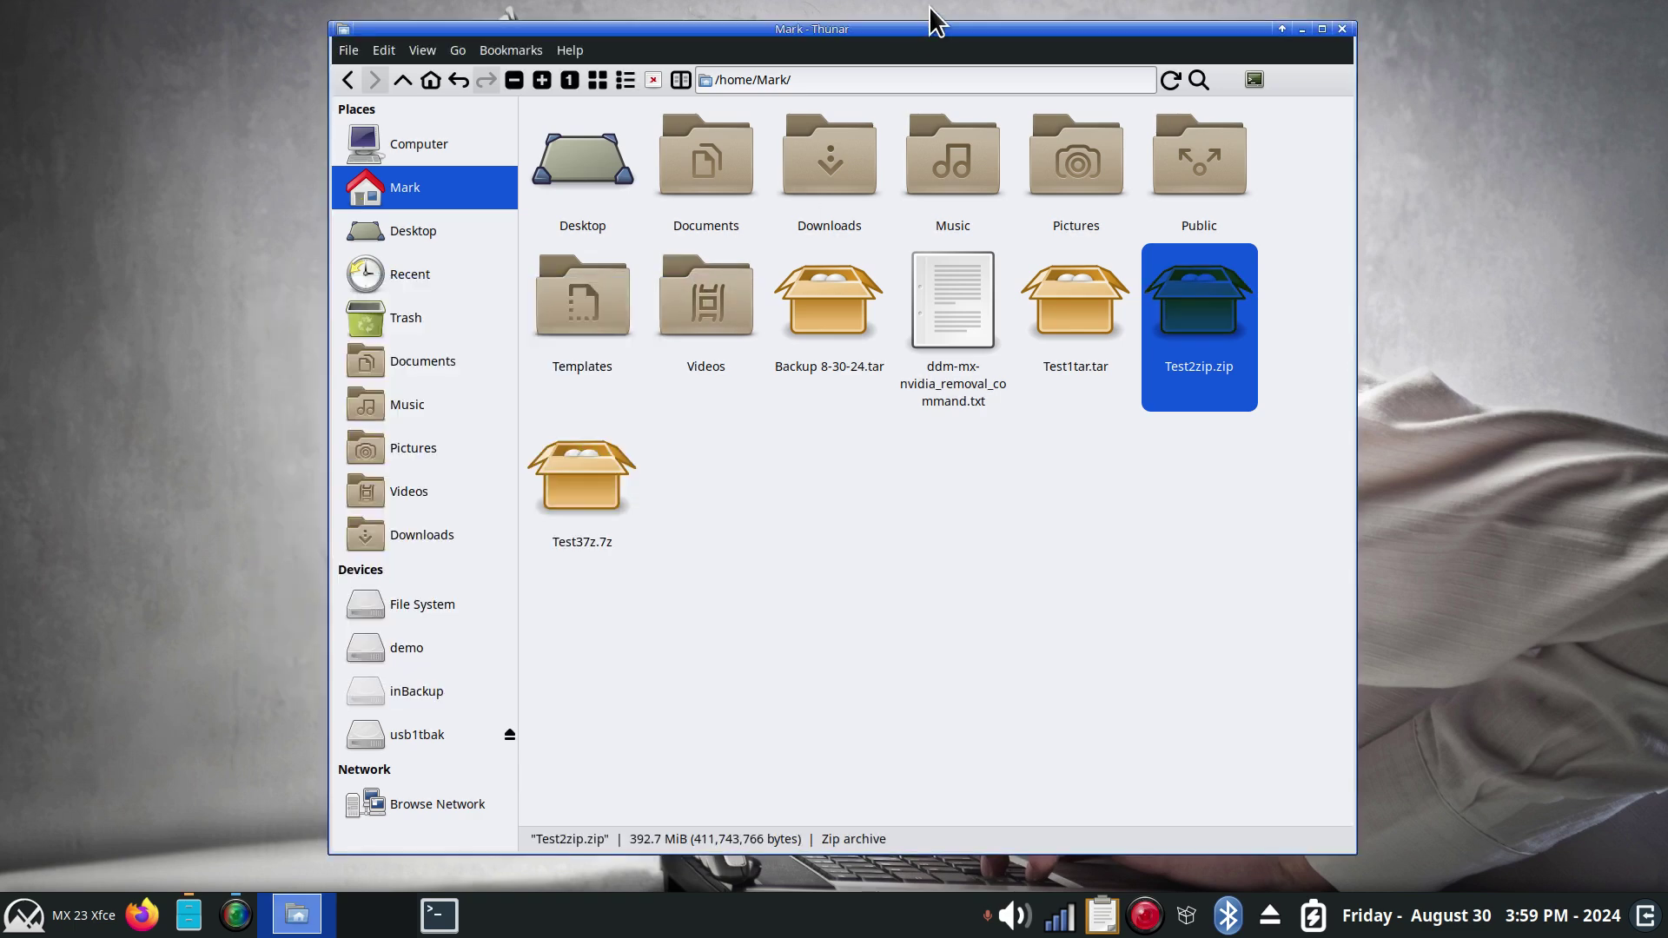
{"action": "left_click_drag", "start_coordinate": [924, 47], "coordinate": [775, 53]}
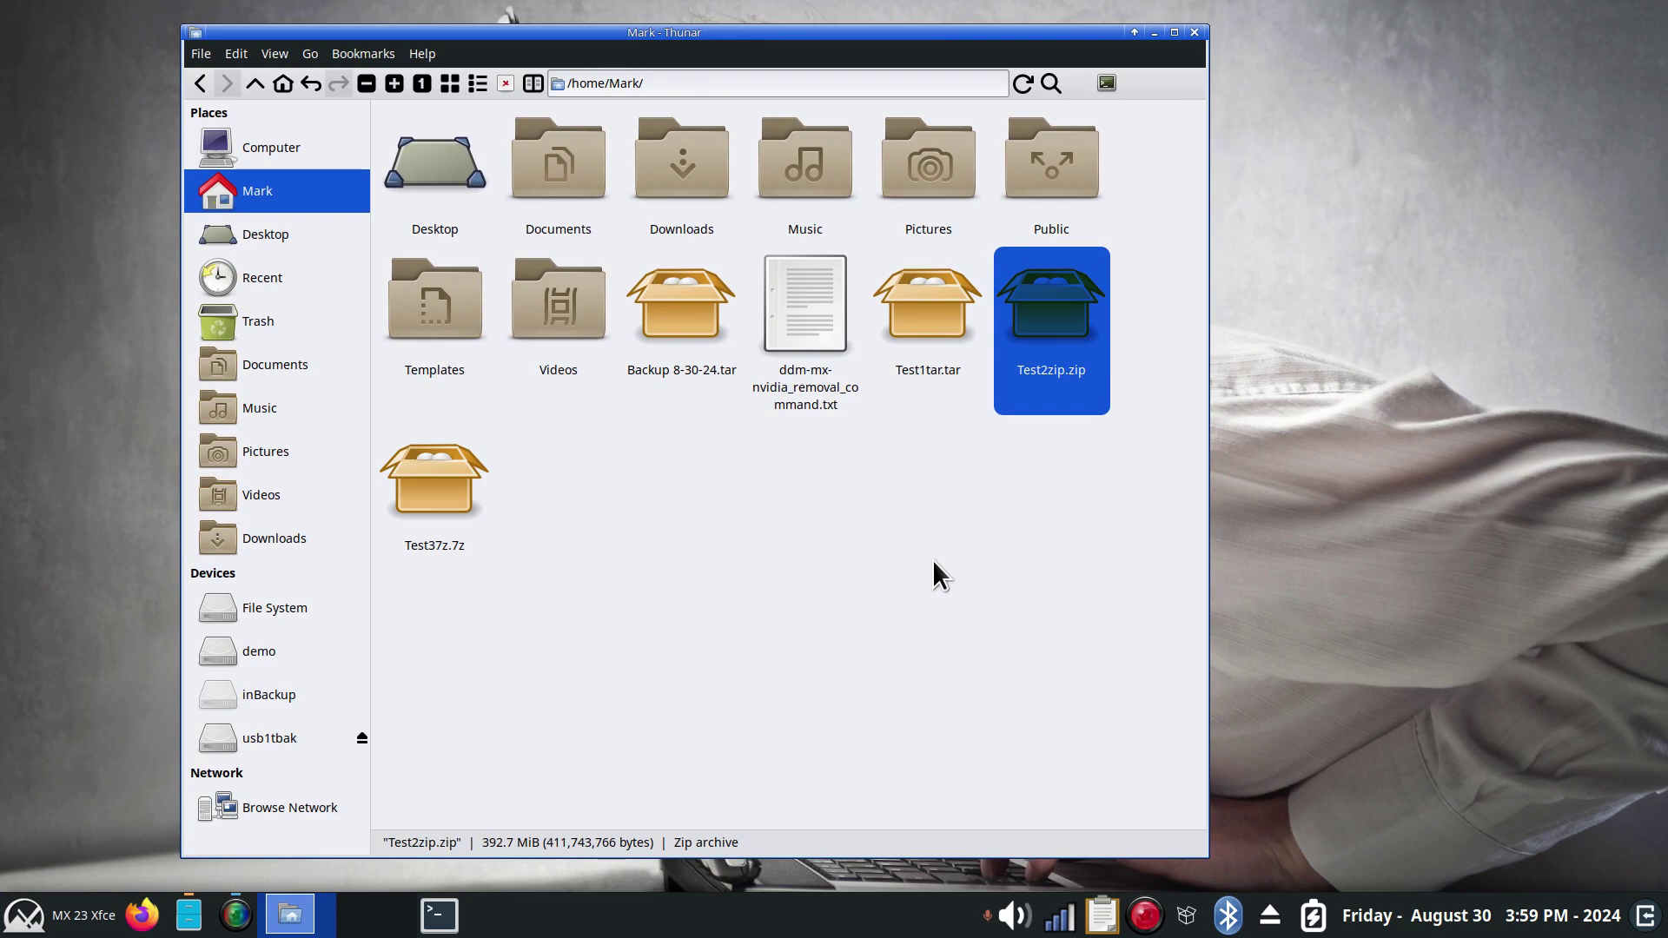
- Launch MX Tools from the application menu, then close it
{"action": "left_click", "coordinate": [24, 915]}
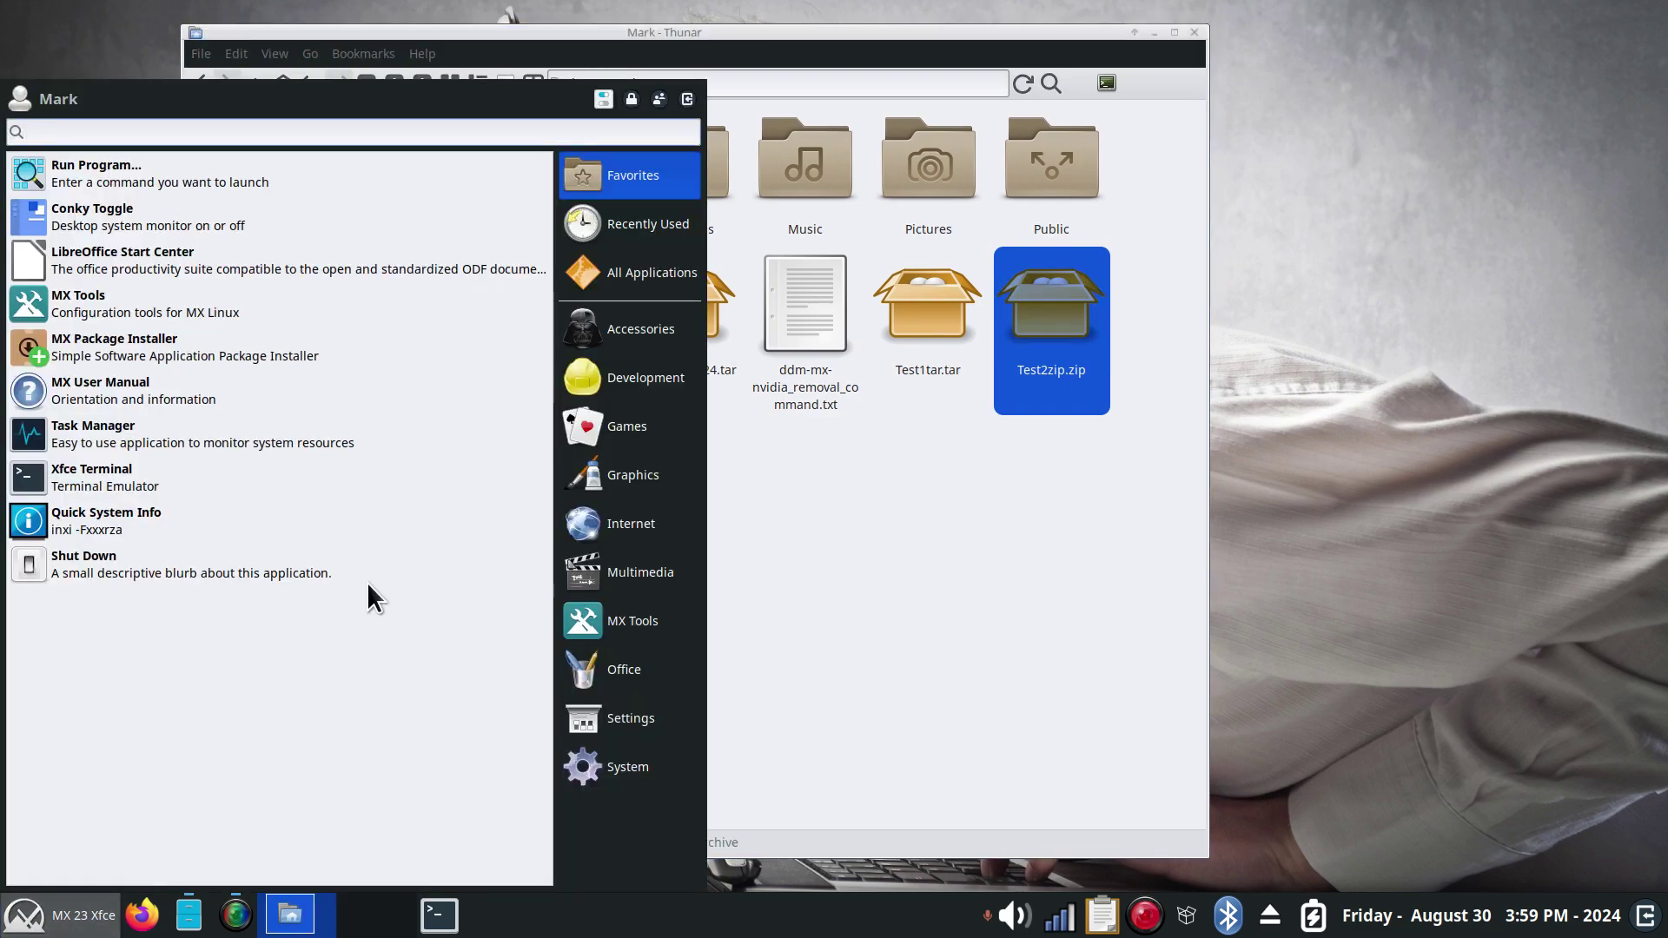
{"action": "left_click", "coordinate": [127, 307]}
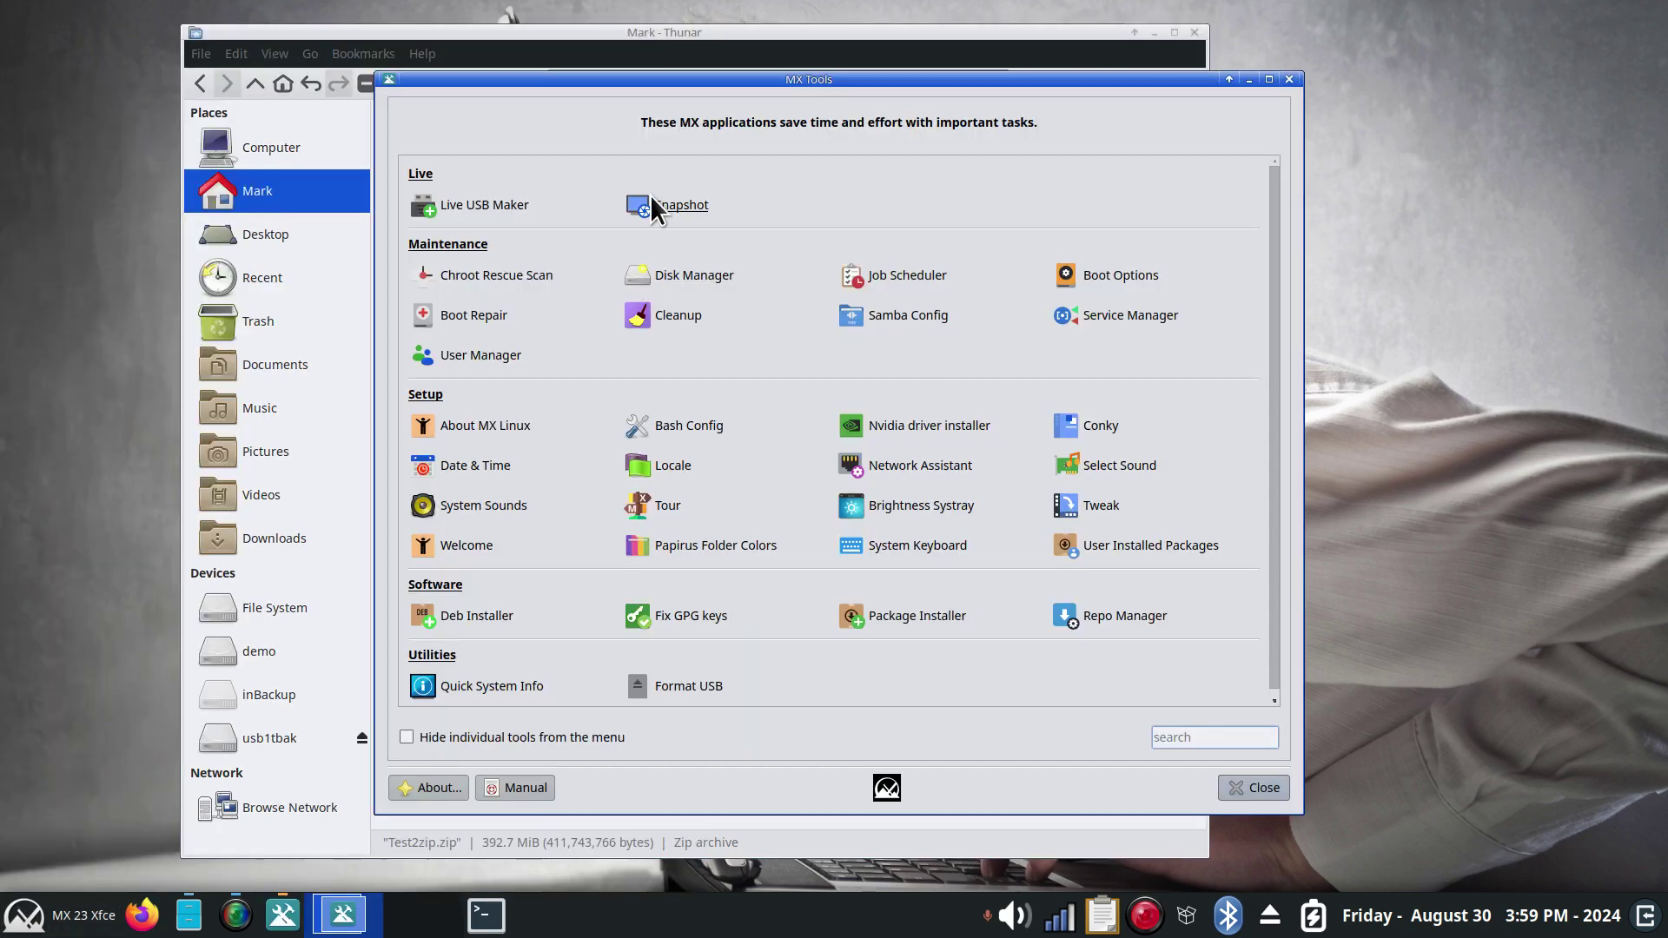
{"action": "left_click", "coordinate": [1290, 79]}
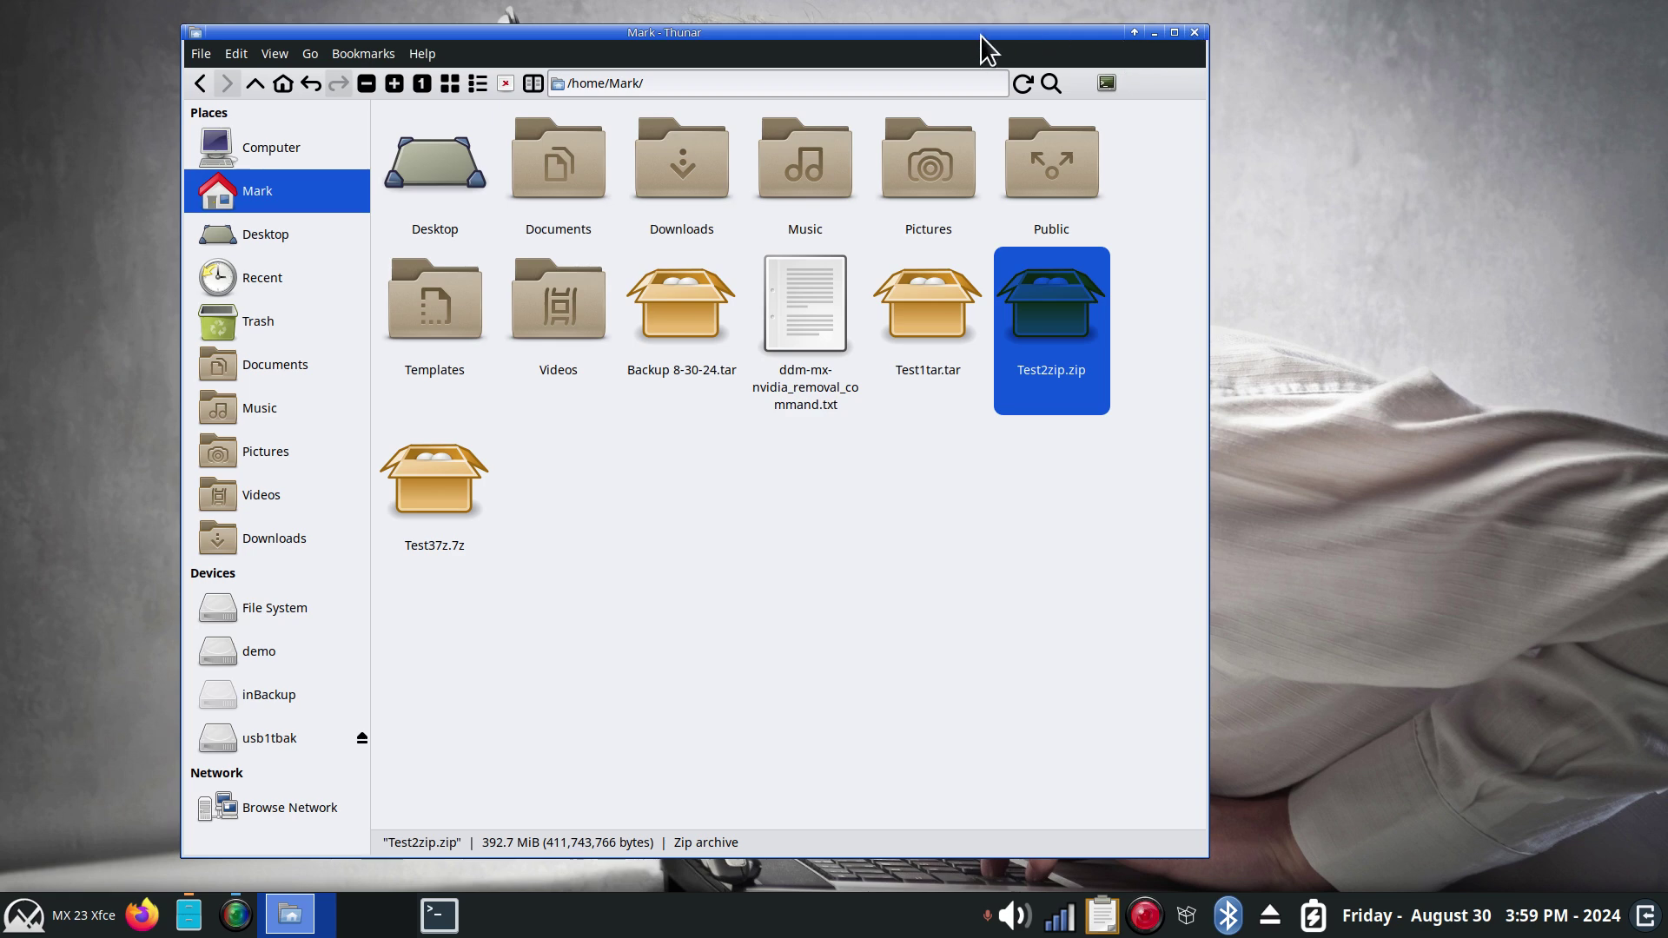
- Reposition and narrow the Thunar window, toggling split view on and back off
{"action": "left_click_drag", "start_coordinate": [990, 29], "coordinate": [1364, 62]}
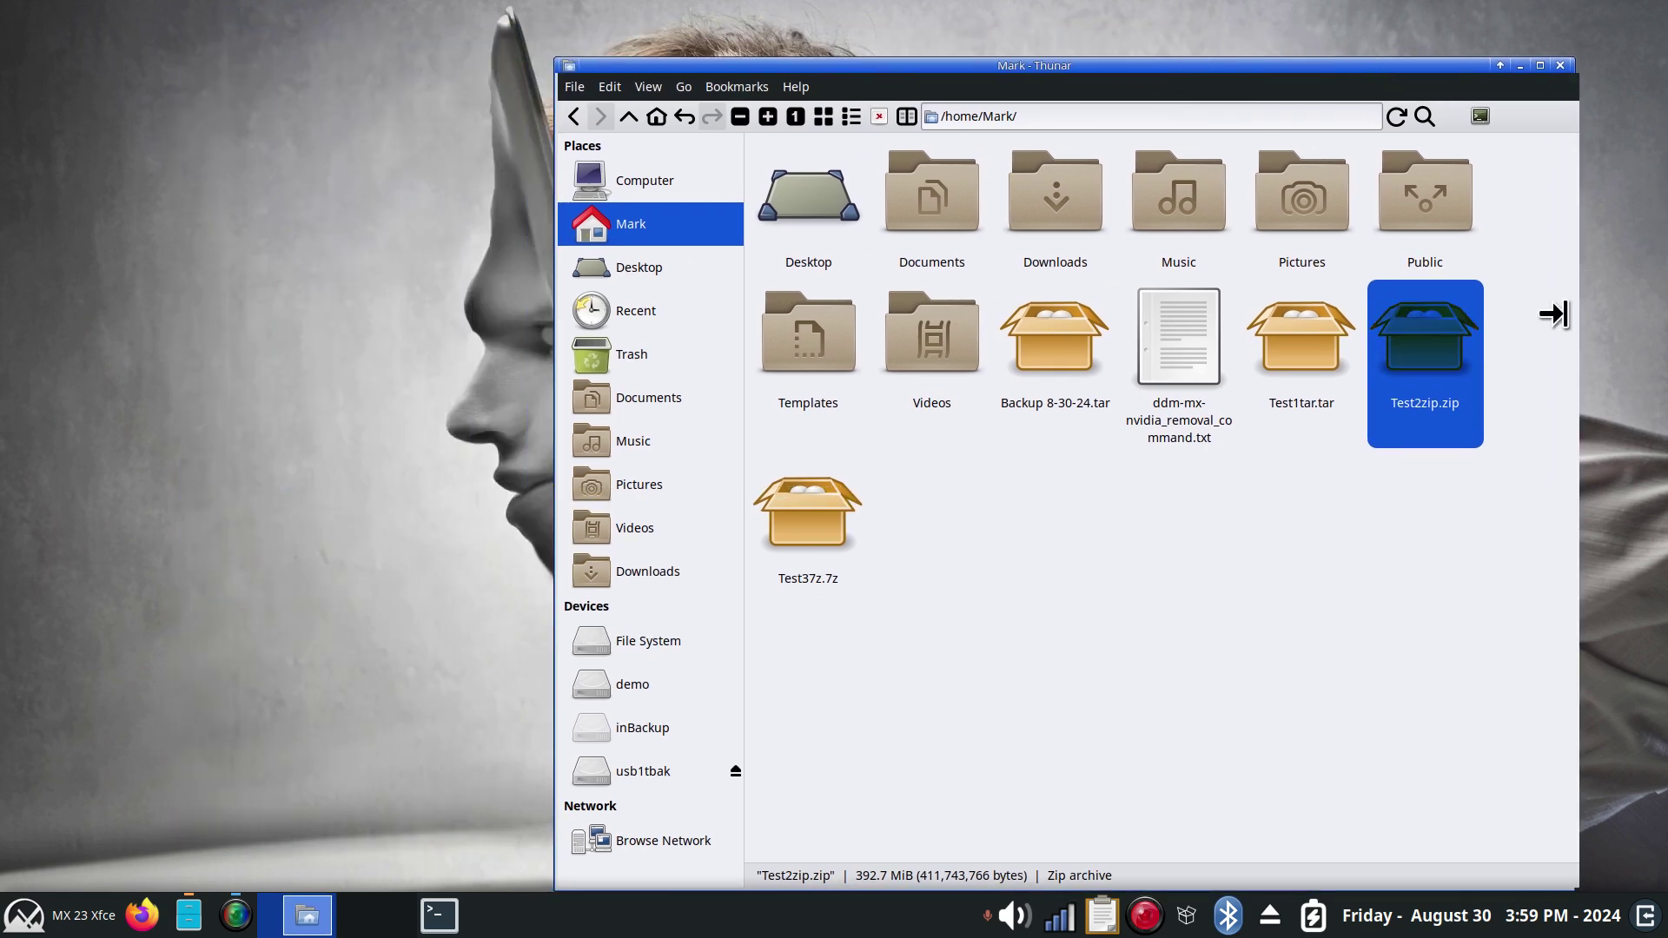
{"action": "left_click_drag", "start_coordinate": [1535, 314], "coordinate": [1403, 314]}
{"action": "left_click_drag", "start_coordinate": [1051, 70], "coordinate": [1355, 56]}
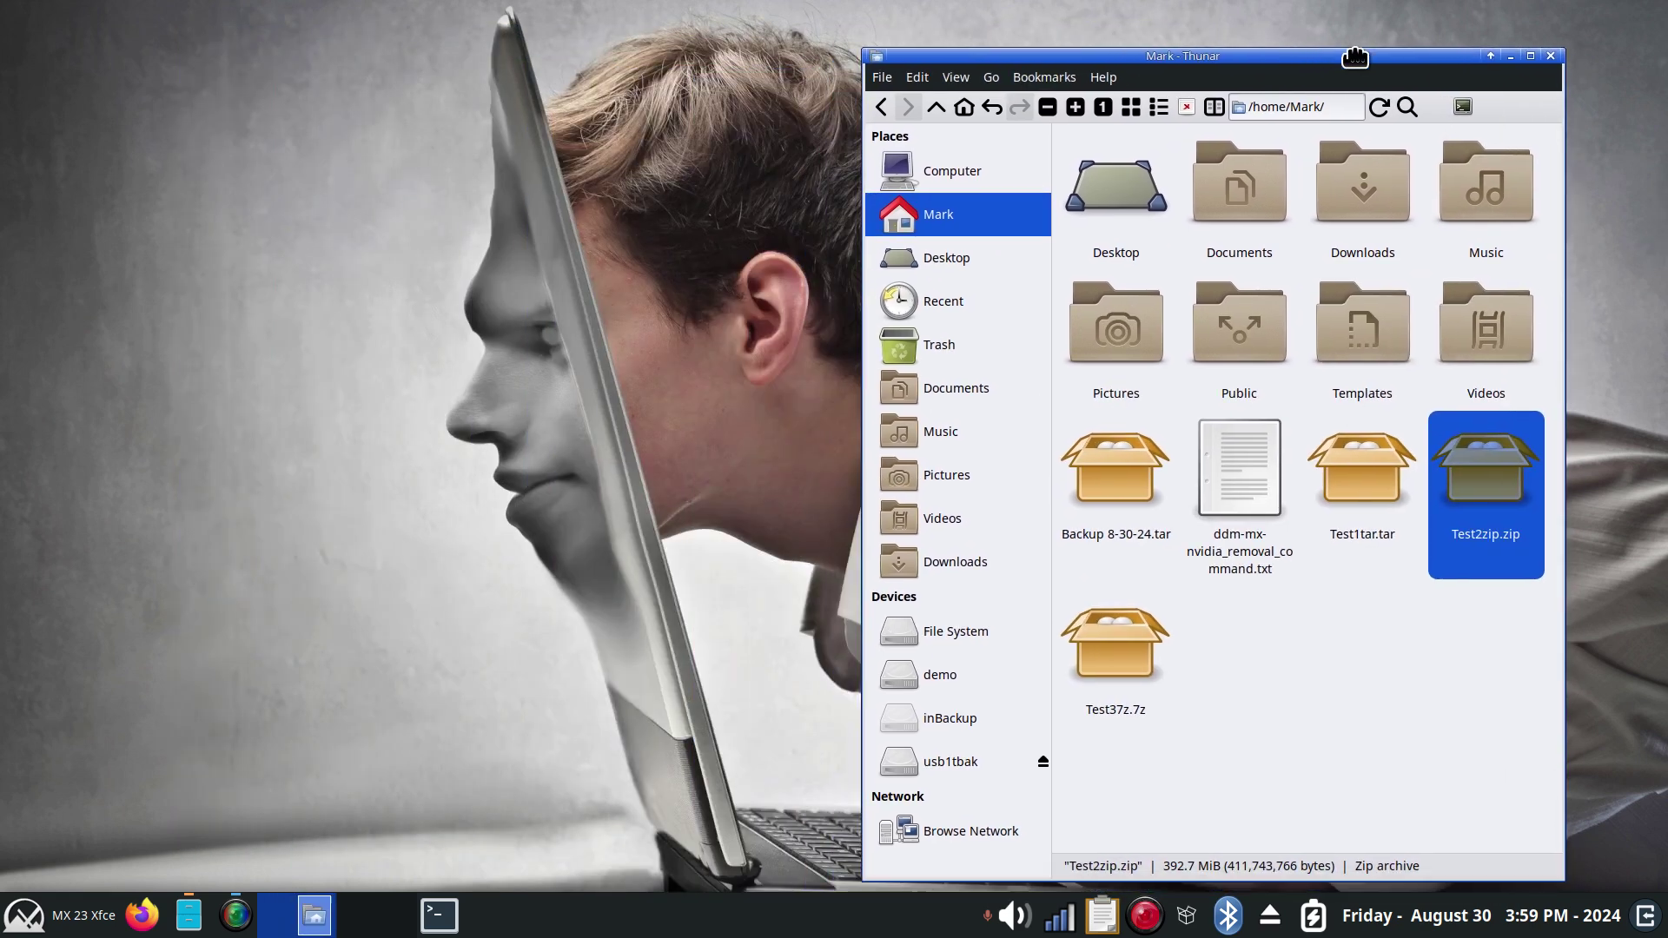
{"action": "left_click", "coordinate": [1215, 106]}
{"action": "left_click", "coordinate": [1215, 106]}
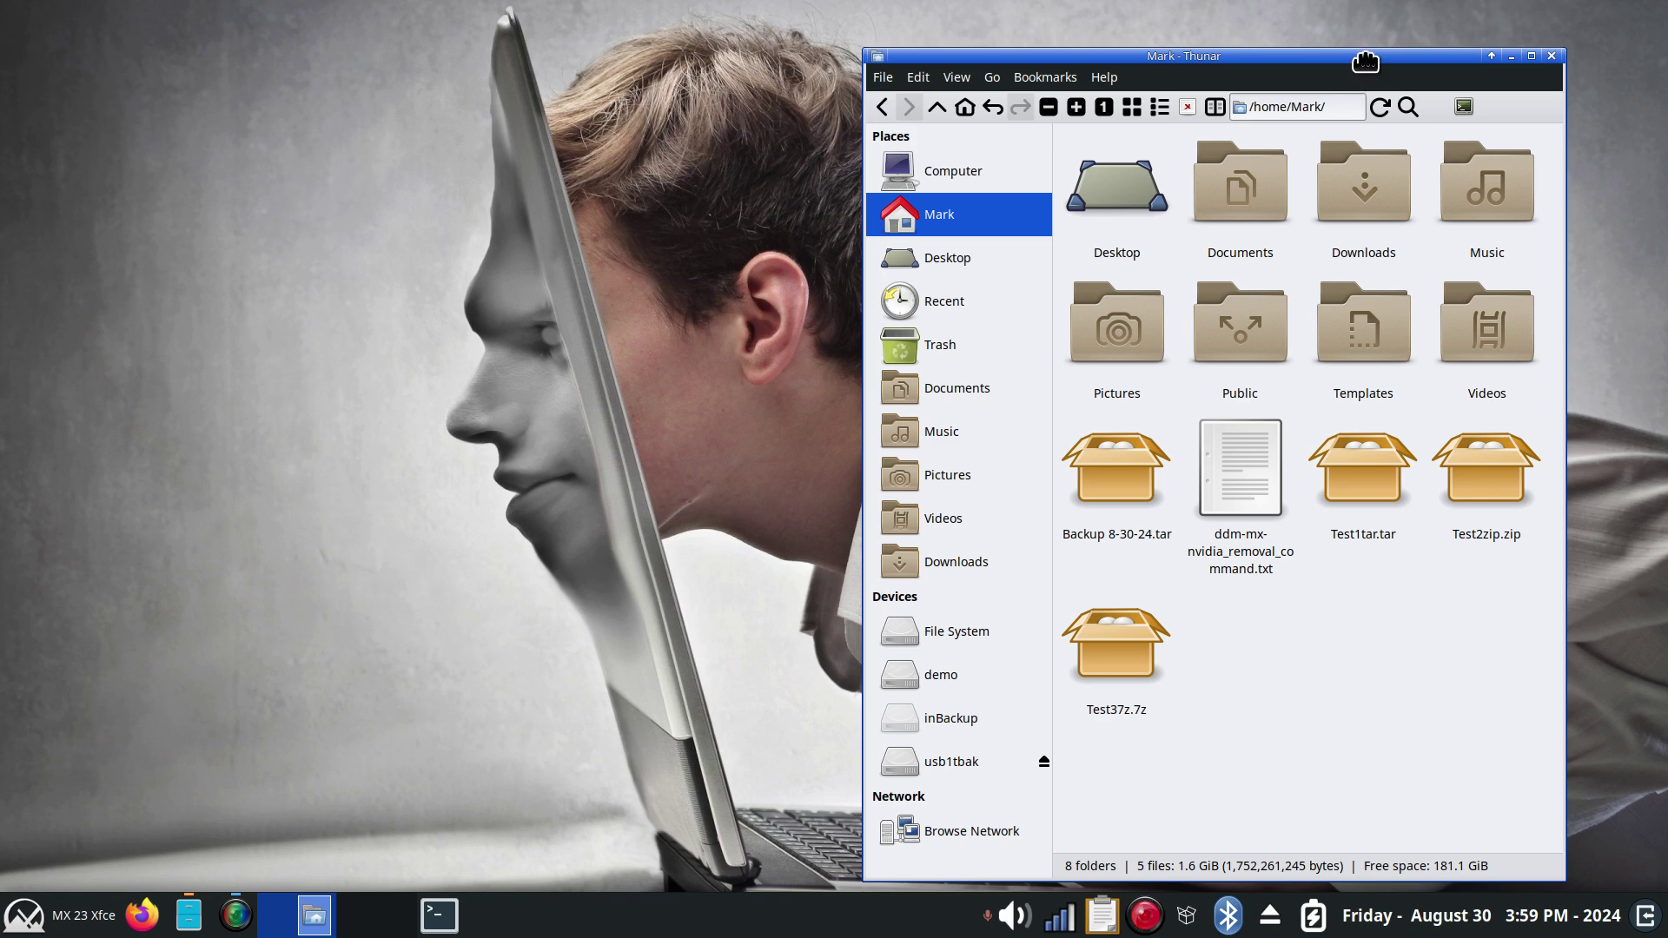
{"action": "left_click_drag", "start_coordinate": [1358, 54], "coordinate": [1446, 31]}
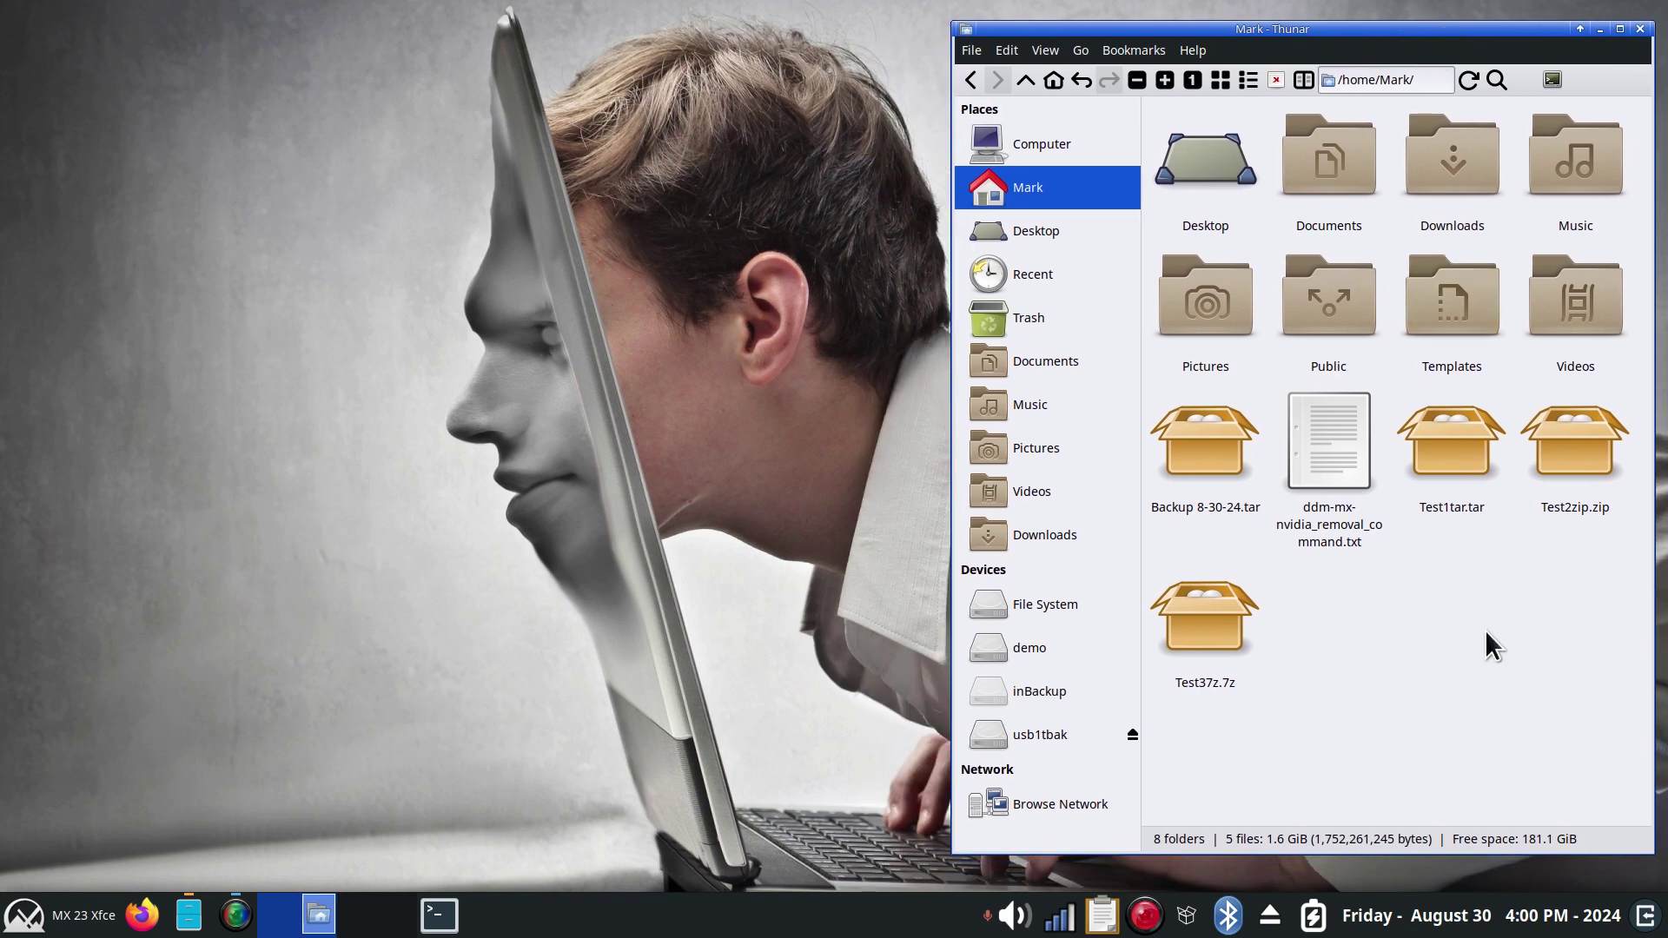
- Copy Test1tar.tar from a new home window into usb1tbak's MX Stuff, then close the home window
{"action": "key", "text": "ctrl+n"}
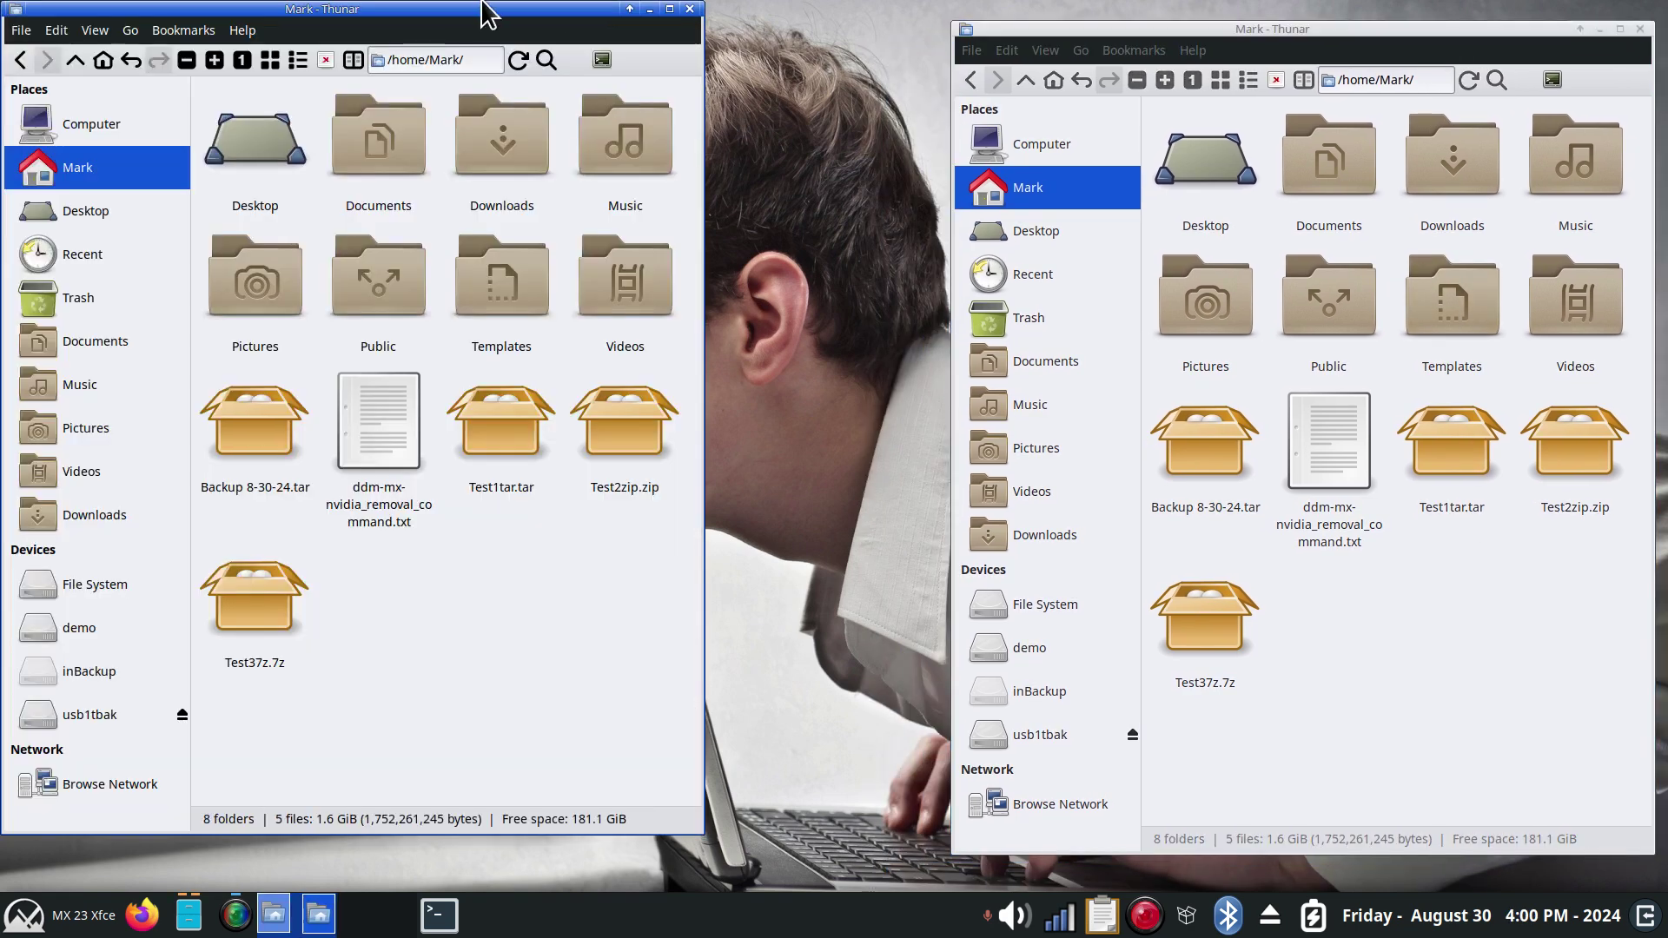
{"action": "left_click_drag", "start_coordinate": [451, 13], "coordinate": [538, 27]}
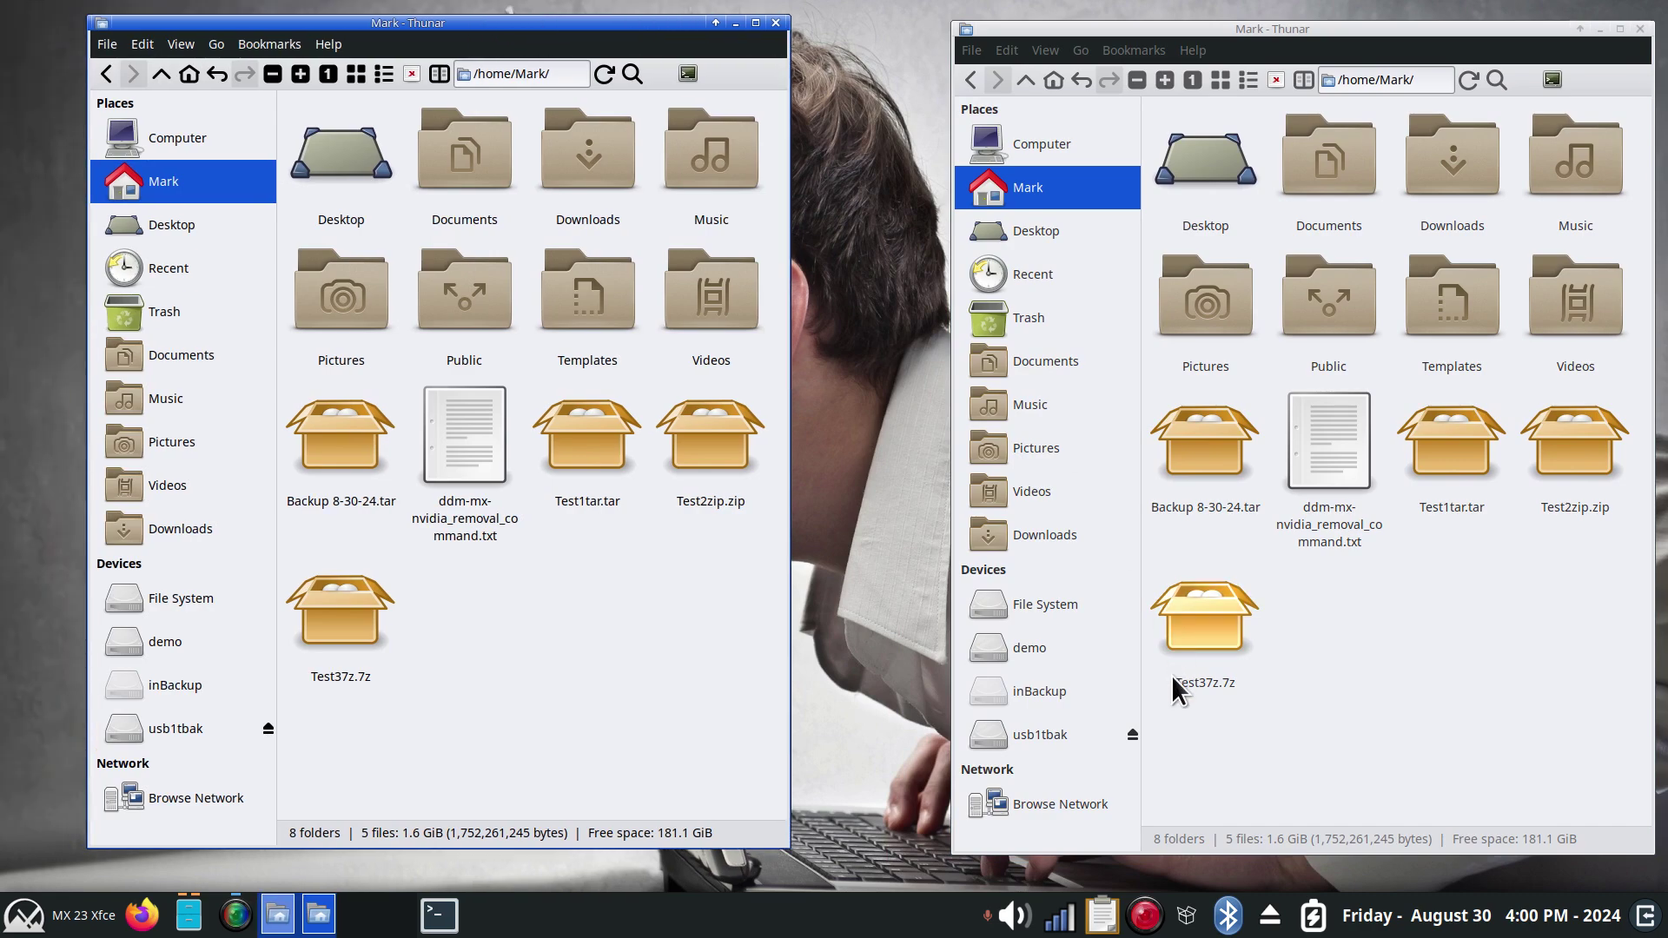
{"action": "left_click", "coordinate": [1034, 738]}
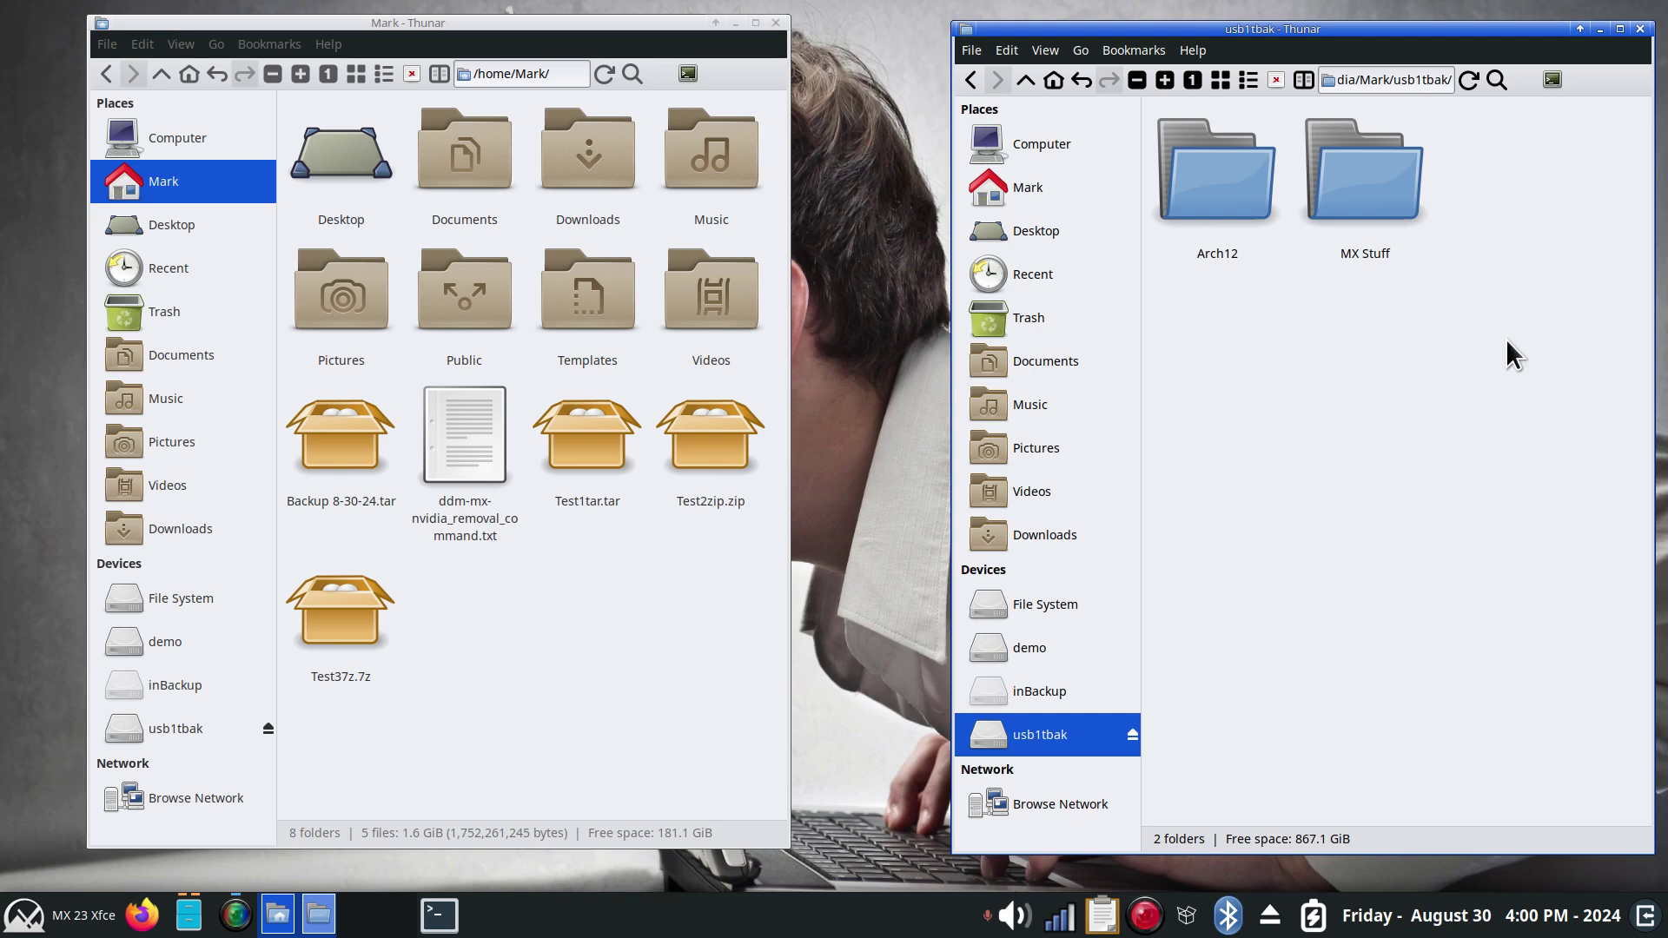
{"action": "double_click", "coordinate": [1385, 201]}
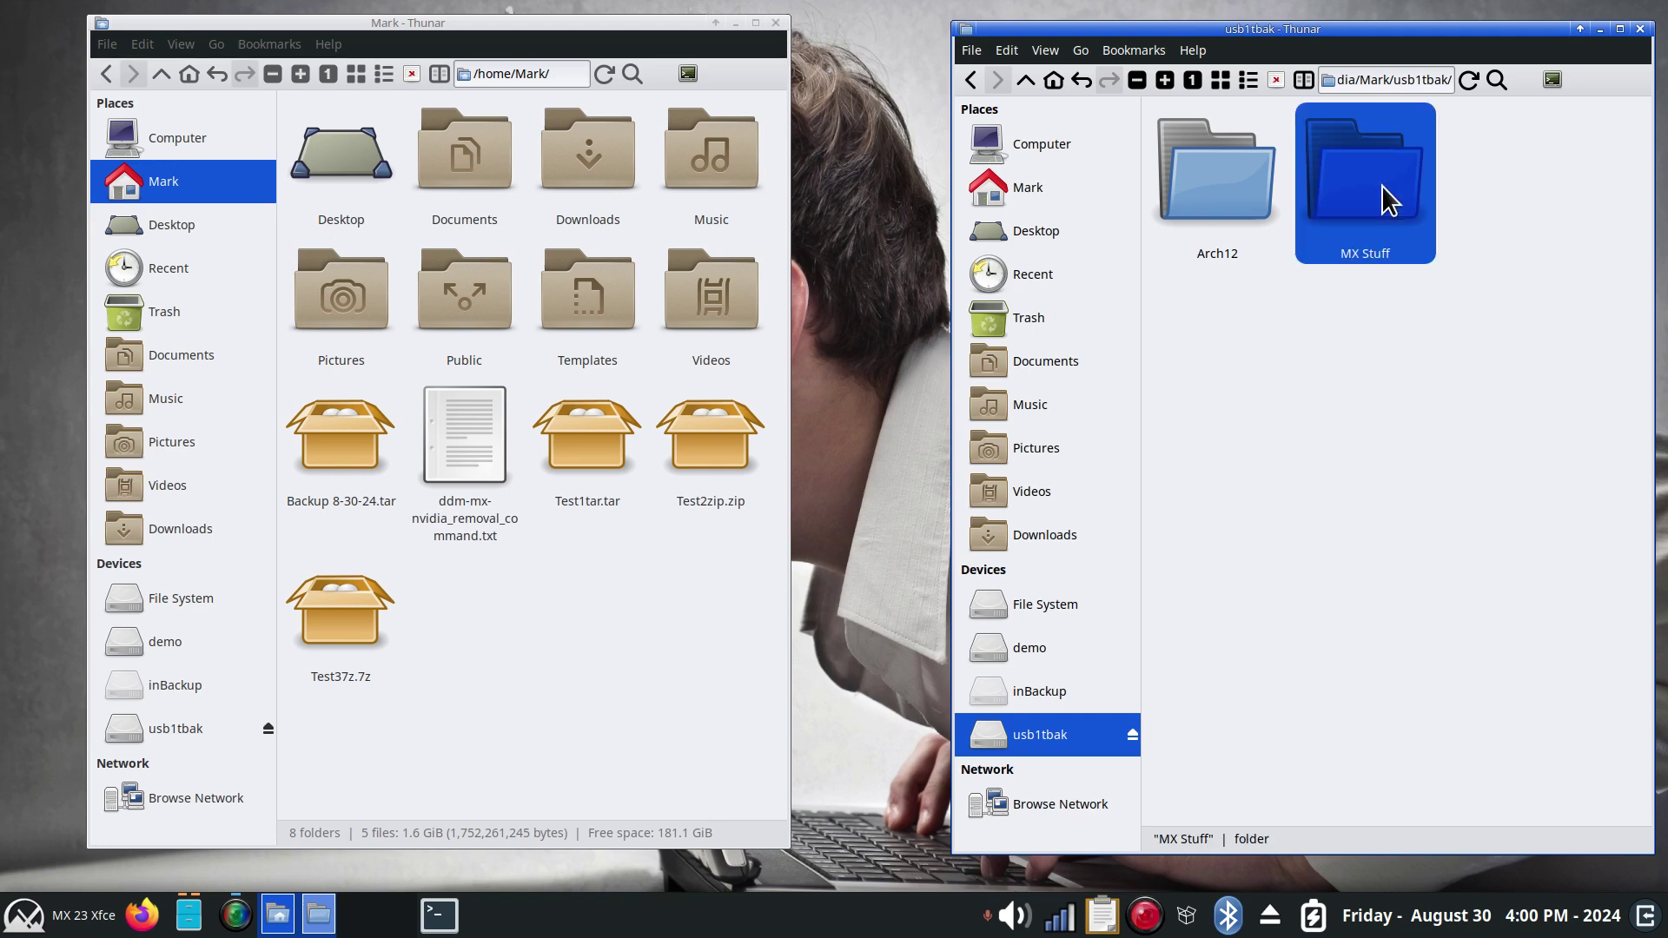
{"action": "left_click", "coordinate": [572, 639]}
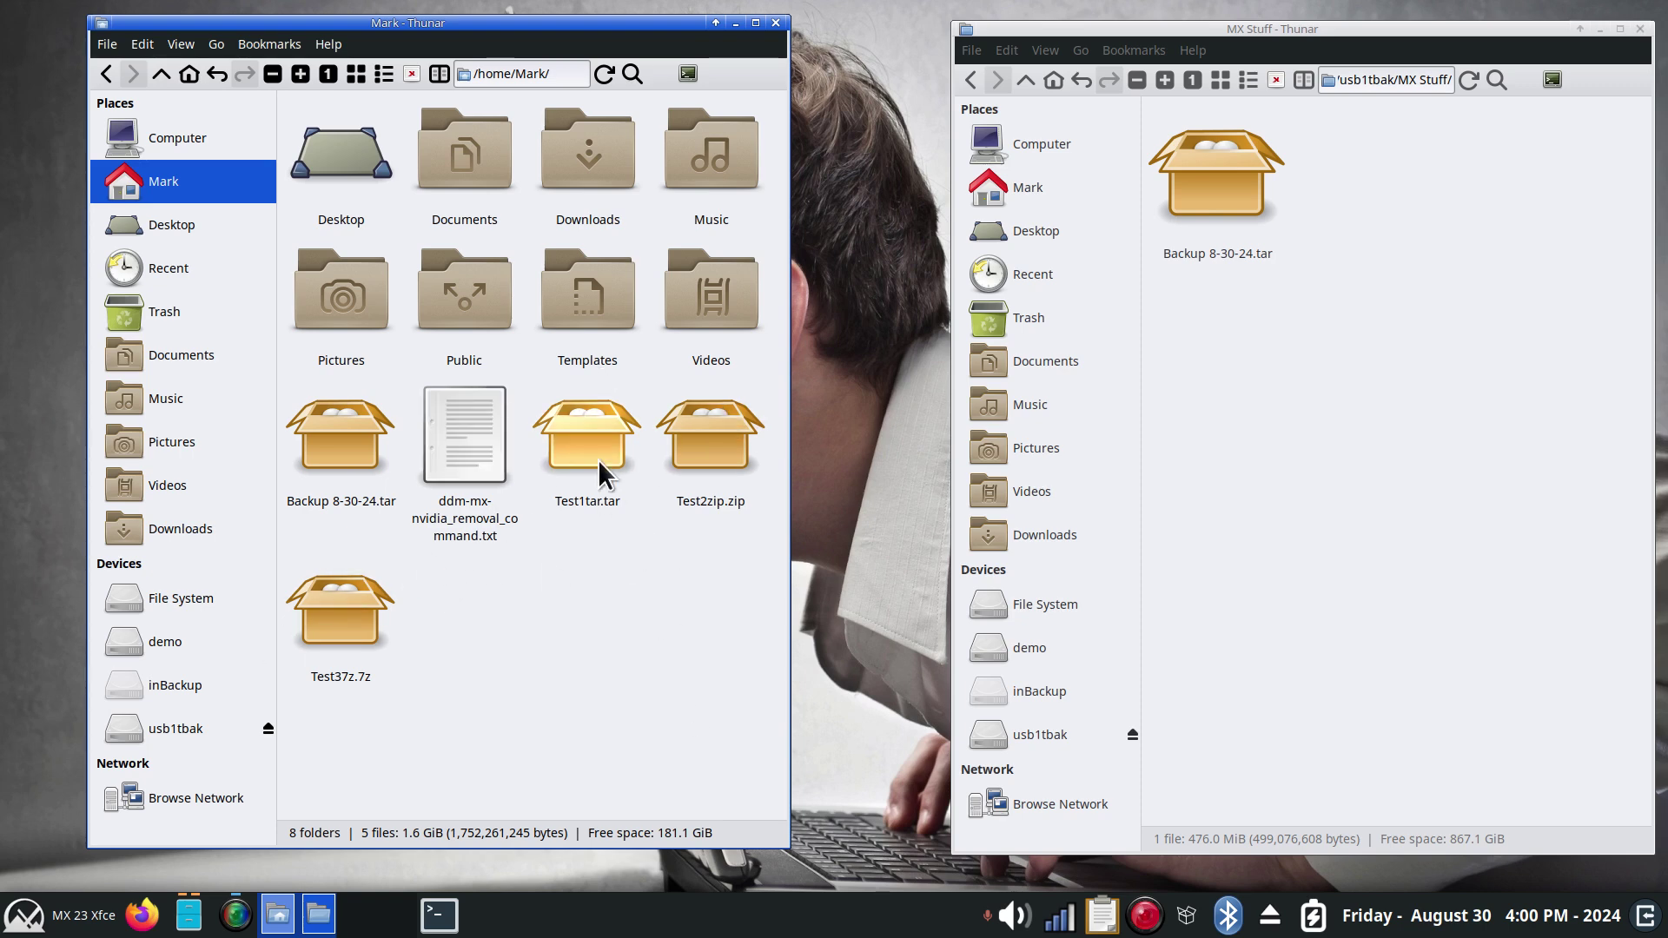
{"action": "left_click_drag", "start_coordinate": [597, 452], "coordinate": [1292, 351]}
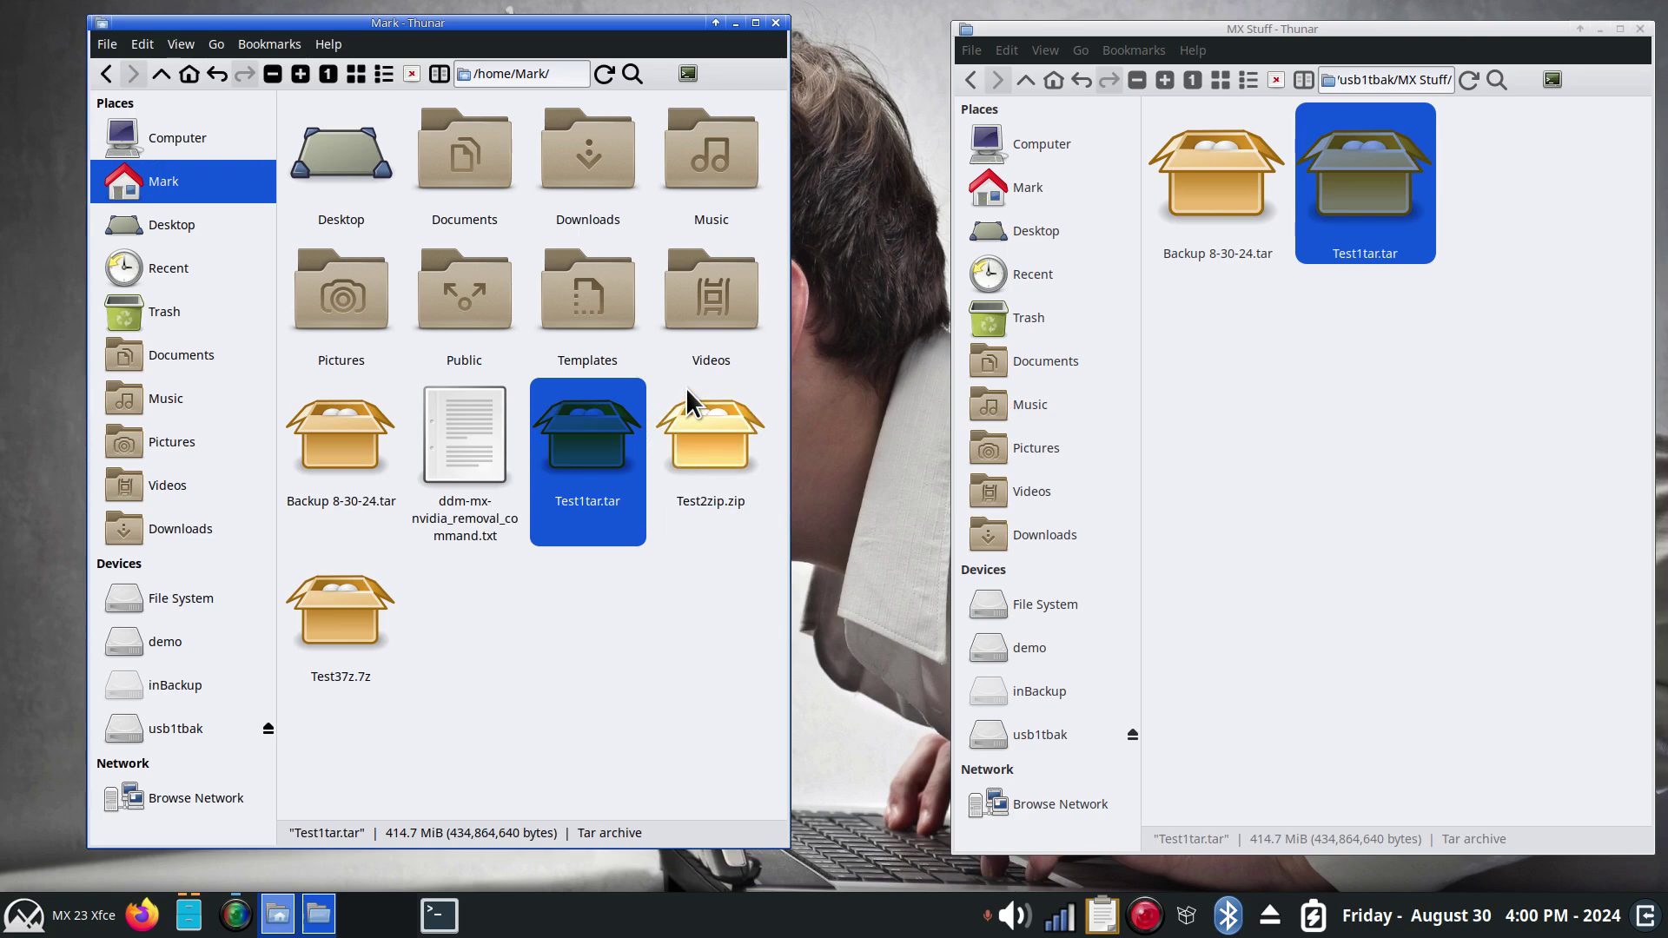
{"action": "left_click", "coordinate": [599, 287]}
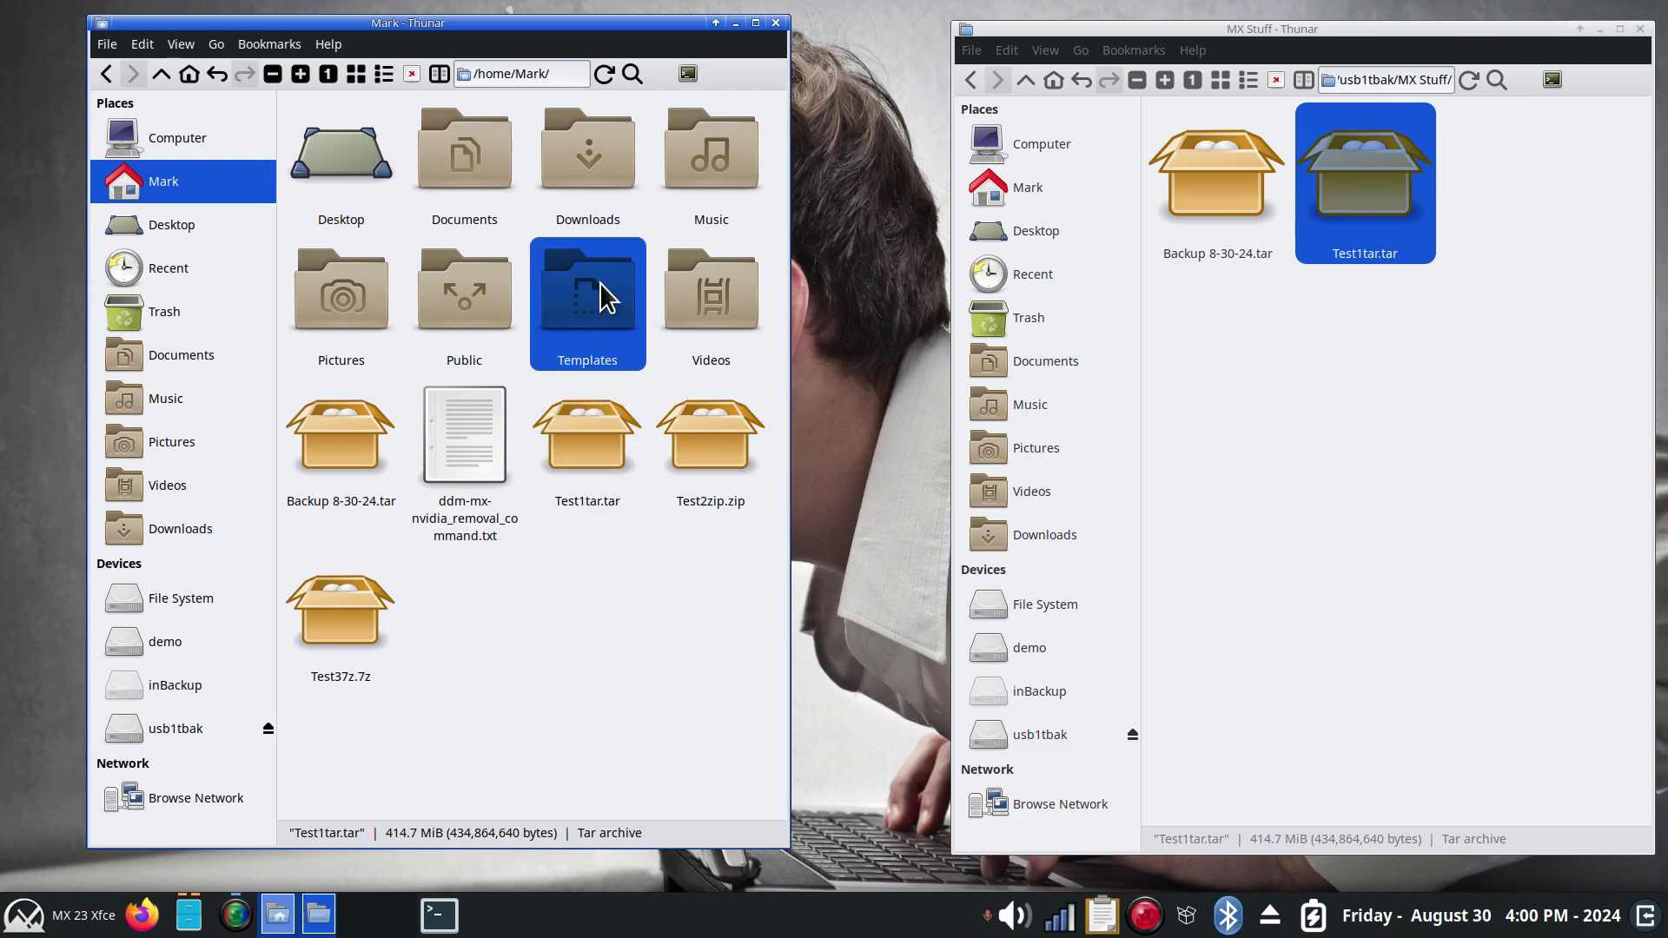
{"action": "left_click", "coordinate": [777, 23]}
- Open MX Package Installer, view the Enabled Repos list, and close it
{"action": "left_click", "coordinate": [35, 928]}
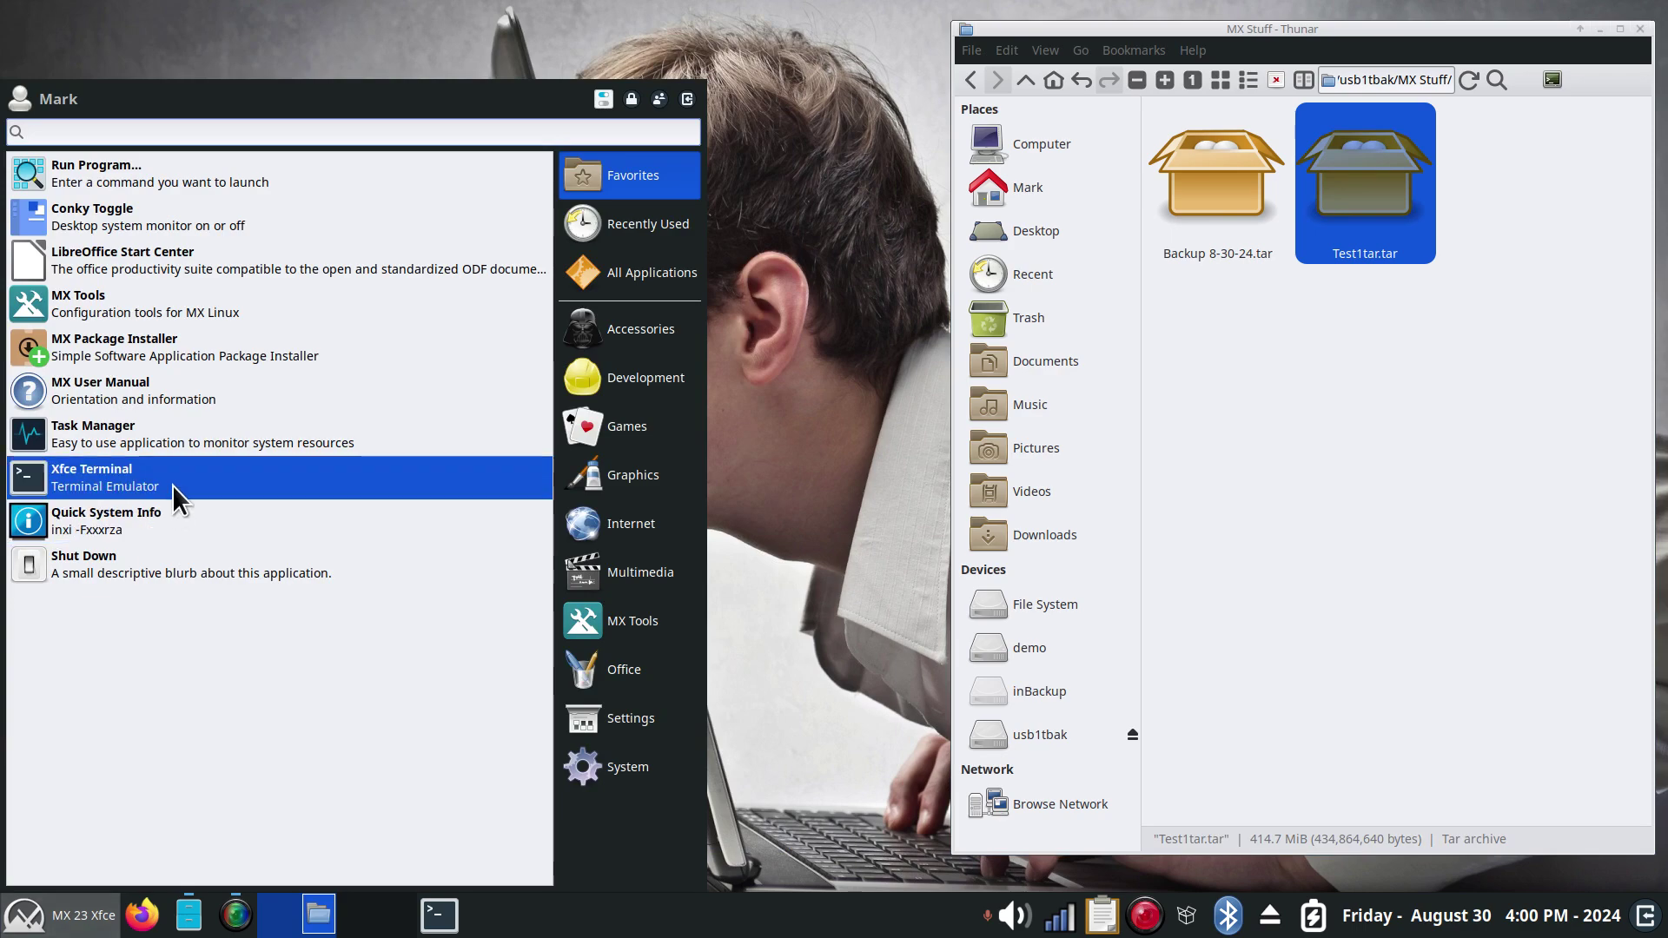
{"action": "left_click", "coordinate": [160, 349]}
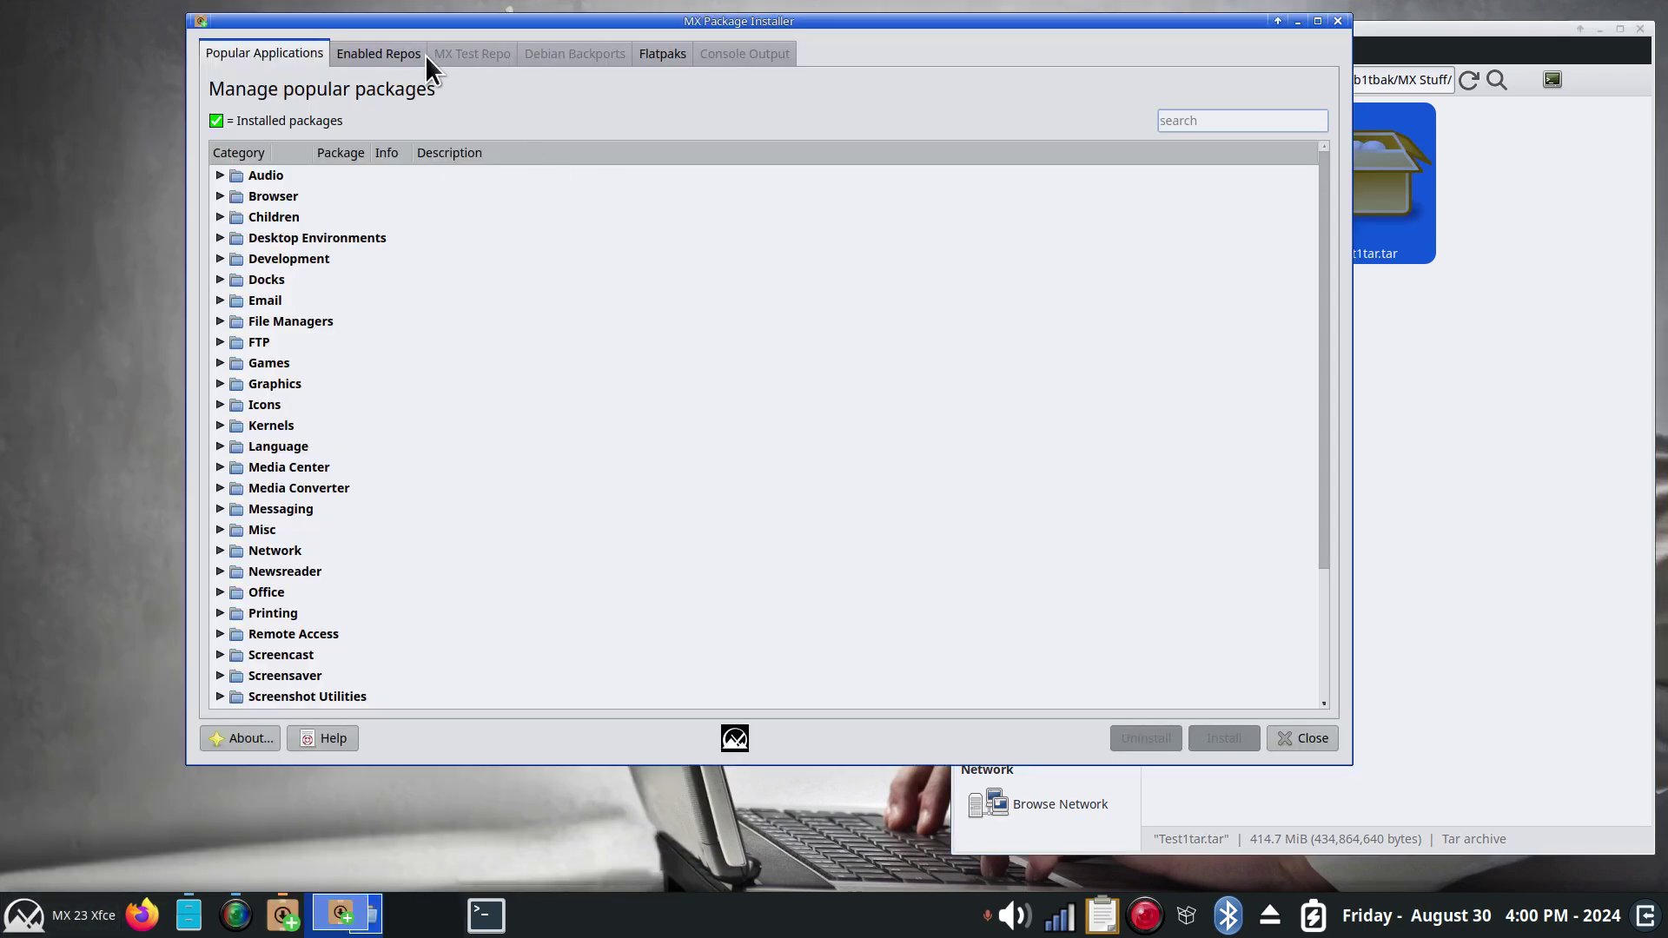
{"action": "left_click", "coordinate": [383, 59]}
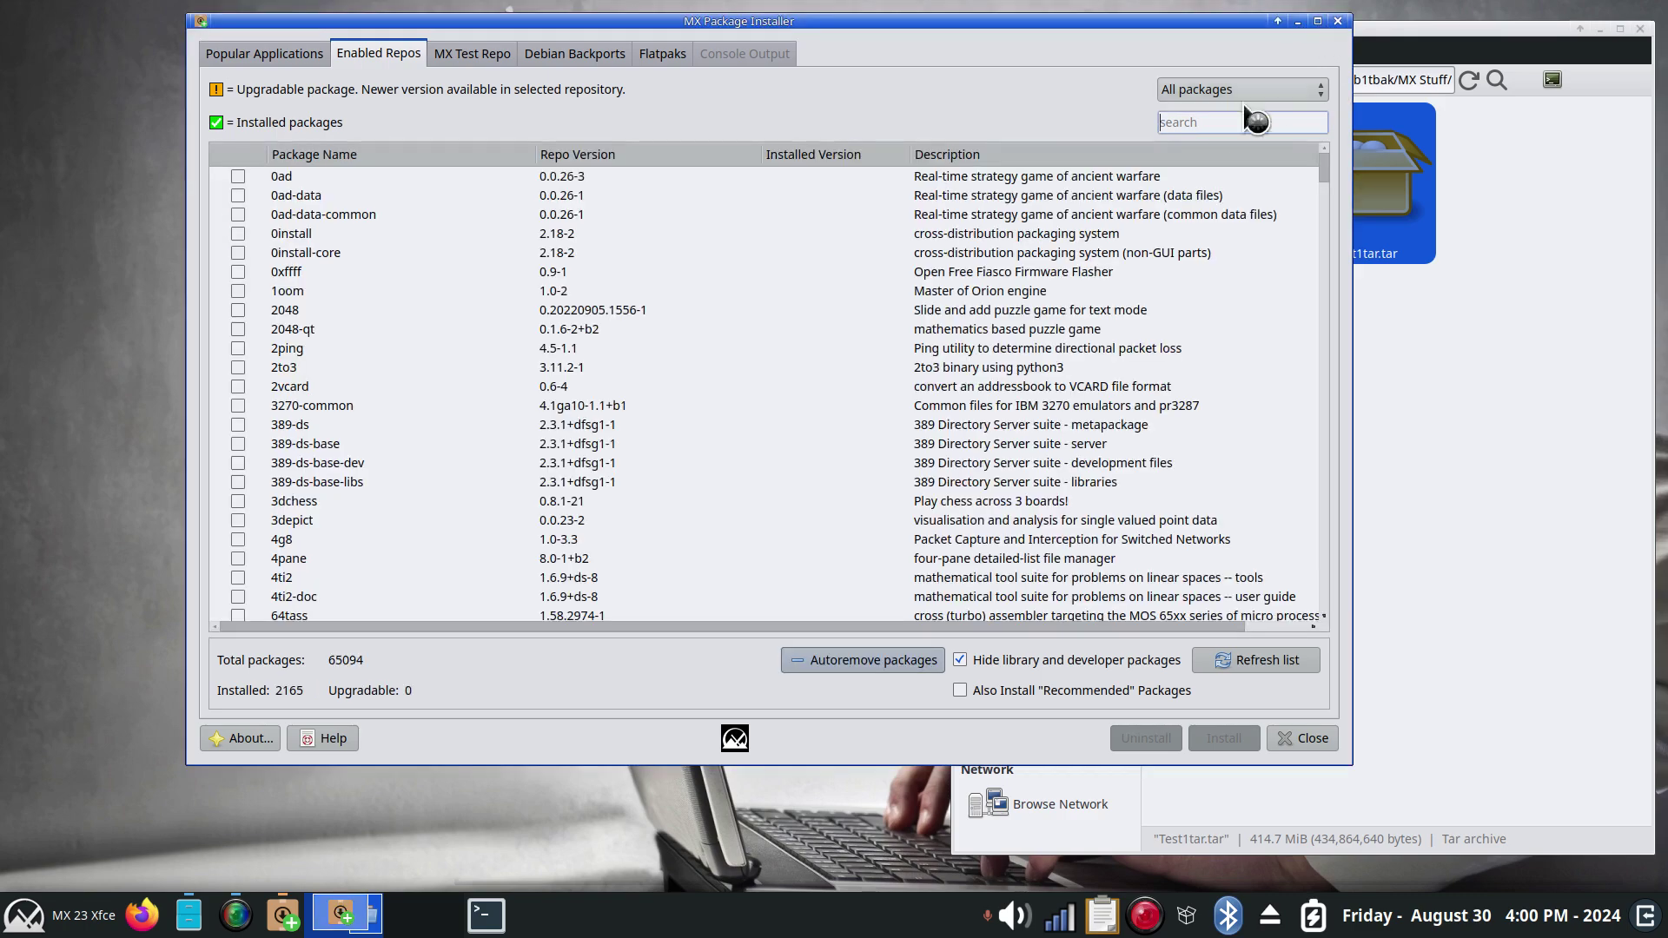
{"action": "left_click", "coordinate": [1338, 21]}
- Search 'grs' in the application menu, launch Grsync and move it left
{"action": "left_click", "coordinate": [23, 928]}
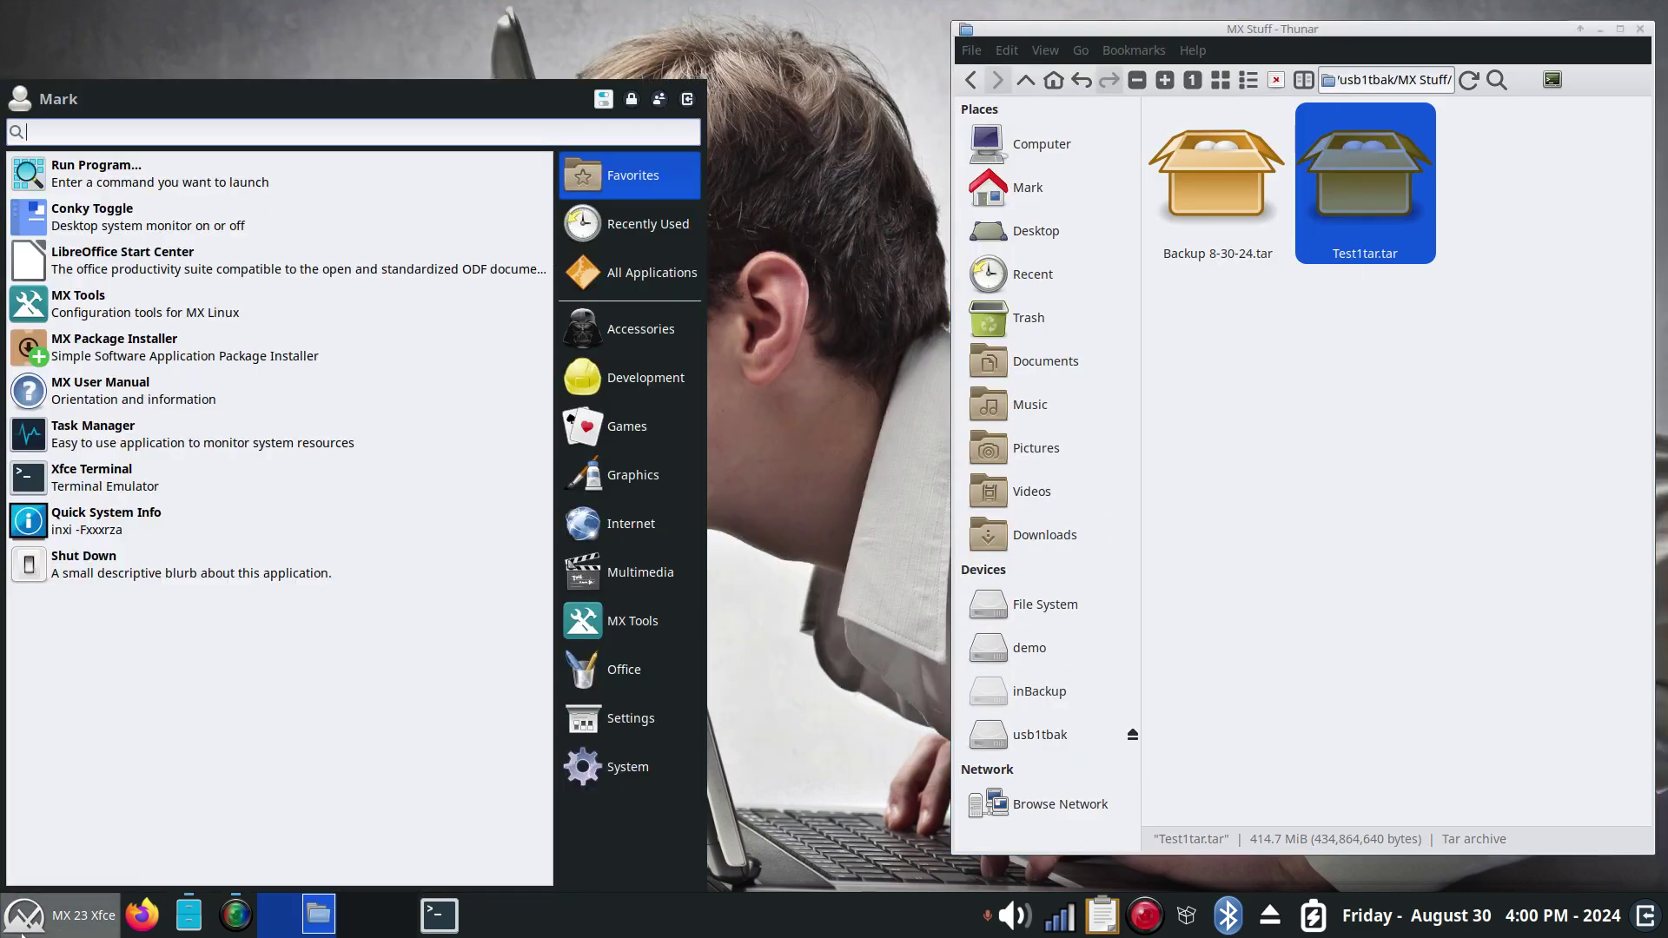
{"action": "type", "text": "grs"}
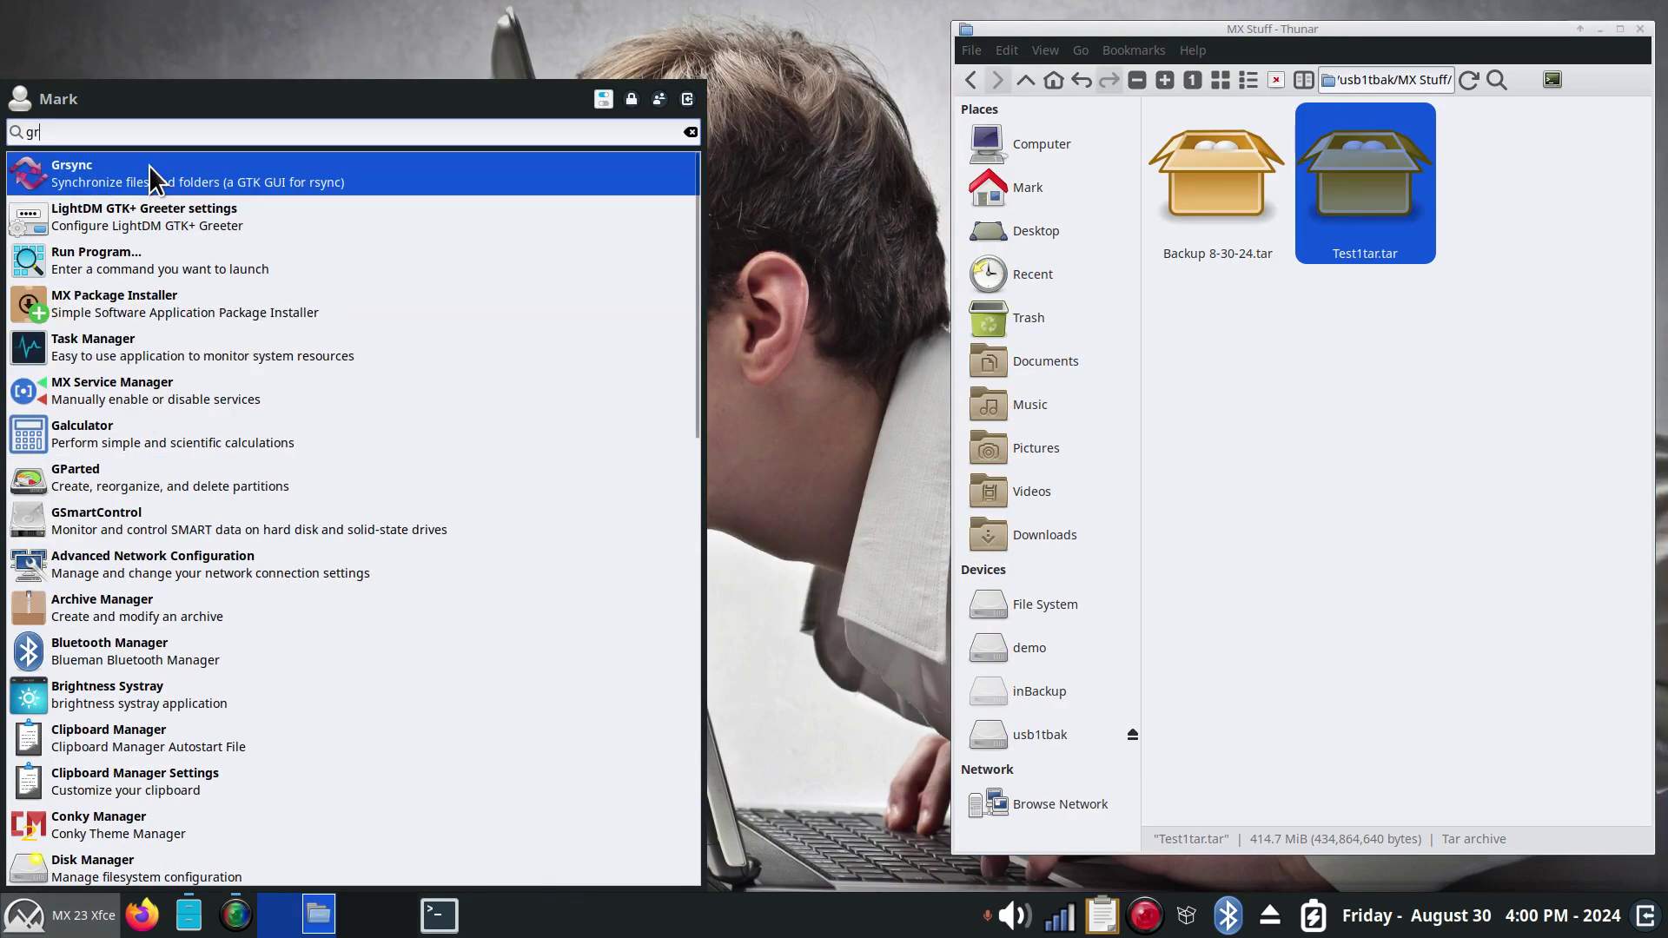
{"action": "left_click", "coordinate": [148, 165]}
{"action": "left_click_drag", "start_coordinate": [1095, 331], "coordinate": [453, 327]}
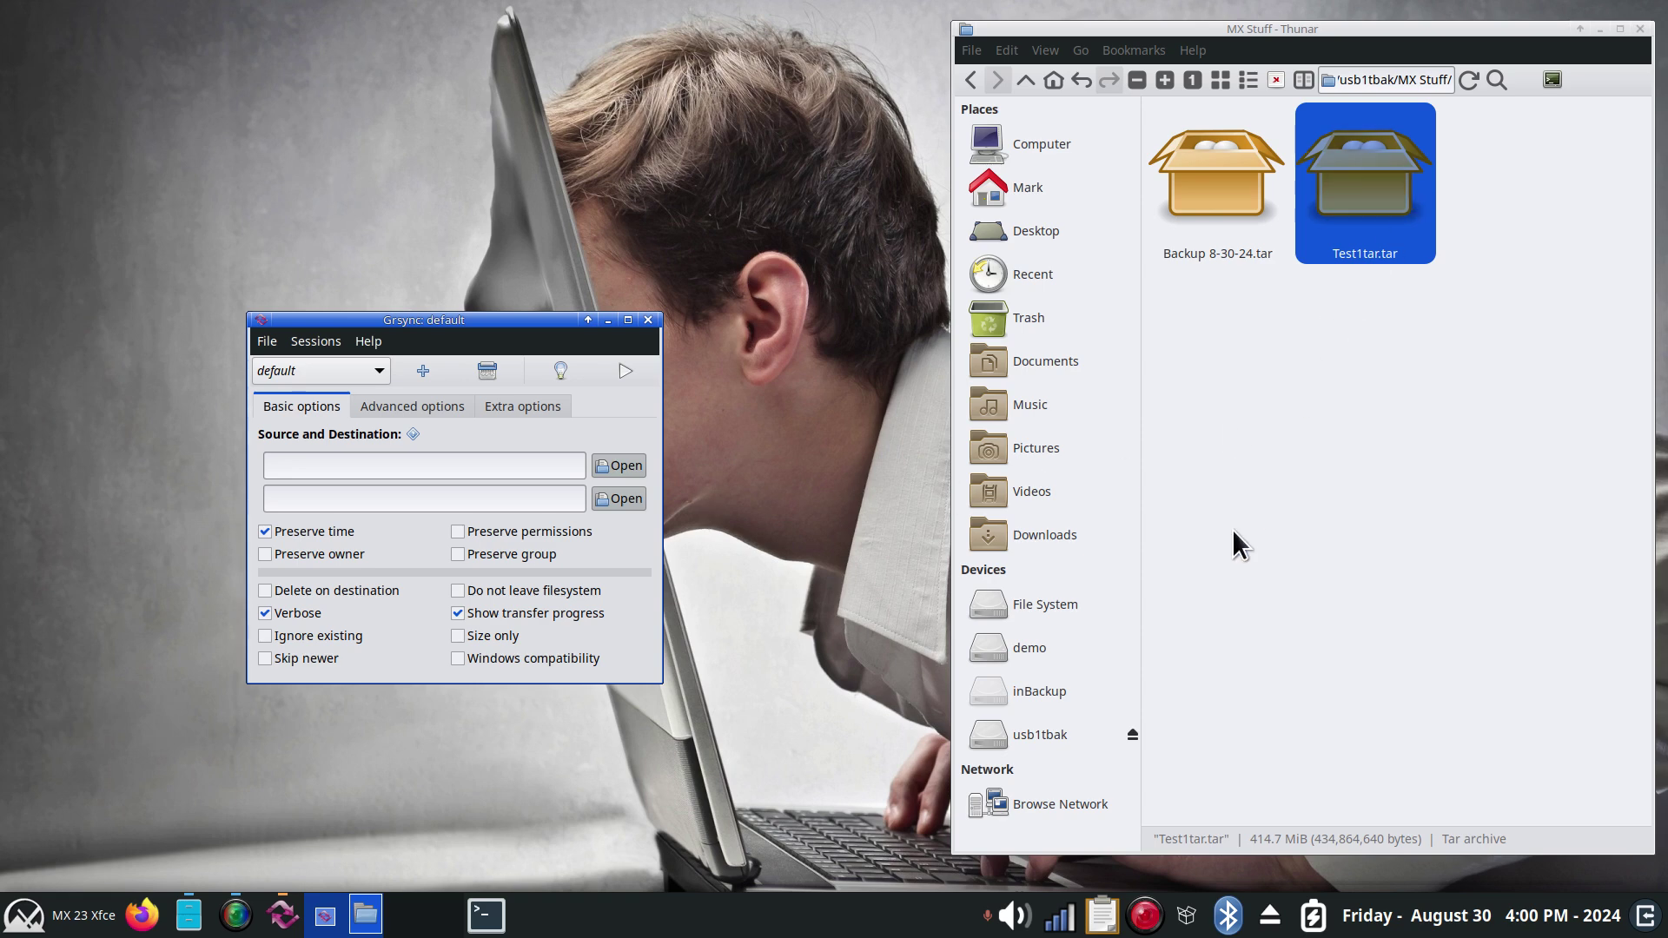
- Set Grsync's source to the home Documents folder and destination to the usb1tbak drive
{"action": "left_click", "coordinate": [1068, 733]}
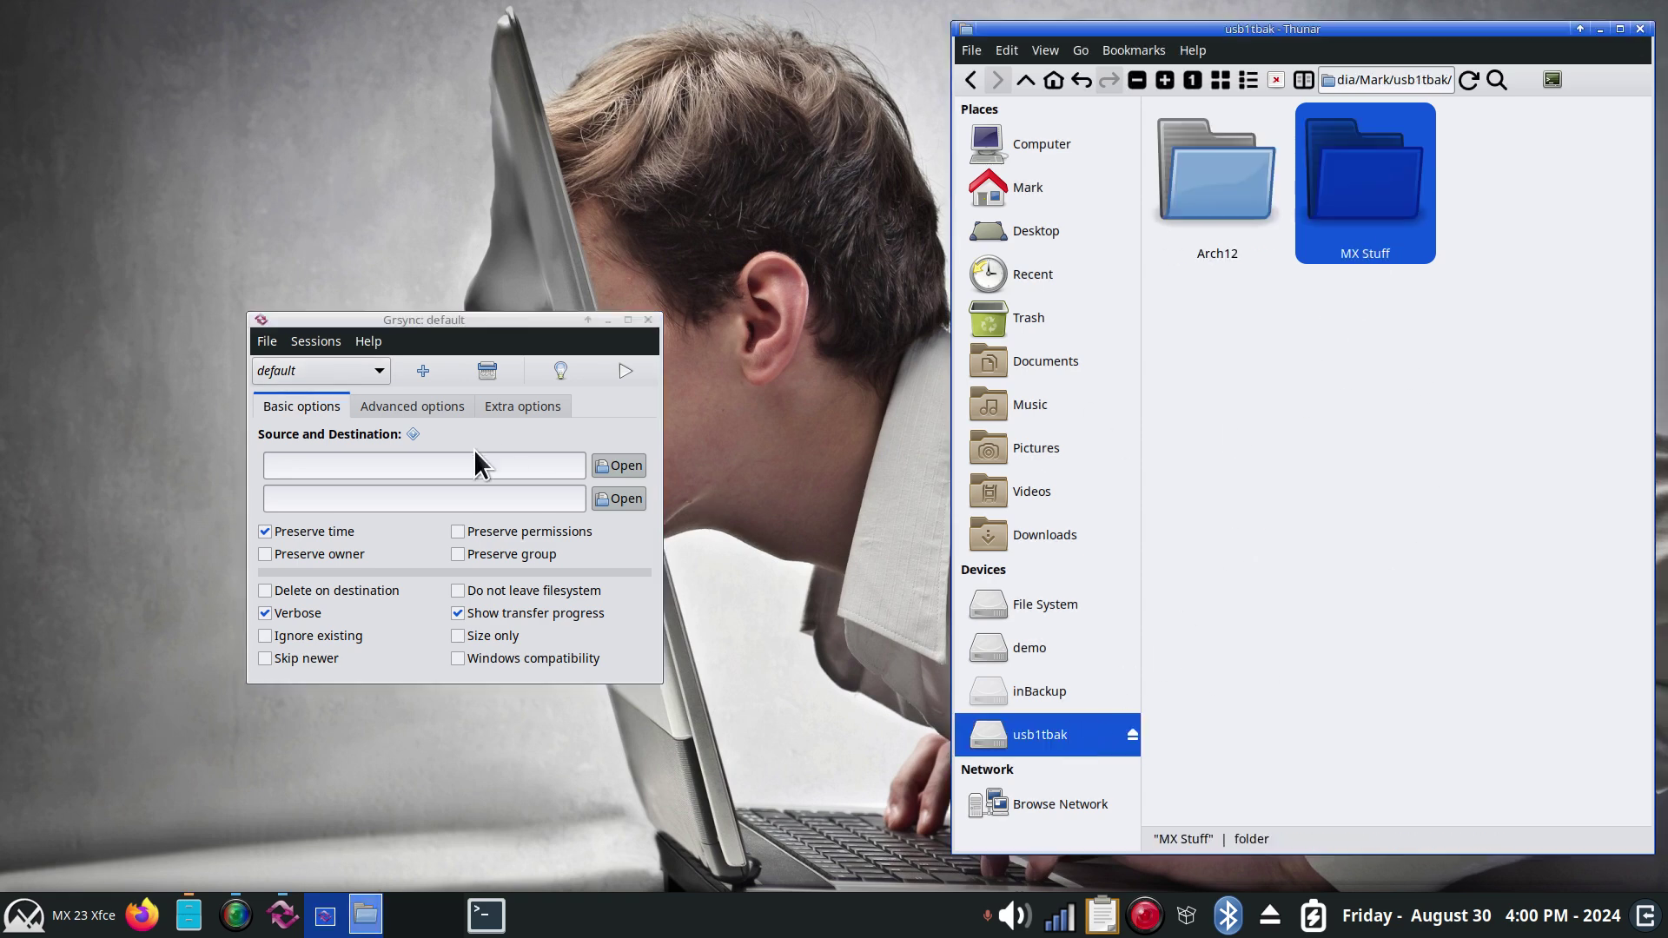
{"action": "left_click", "coordinate": [626, 465]}
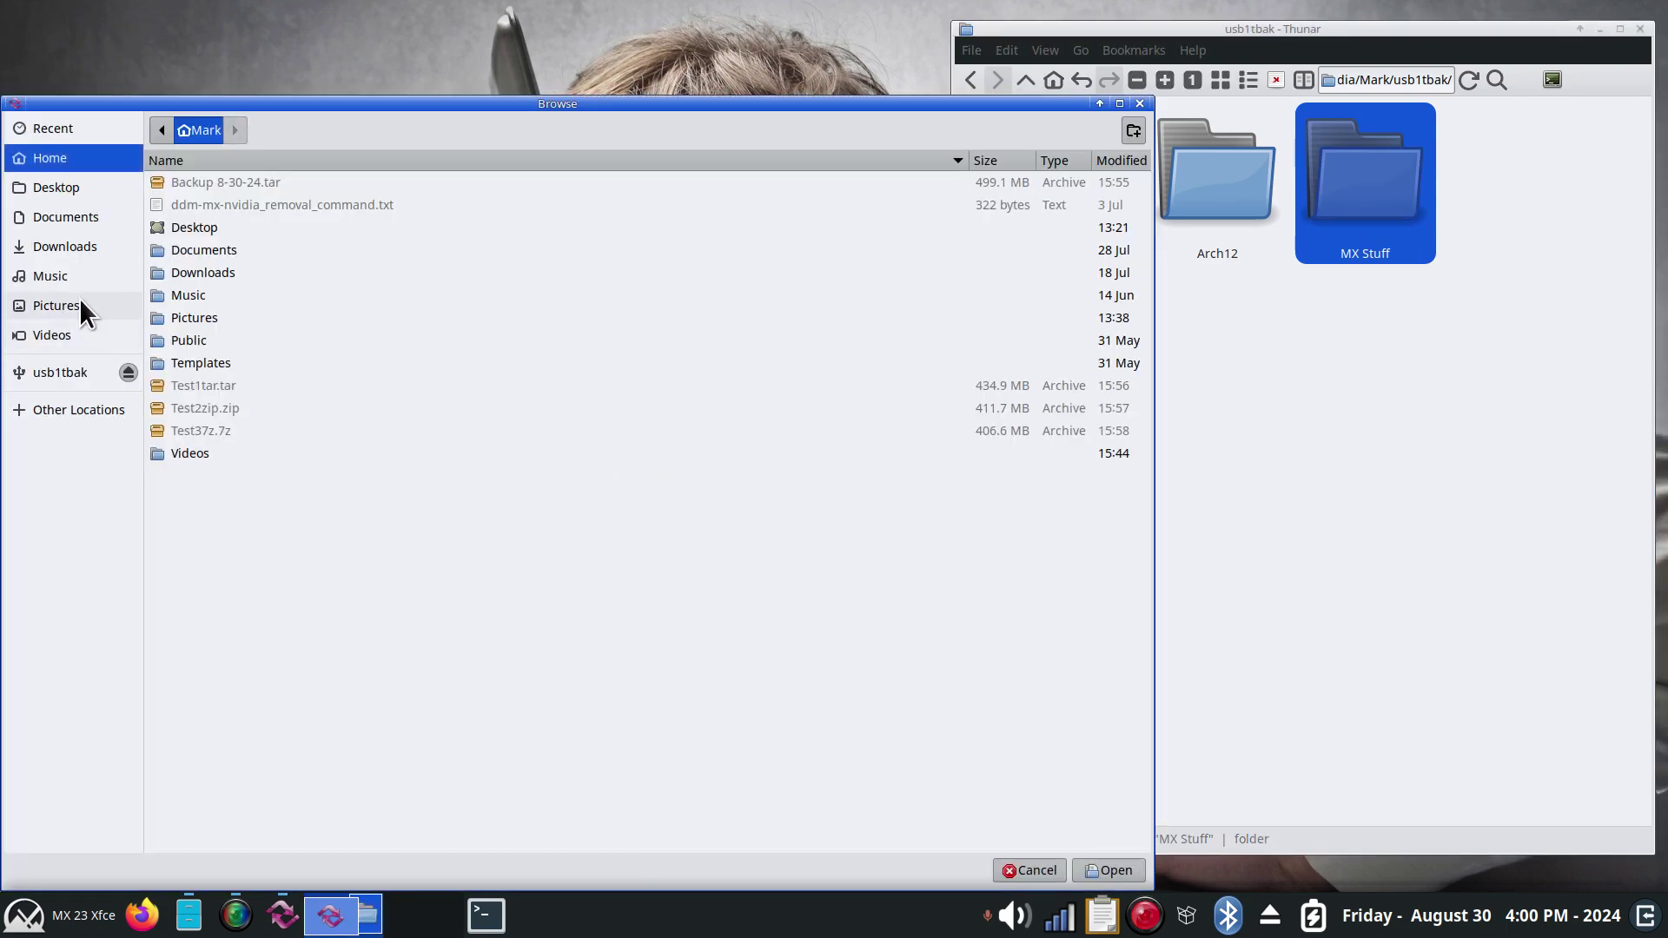
{"action": "left_click", "coordinate": [104, 223]}
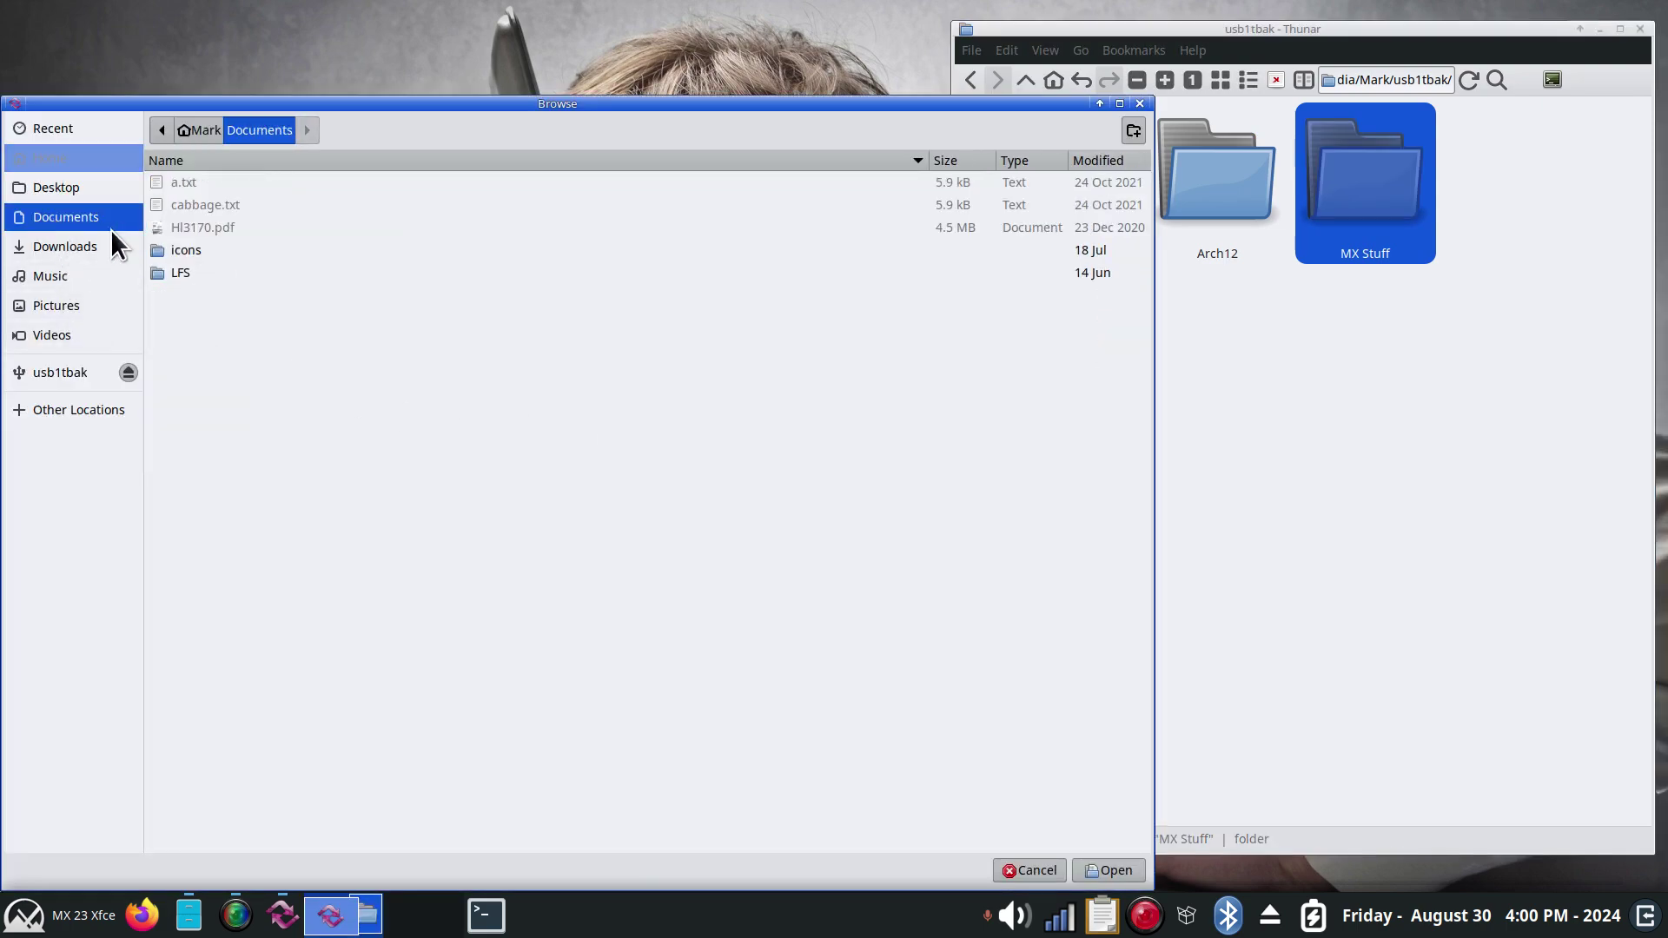
{"action": "left_click", "coordinate": [1112, 871]}
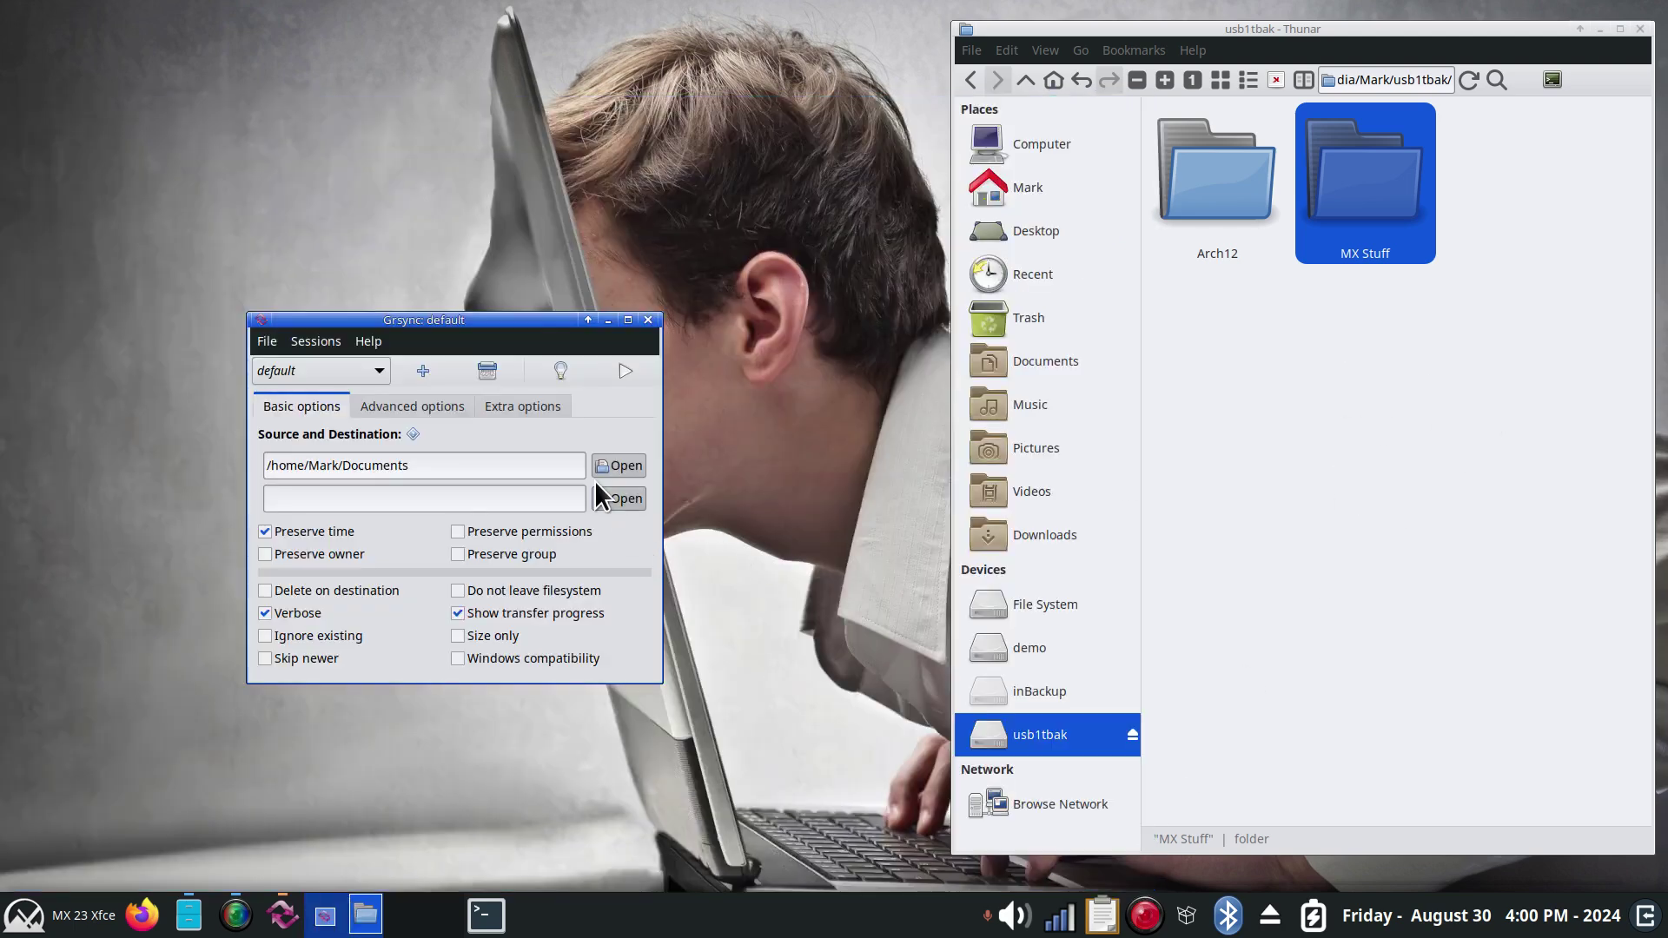
{"action": "left_click", "coordinate": [619, 500]}
{"action": "left_click", "coordinate": [28, 371]}
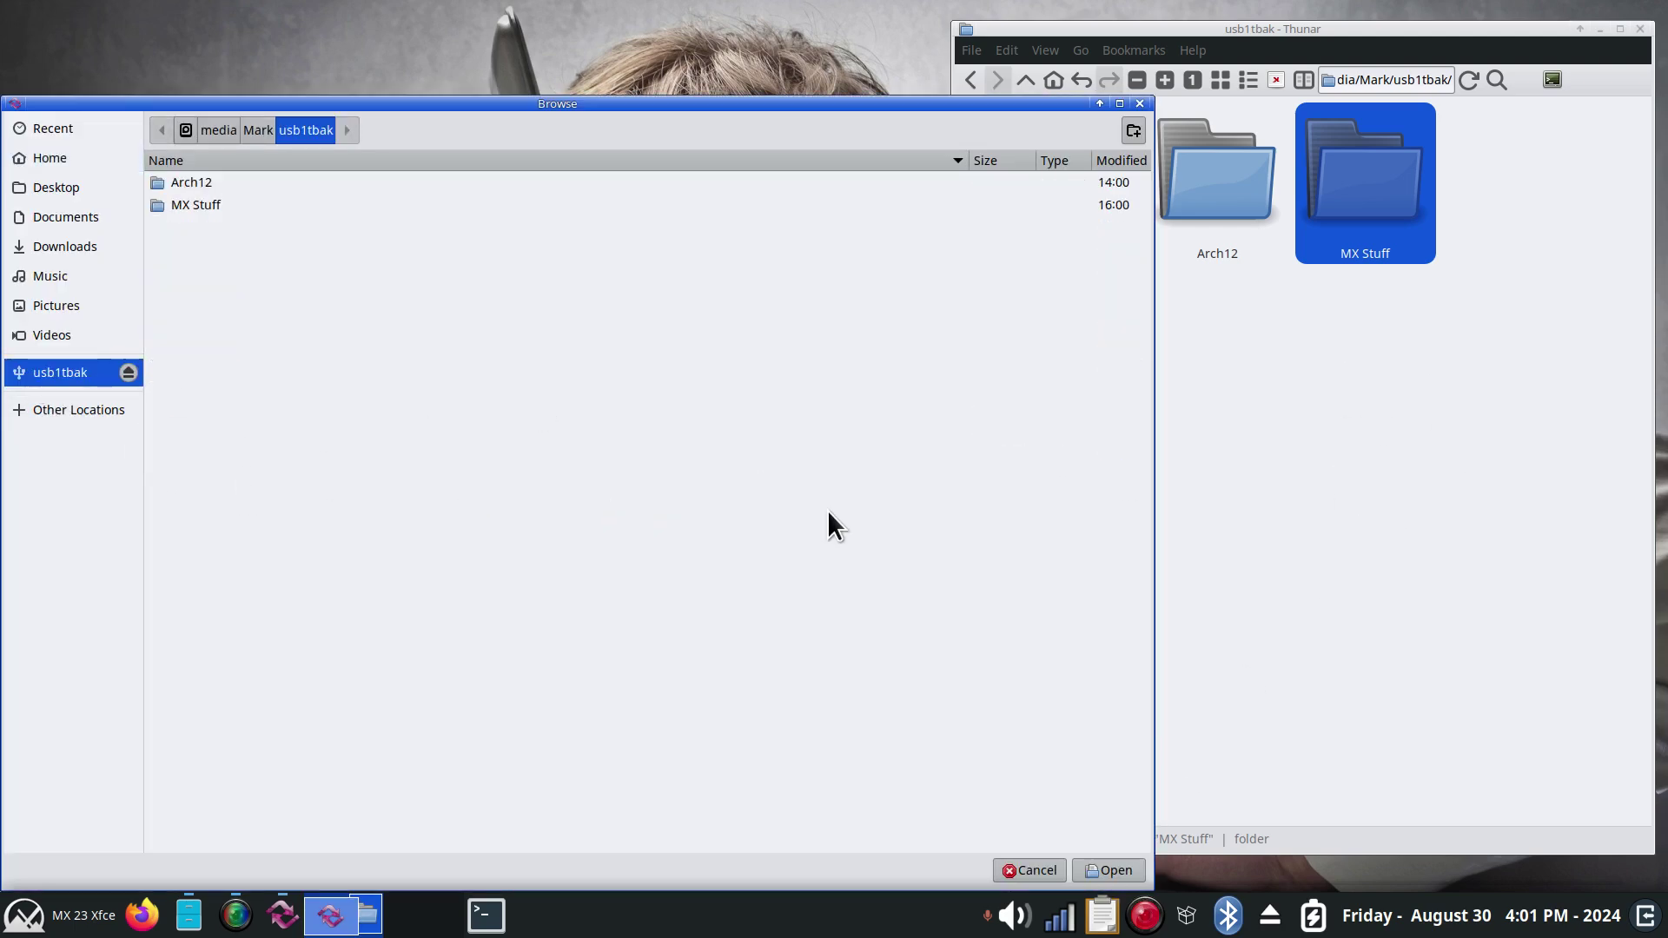
{"action": "left_click", "coordinate": [1111, 871]}
- Run the sync twice, dismissing each report, then close Grsync
{"action": "left_click", "coordinate": [623, 370]}
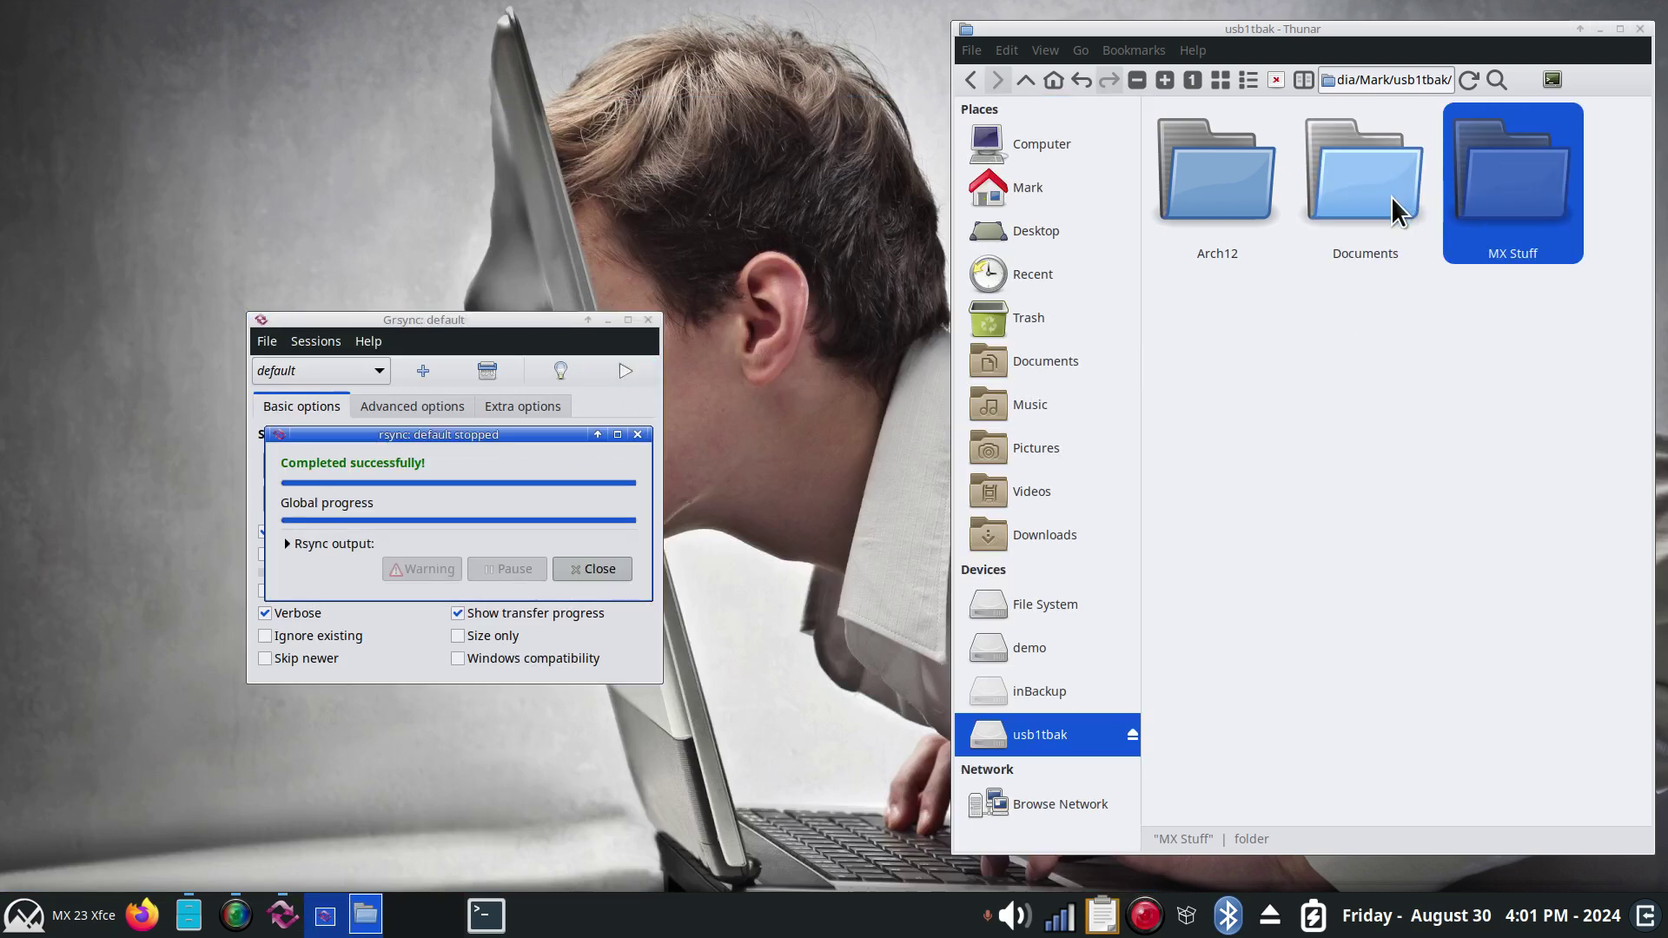
{"action": "left_click", "coordinate": [607, 572]}
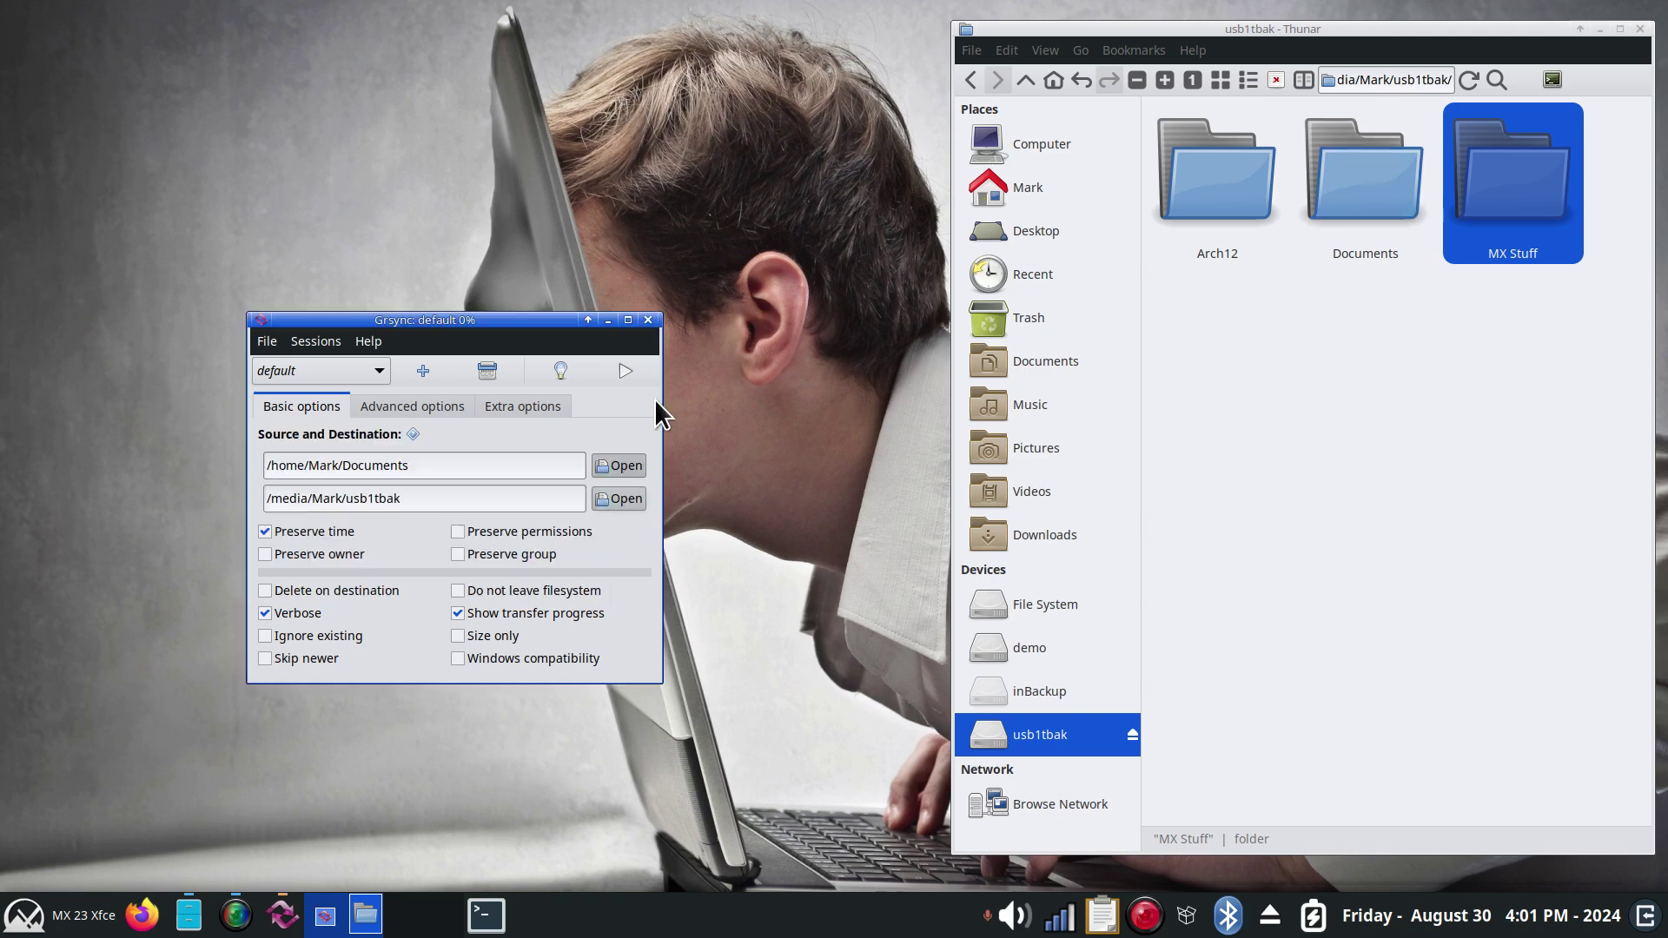
{"action": "left_click", "coordinate": [618, 377]}
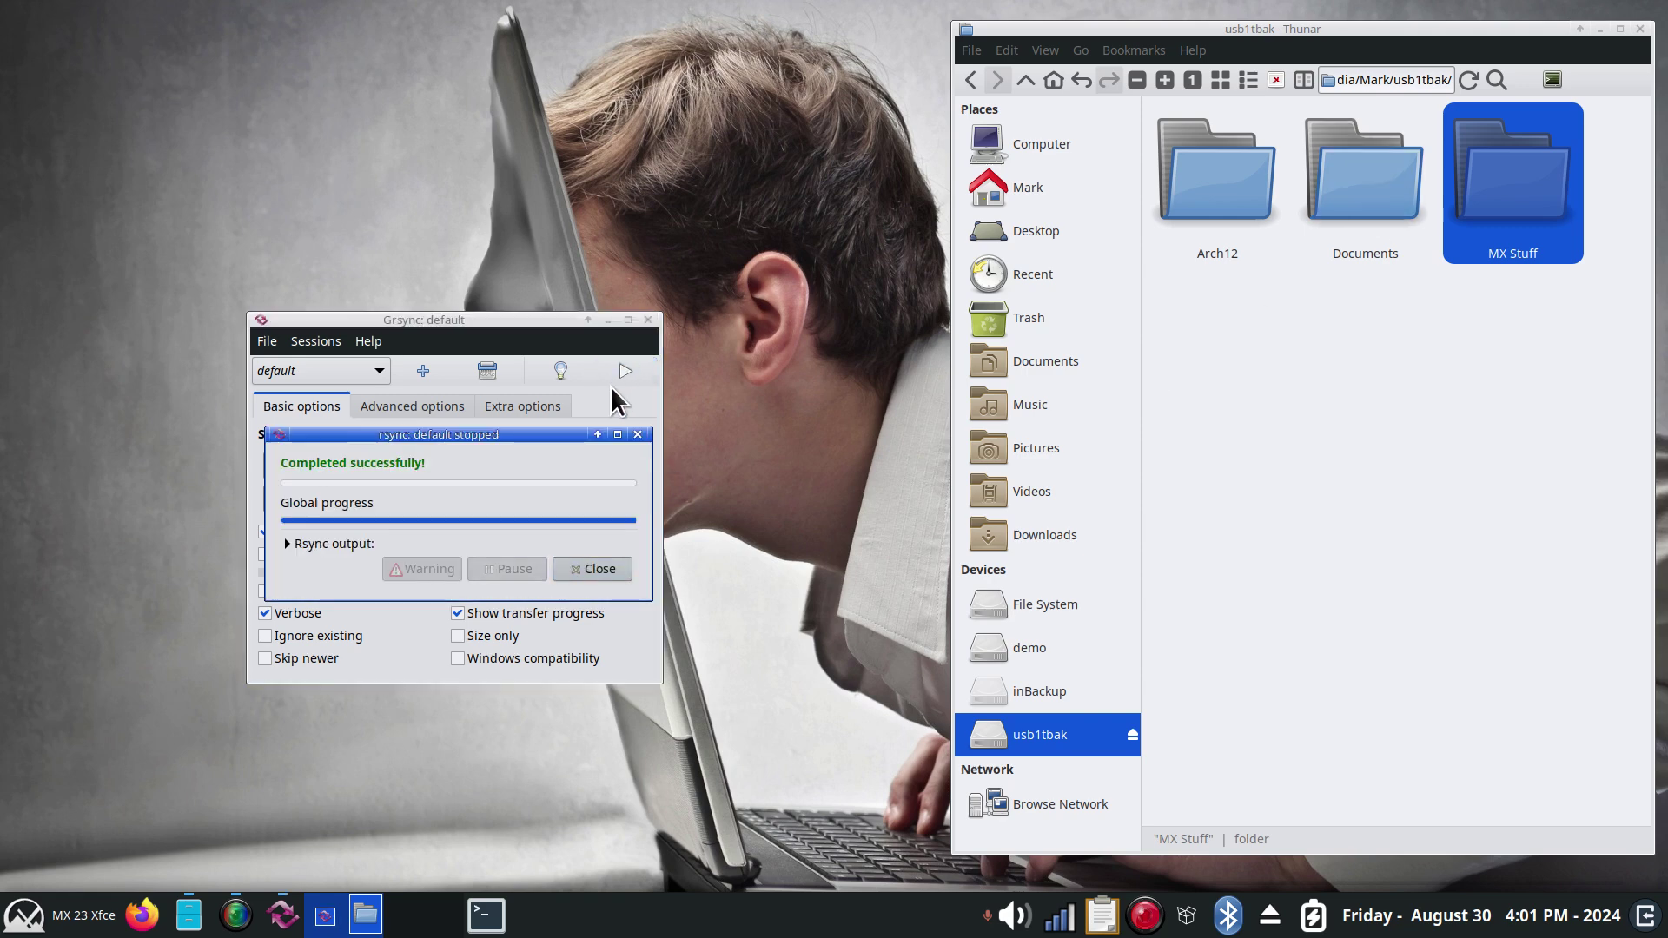
{"action": "left_click", "coordinate": [637, 434]}
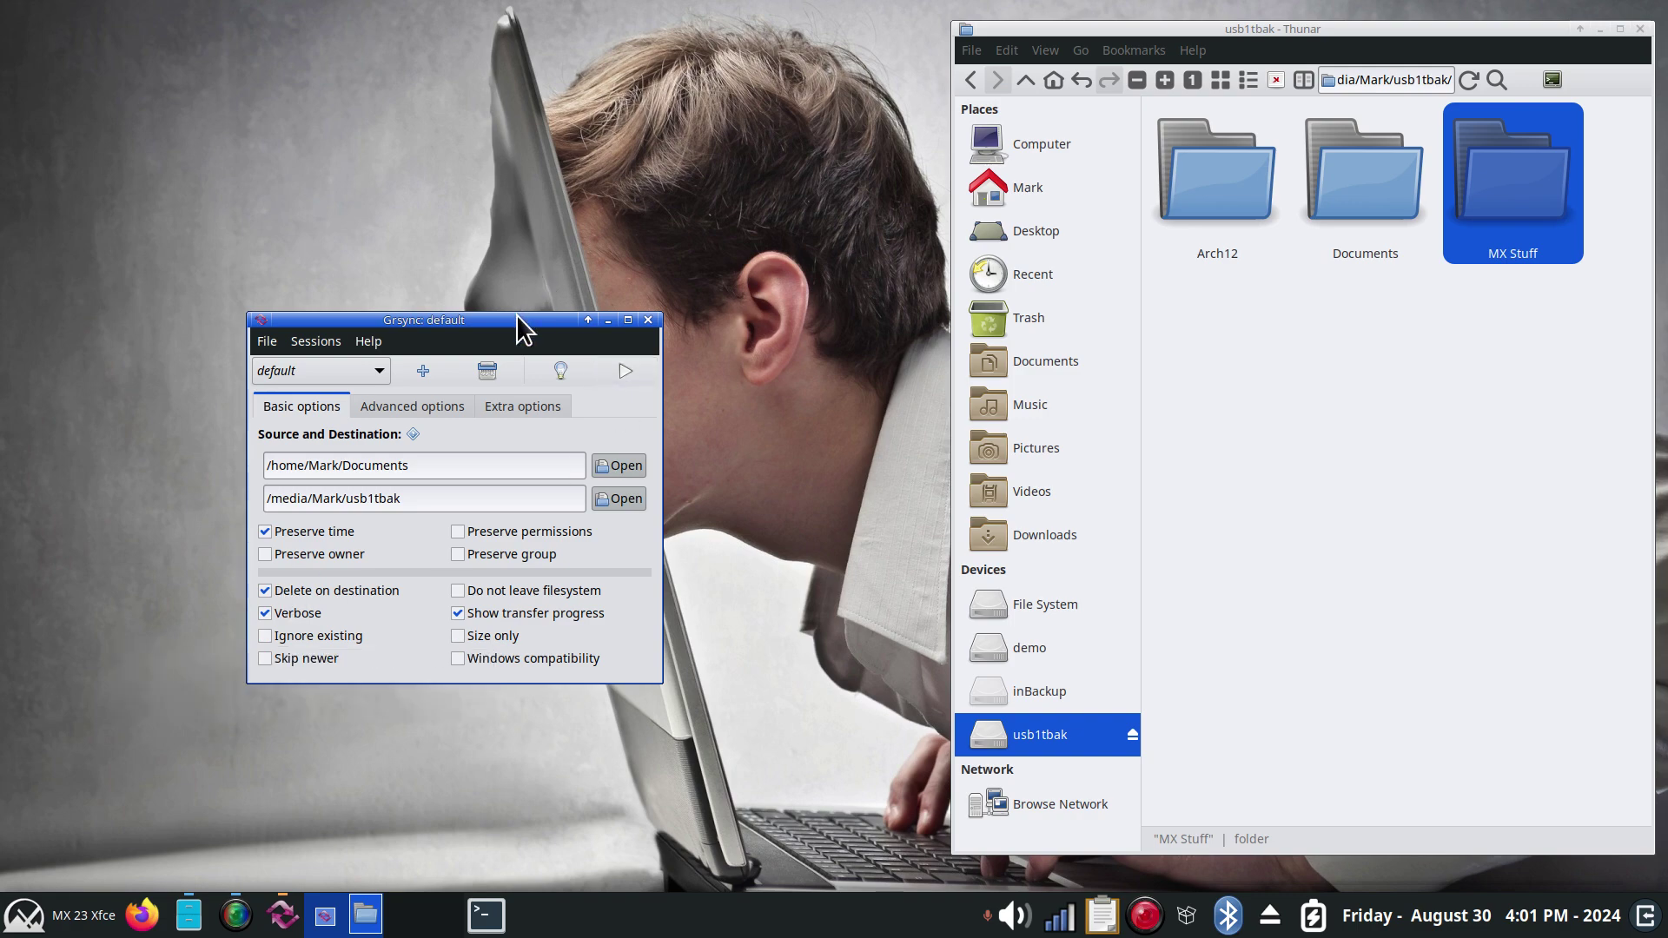
{"action": "left_click_drag", "start_coordinate": [516, 316], "coordinate": [477, 263]}
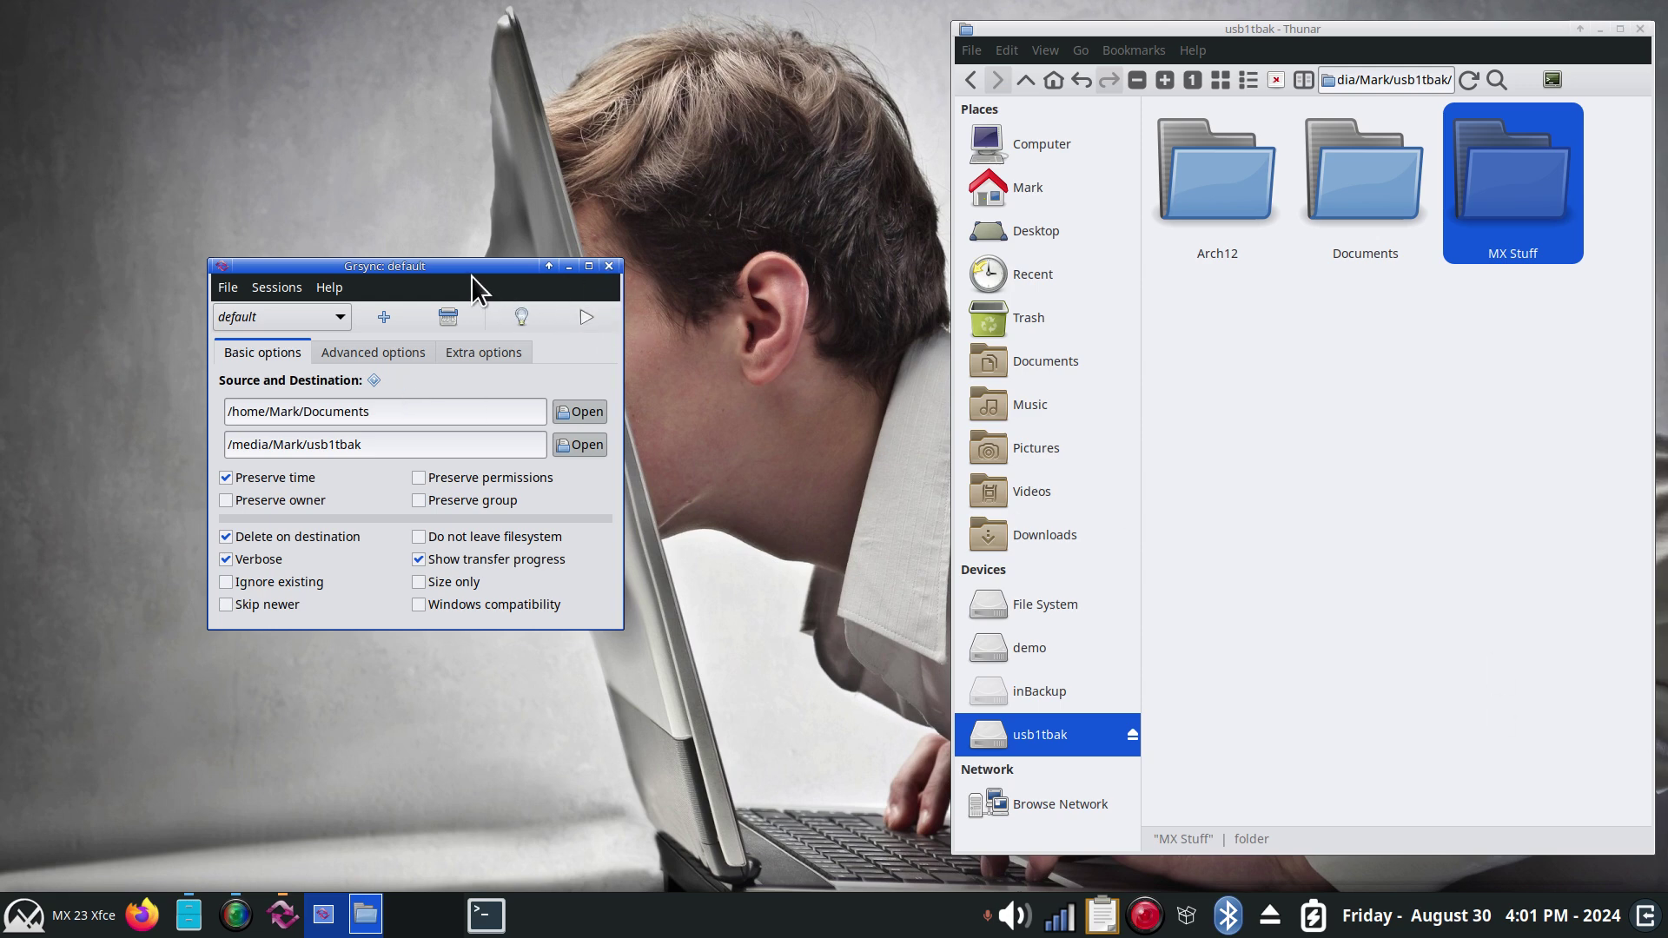
{"action": "left_click_drag", "start_coordinate": [476, 267], "coordinate": [496, 215]}
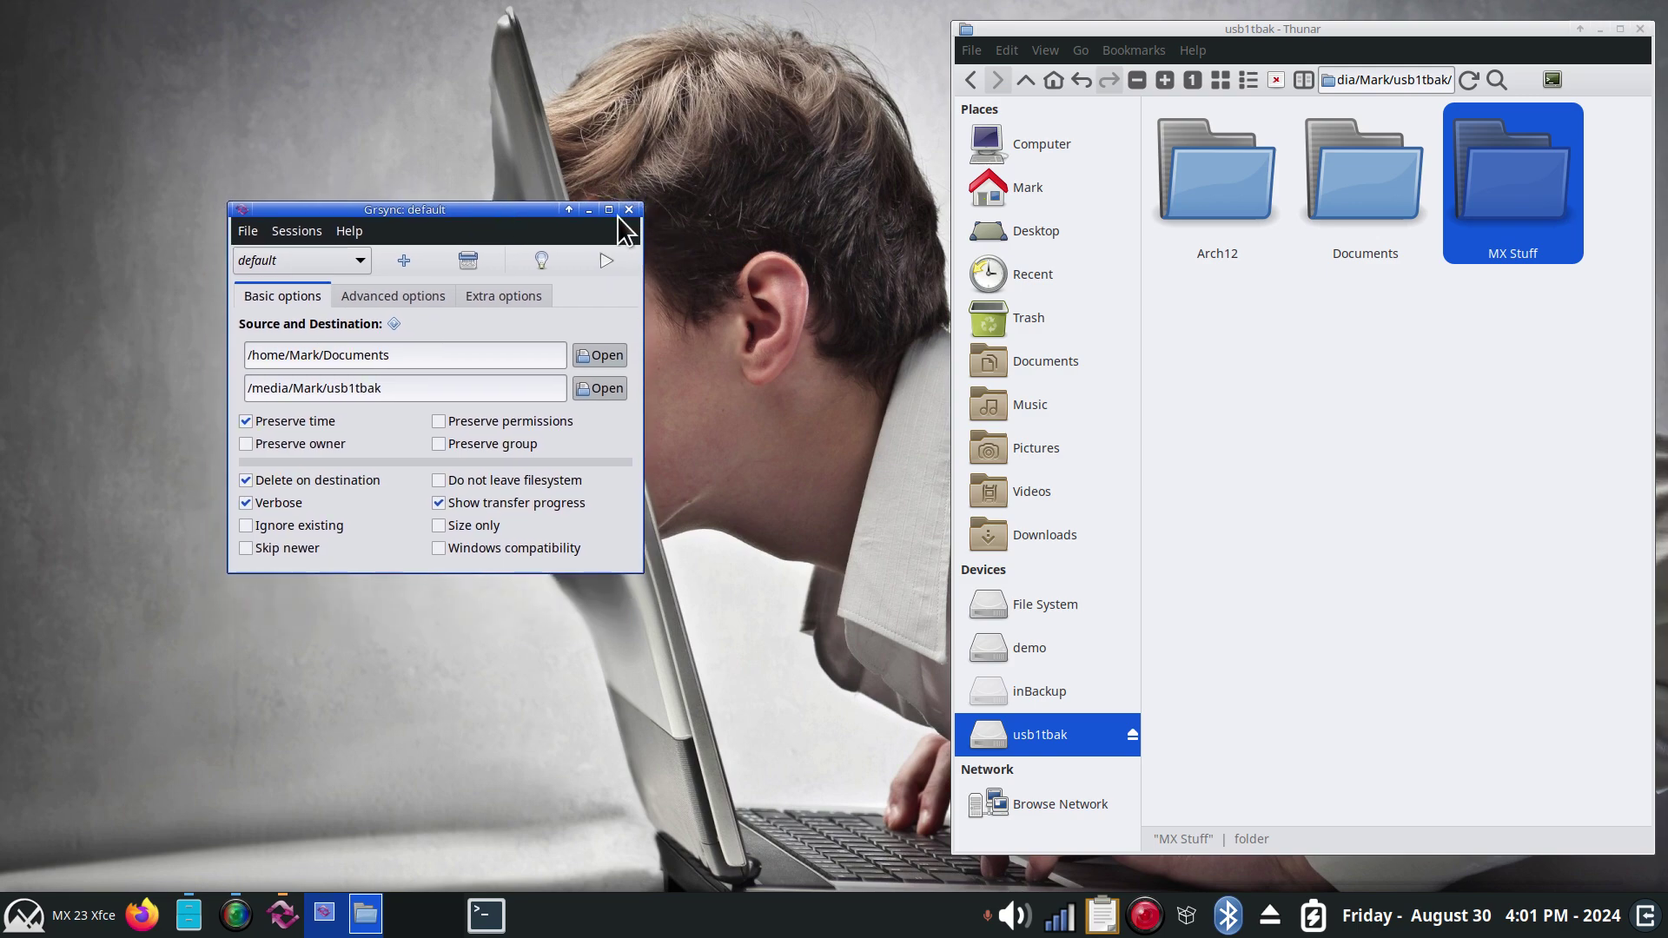
{"action": "left_click", "coordinate": [629, 210]}
- Move Thunar to the upper left, show the home folder, and widen it to seven columns
{"action": "left_click_drag", "start_coordinate": [1450, 30], "coordinate": [911, 10]}
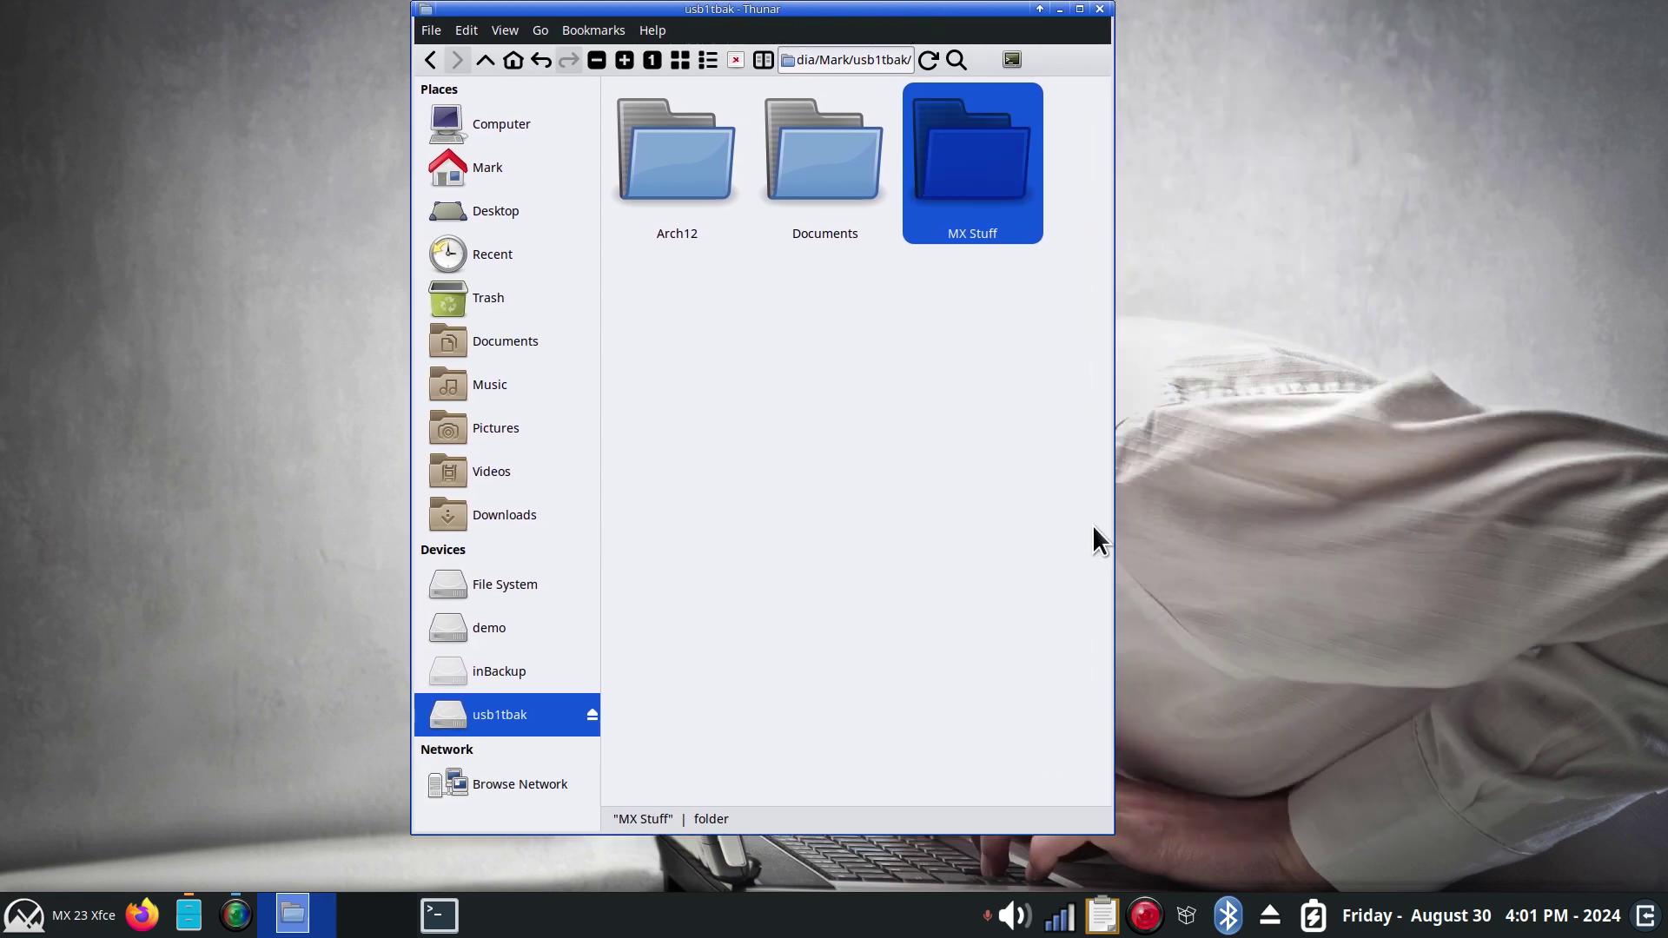
{"action": "left_click", "coordinate": [485, 169]}
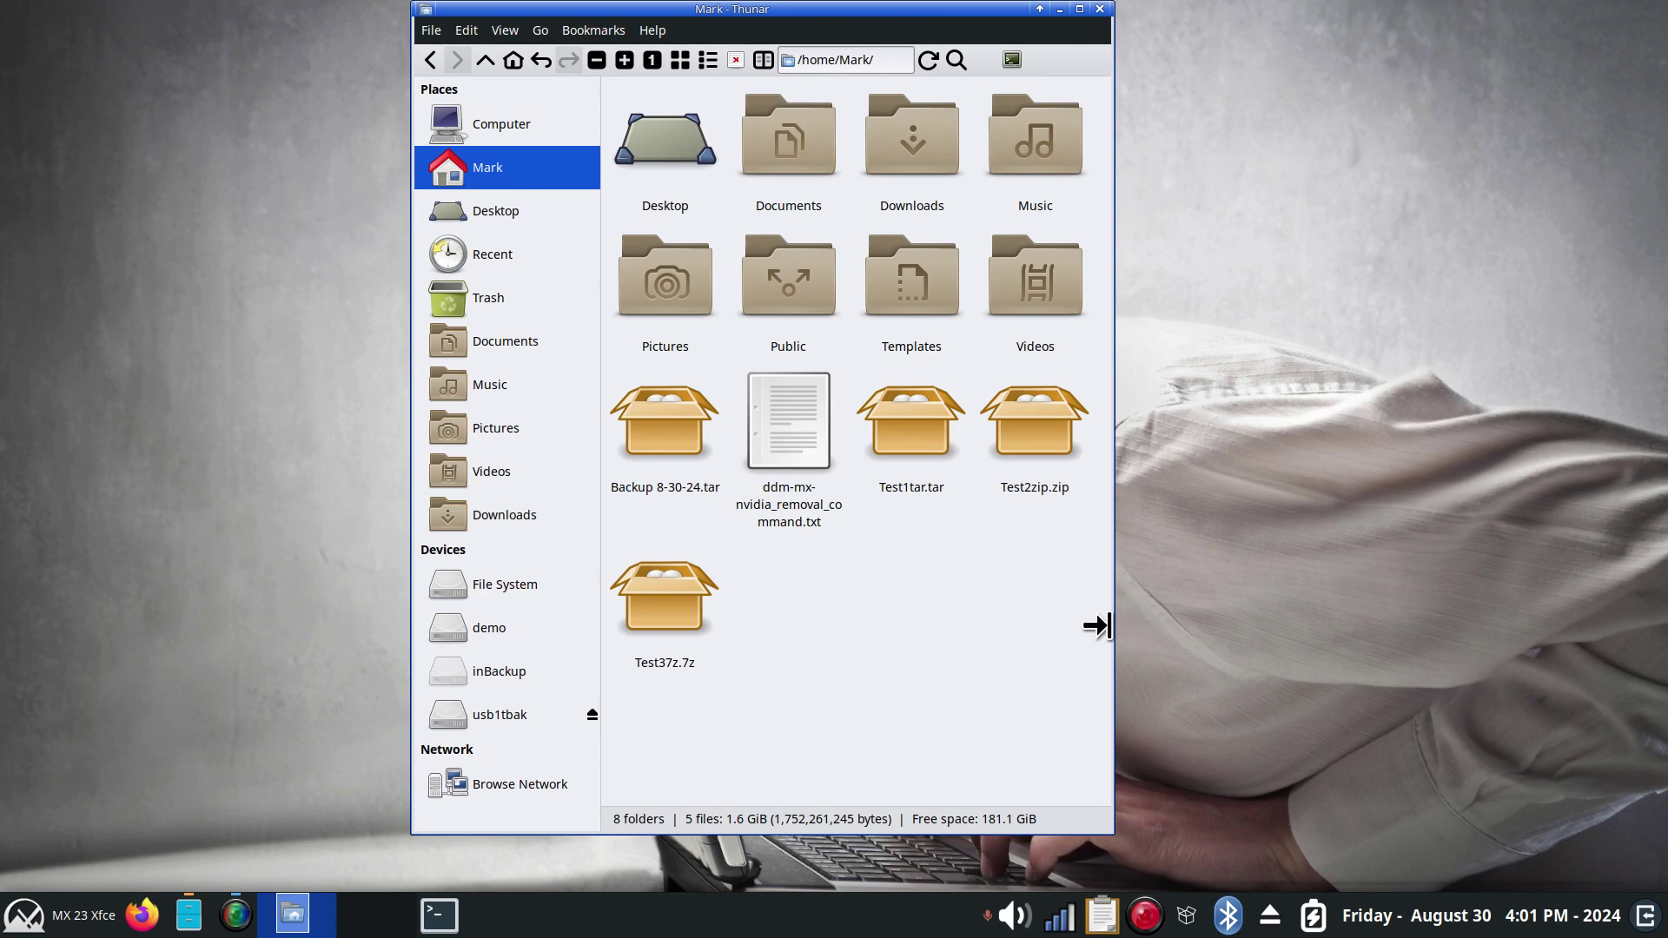
{"action": "left_click_drag", "start_coordinate": [1113, 628], "coordinate": [1556, 641]}
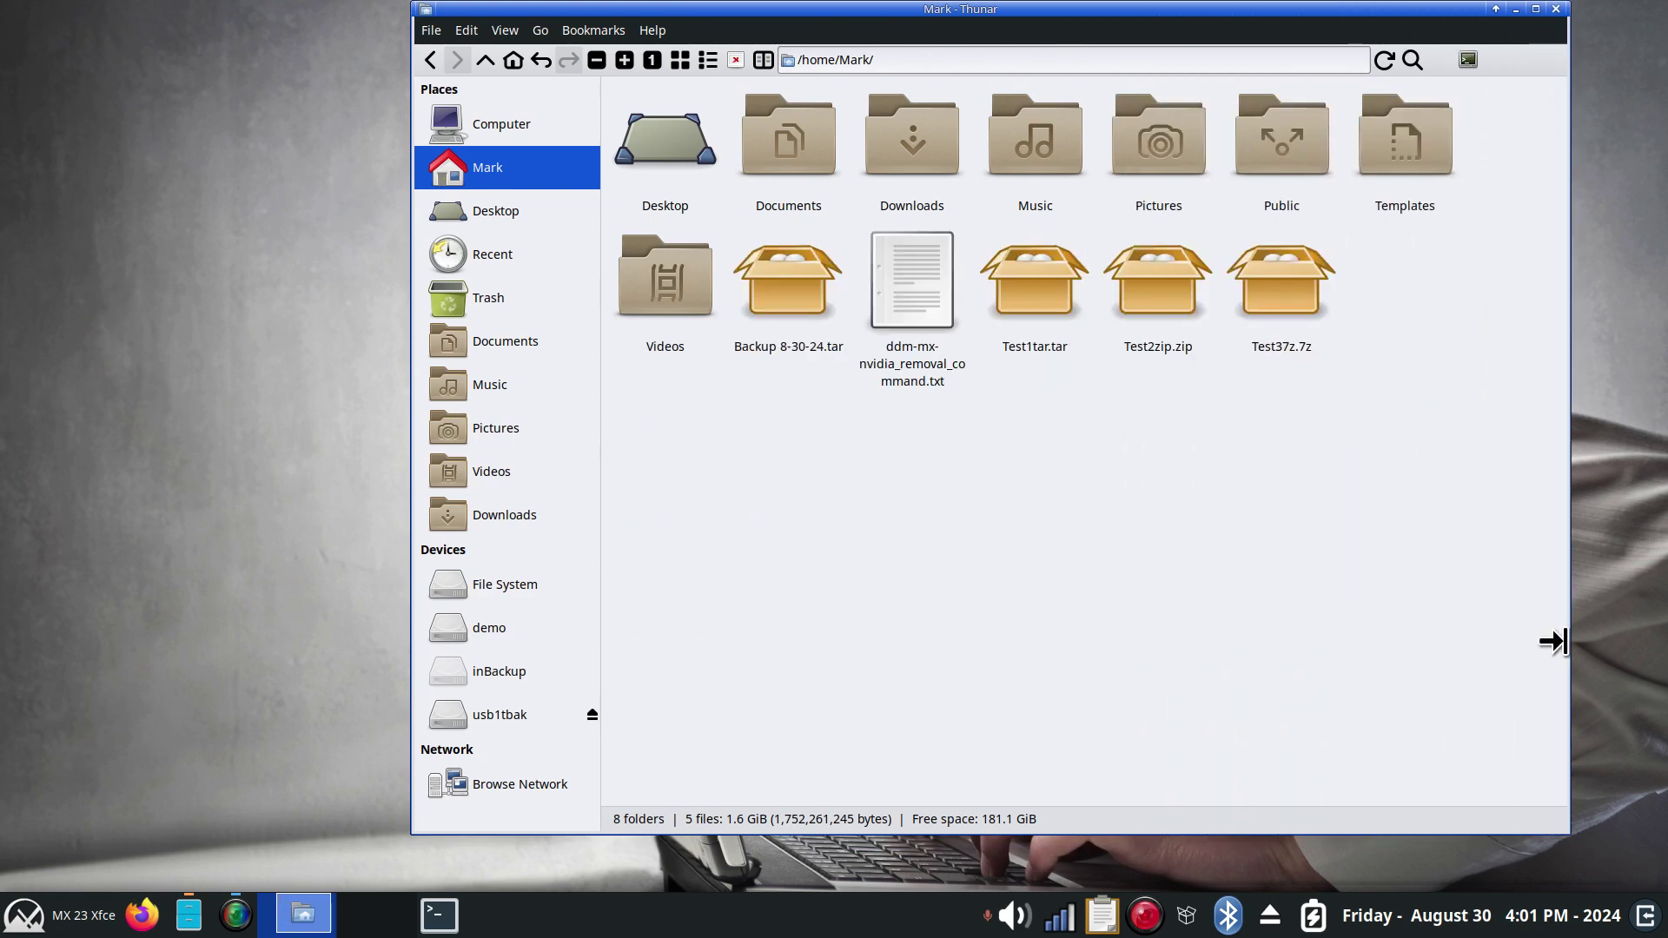